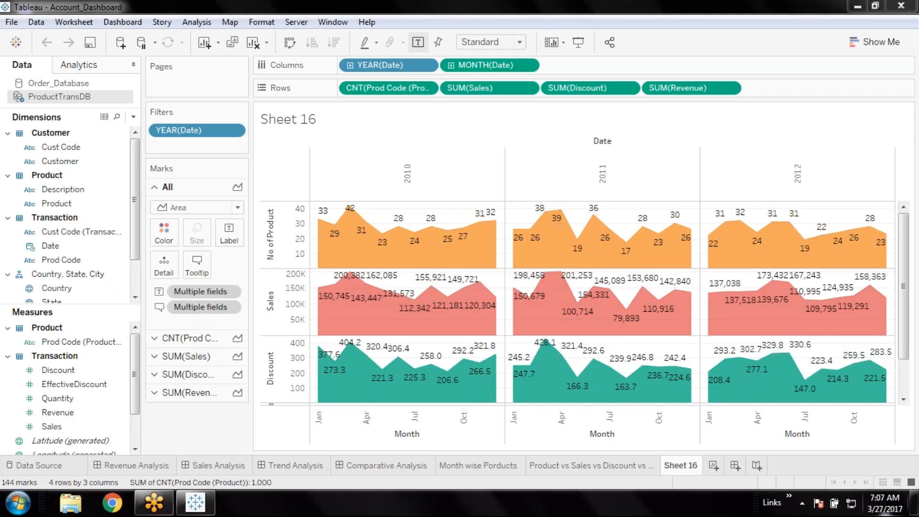
# Step: Open ss.txt from the desktop, add the copied e-mail address on a new line below the existing one, and save the file on closing
pyautogui.click(885, 509)
pyautogui.click(841, 230)
pyautogui.click(914, 502)
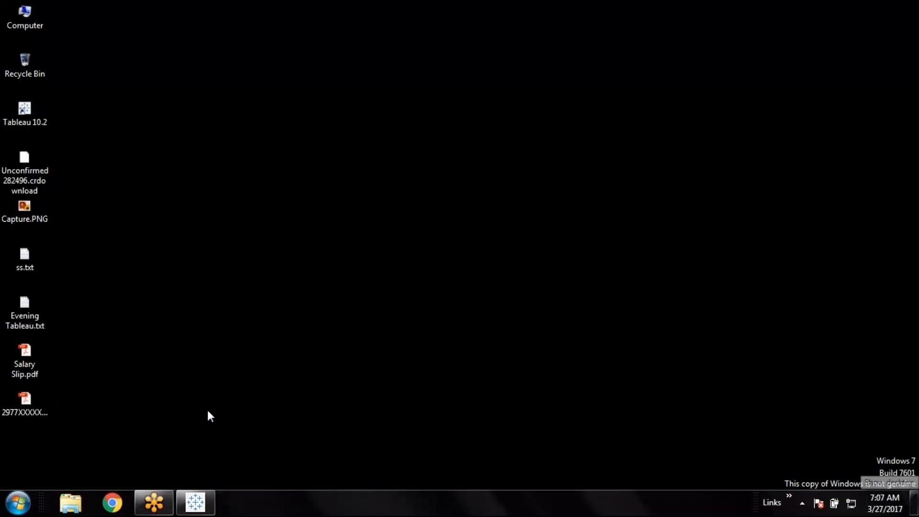
pyautogui.click(32, 268)
pyautogui.press('Return')
pyautogui.press('Return')
pyautogui.press('Return')
pyautogui.hotkey('ctrl', 'v')
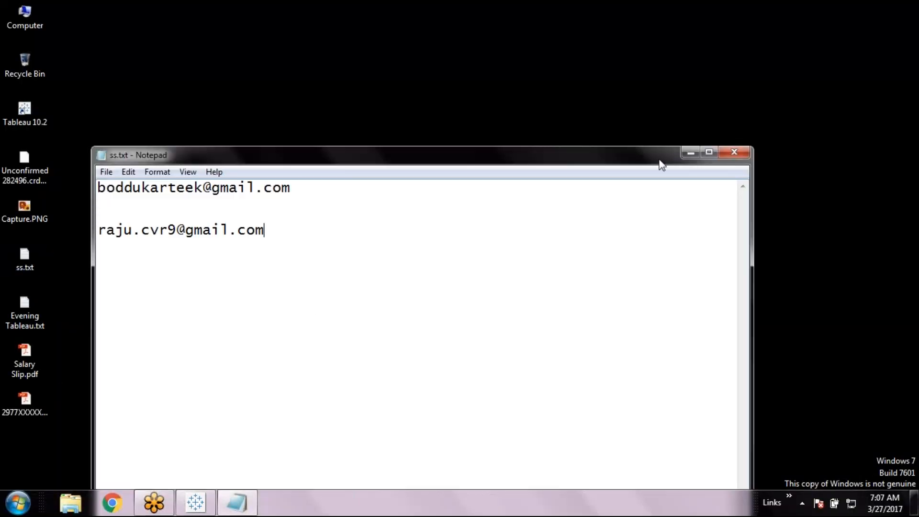
pyautogui.click(725, 152)
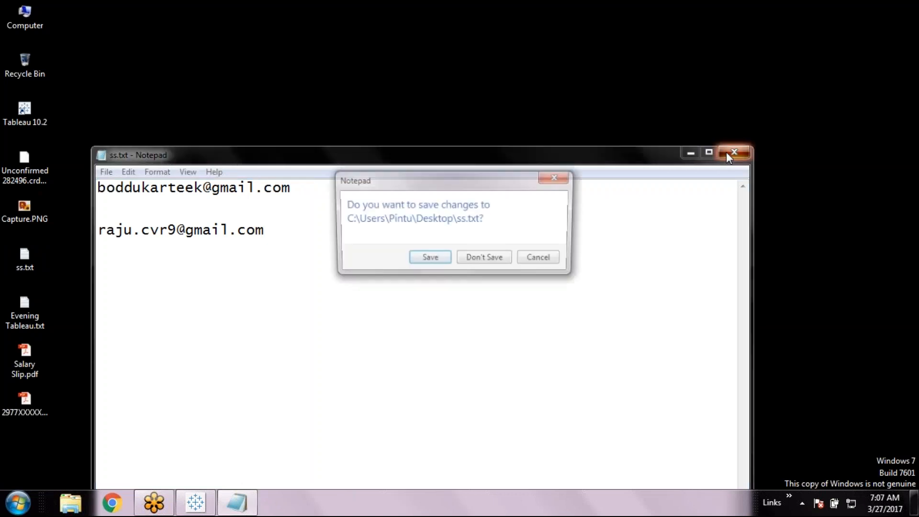
pyautogui.click(429, 260)
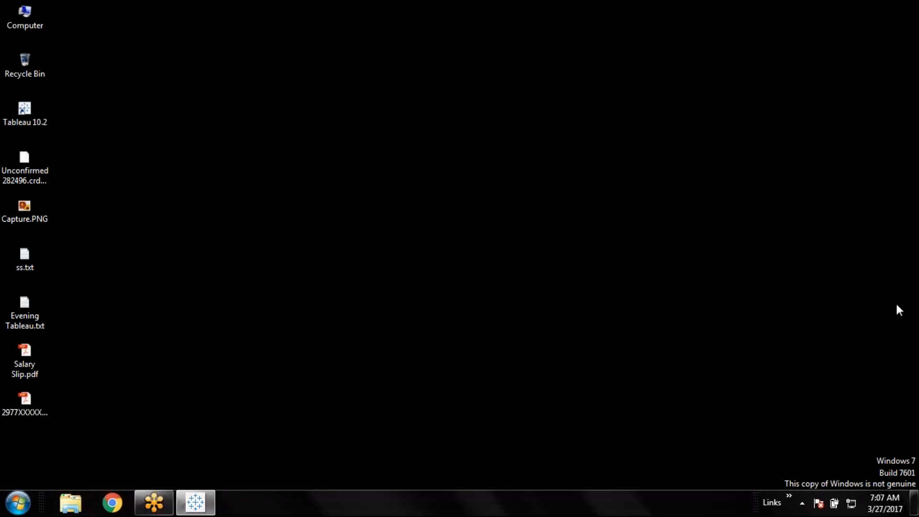
# Step: Switch back to Tableau and compare the area charts on Product vs Sales vs Discount vs Revenue, Month wise Porducts and Sheet 16
pyautogui.click(196, 504)
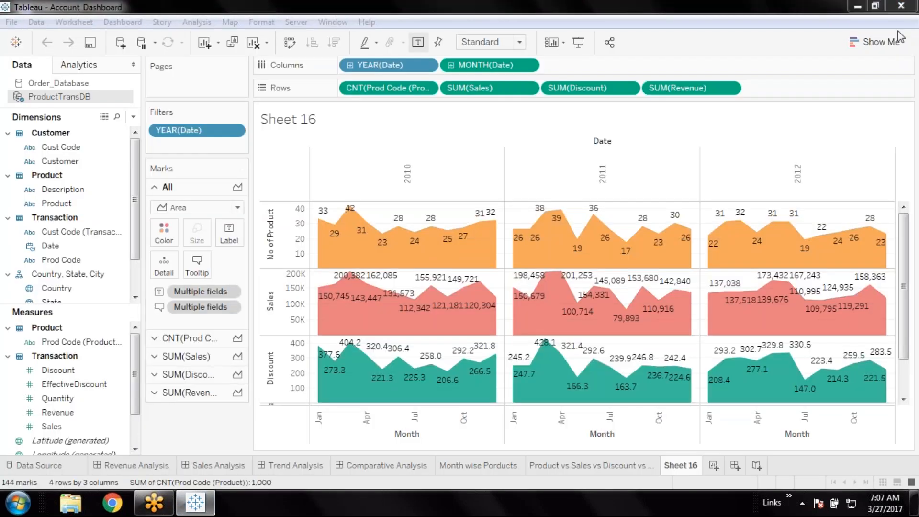
pyautogui.click(589, 466)
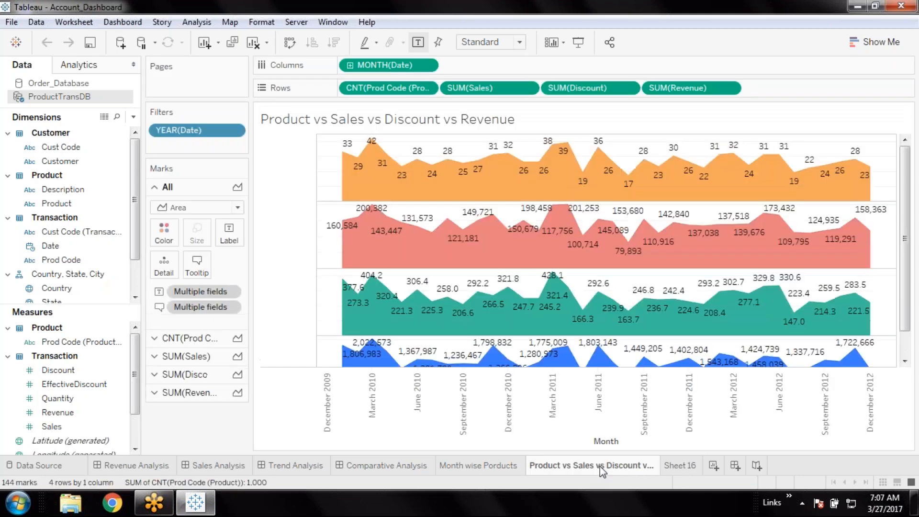
pyautogui.click(478, 466)
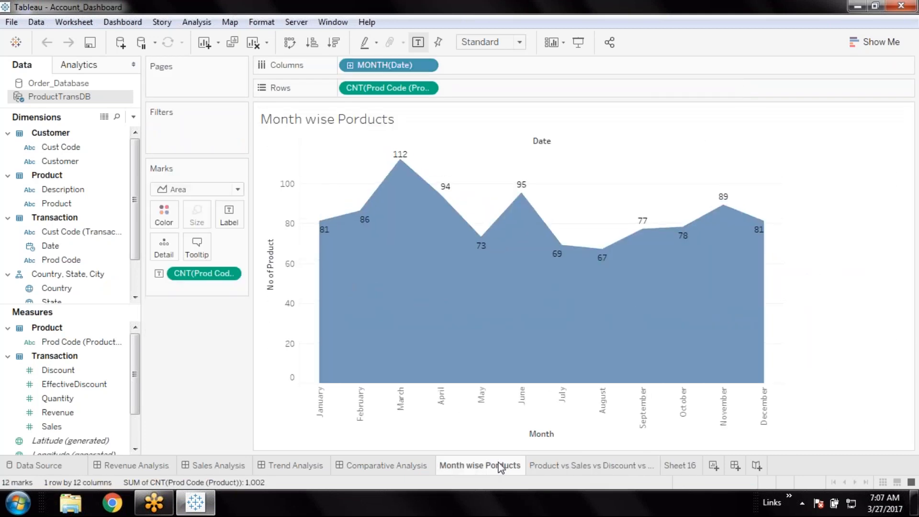
pyautogui.moveTo(502, 469)
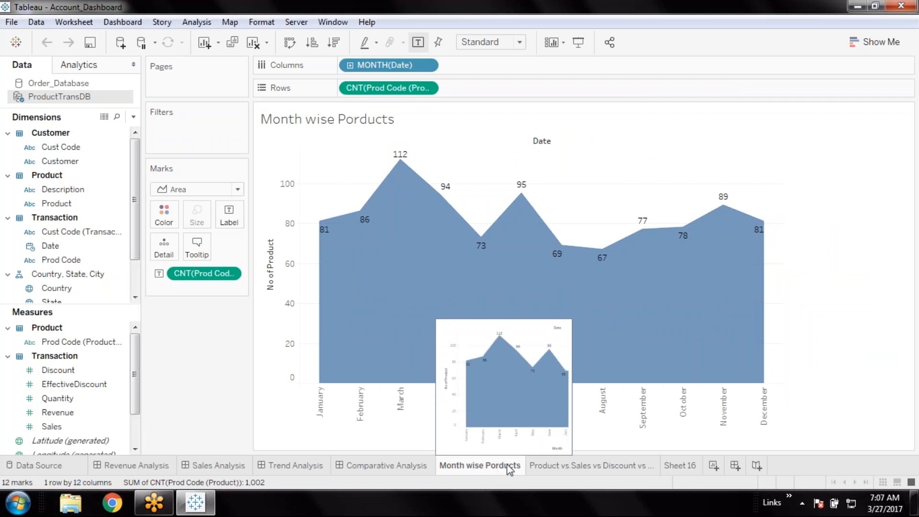
pyautogui.click(586, 468)
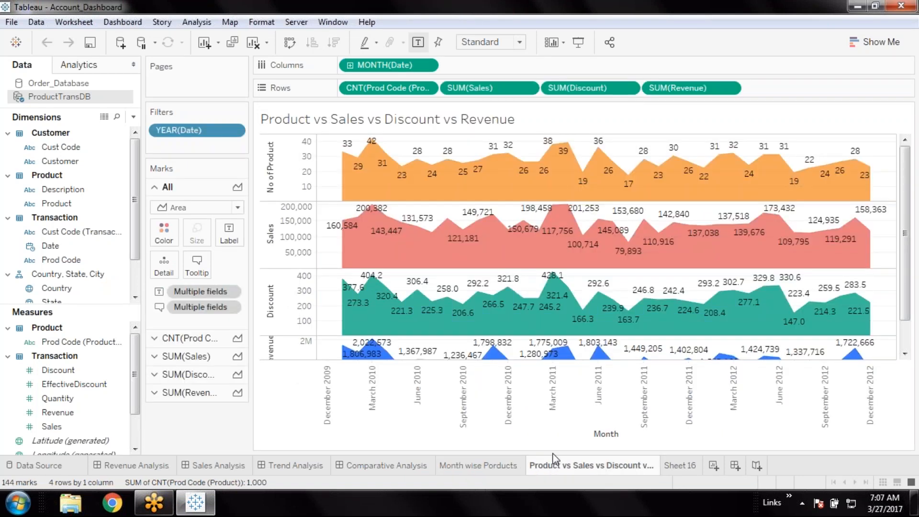
pyautogui.scroll(-2, 578, 247)
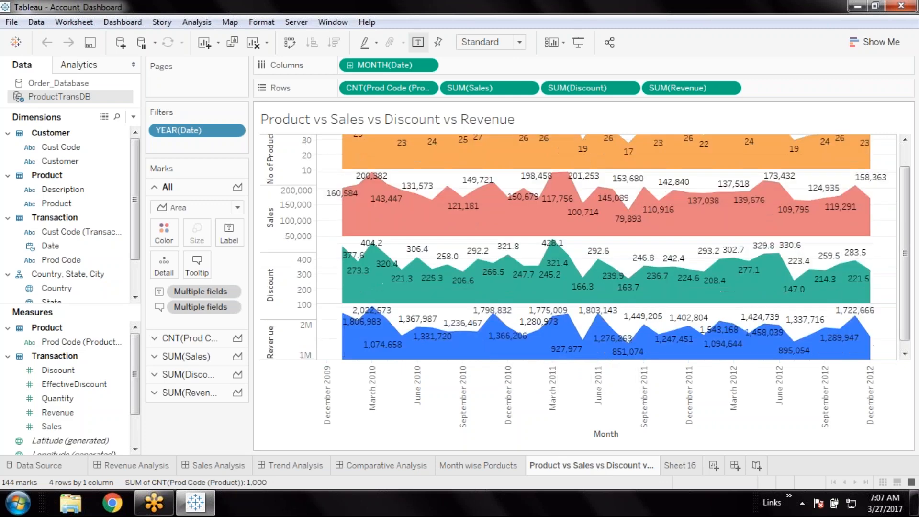
pyautogui.scroll(-2, 527, 256)
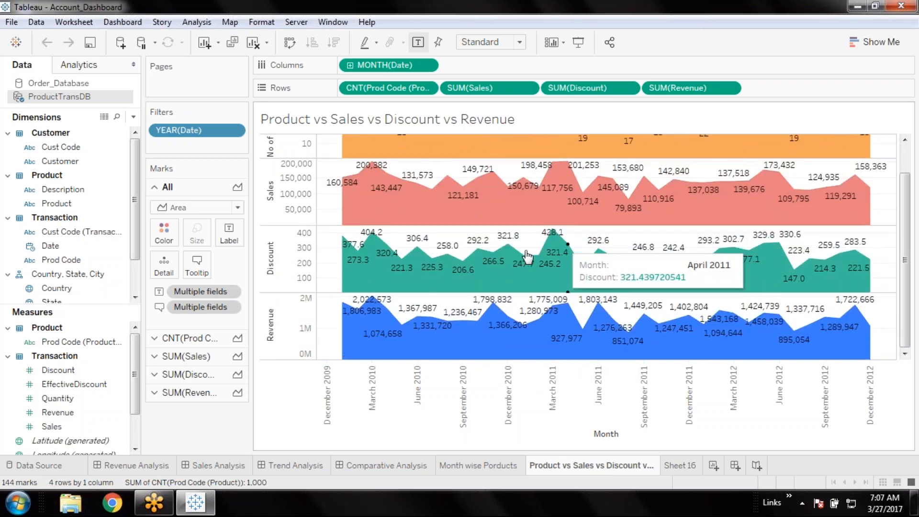
pyautogui.scroll(1, 528, 256)
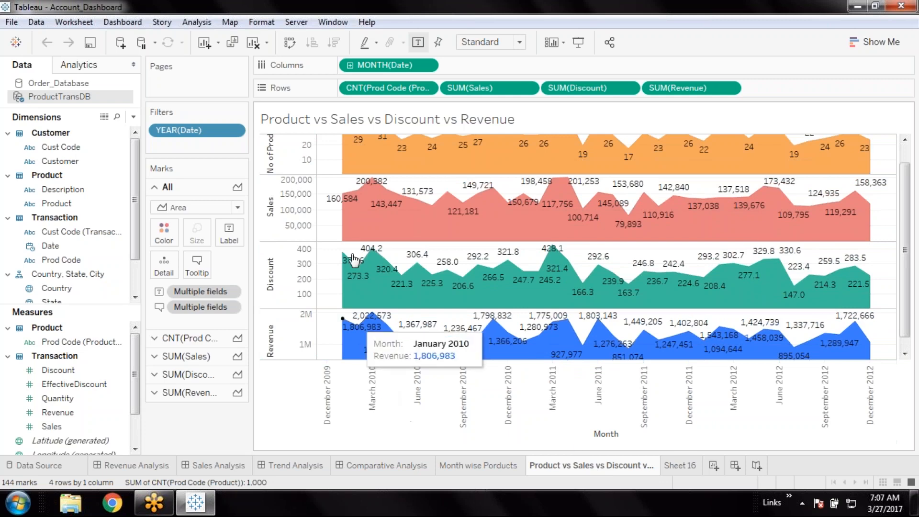
pyautogui.click(690, 471)
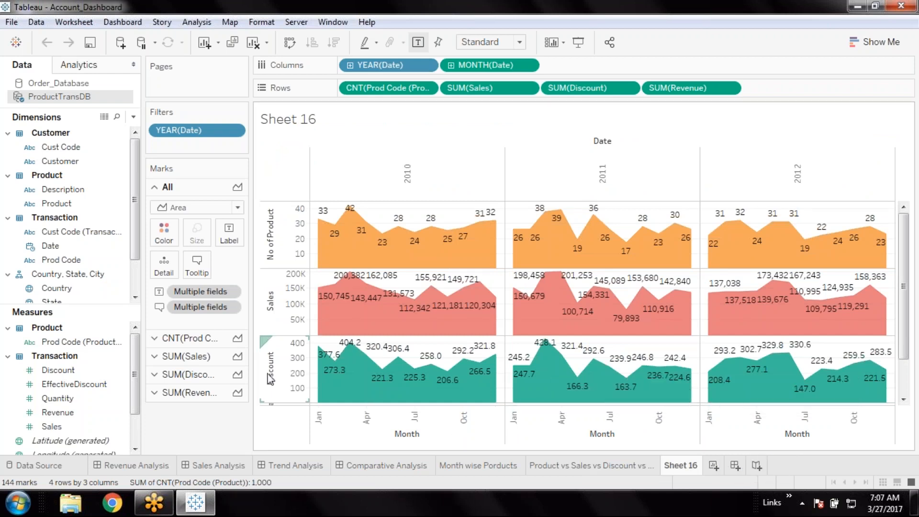
pyautogui.scroll(-3, 285, 289)
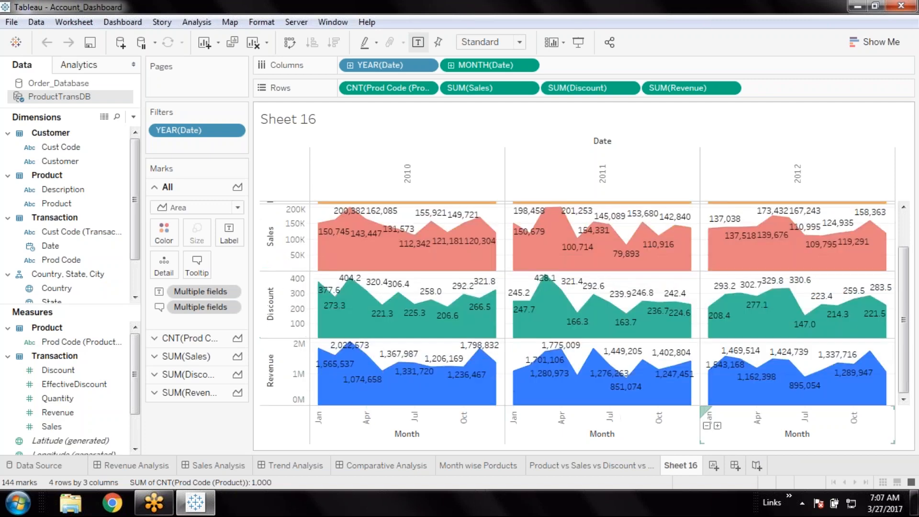
pyautogui.click(576, 467)
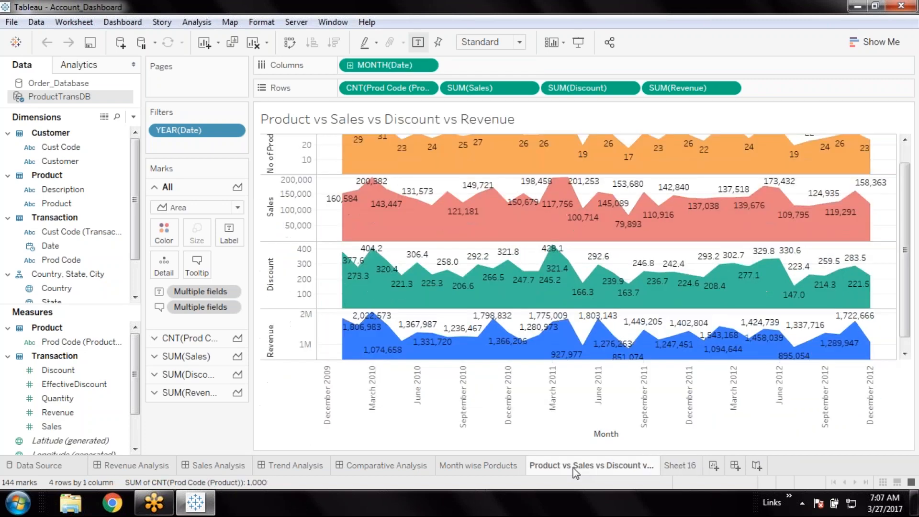
# Step: Rename Sheet 16 as Multi Dimensional Analysis
pyautogui.doubleClick(680, 466)
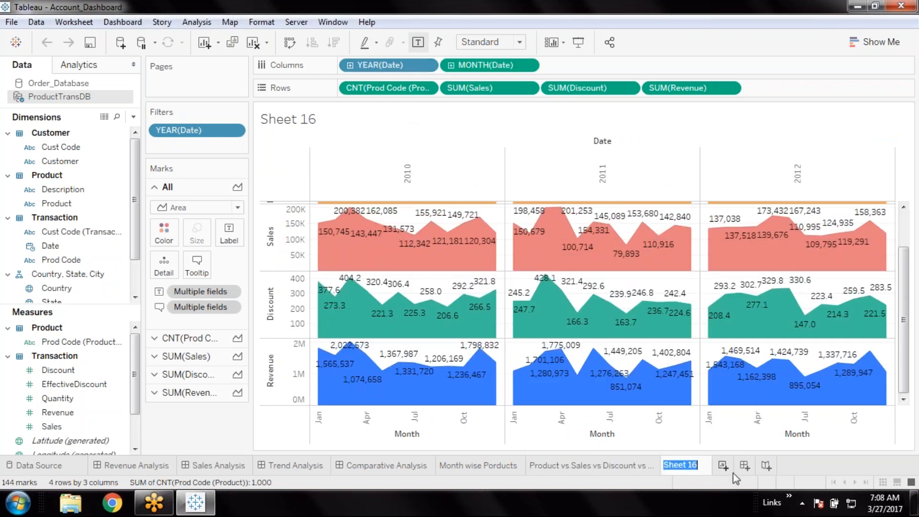
pyautogui.write('Multi Dimensional A')
pyautogui.press('BackSpace')
pyautogui.write('Analysis')
pyautogui.press('Return')
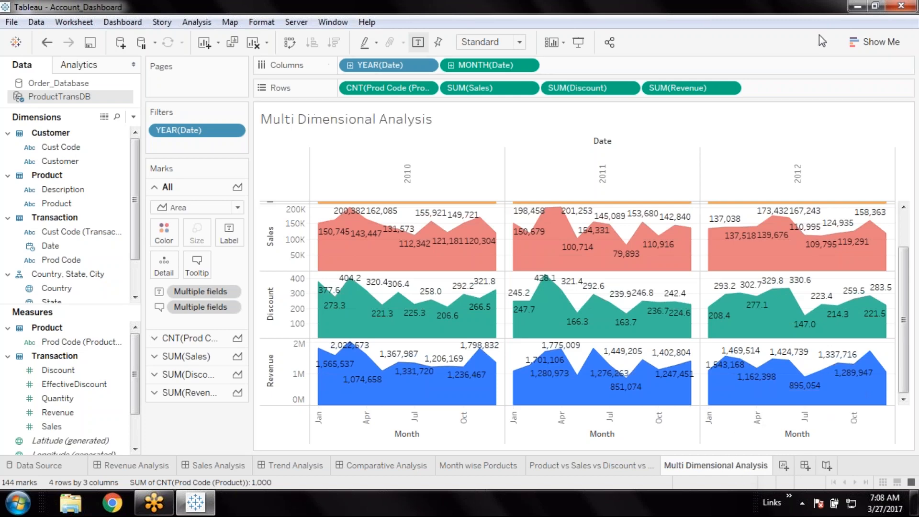
# Step: Duplicate the Month wise Porducts worksheet as a new sheet
pyautogui.moveTo(740, 246)
pyautogui.click(464, 466)
pyautogui.click(613, 467)
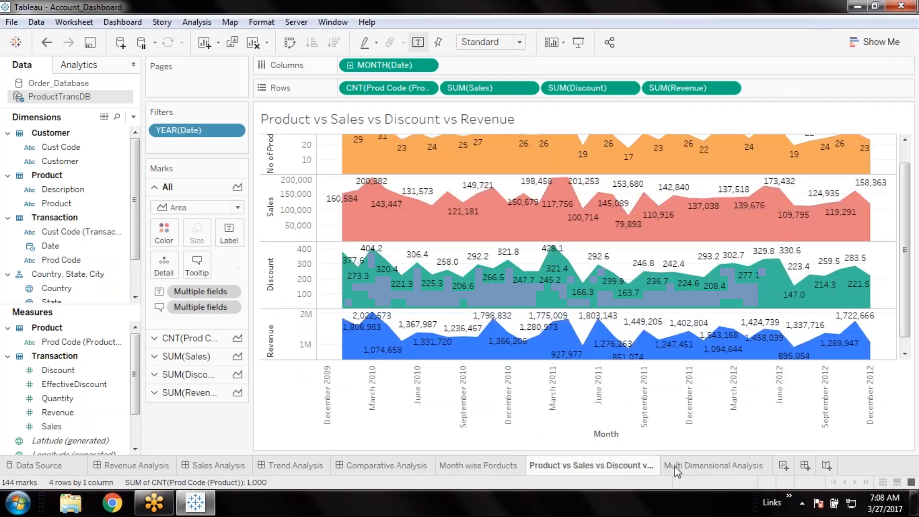
pyautogui.click(703, 468)
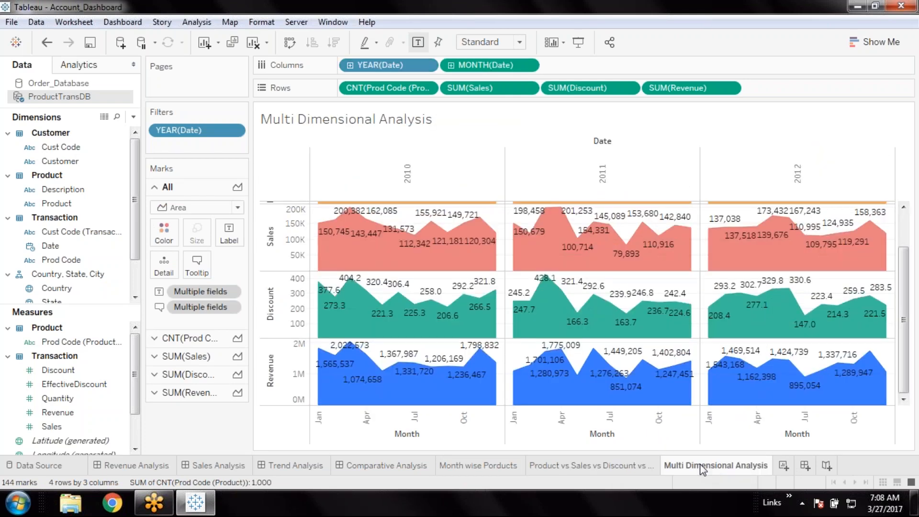
pyautogui.click(483, 471)
pyautogui.moveTo(485, 474)
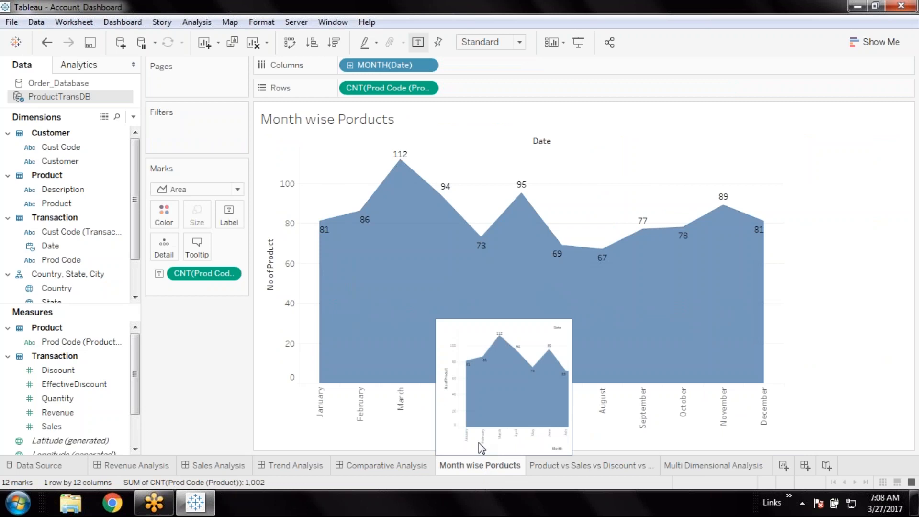
pyautogui.rightClick(484, 471)
pyautogui.click(876, 42)
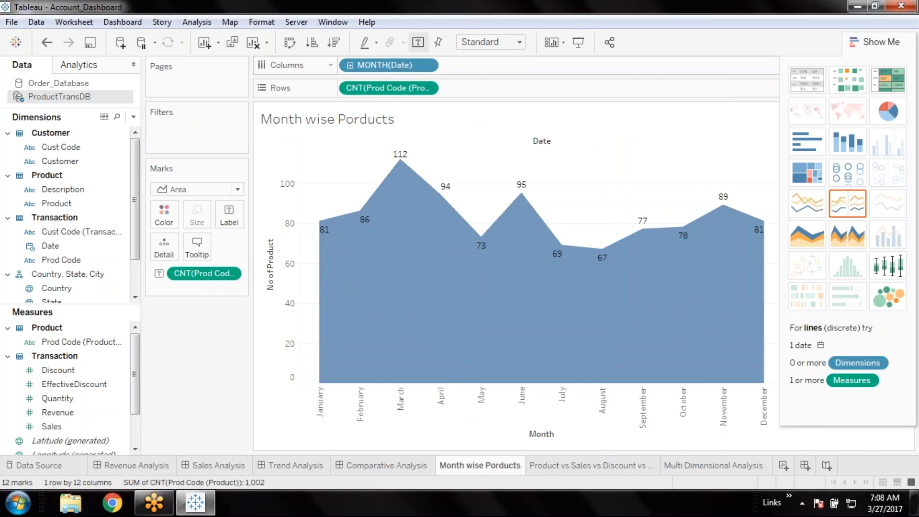
pyautogui.rightClick(493, 473)
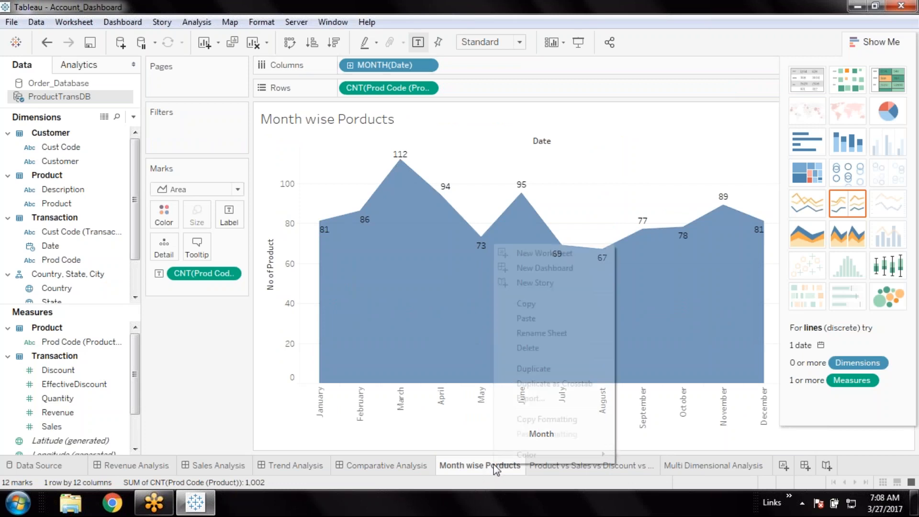
pyautogui.click(564, 369)
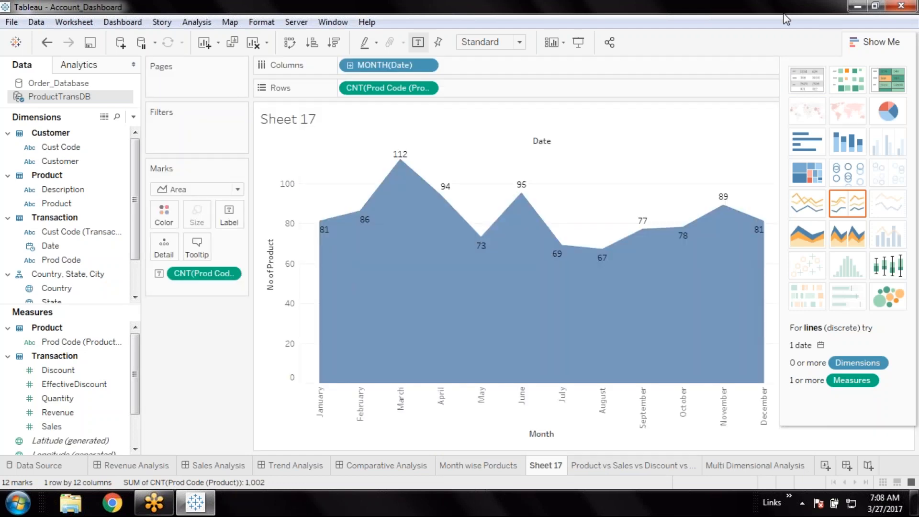
# Step: Colour the duplicated sheet's area chart red with 100% opacity and collapse the chart suggestions
pyautogui.click(153, 218)
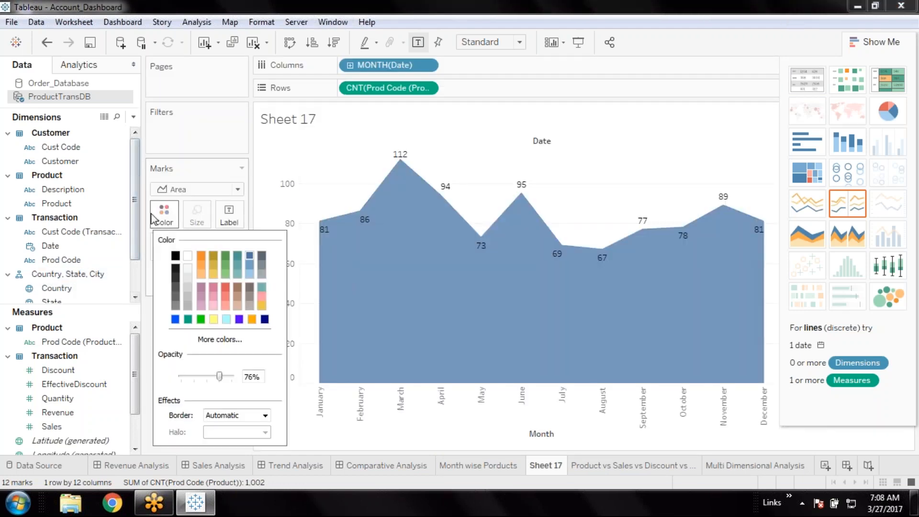
pyautogui.click(228, 286)
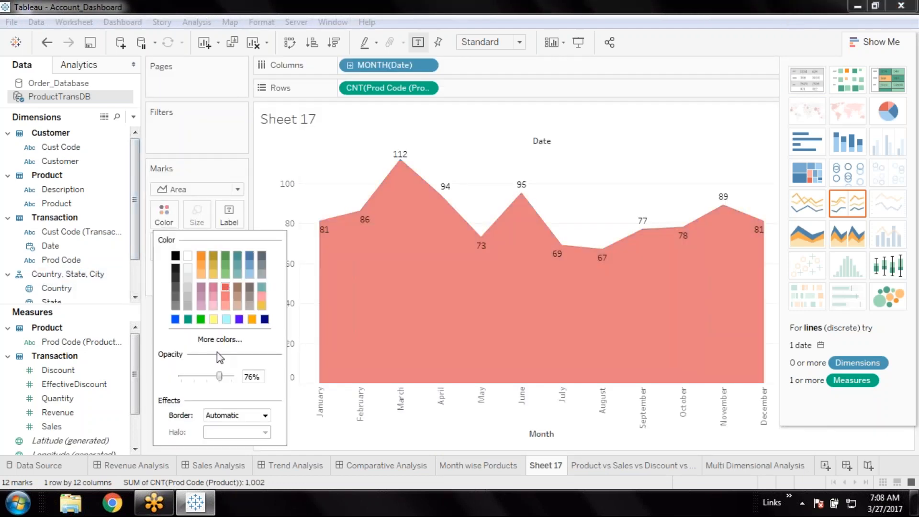
pyautogui.moveTo(220, 377); pyautogui.dragTo(236, 376)
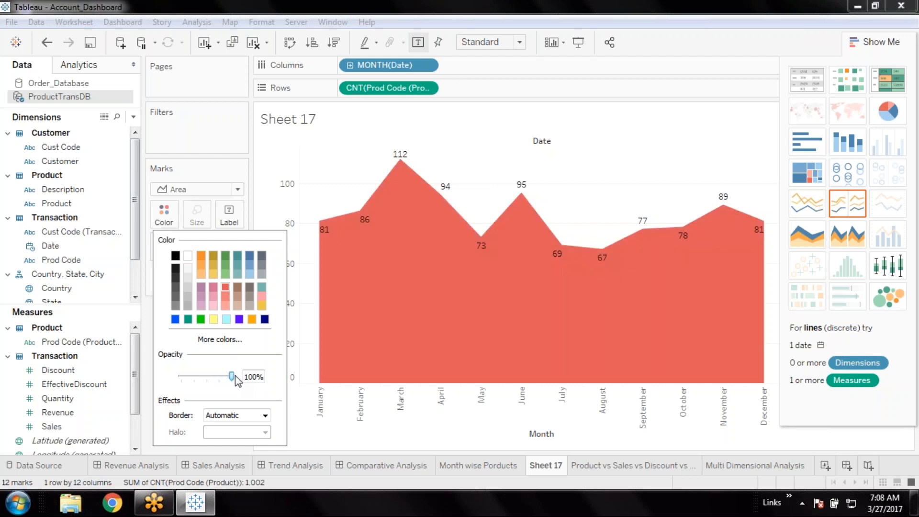
pyautogui.click(720, 34)
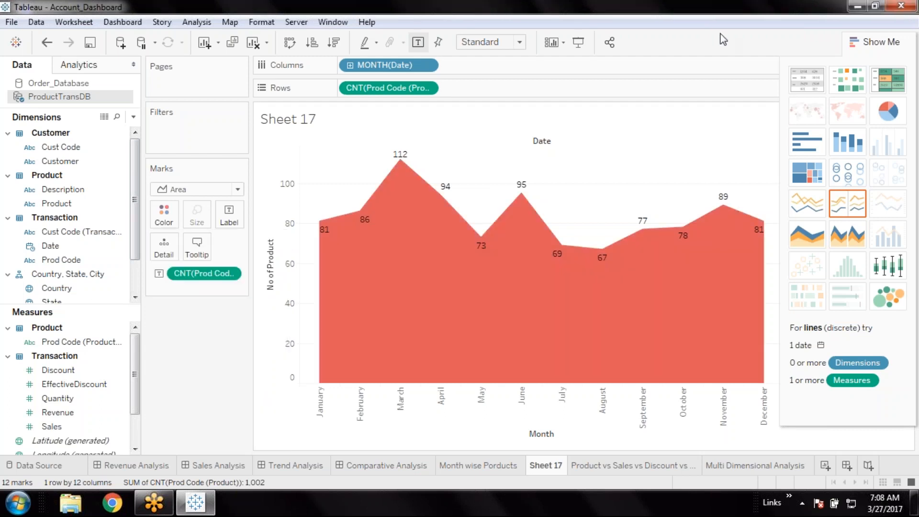
pyautogui.click(865, 44)
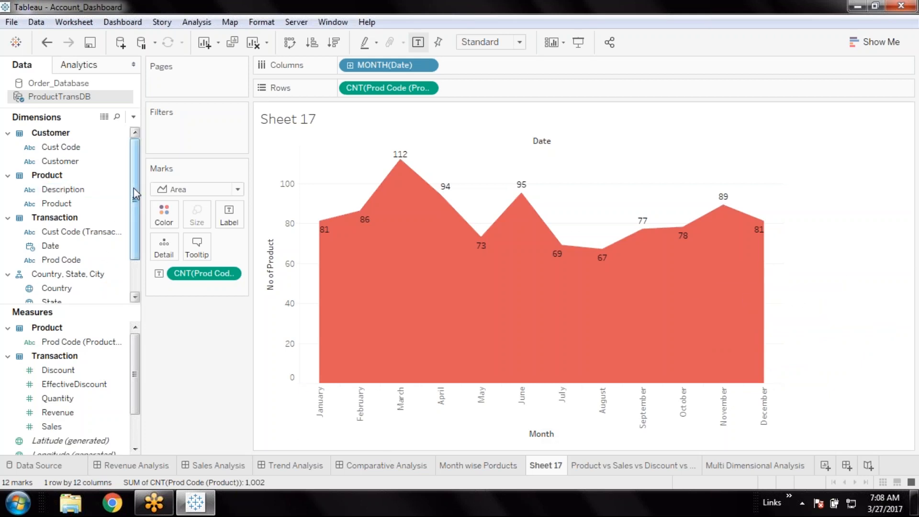
# Step: Change the Date field on Columns from discrete month to continuous Week Number
pyautogui.moveTo(134, 188); pyautogui.dragTo(136, 153)
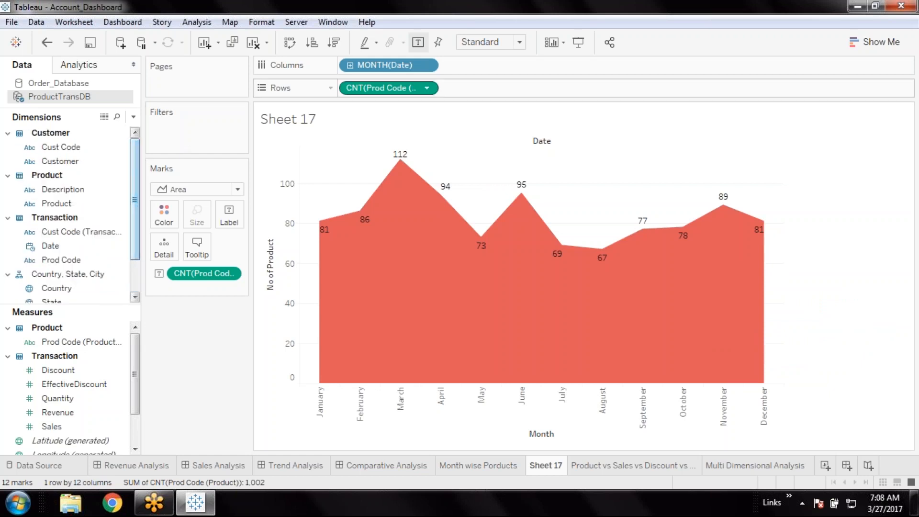
pyautogui.click(427, 66)
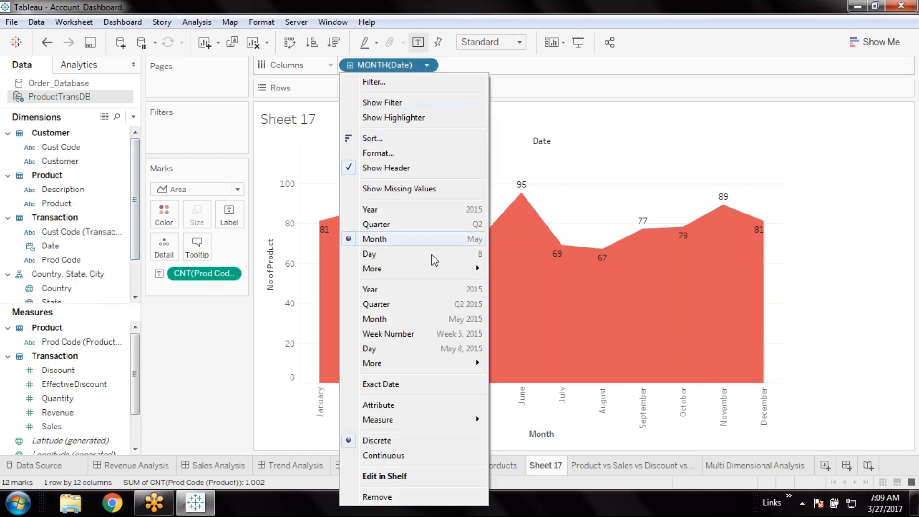
pyautogui.click(453, 335)
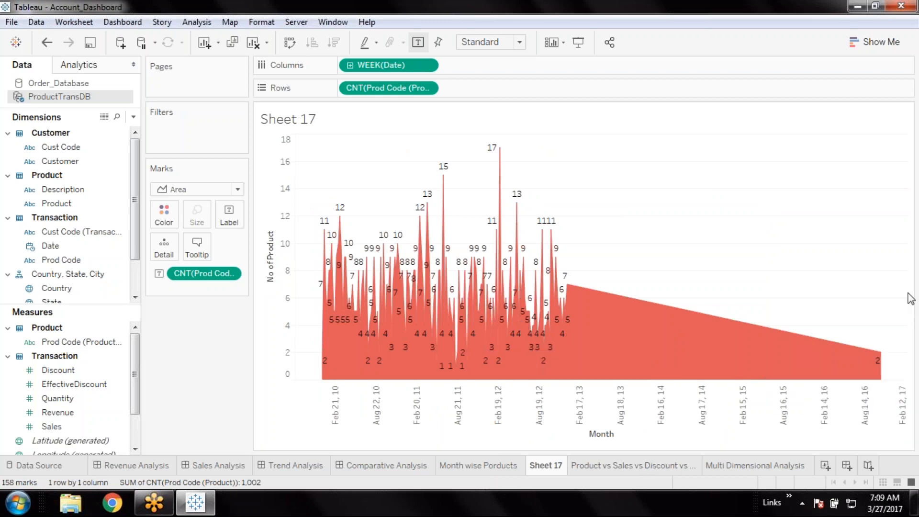
# Step: Exclude the isolated final week's data point at the late end of the date axis from the chart
pyautogui.rightClick(866, 378)
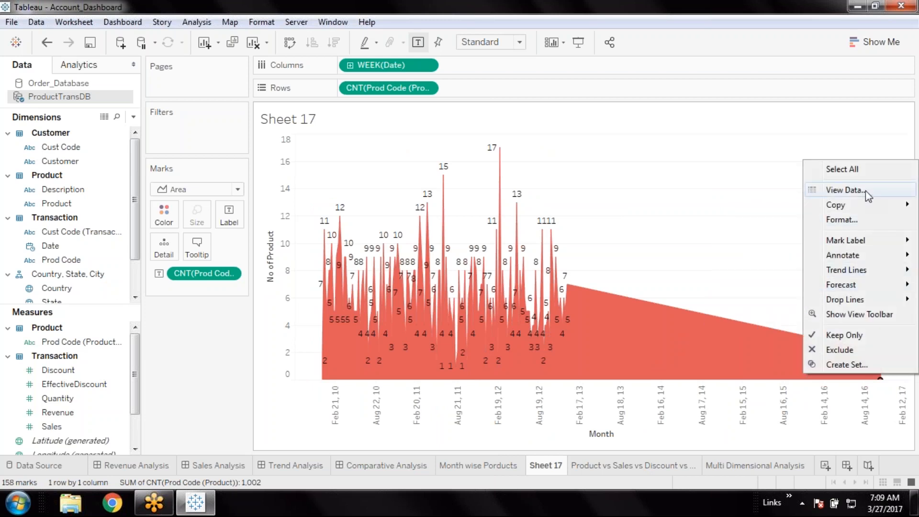
pyautogui.click(854, 350)
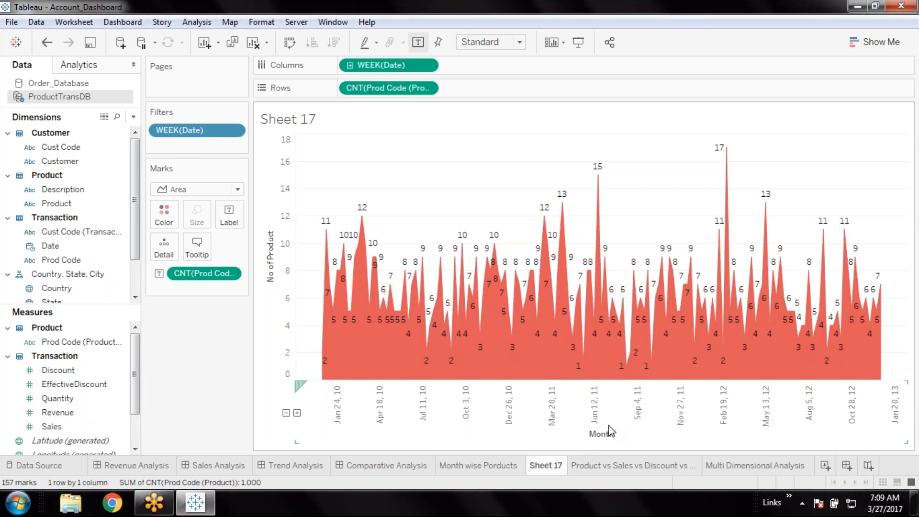
pyautogui.moveTo(872, 374)
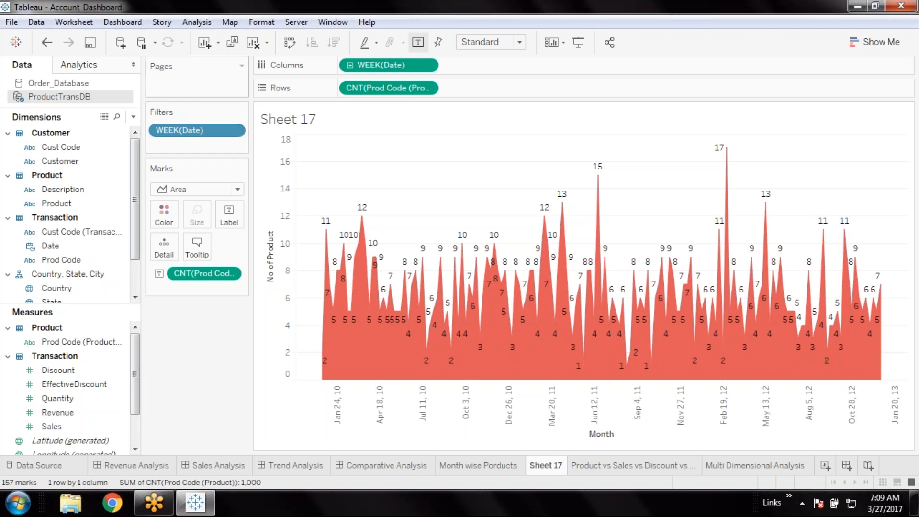
# Step: Change the Date field on Columns from week number to continuous Month
pyautogui.click(431, 67)
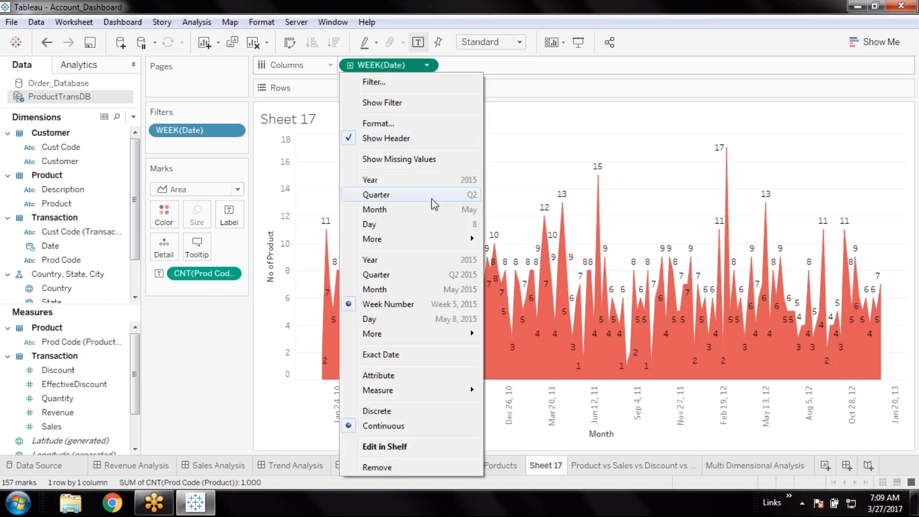
pyautogui.moveTo(452, 240)
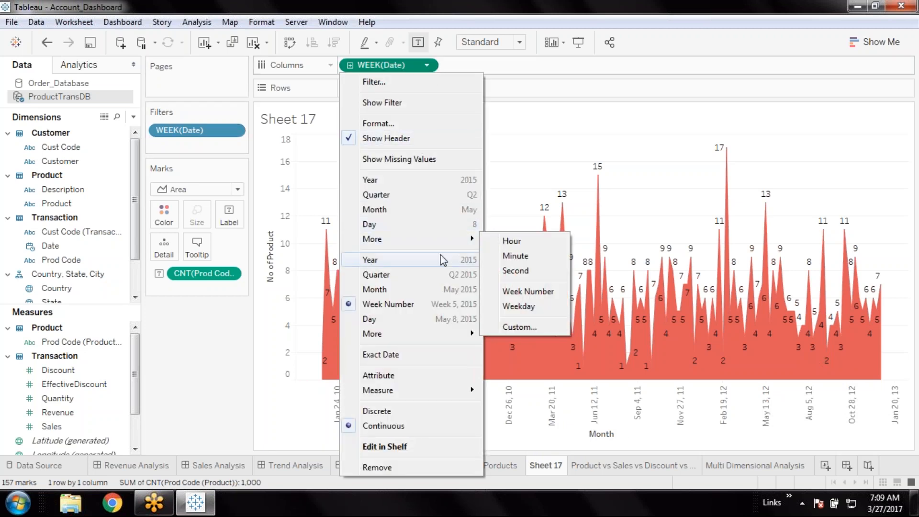
pyautogui.click(444, 288)
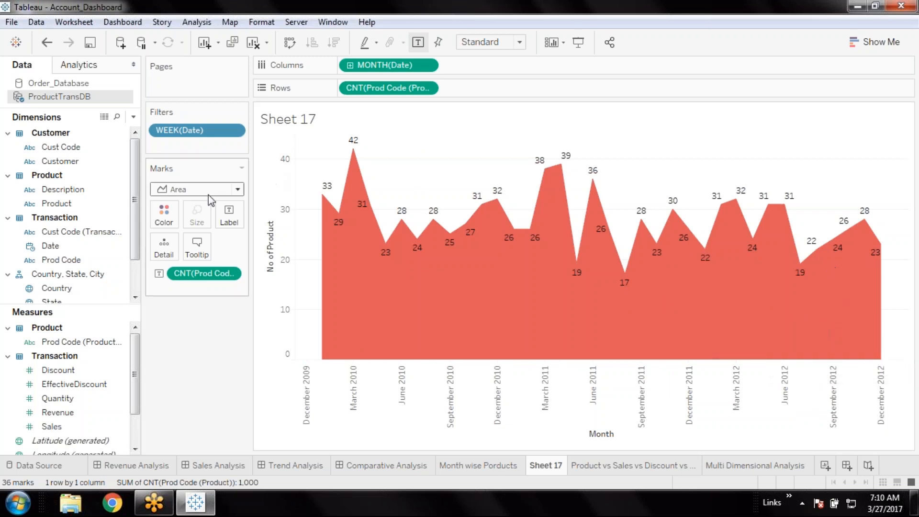
# Step: Limit the area chart's mark labels to the Min/Max values
pyautogui.click(229, 217)
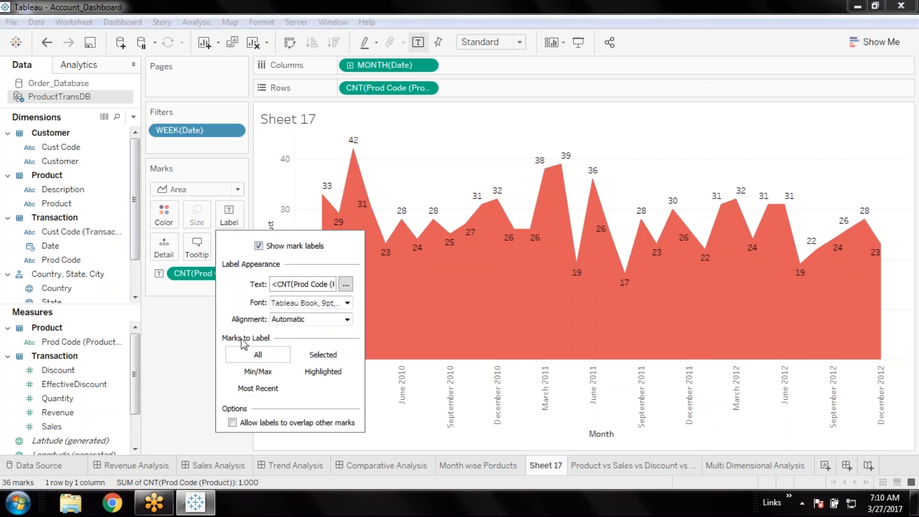
pyautogui.click(256, 373)
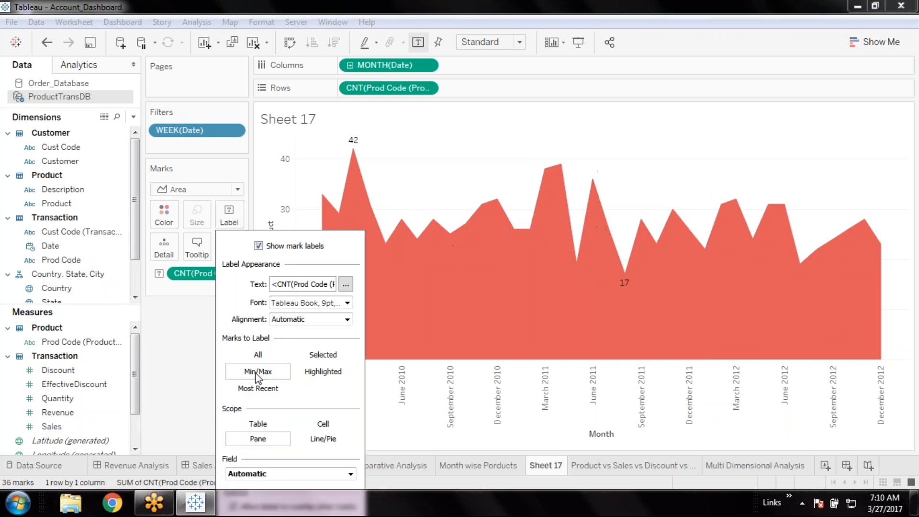
pyautogui.click(175, 355)
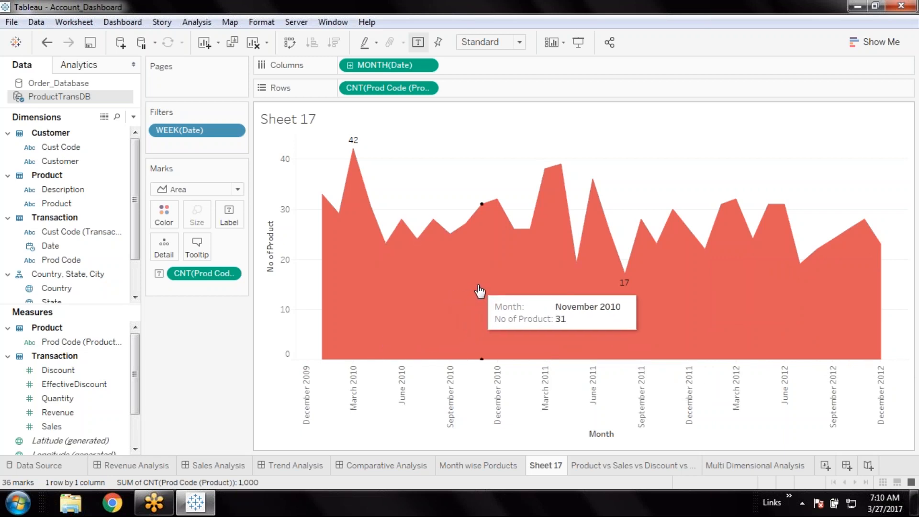
# Step: Examine the axis and pane formatting options for the Month date axis
pyautogui.rightClick(472, 379)
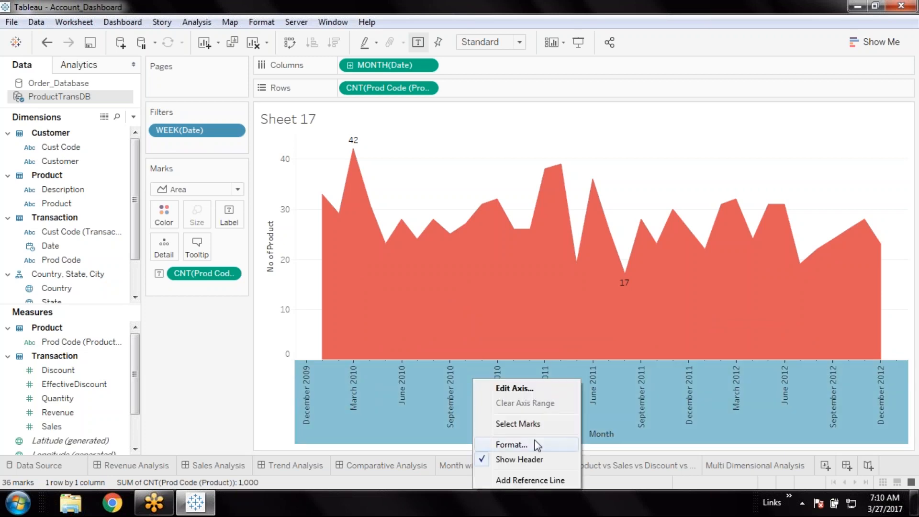
pyautogui.click(537, 445)
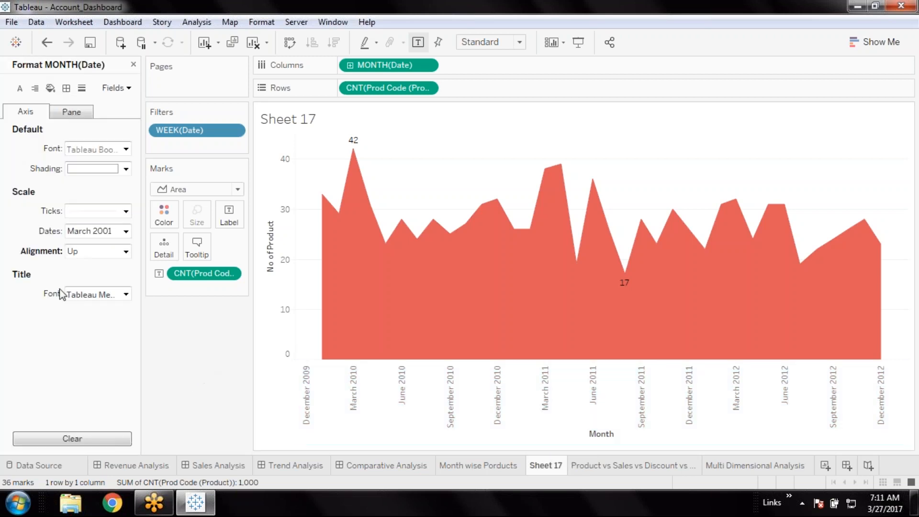
pyautogui.click(74, 116)
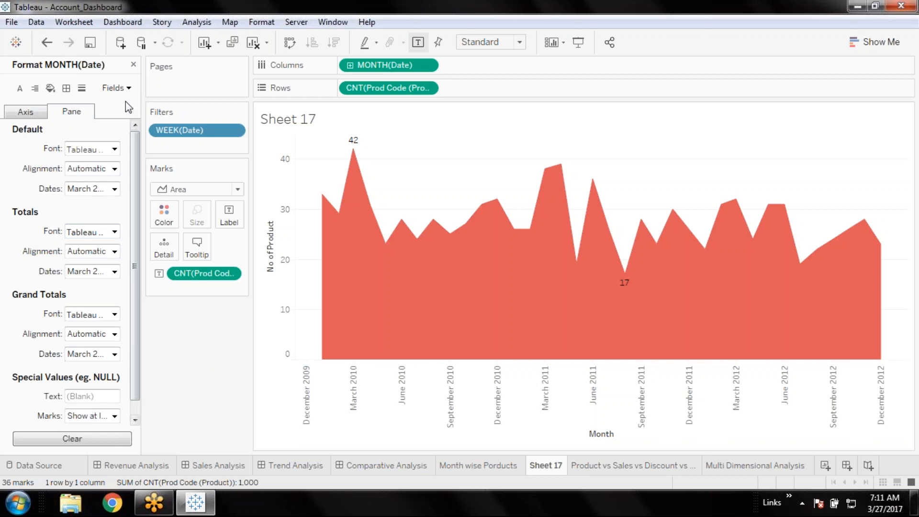
pyautogui.click(134, 64)
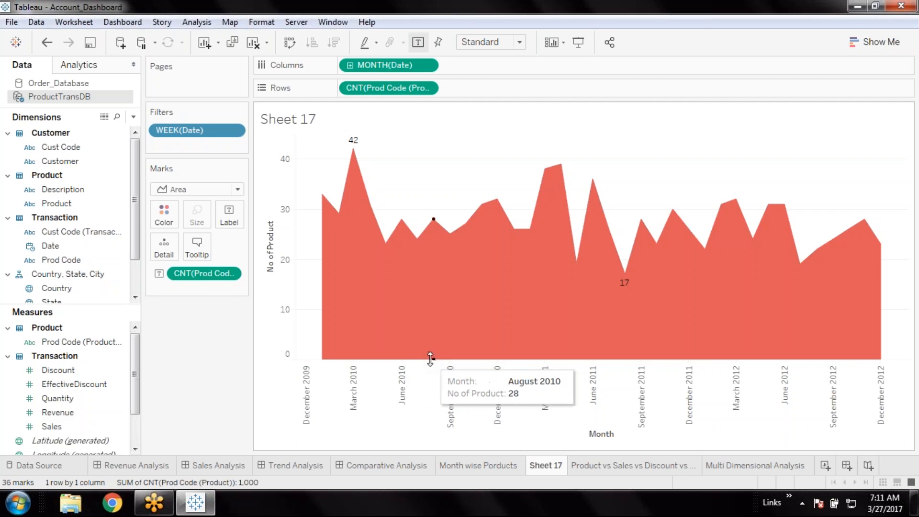
pyautogui.click(71, 384)
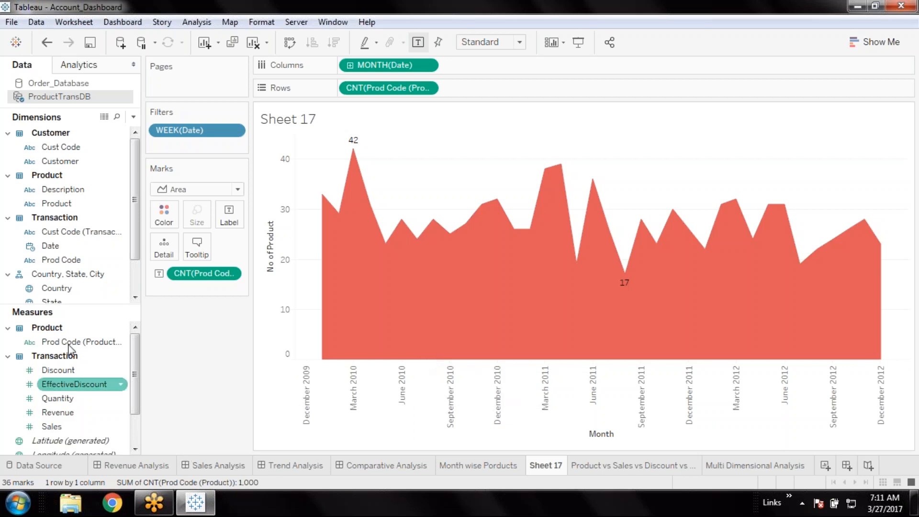
pyautogui.click(234, 222)
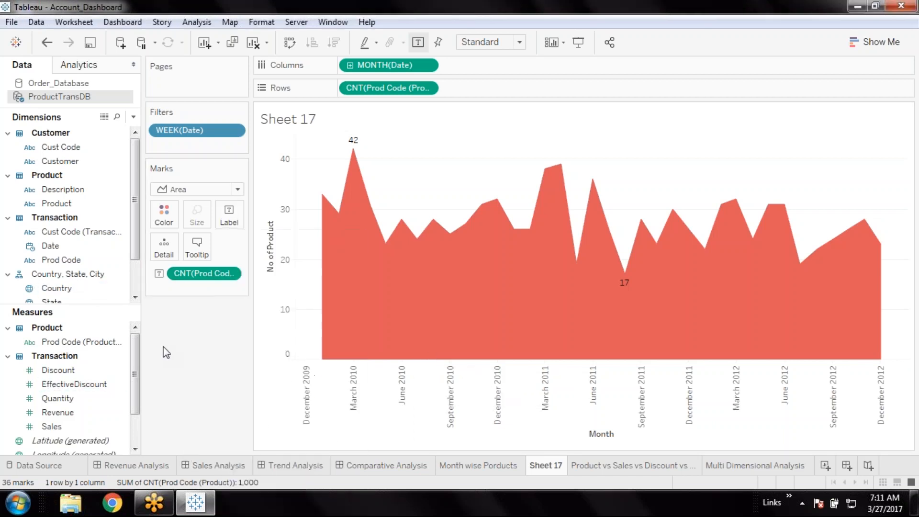
pyautogui.click(168, 220)
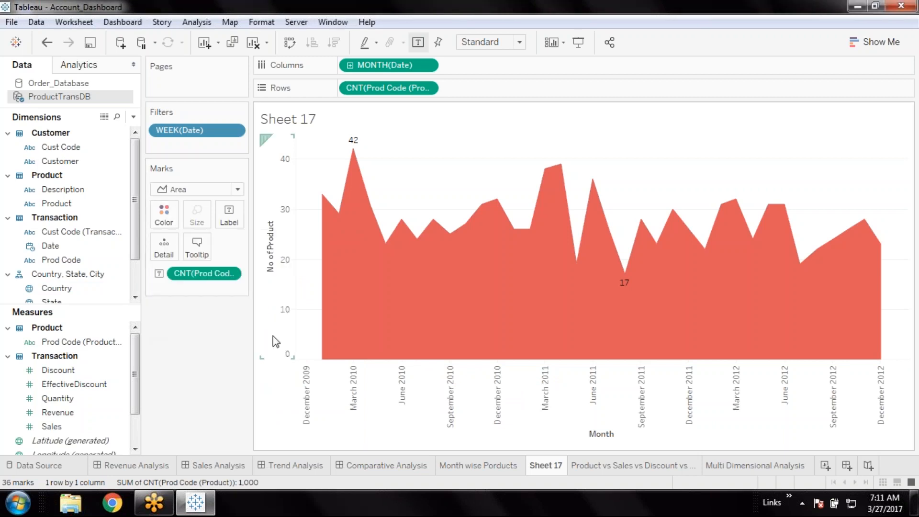
# Step: Close the crashed Tableau program, reopen the Account_Dashboard.twb workbook and keep only its recovered version
pyautogui.click(874, 42)
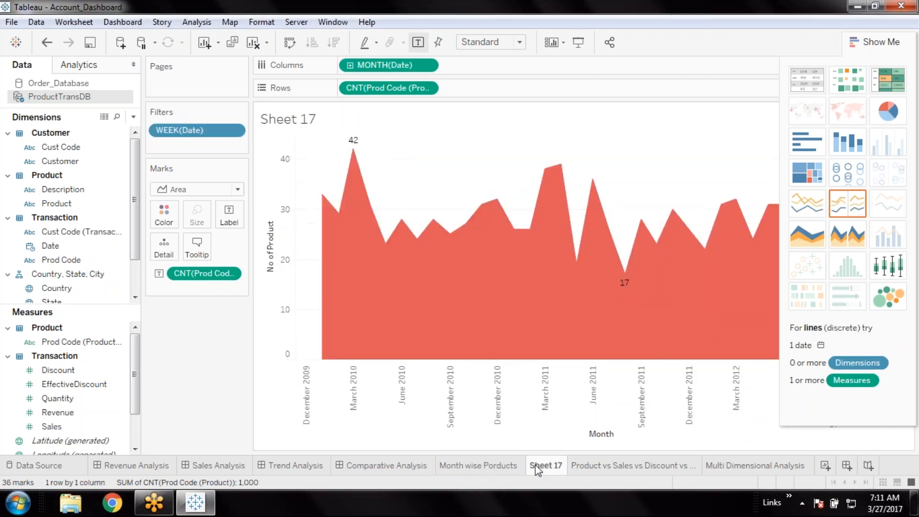
pyautogui.click(491, 469)
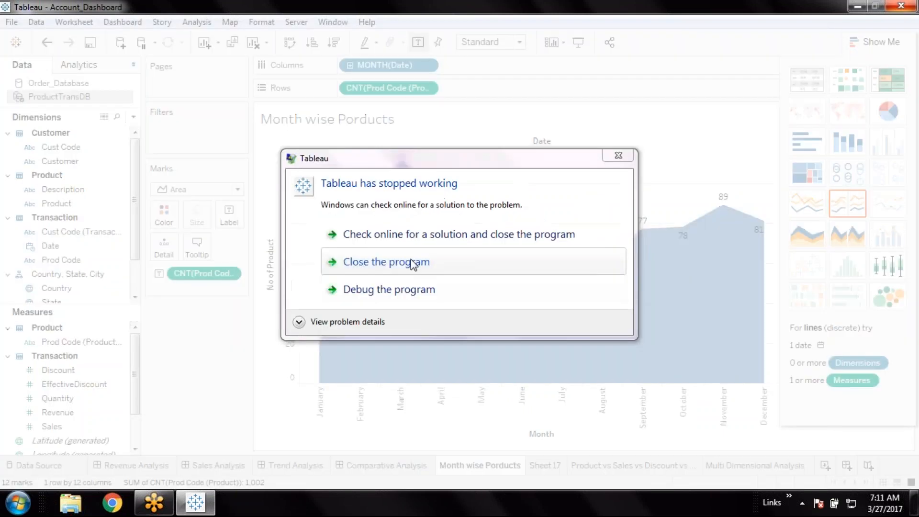
pyautogui.click(410, 261)
pyautogui.press('super')
pyautogui.moveTo(81, 189)
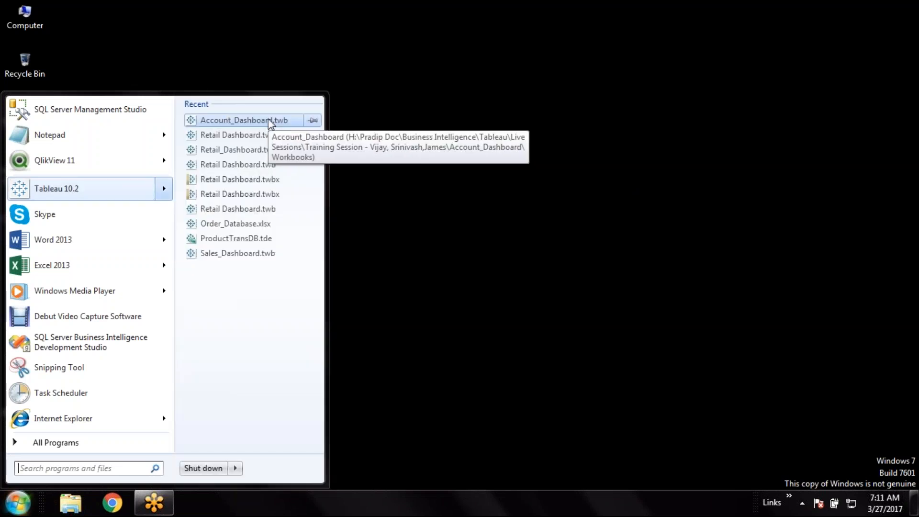
pyautogui.click(271, 121)
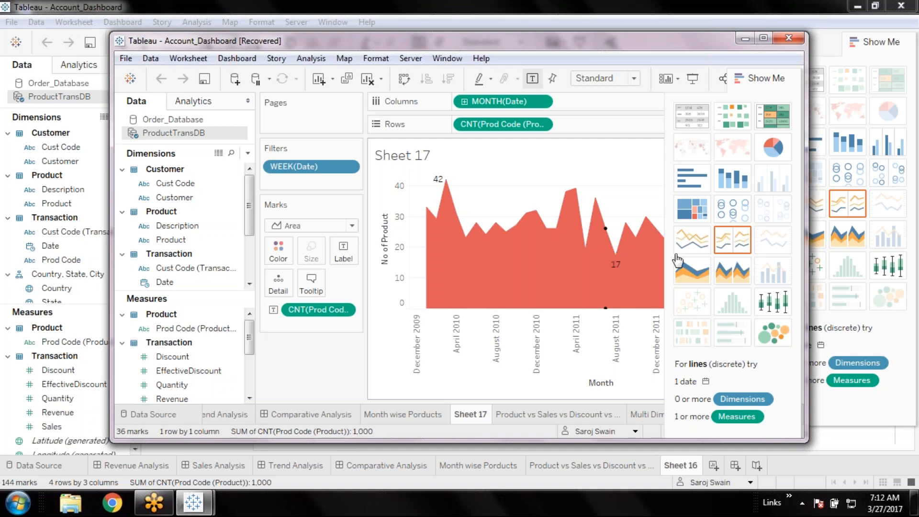
pyautogui.click(909, 10)
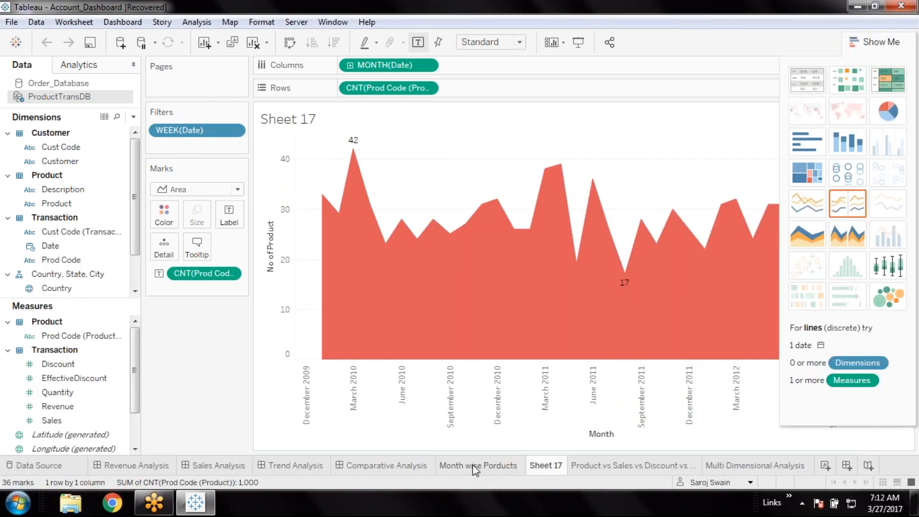
# Step: Delete the old Month wise Porducts sheet and name the red area chart sheet Month wise Product
pyautogui.doubleClick(473, 464)
pyautogui.write('Month wise Product')
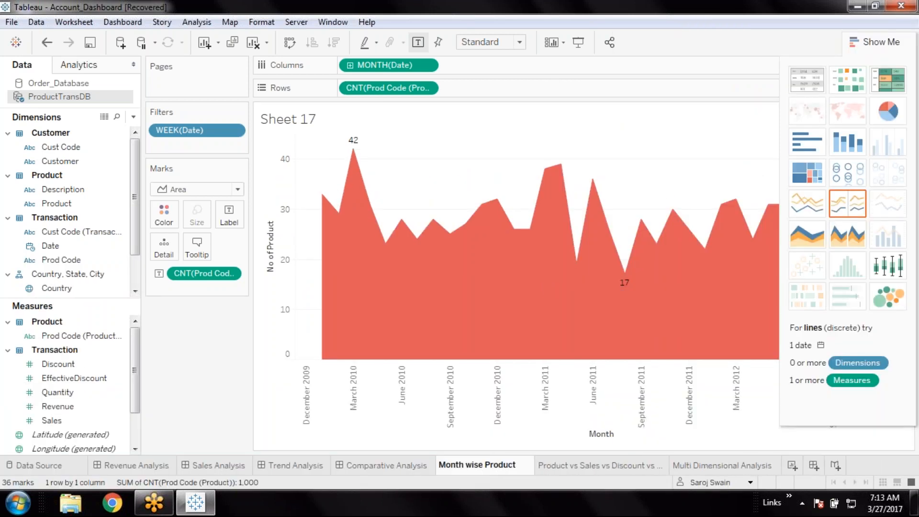
pyautogui.press('Return')
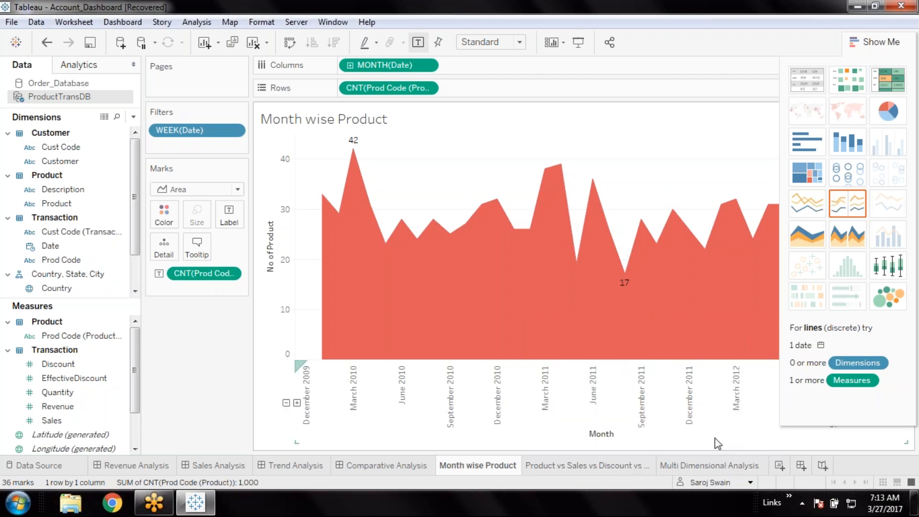
# Step: Add a new worksheet and build a text table of Sales by Customer
pyautogui.moveTo(498, 470)
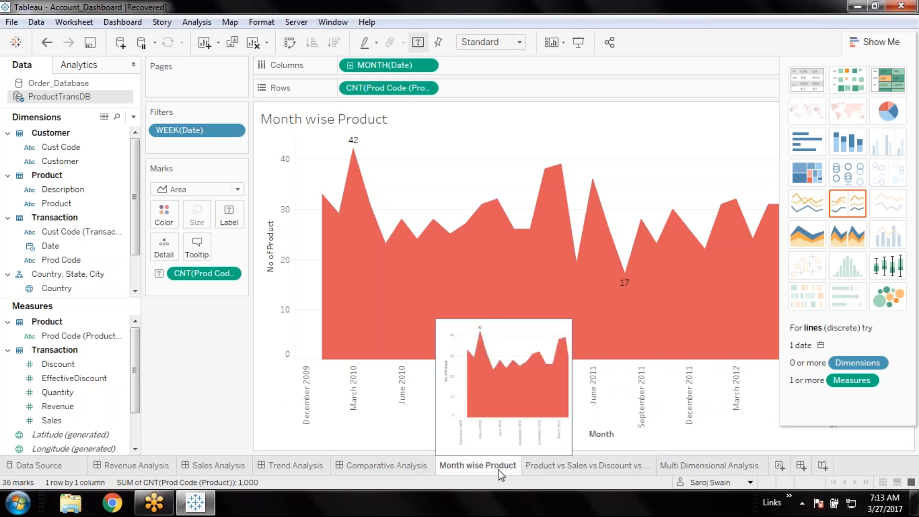
pyautogui.click(583, 465)
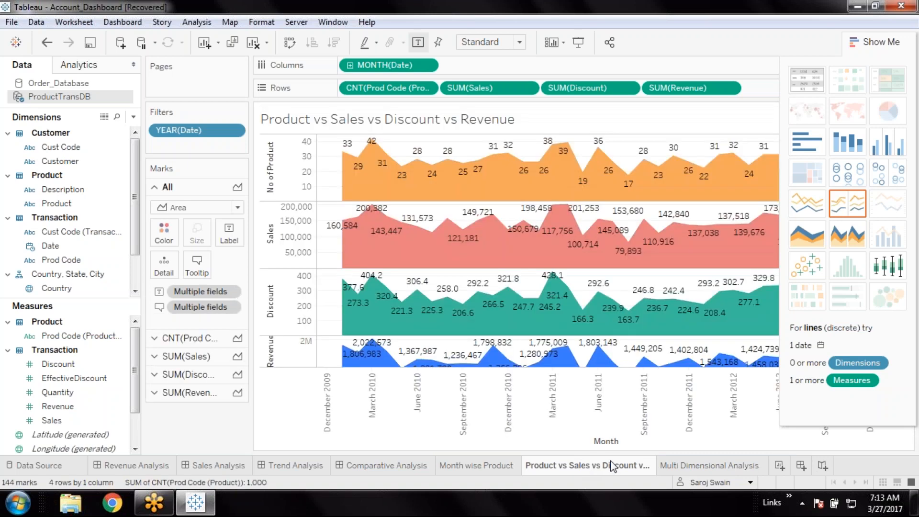
pyautogui.click(778, 466)
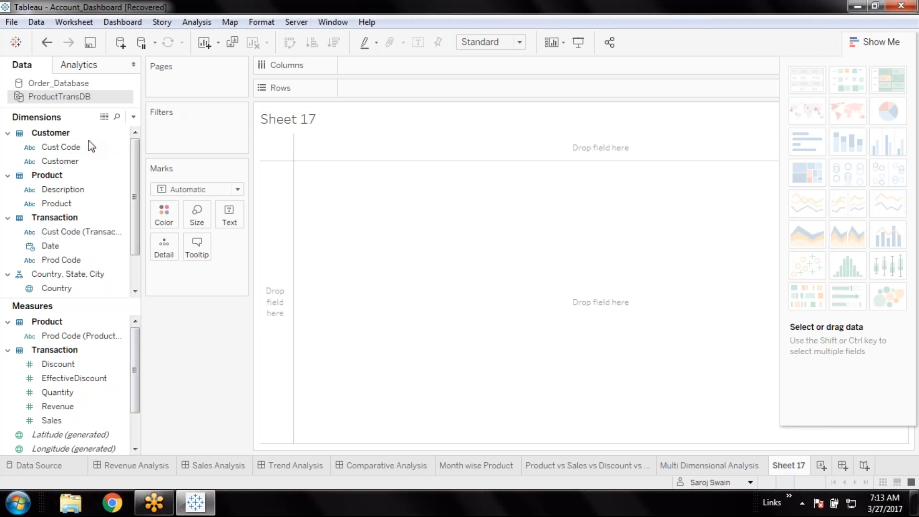
pyautogui.click(83, 162)
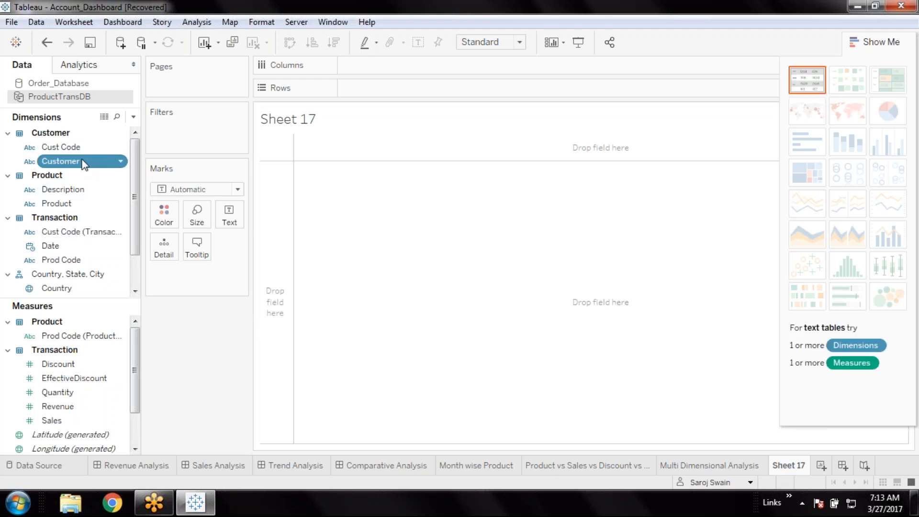
pyautogui.doubleClick(82, 161)
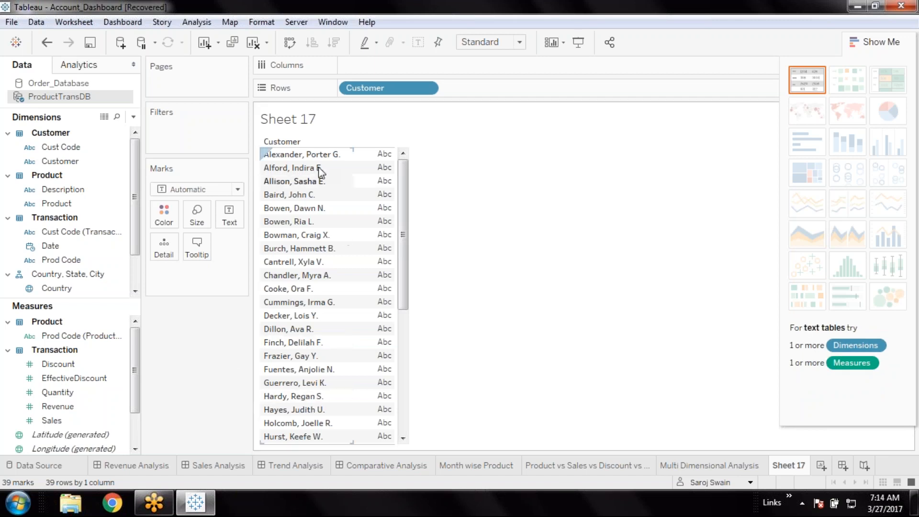
pyautogui.click(72, 422)
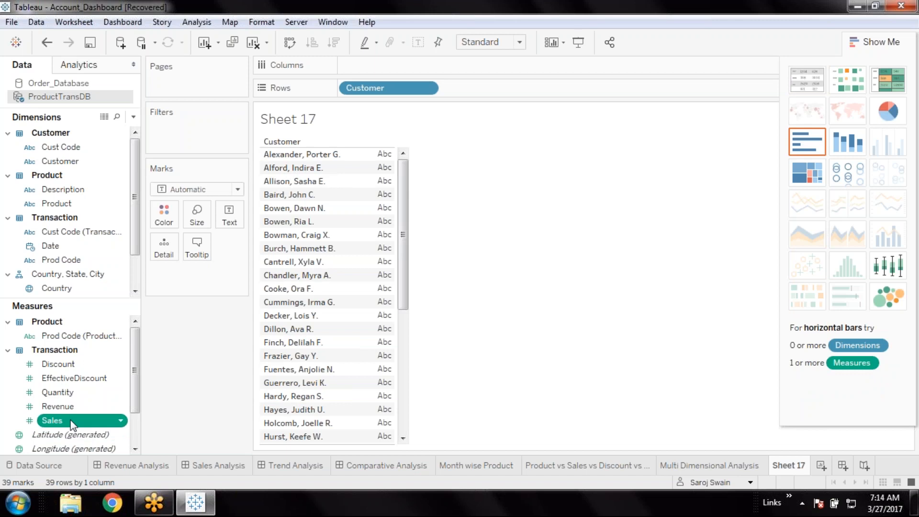
pyautogui.doubleClick(72, 421)
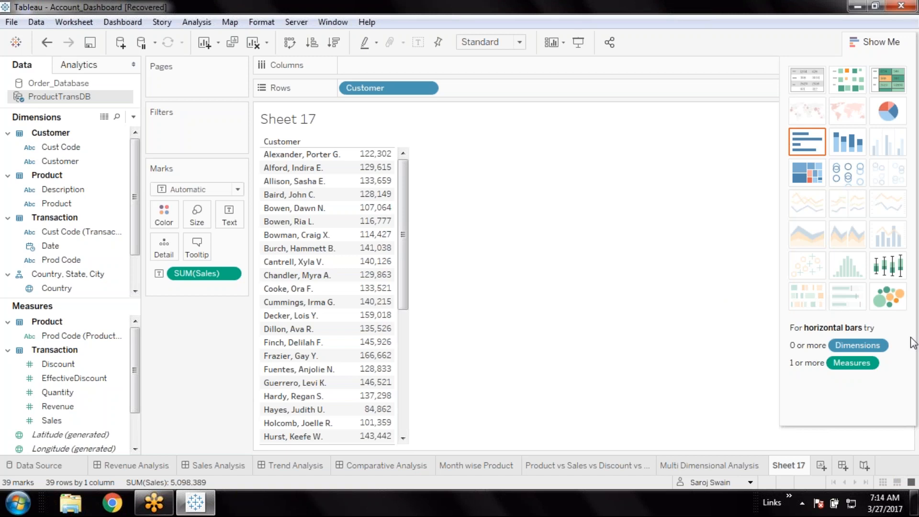
# Step: View the full Month wise Product chart with the chart suggestions collapsed and return to the customer sales sheet
pyautogui.click(465, 471)
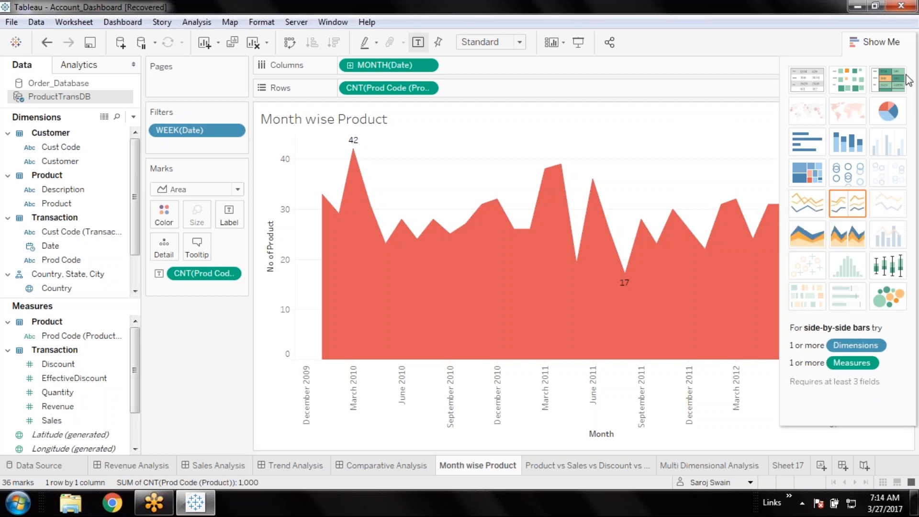
pyautogui.click(888, 38)
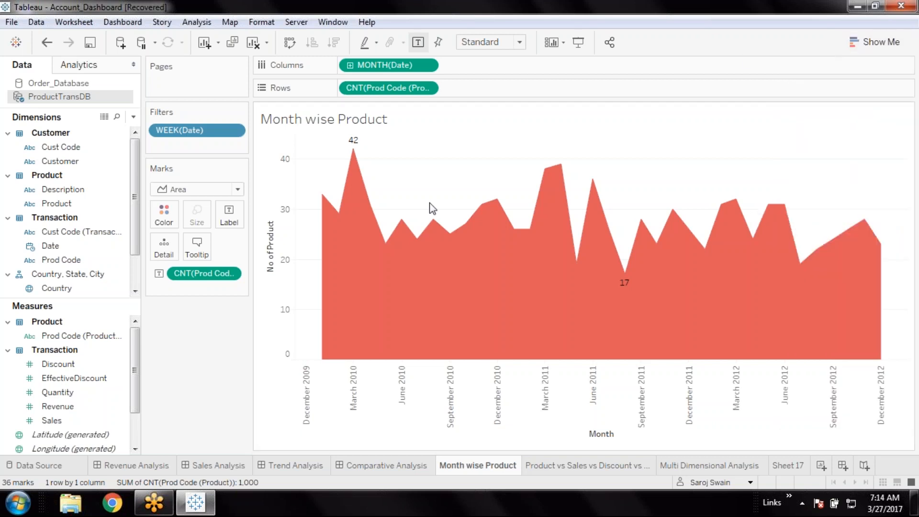
pyautogui.moveTo(781, 468)
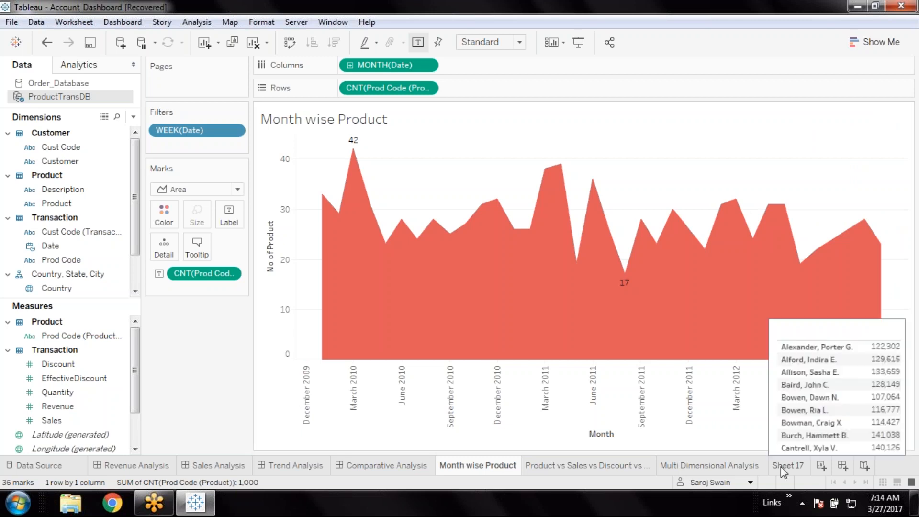
pyautogui.click(780, 466)
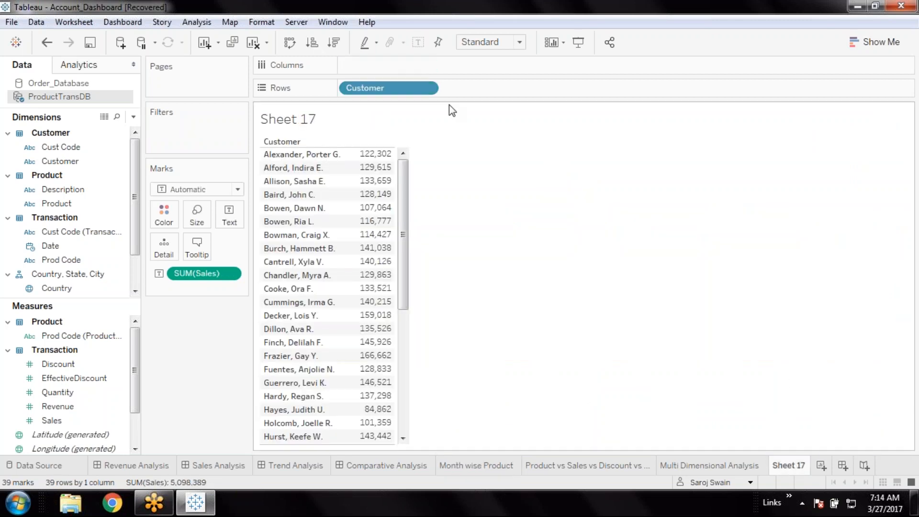
# Step: Convert the customer sales text table into a horizontal bar chart
pyautogui.click(869, 43)
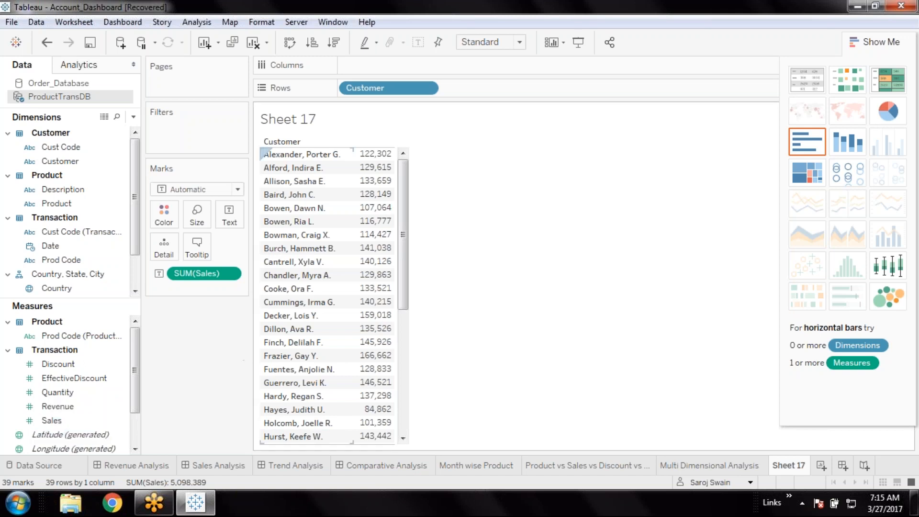
pyautogui.rightClick(698, 271)
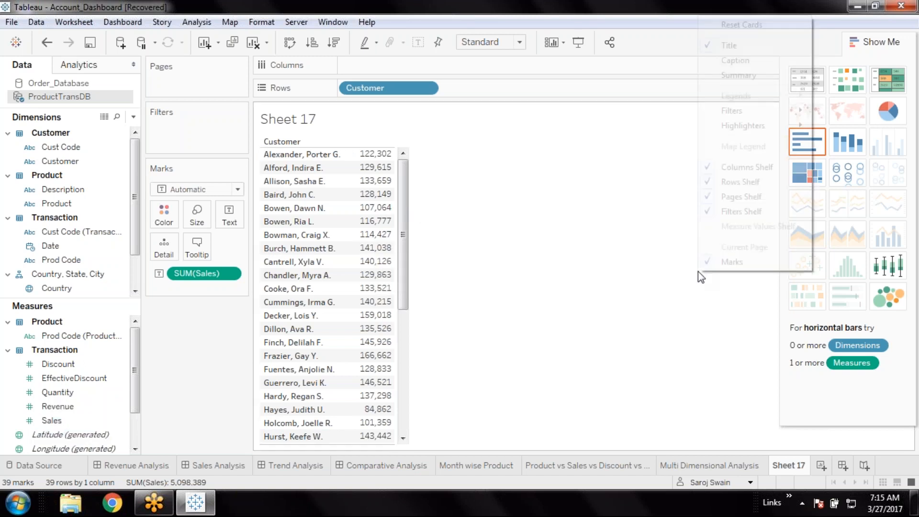
pyautogui.click(653, 267)
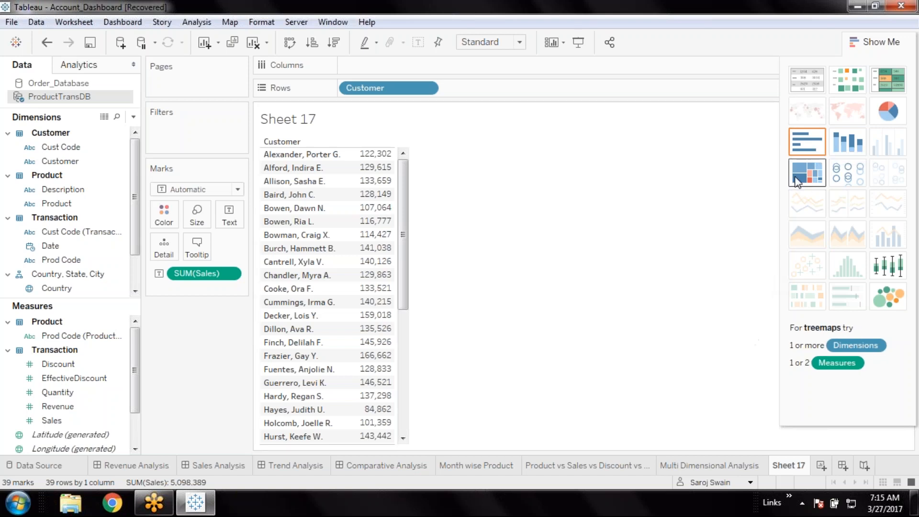
pyautogui.click(803, 144)
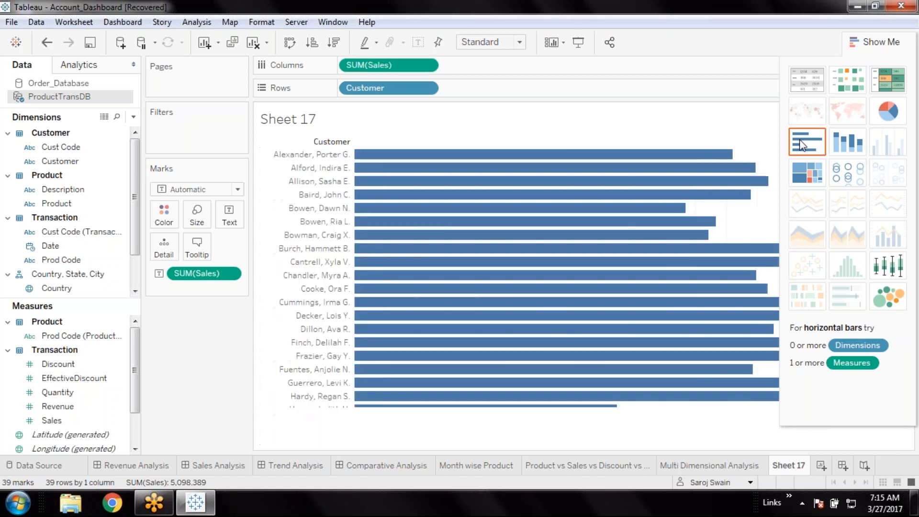
# Step: Swap the rows and columns of the customer sales chart and change its mark type to Area
pyautogui.click(296, 41)
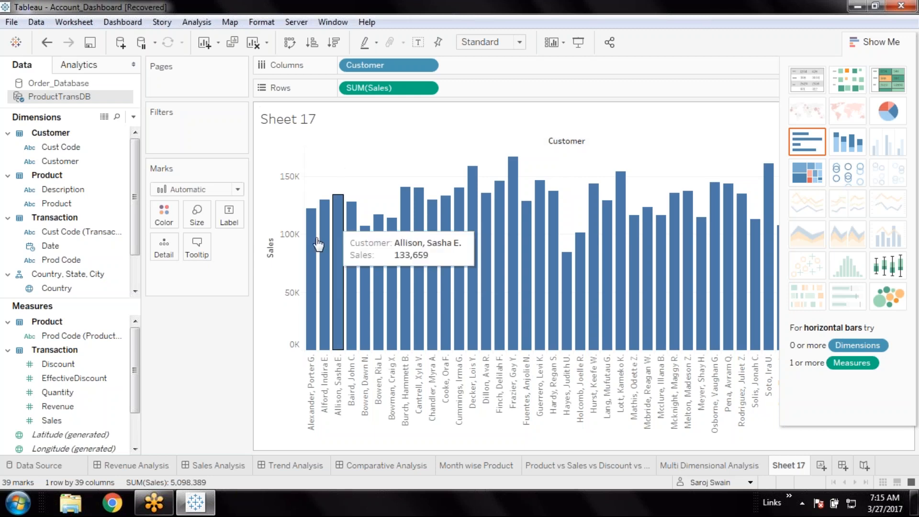
pyautogui.click(238, 190)
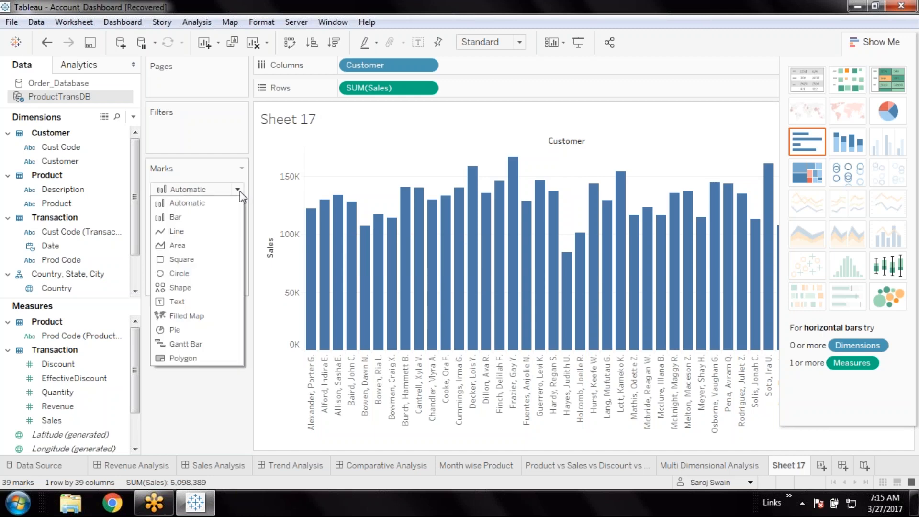
pyautogui.click(192, 235)
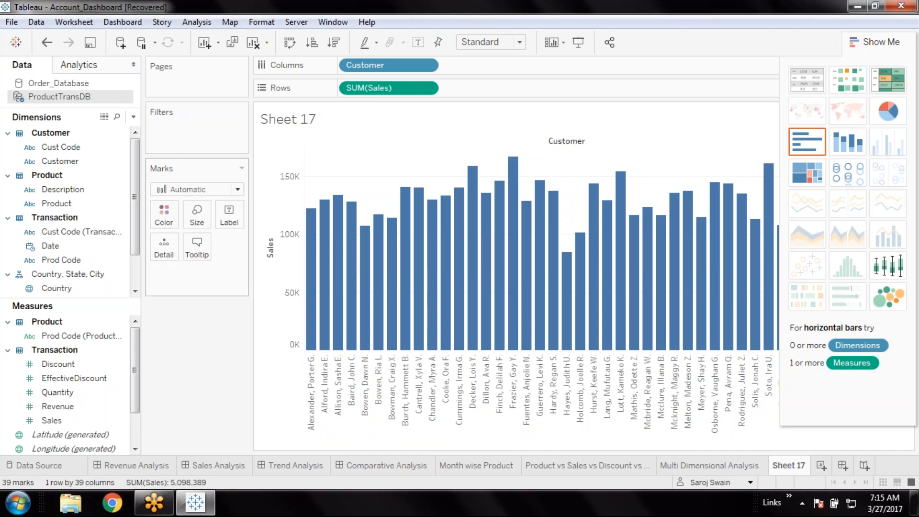
pyautogui.click(206, 190)
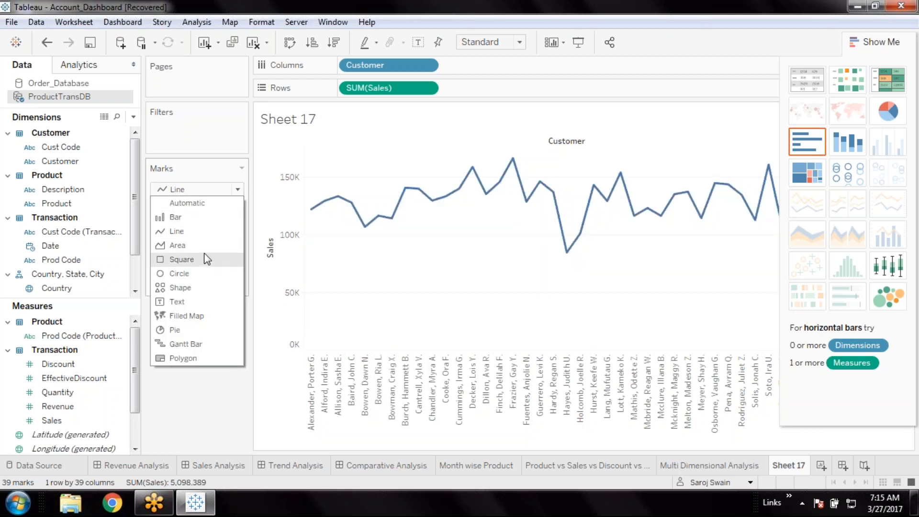
pyautogui.click(206, 249)
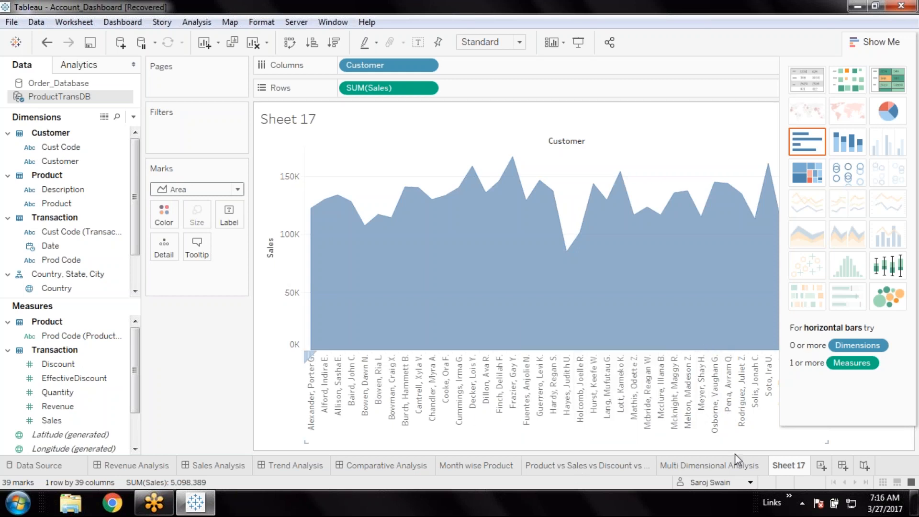
# Step: Review the Month wise Product, Product vs Sales vs Discount vs Revenue and Multi Dimensional Analysis sheets, and return to Sheet 17
pyautogui.click(475, 472)
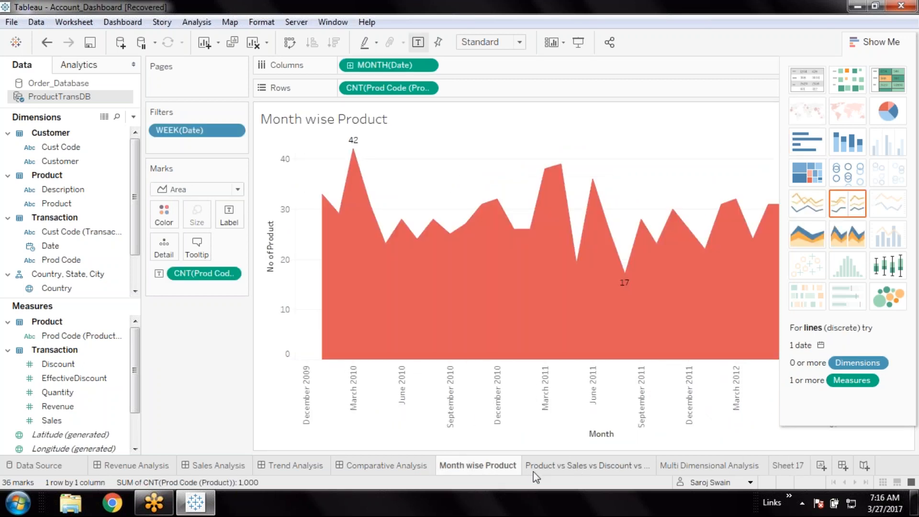
pyautogui.click(550, 472)
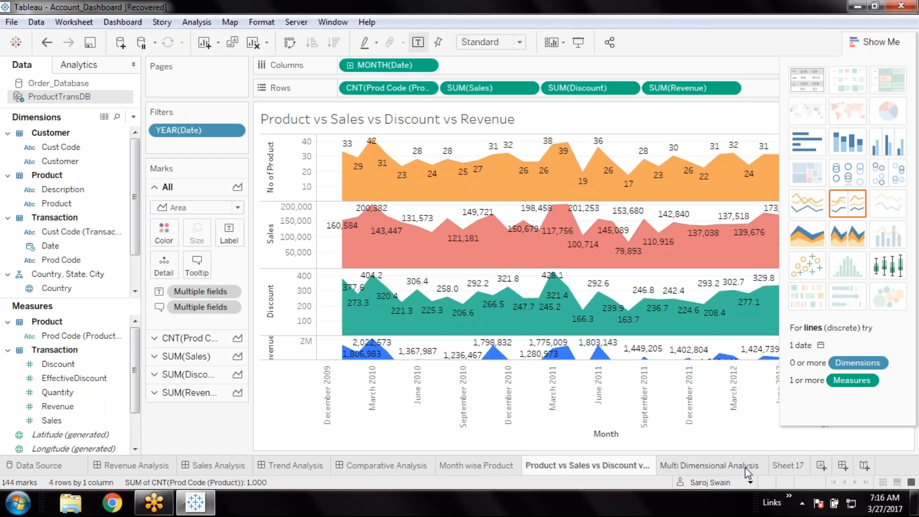
pyautogui.click(746, 469)
pyautogui.click(799, 467)
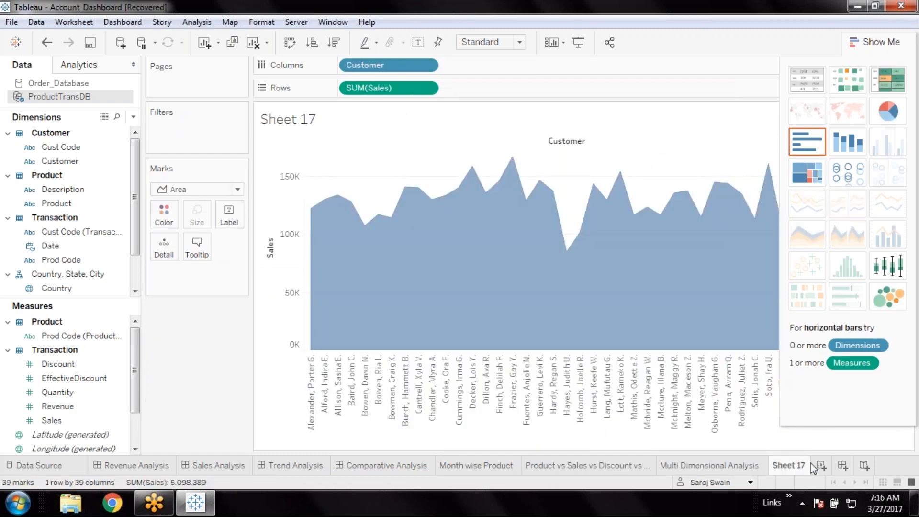
# Step: Save the workbook as Account_Dashboard.twb in the Workbooks folder, replacing the existing file
pyautogui.click(91, 43)
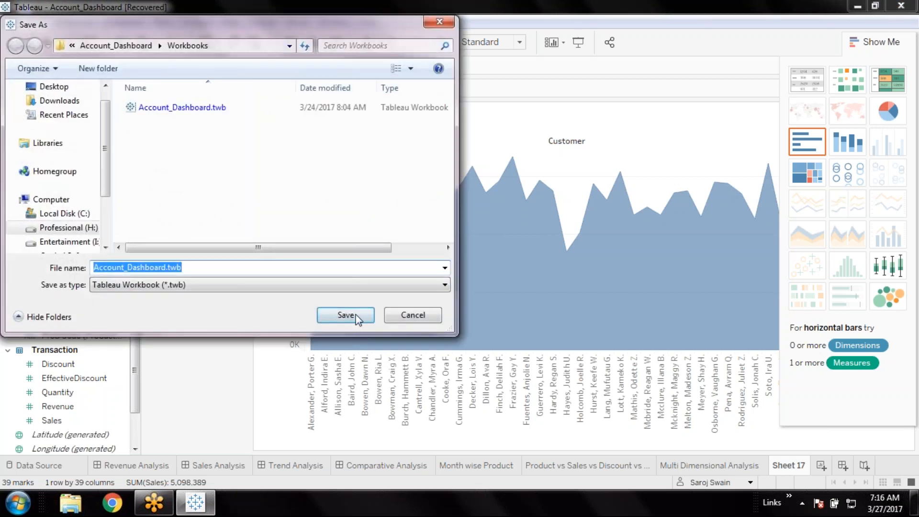
pyautogui.click(356, 317)
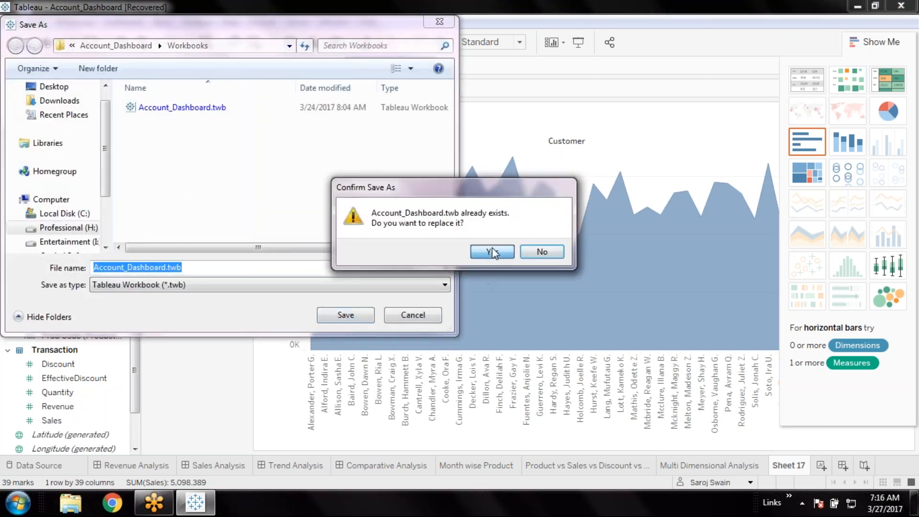
pyautogui.click(492, 250)
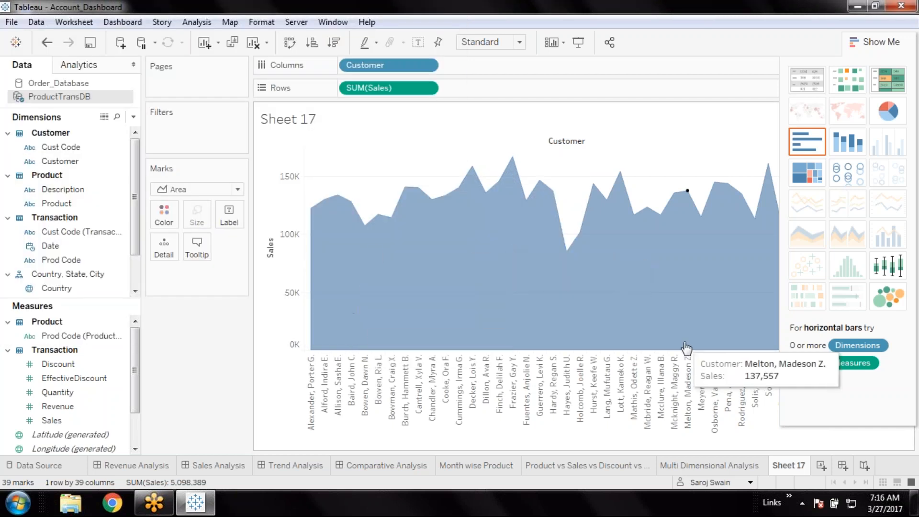
# Step: Highlight a single customer in the area chart to read that customer's sales, and clear the selection
pyautogui.click(163, 214)
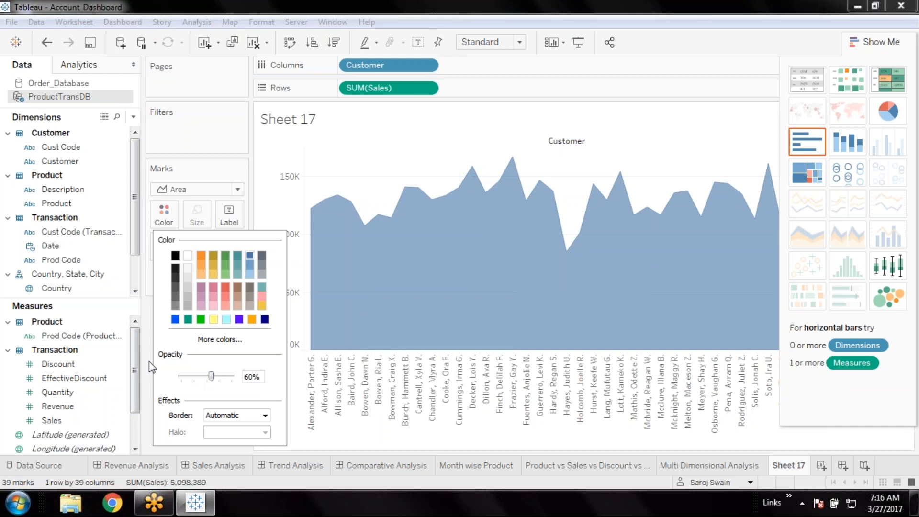
pyautogui.click(148, 347)
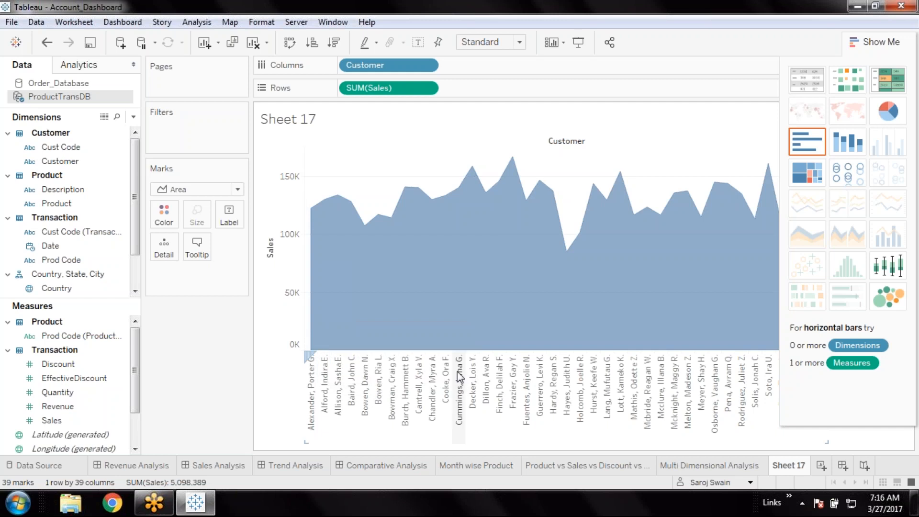
pyautogui.moveTo(314, 347)
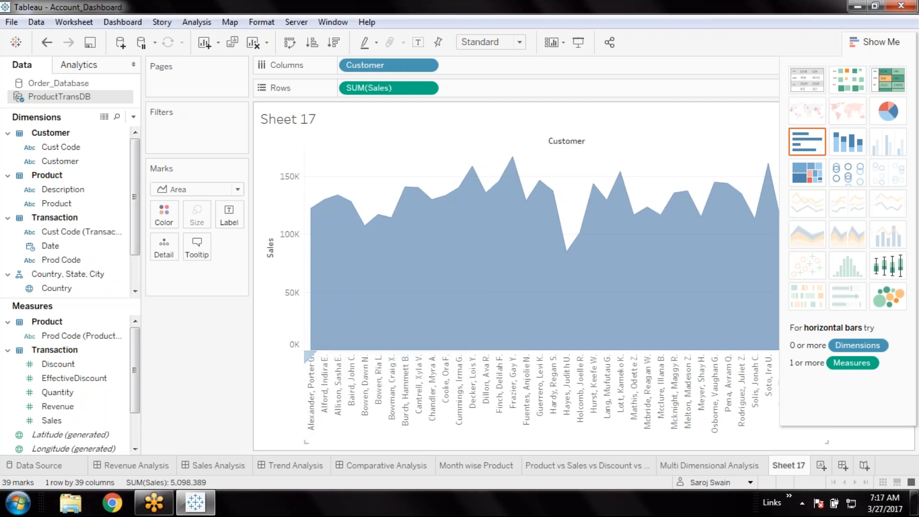
pyautogui.moveTo(316, 350)
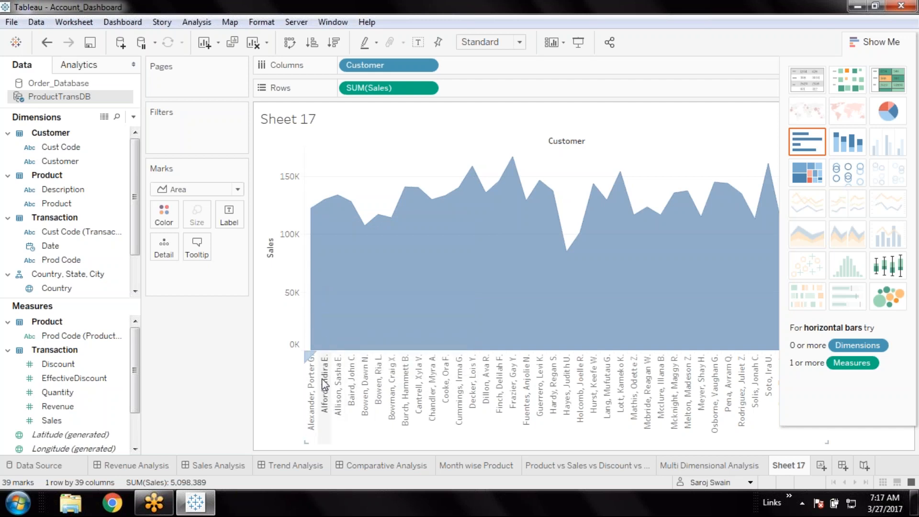
pyautogui.click(458, 385)
pyautogui.click(457, 385)
pyautogui.click(460, 384)
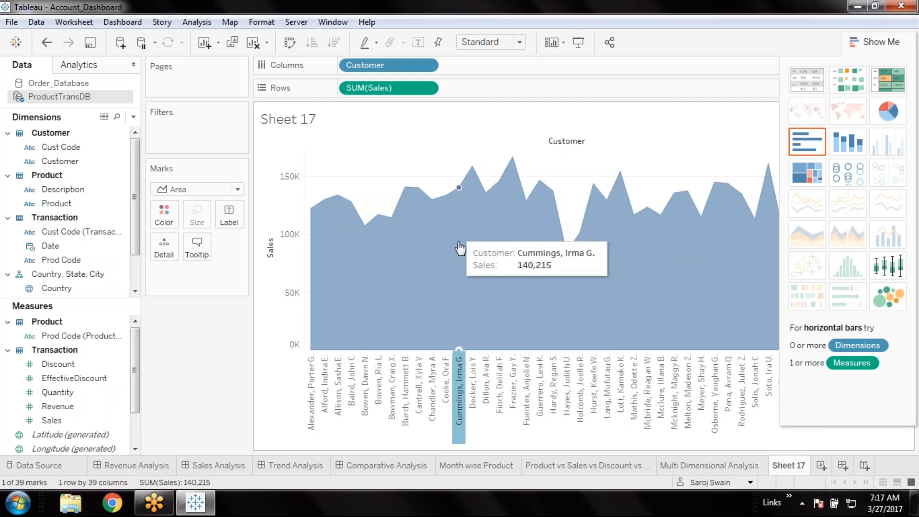
pyautogui.click(512, 445)
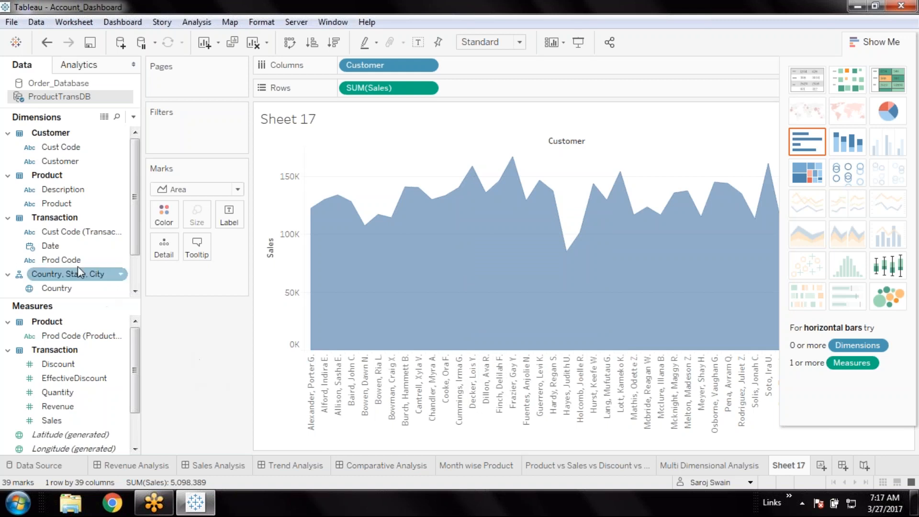
# Step: Color the customer sales area chart by Product
pyautogui.click(61, 206)
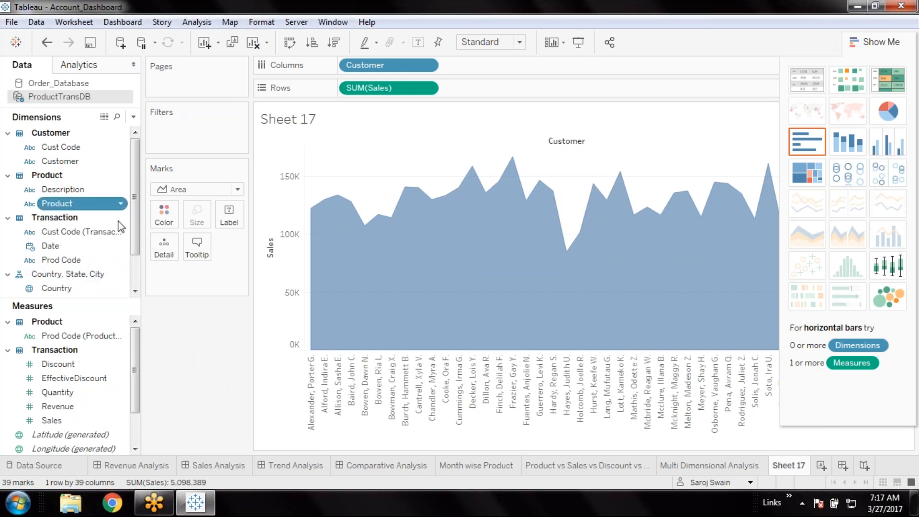
pyautogui.moveTo(121, 225); pyautogui.dragTo(164, 216)
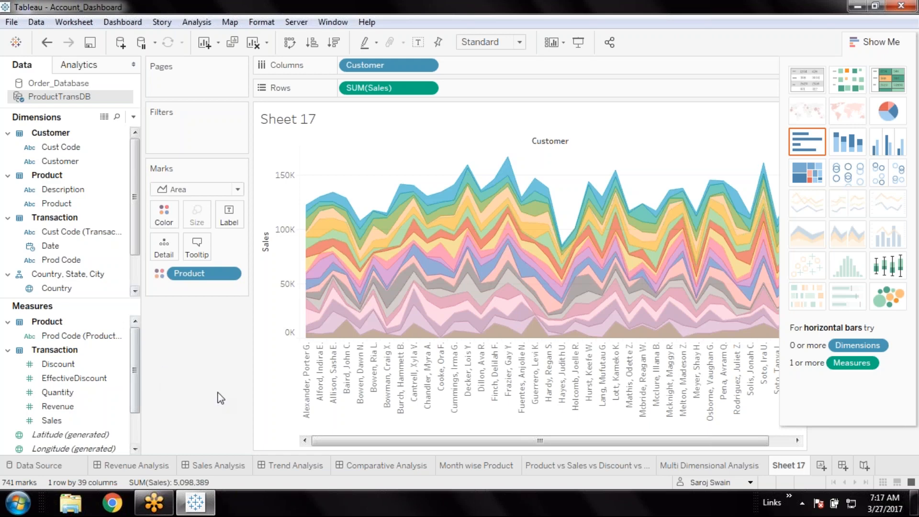
pyautogui.click(908, 338)
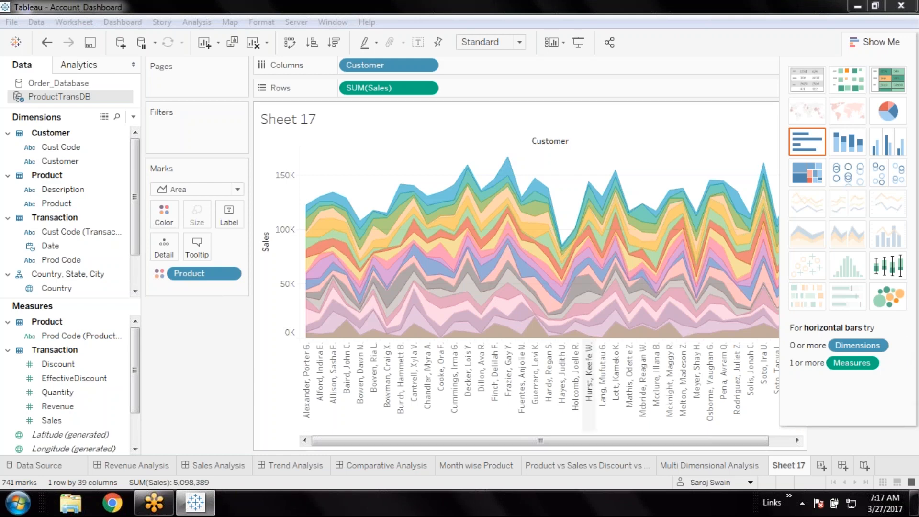
# Step: View the Revenue Analysis dashboard and return to Sheet 17
pyautogui.moveTo(453, 315)
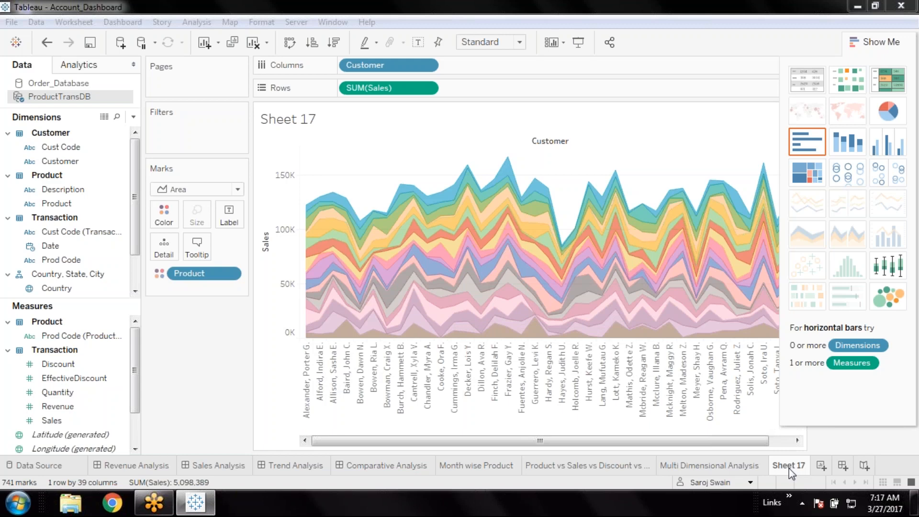
pyautogui.click(145, 467)
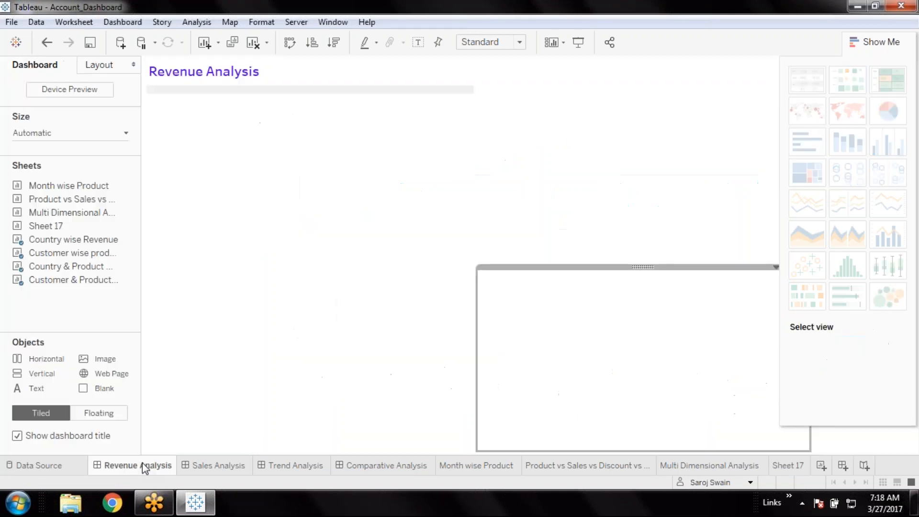
pyautogui.click(788, 465)
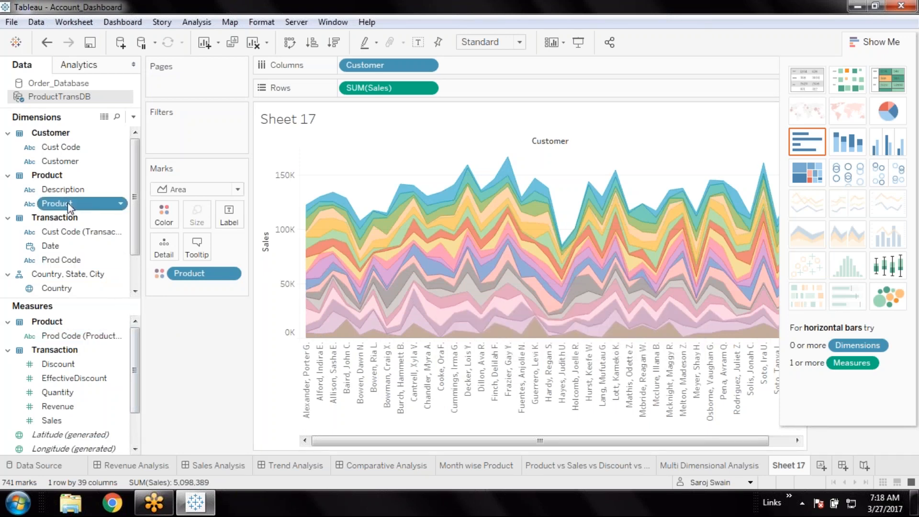
# Step: Set up a Product filter on the chart, deselecting eros., facilisis., fermentum convallis, gravida. Praesent, nascetur and nibh
pyautogui.moveTo(75, 204); pyautogui.dragTo(158, 125)
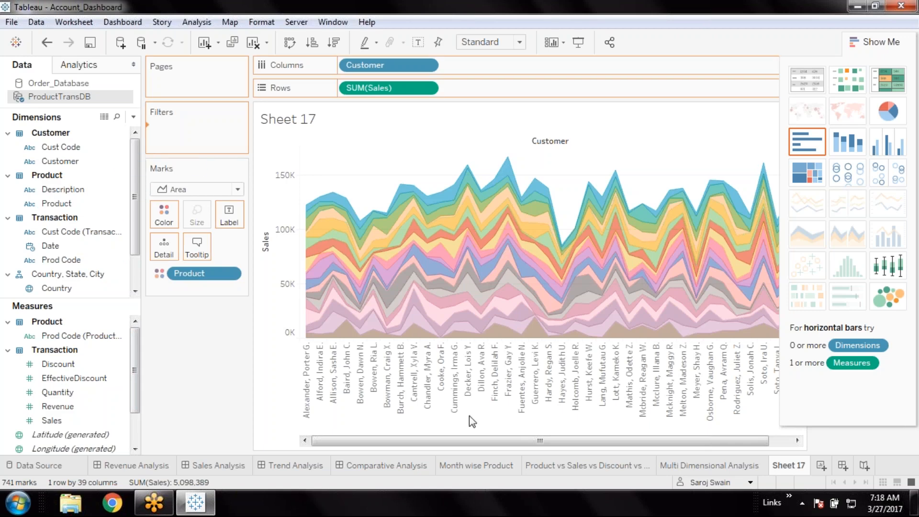
pyautogui.click(333, 209)
pyautogui.click(333, 186)
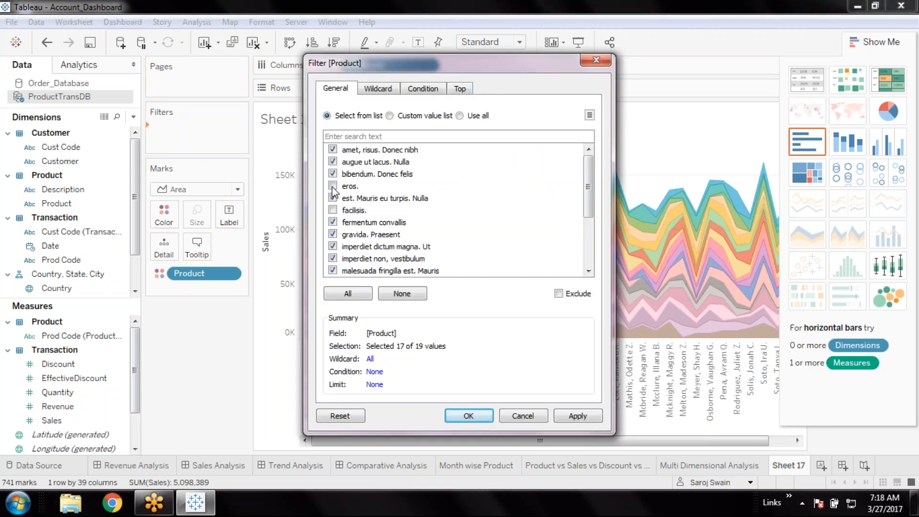
pyautogui.click(333, 222)
pyautogui.click(332, 234)
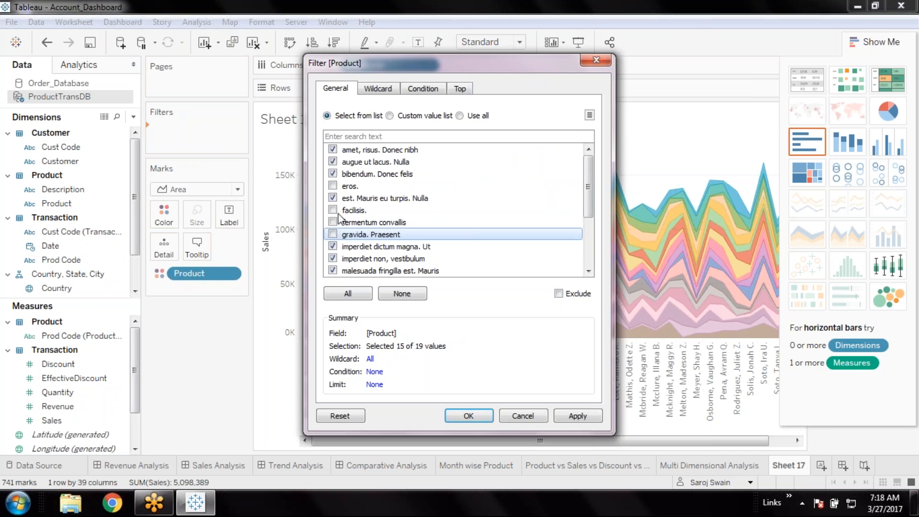
pyautogui.scroll(-2, 339, 218)
pyautogui.click(333, 246)
pyautogui.click(333, 234)
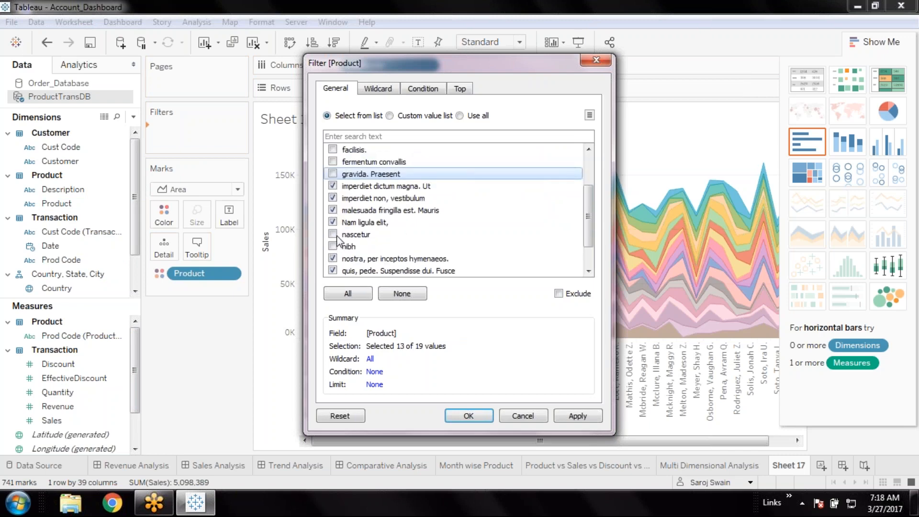
# Step: Deselect ultricies ligula. Nullam, vitae velit egestas, Nam ligula elit and est. Mauris eu turpis. Nulla as well, and apply the Product filter
pyautogui.scroll(-2, 388, 246)
pyautogui.click(332, 259)
pyautogui.click(332, 246)
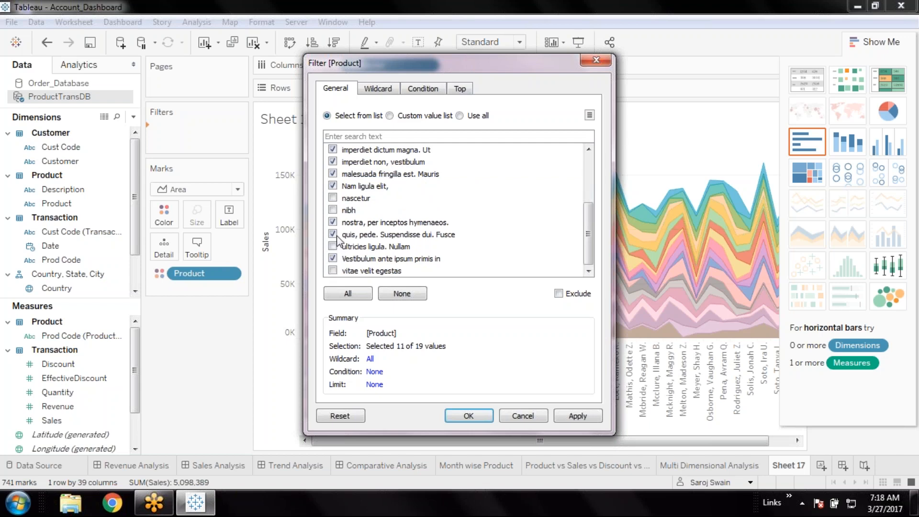
pyautogui.scroll(1, 337, 236)
pyautogui.click(333, 223)
pyautogui.scroll(1, 335, 234)
pyautogui.click(333, 174)
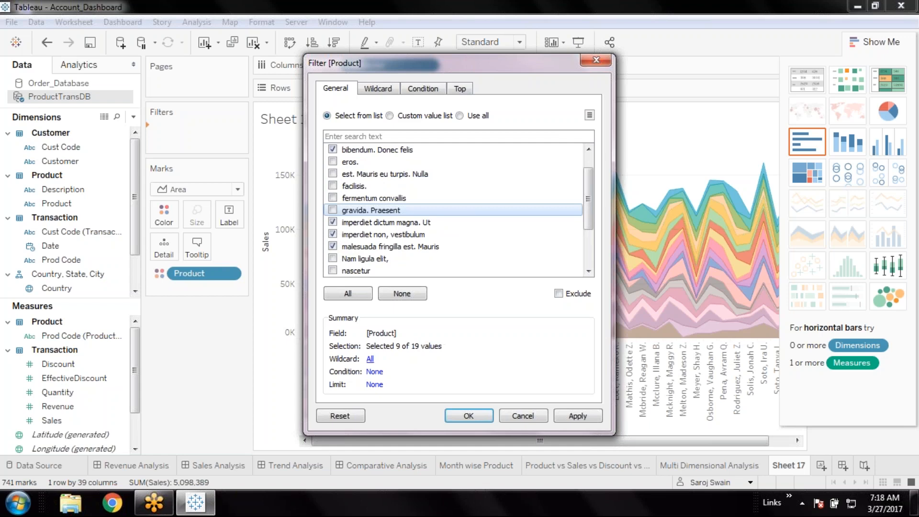
pyautogui.click(468, 415)
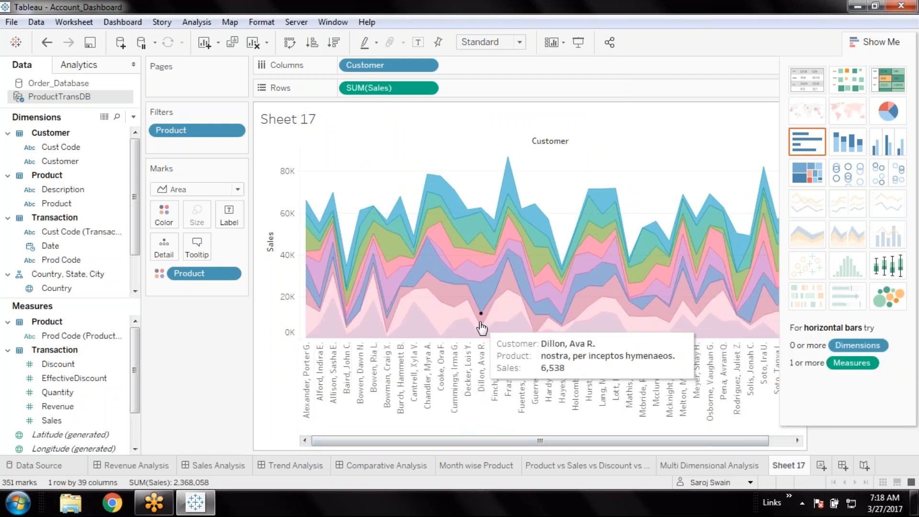
# Step: Edit the Product filter to keep only amet, risus. Donec nibh, imperdiet dictum magna. Ut, imperdiet non, vestibulum and malesuada fringilla est. Mauris
pyautogui.rightClick(209, 139)
pyautogui.click(221, 140)
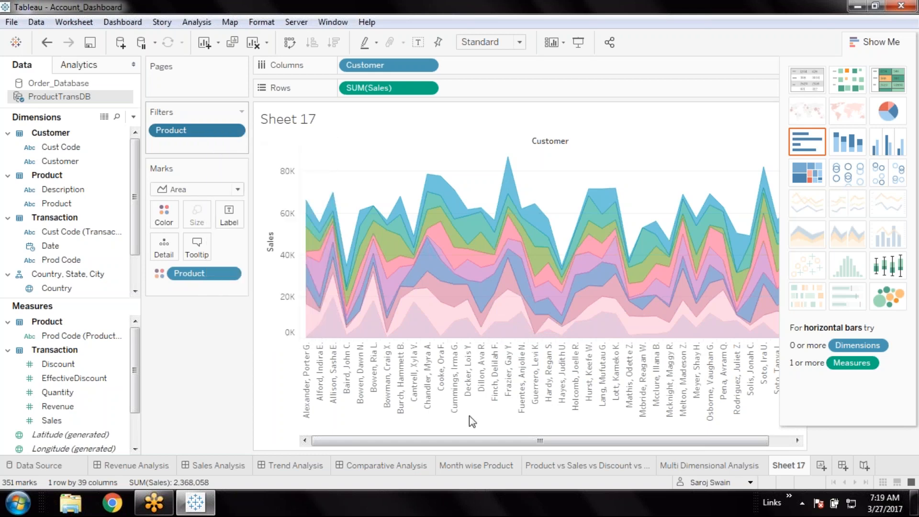
pyautogui.click(332, 173)
pyautogui.click(332, 161)
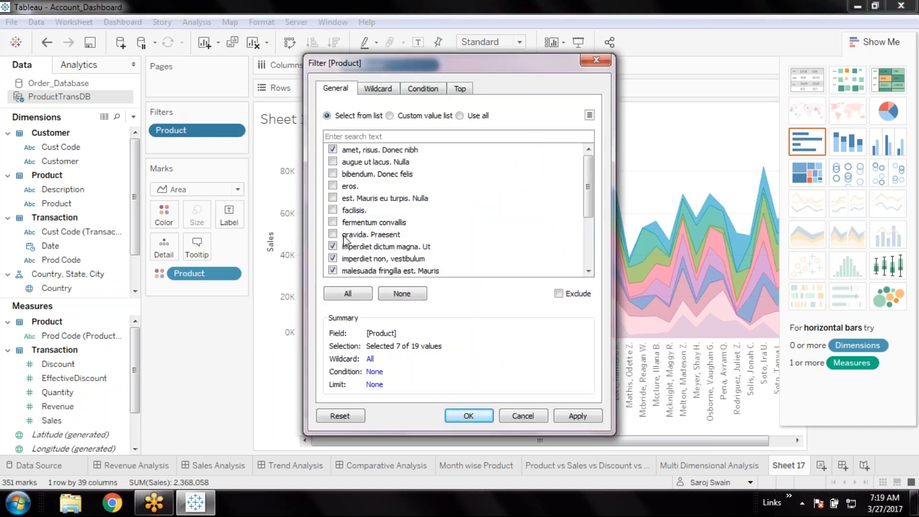
pyautogui.scroll(-3, 358, 262)
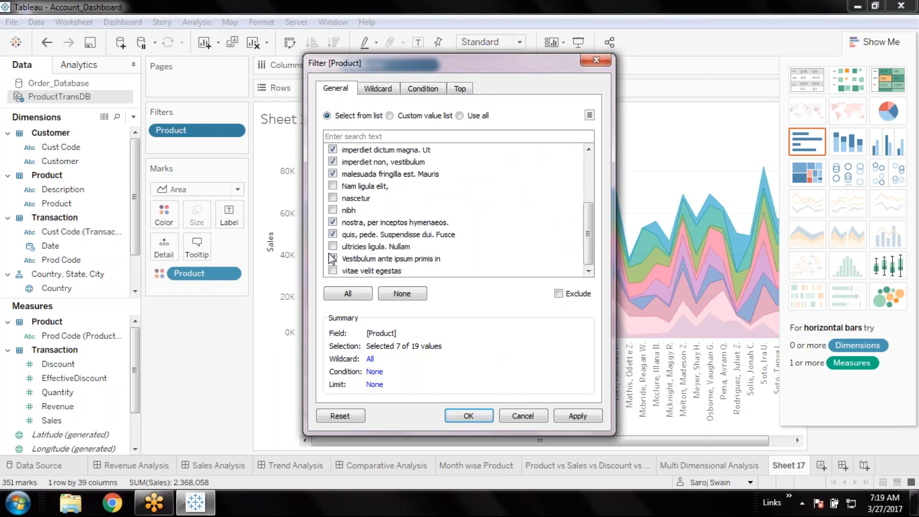
pyautogui.click(333, 259)
pyautogui.click(332, 234)
pyautogui.click(333, 222)
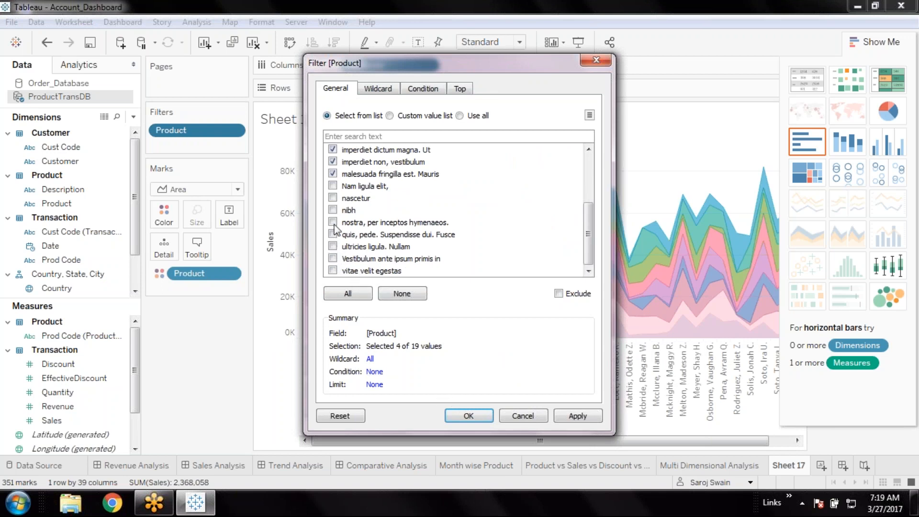
pyautogui.click(461, 416)
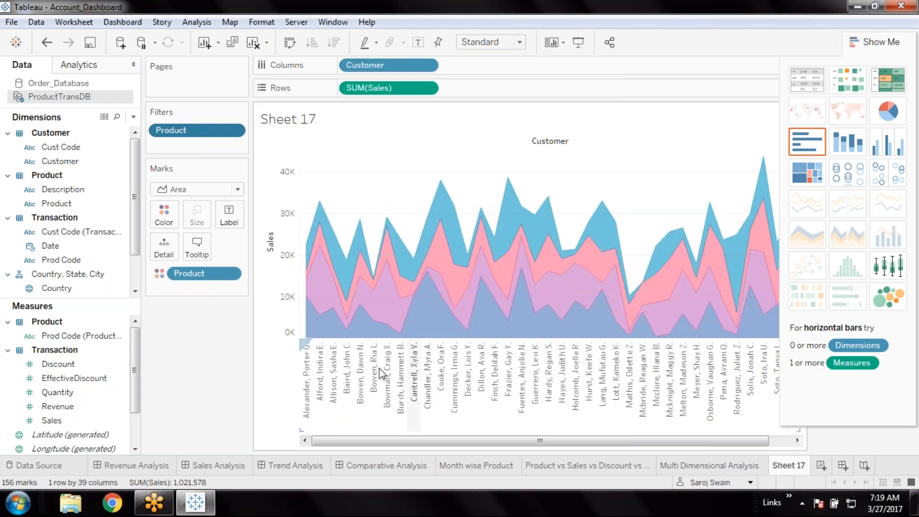
# Step: Add gravida. Praesent, fermentum convallis, est. Mauris eu turpis. Nulla, bibendum. Donec felis and augue ut lacus. Nulla to the Product filter's selection
pyautogui.rightClick(196, 131)
pyautogui.press('Escape')
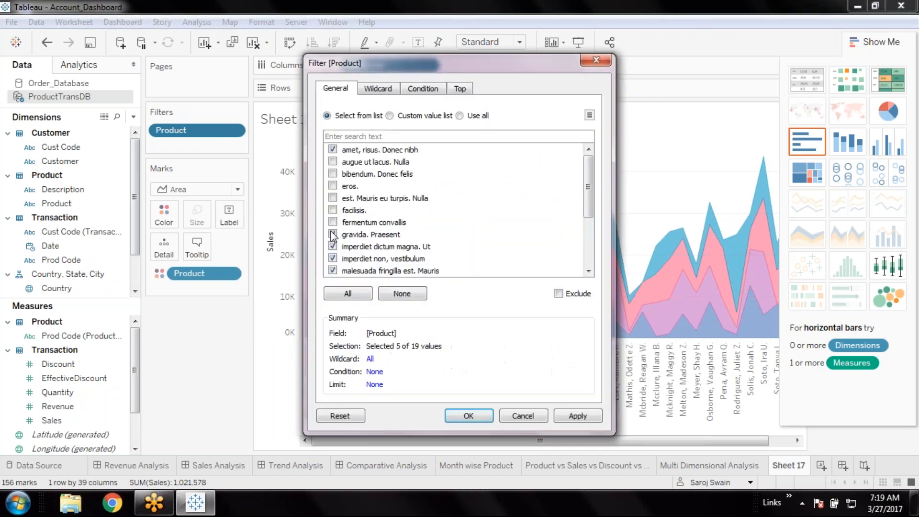
pyautogui.scroll(-1, 331, 220)
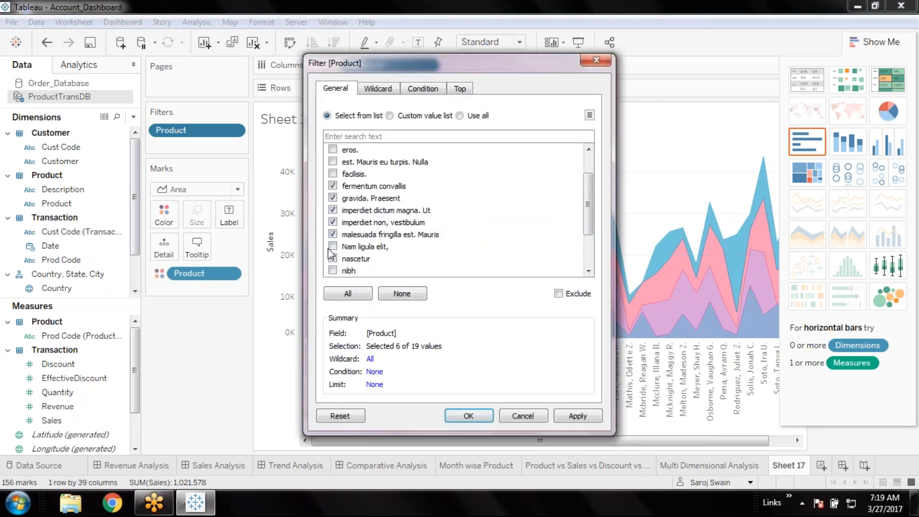
pyautogui.click(333, 162)
pyautogui.scroll(1, 341, 201)
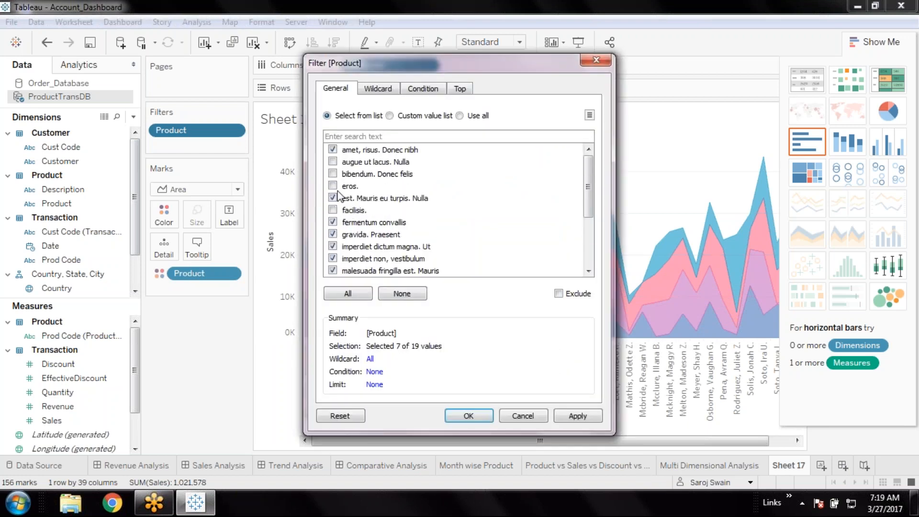
pyautogui.click(332, 173)
pyautogui.click(332, 162)
pyautogui.click(478, 411)
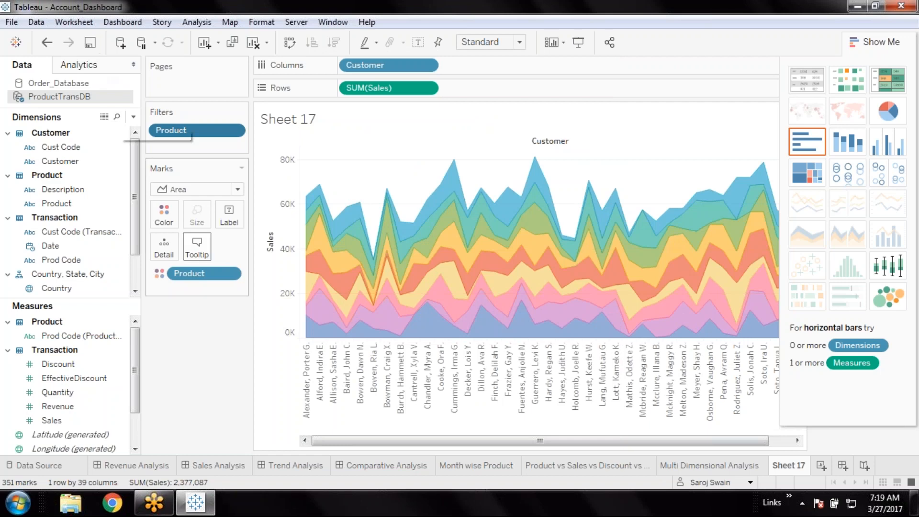
# Step: Assign the Traffic Light color palette to the Product values and apply it to the area chart
pyautogui.click(165, 216)
pyautogui.click(234, 260)
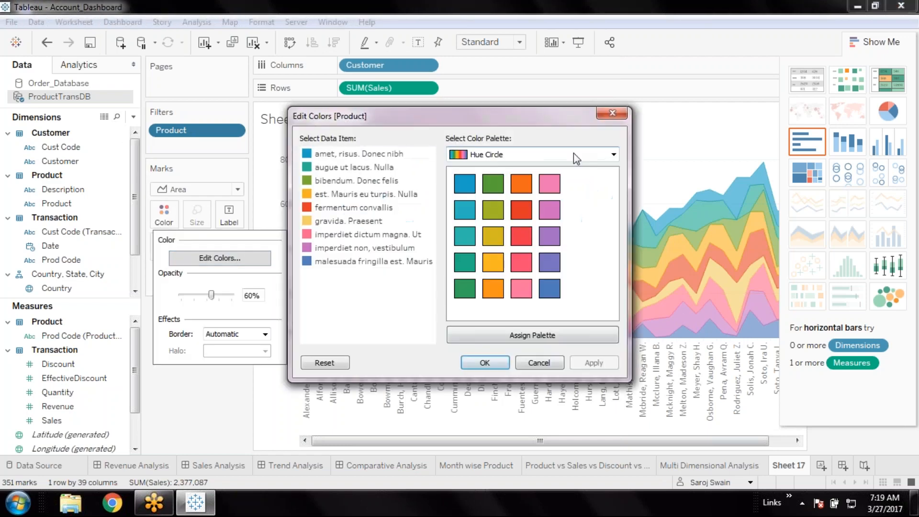
pyautogui.click(613, 155)
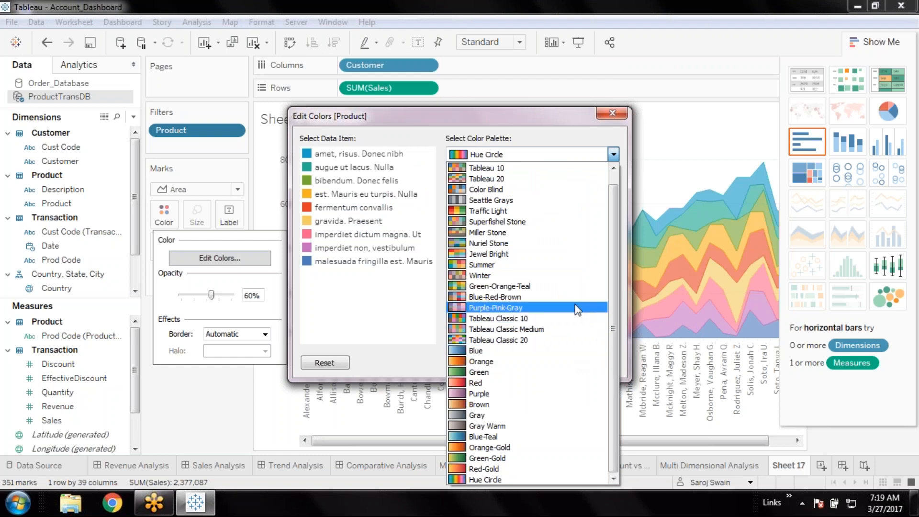
pyautogui.click(600, 201)
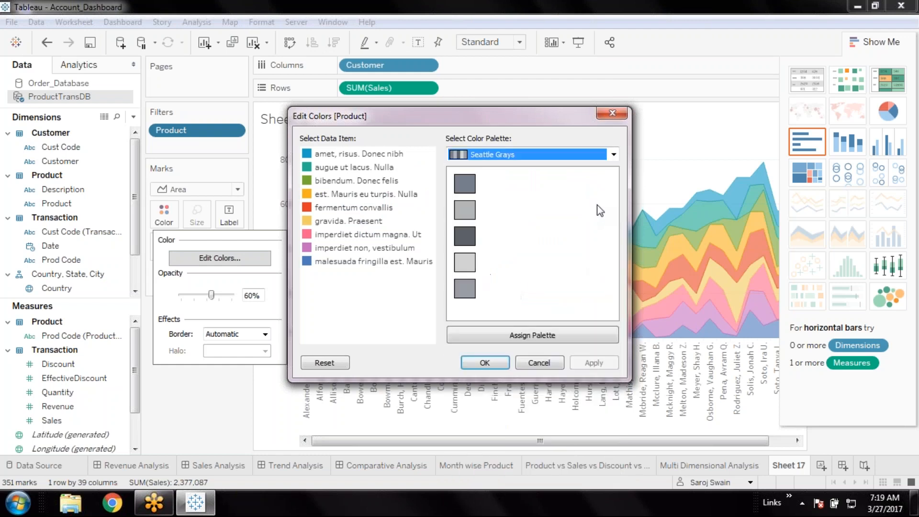
pyautogui.click(569, 155)
pyautogui.click(525, 211)
pyautogui.click(523, 153)
pyautogui.click(521, 211)
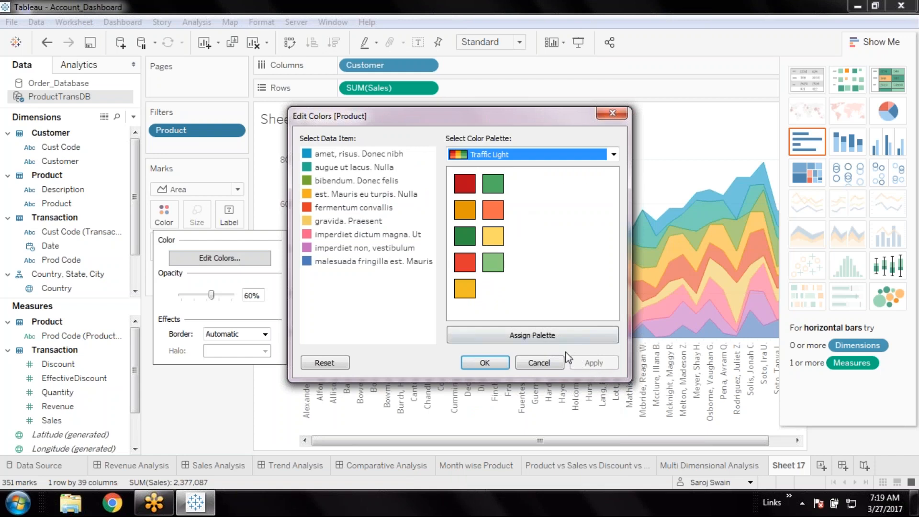
pyautogui.click(557, 337)
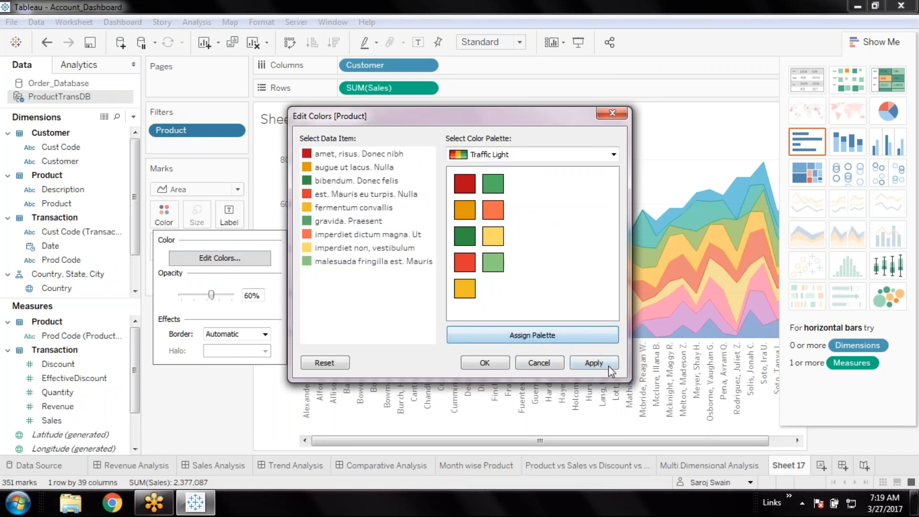
pyautogui.click(593, 363)
pyautogui.click(484, 363)
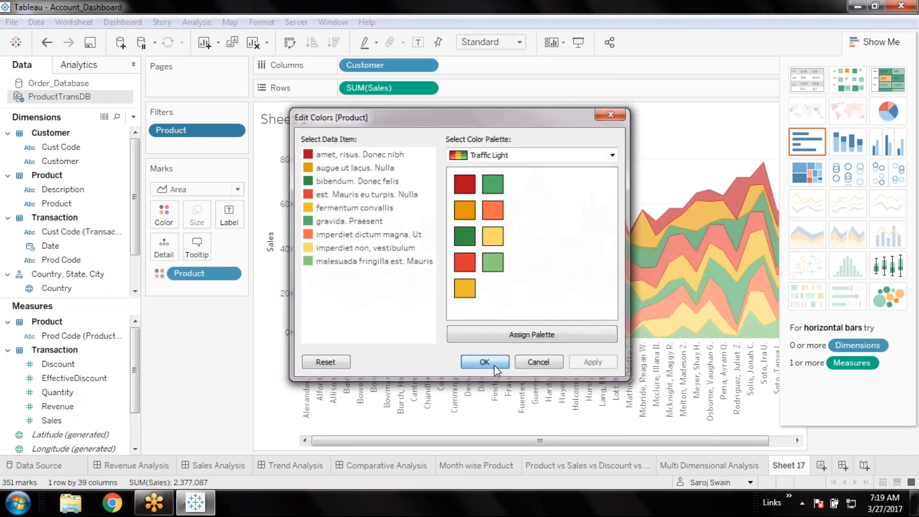
# Step: Set the opacity of the area chart's colors to 100%, leaving the palette assignment as it is
pyautogui.click(163, 215)
pyautogui.click(220, 258)
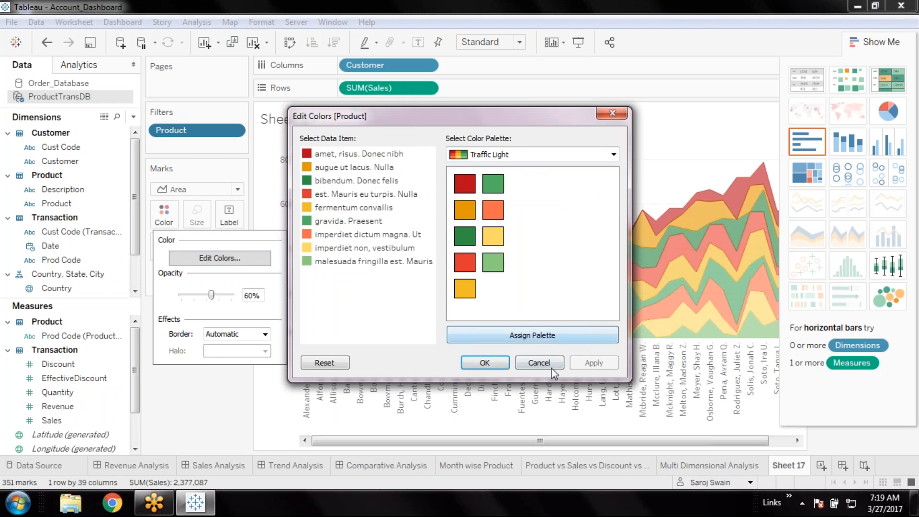
pyautogui.click(531, 363)
pyautogui.moveTo(212, 291); pyautogui.dragTo(254, 296)
pyautogui.click(217, 397)
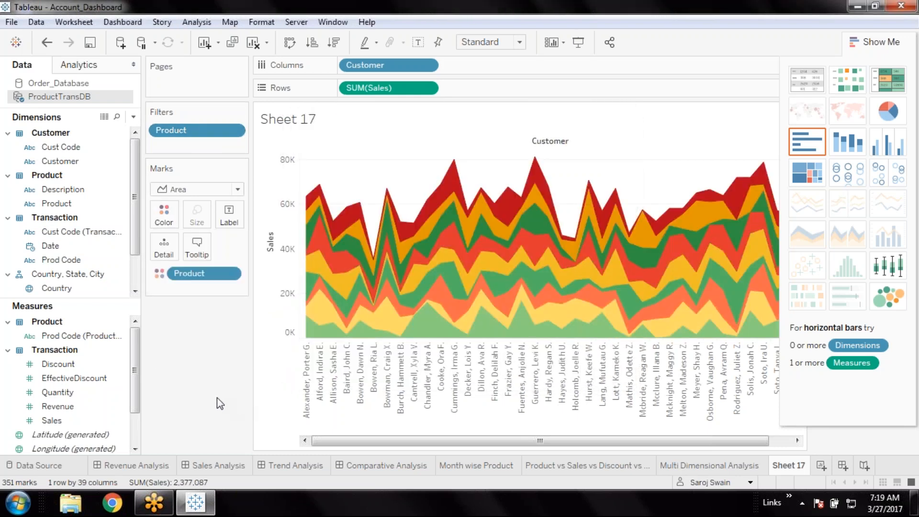
# Step: Assign the Hue Circle color palette to the Product values and apply it to the area chart
pyautogui.click(163, 215)
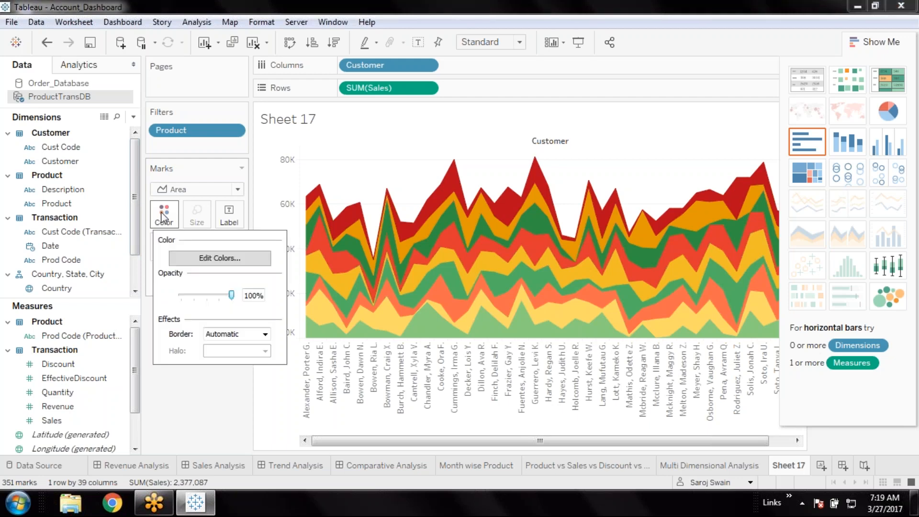
pyautogui.click(220, 258)
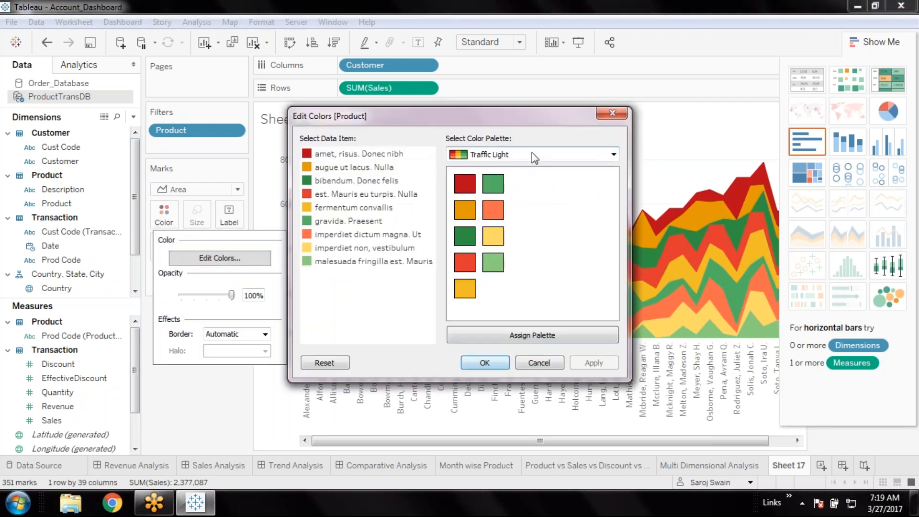
pyautogui.click(532, 152)
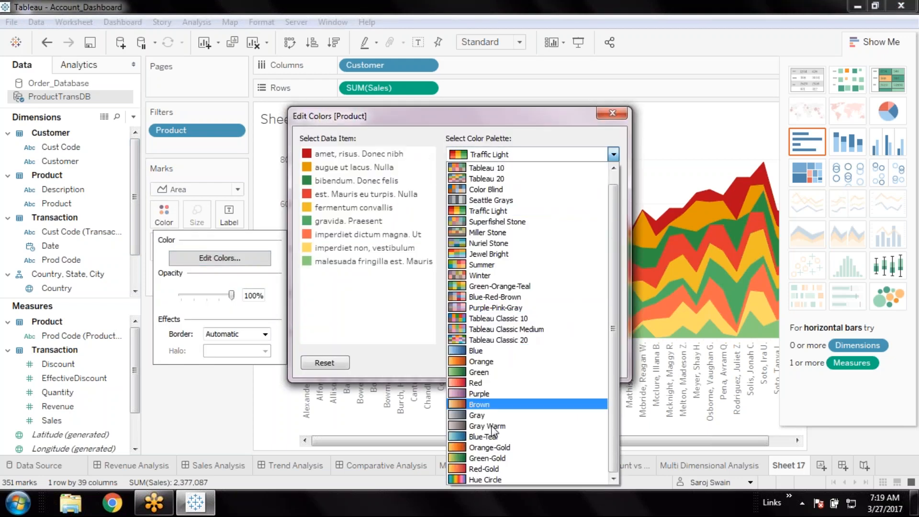
pyautogui.click(484, 479)
pyautogui.click(555, 335)
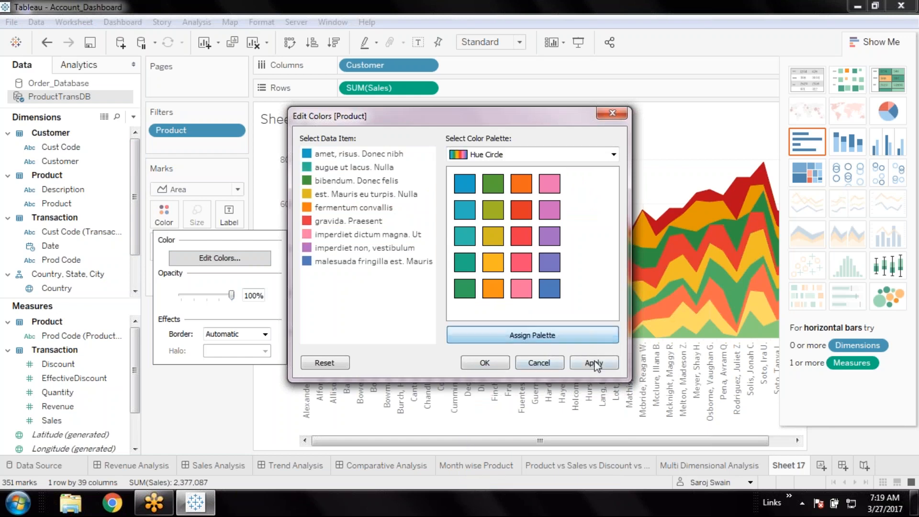
pyautogui.click(595, 365)
pyautogui.click(493, 363)
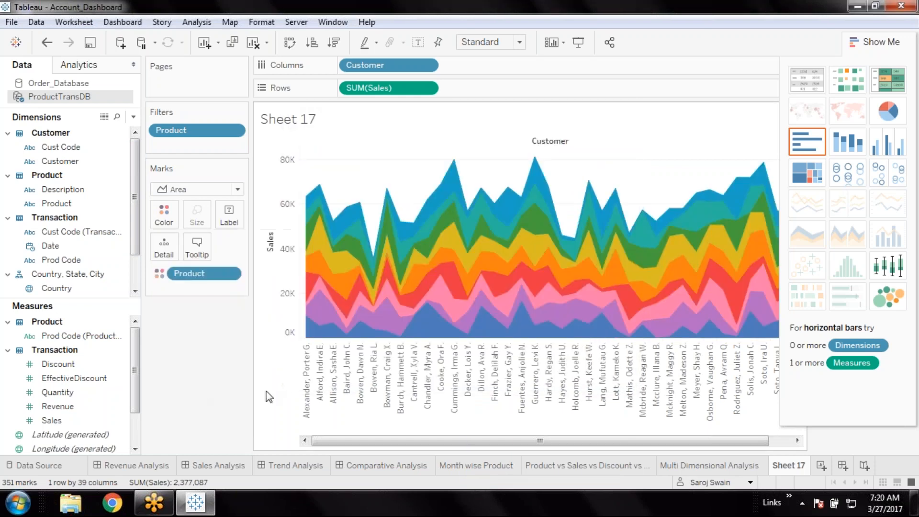
# Step: Save the workbook and label the area chart's marks with the sum of Sales
pyautogui.click(91, 46)
pyautogui.click(51, 421)
pyautogui.moveTo(52, 421); pyautogui.dragTo(229, 213)
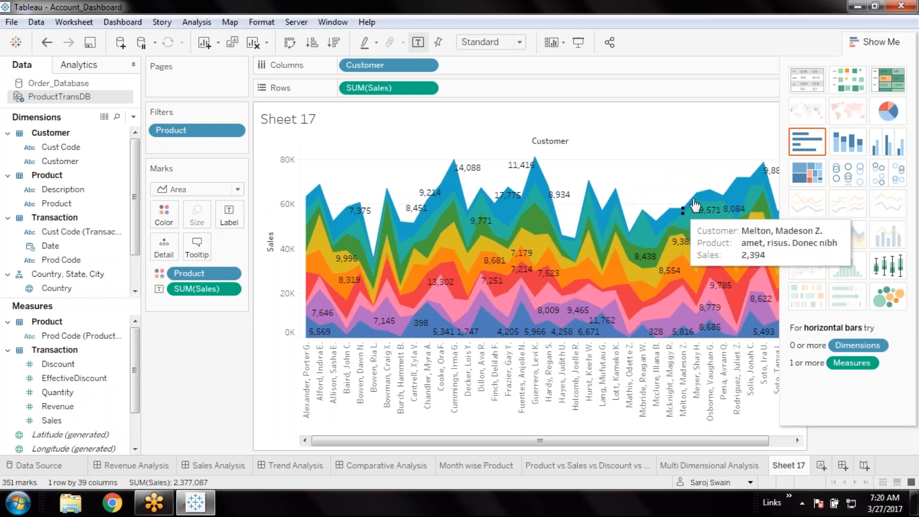
# Step: Try allowing the Sales labels to overlap other marks, and turn the option off again
pyautogui.click(235, 218)
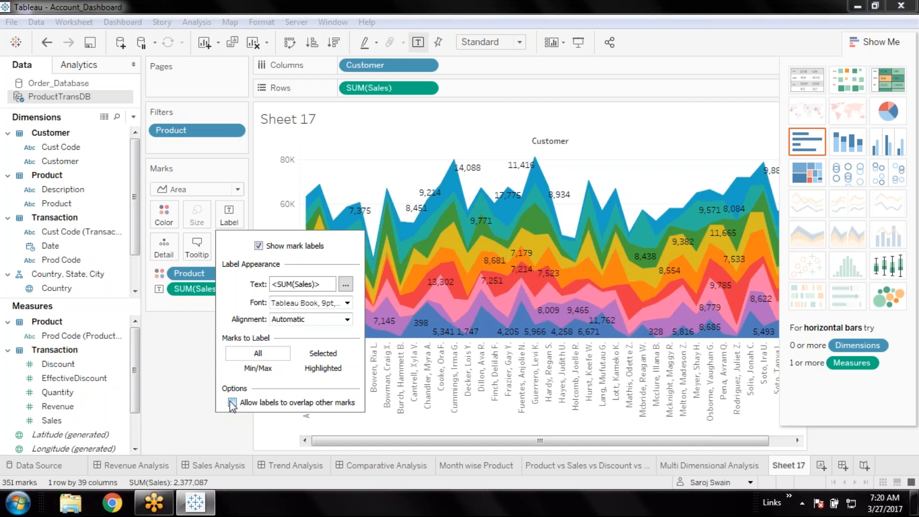
pyautogui.moveTo(468, 336)
pyautogui.click(233, 403)
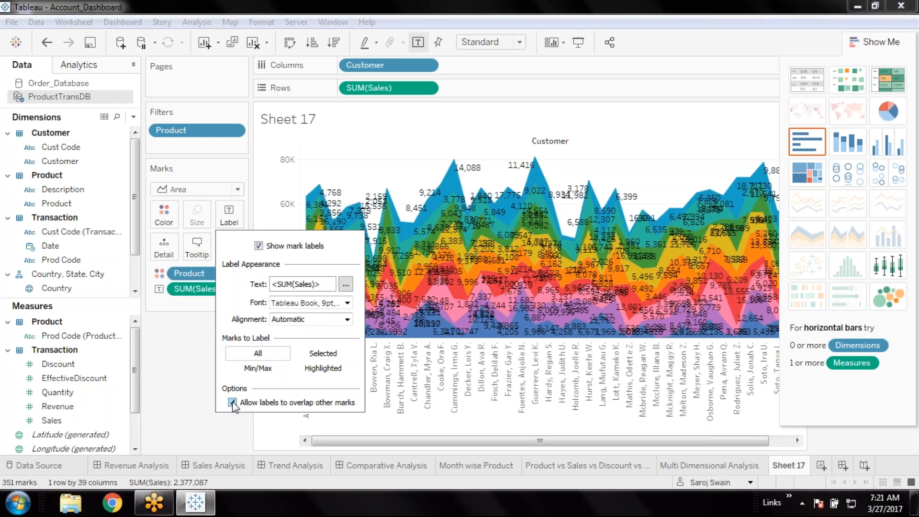
pyautogui.click(233, 403)
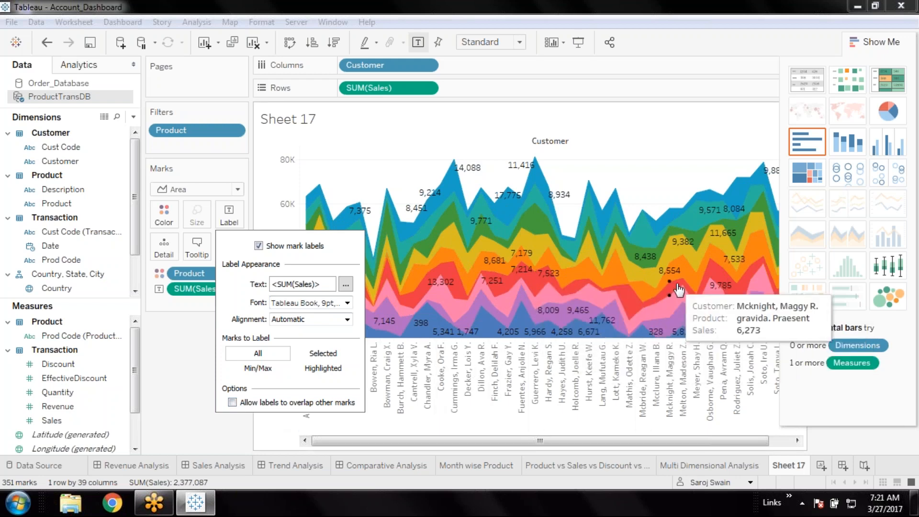
# Step: Try limiting the Sales labels to the Min/Max marks, and return the labelling to All marks
pyautogui.click(261, 367)
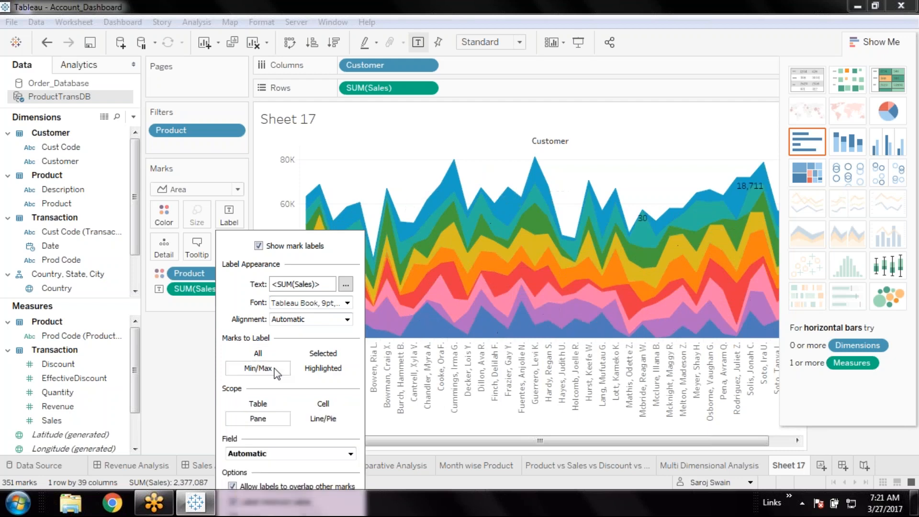
pyautogui.click(183, 369)
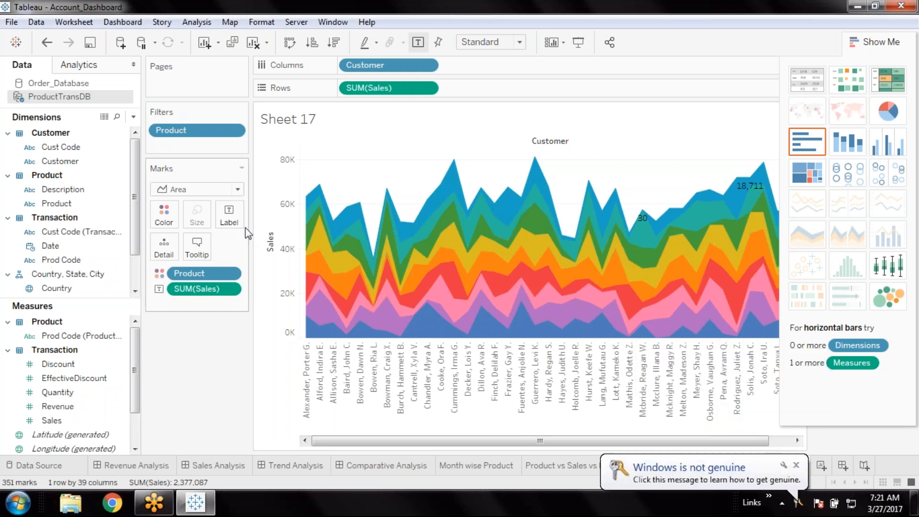
pyautogui.click(229, 214)
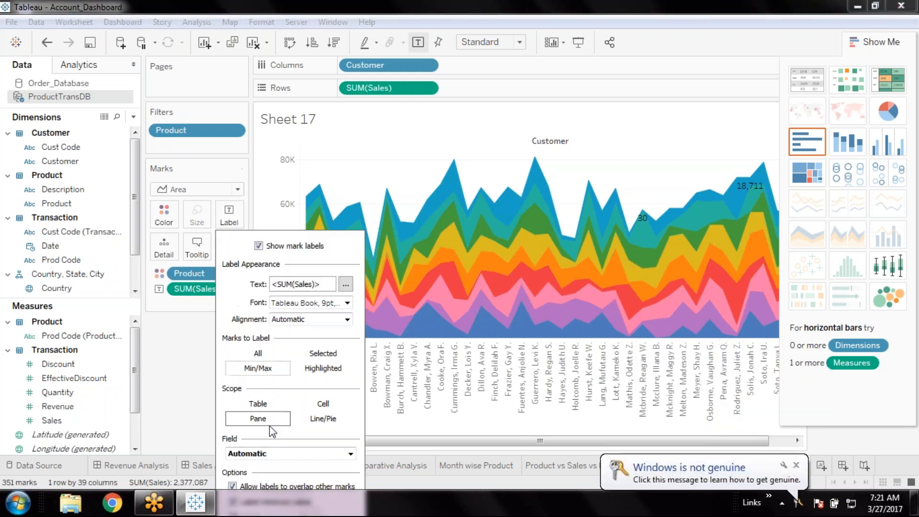
pyautogui.click(258, 353)
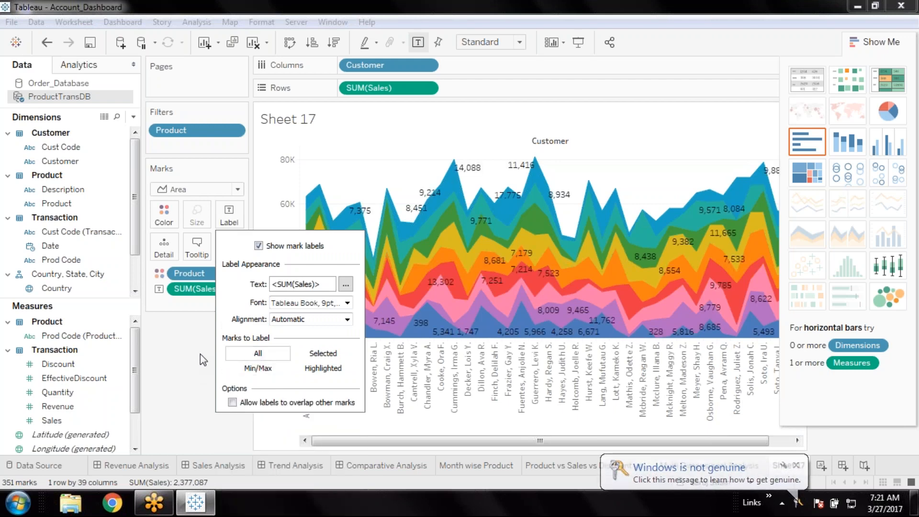
pyautogui.click(205, 338)
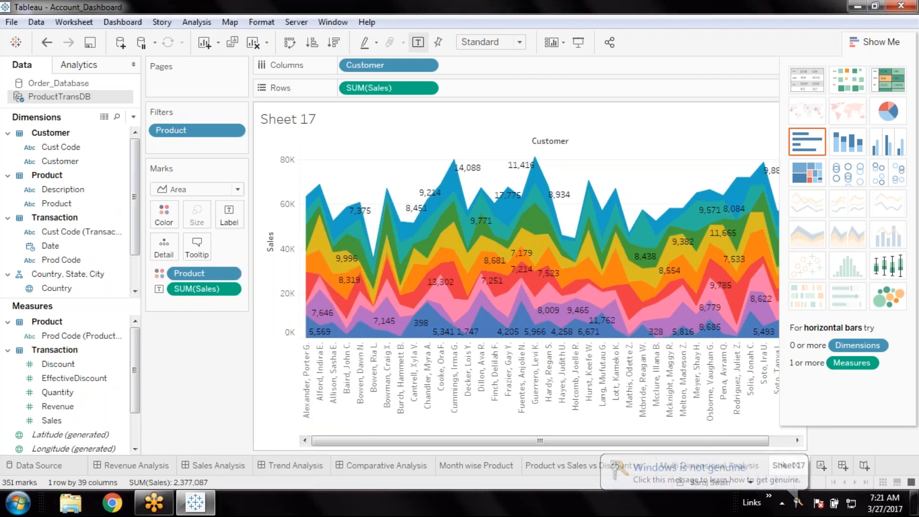
# Step: Rename Sheet 17 as "Sales by Customer vs product" and save the workbook
pyautogui.click(774, 473)
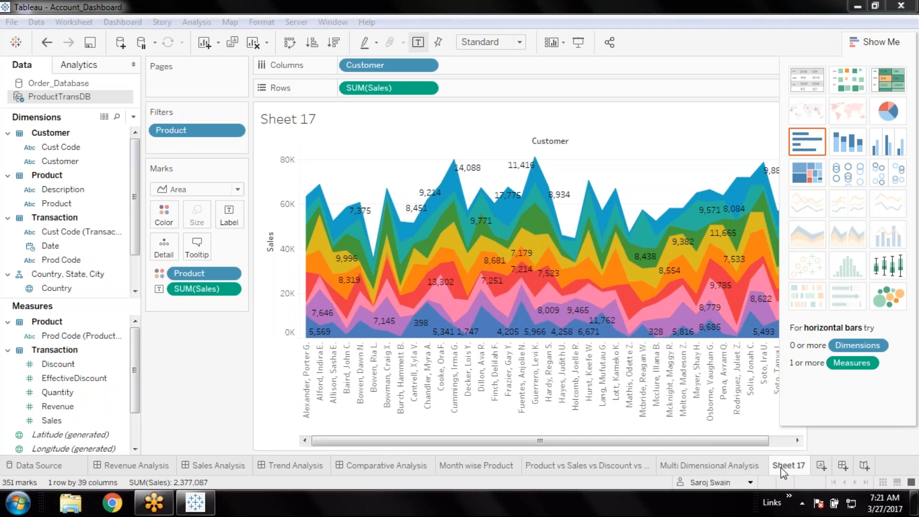
pyautogui.doubleClick(780, 467)
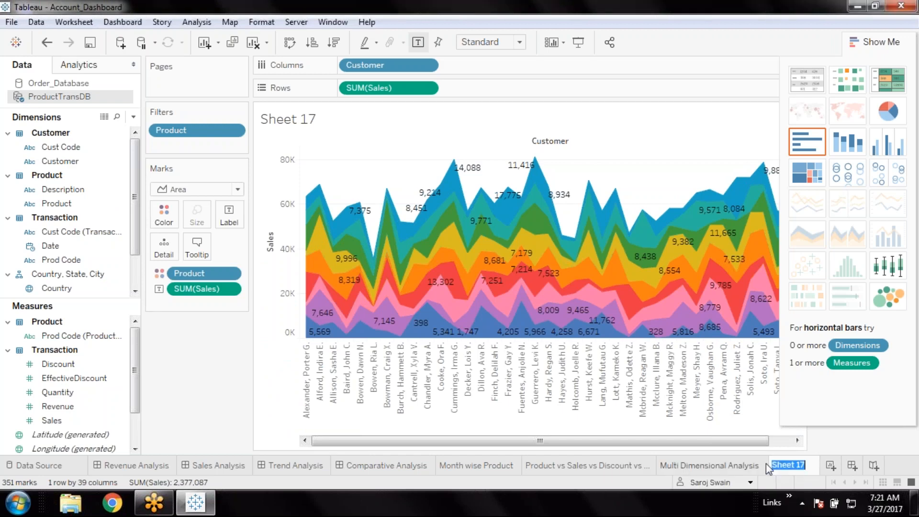
pyautogui.write('Customer ')
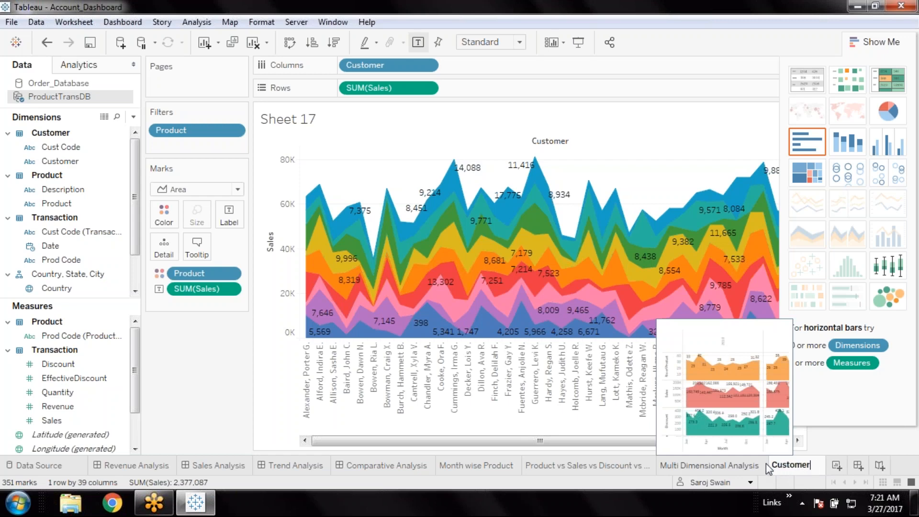
pyautogui.write('vs')
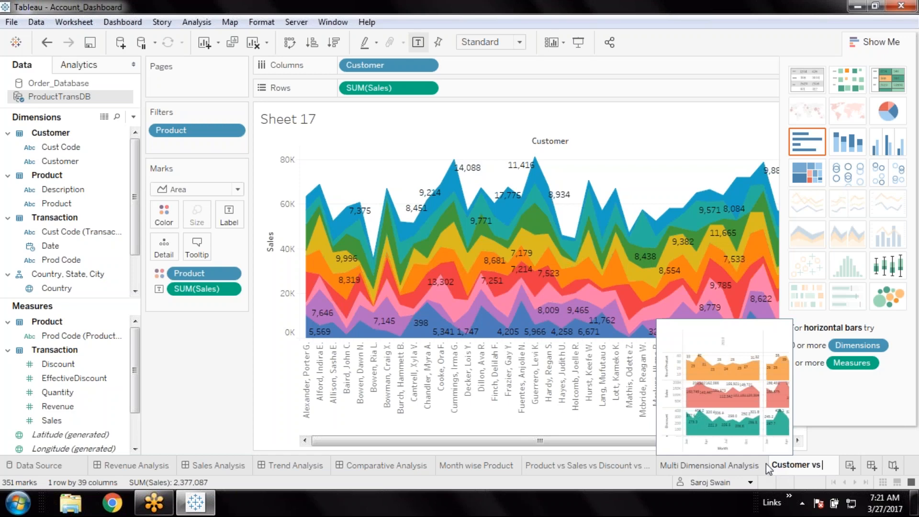
pyautogui.write(' pro')
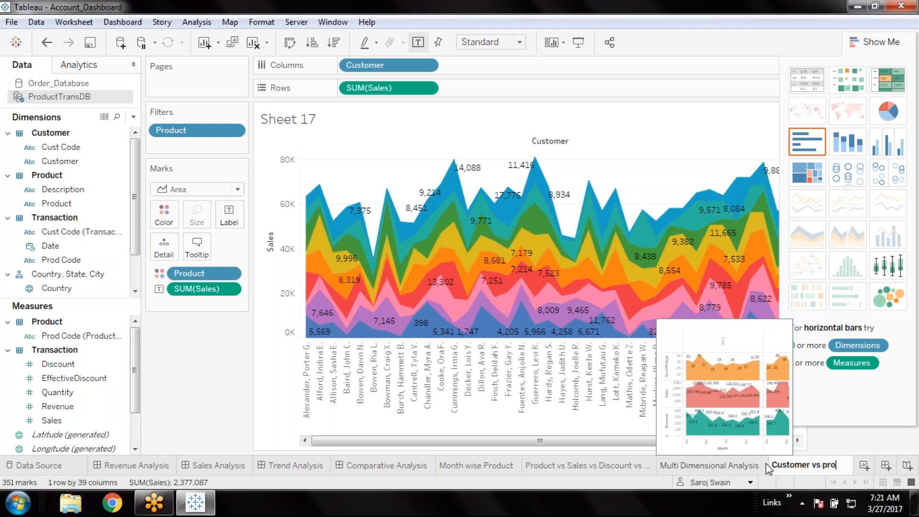
pyautogui.write('duct')
pyautogui.press('Return')
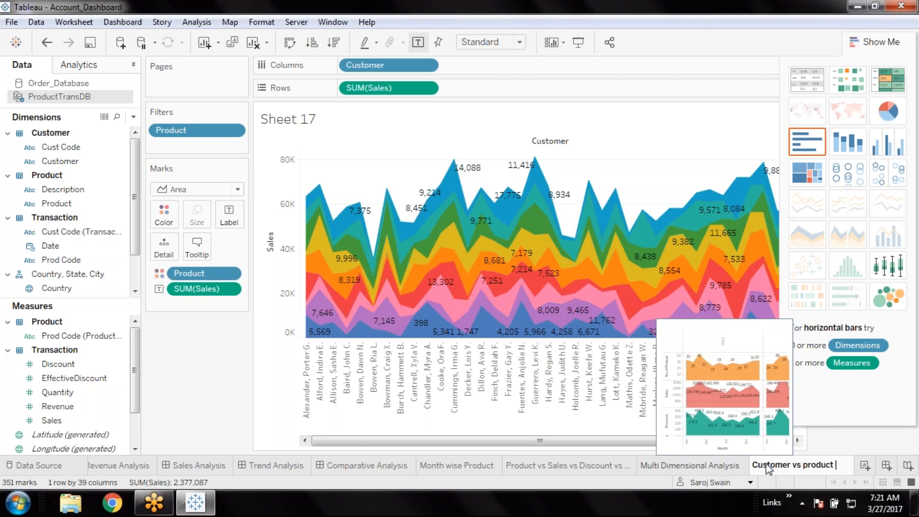
pyautogui.press('Home')
pyautogui.write('Sales by')
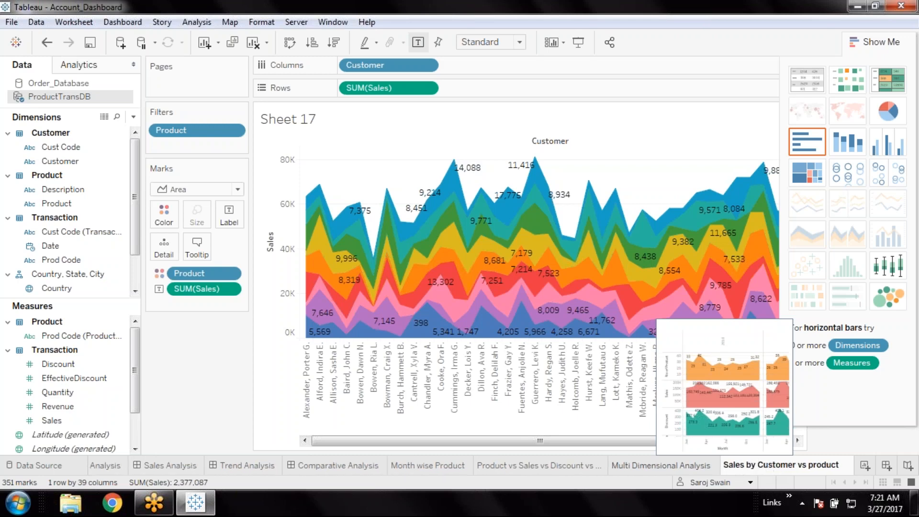
pyautogui.press('Return')
pyautogui.click(90, 43)
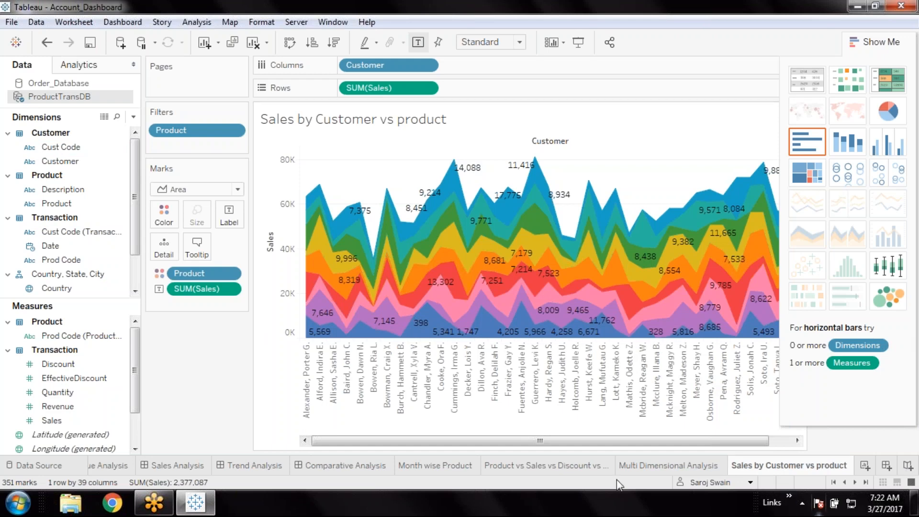
pyautogui.moveTo(350, 267)
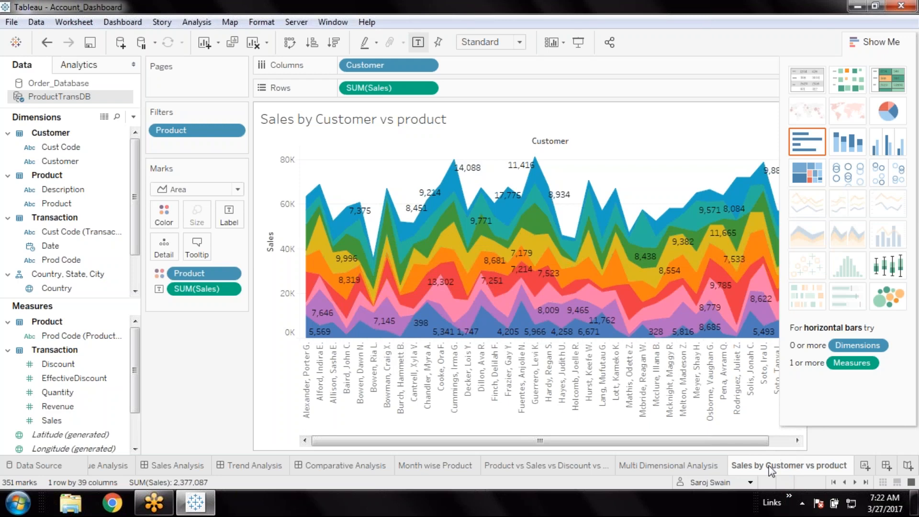
# Step: Try assigning the Orange palette to the area chart's Product colors
pyautogui.click(79, 203)
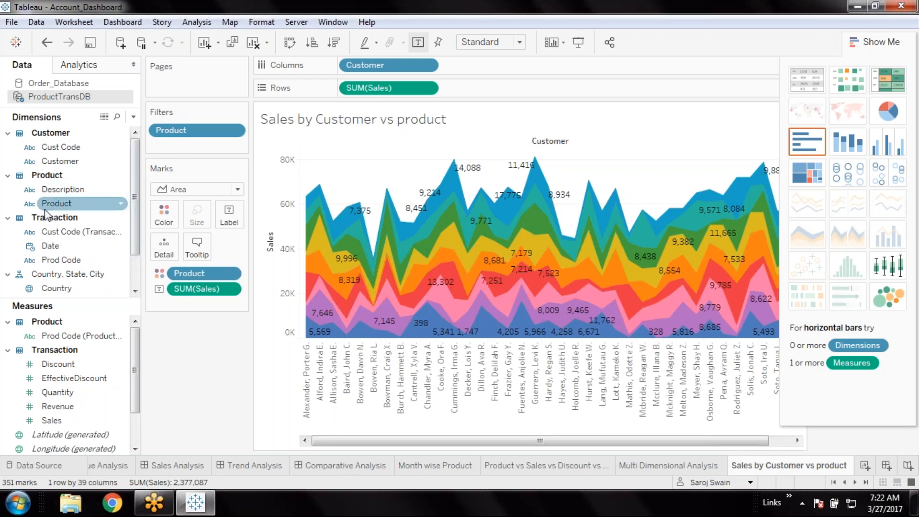
pyautogui.click(171, 217)
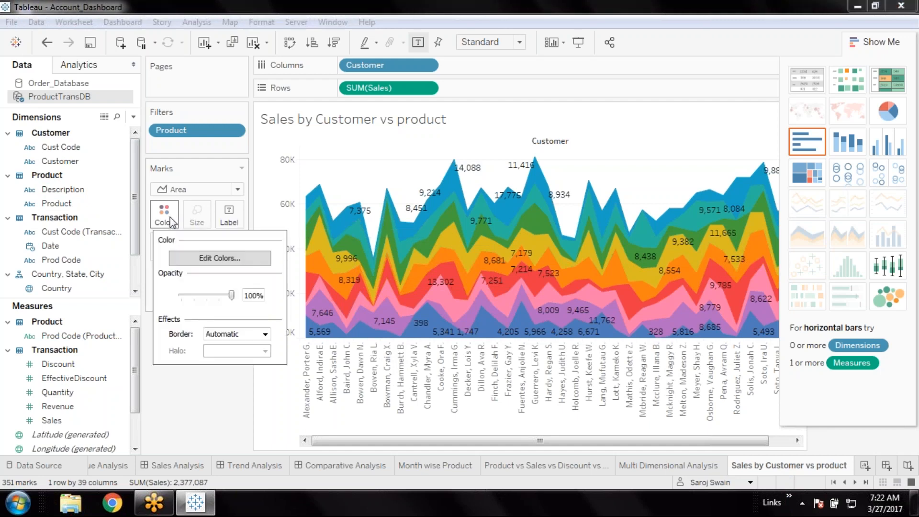
pyautogui.click(206, 259)
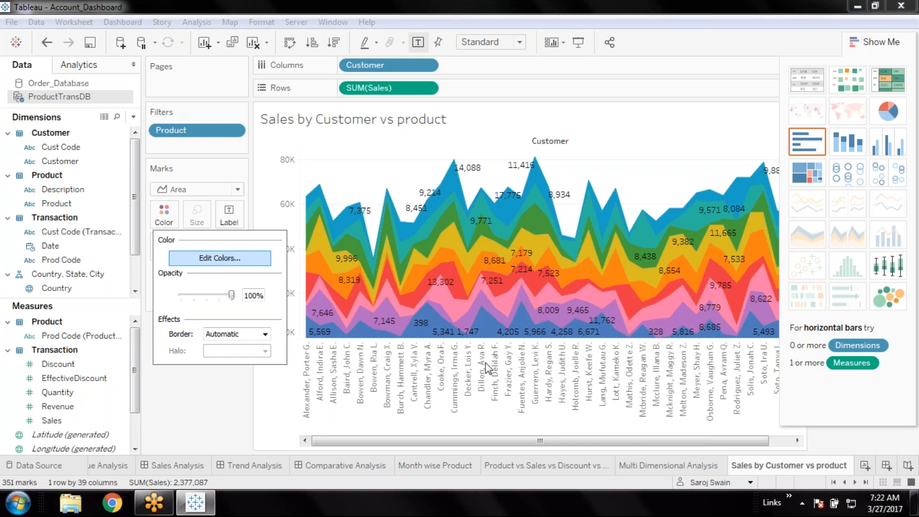
pyautogui.click(542, 156)
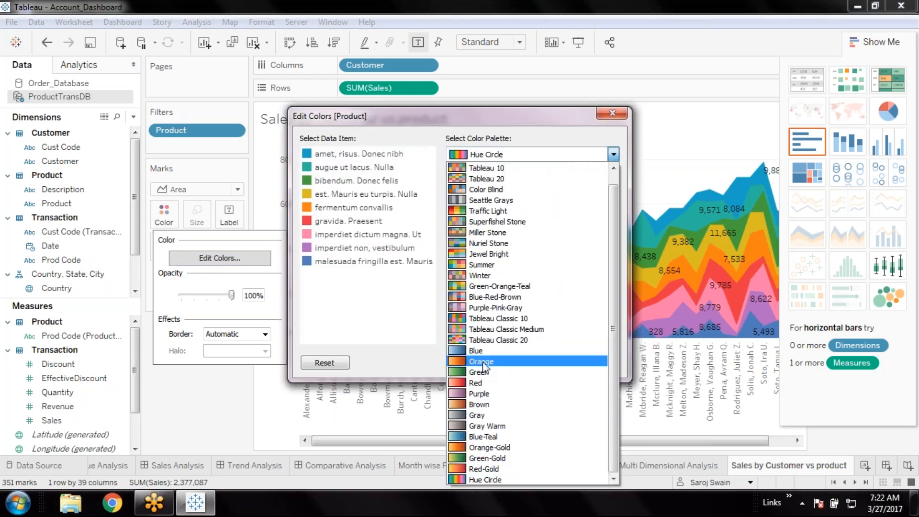
pyautogui.click(517, 366)
pyautogui.click(559, 337)
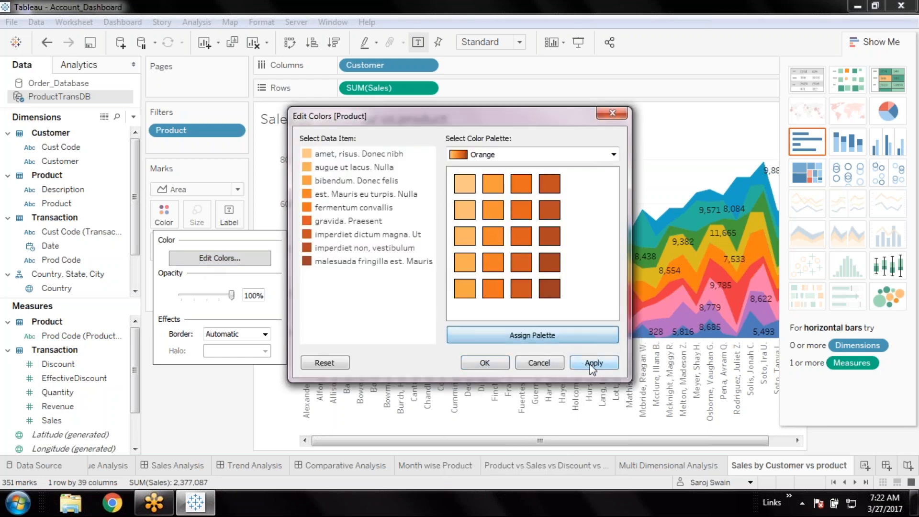
pyautogui.click(592, 364)
pyautogui.click(486, 363)
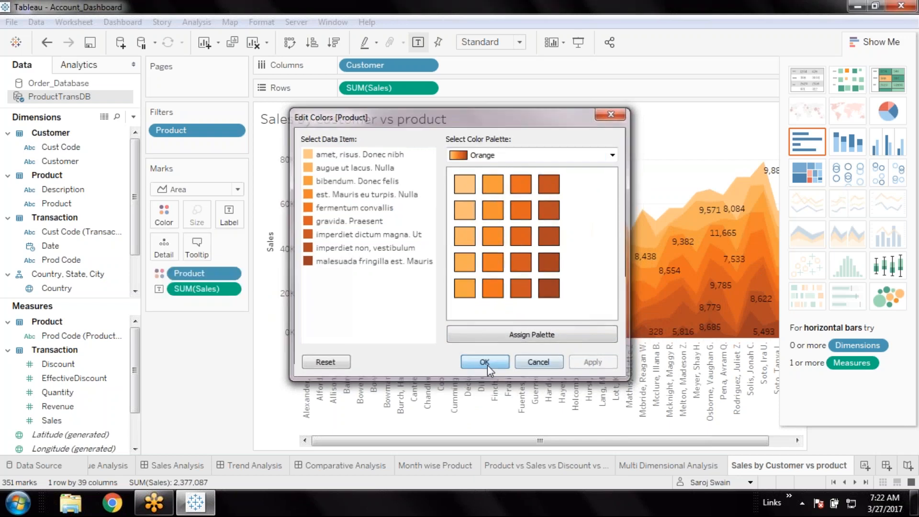
# Step: Assign the Hue Circle palette to the area chart's Product colors and save the workbook
pyautogui.click(164, 216)
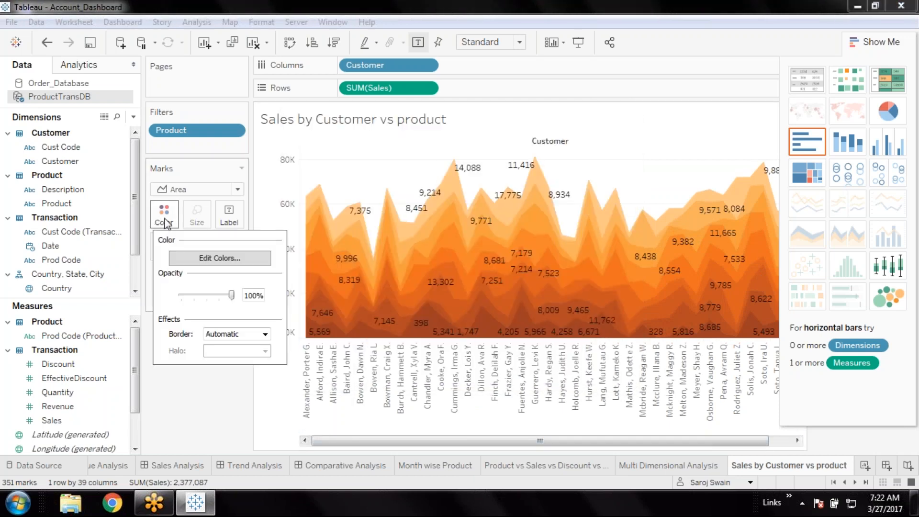
pyautogui.click(213, 263)
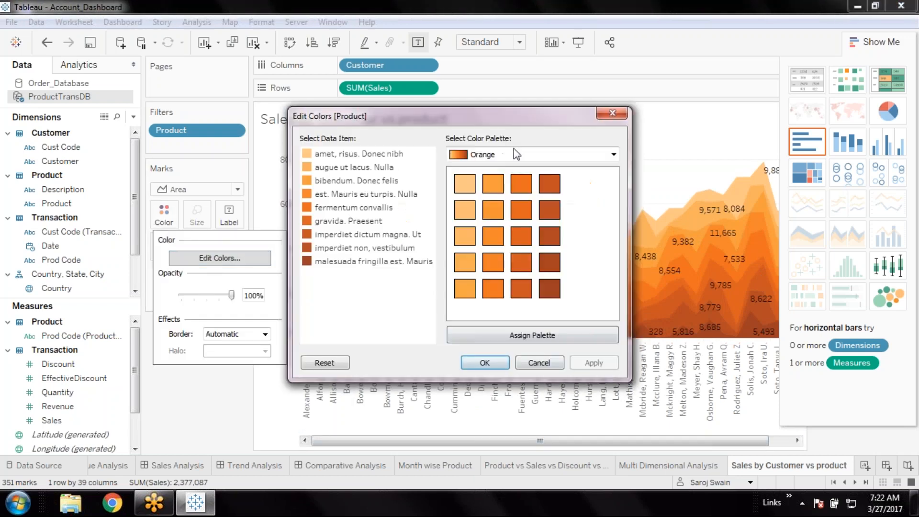
pyautogui.click(513, 154)
pyautogui.click(518, 479)
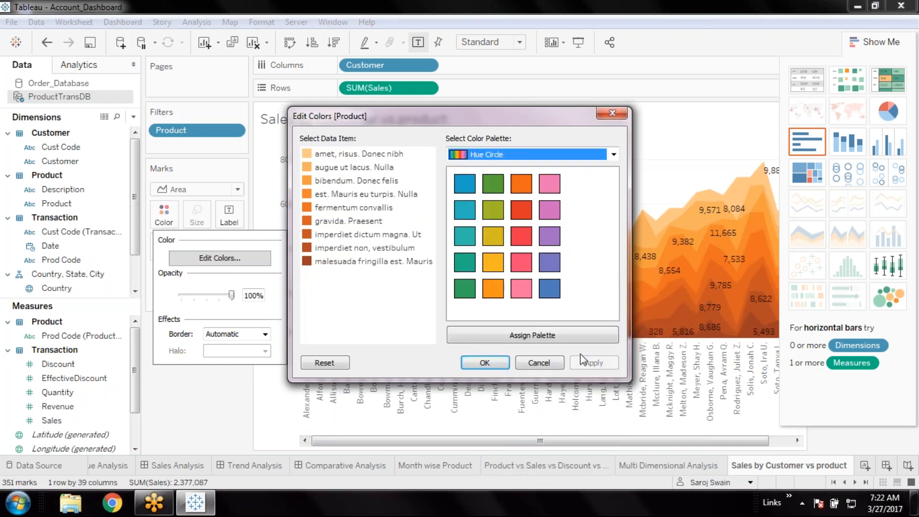
pyautogui.click(499, 366)
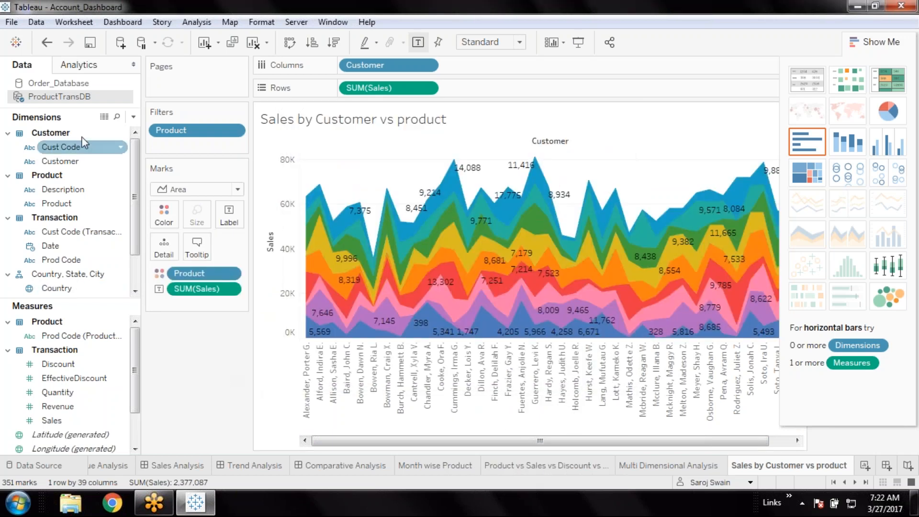
pyautogui.click(89, 42)
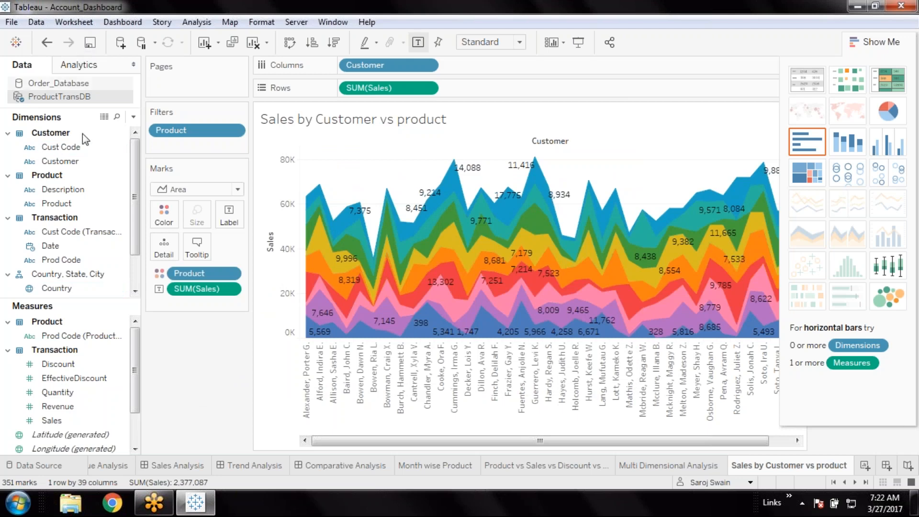
# Step: Create a new dashboard and set its size to Automatic
pyautogui.click(448, 465)
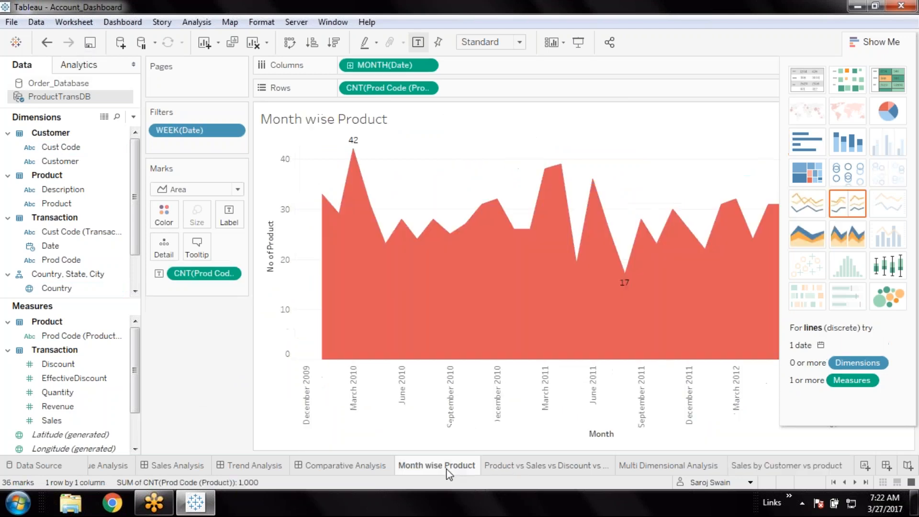
pyautogui.click(547, 472)
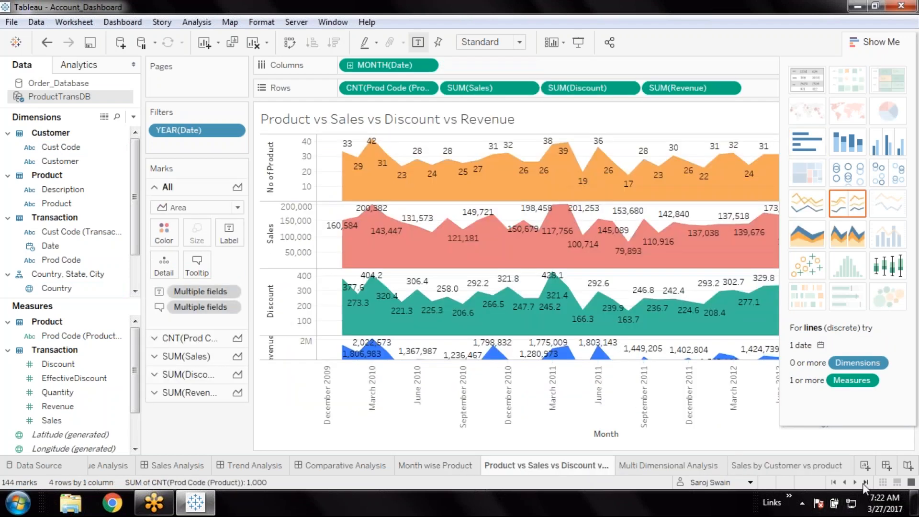
pyautogui.click(426, 465)
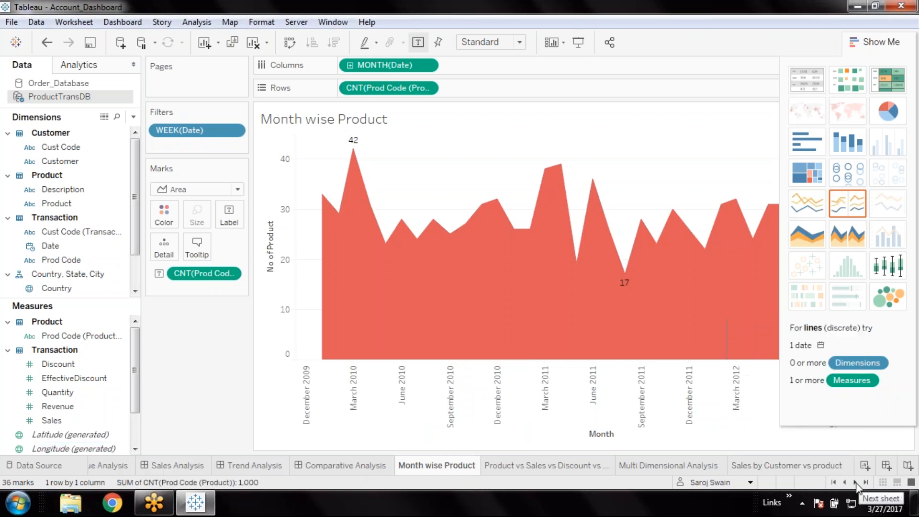
pyautogui.click(886, 466)
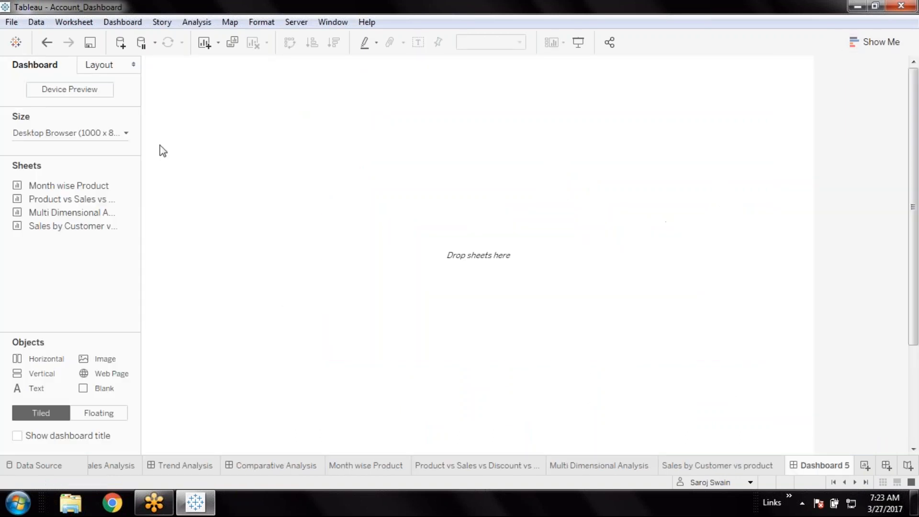
pyautogui.click(107, 136)
pyautogui.click(66, 154)
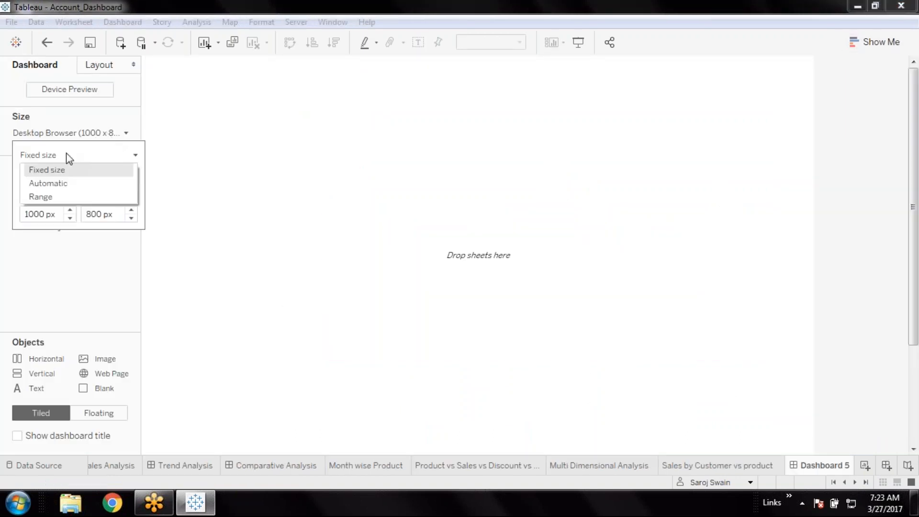
pyautogui.click(62, 185)
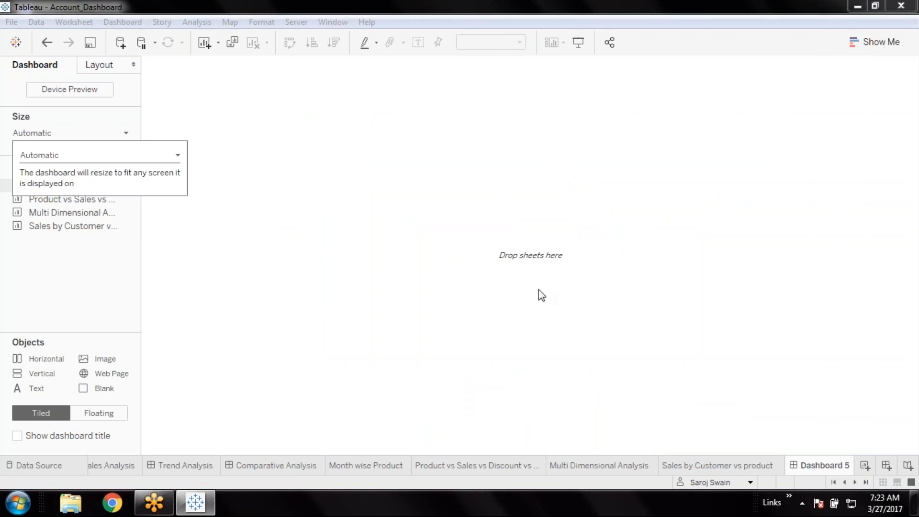
pyautogui.click(540, 291)
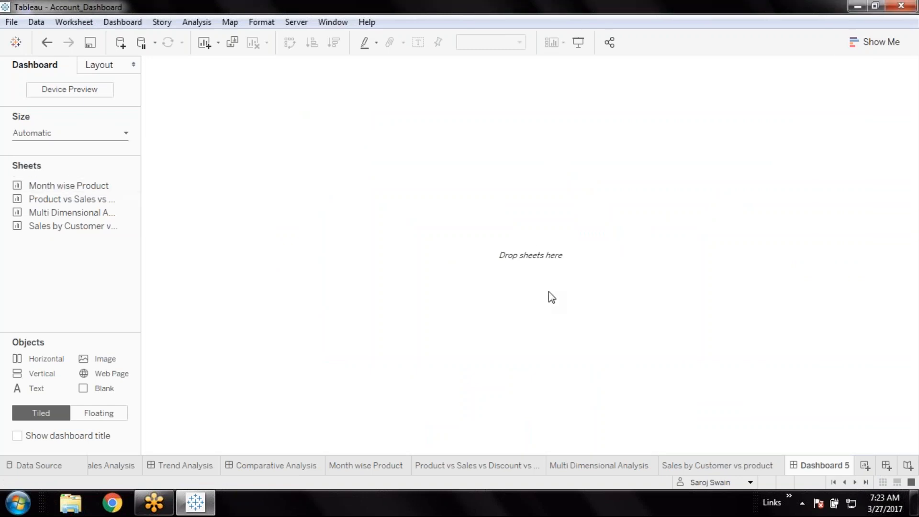
# Step: Place the Month wise Product sheet on the dashboard and the Sales by Customer vs product sheet beside it
pyautogui.moveTo(83, 207)
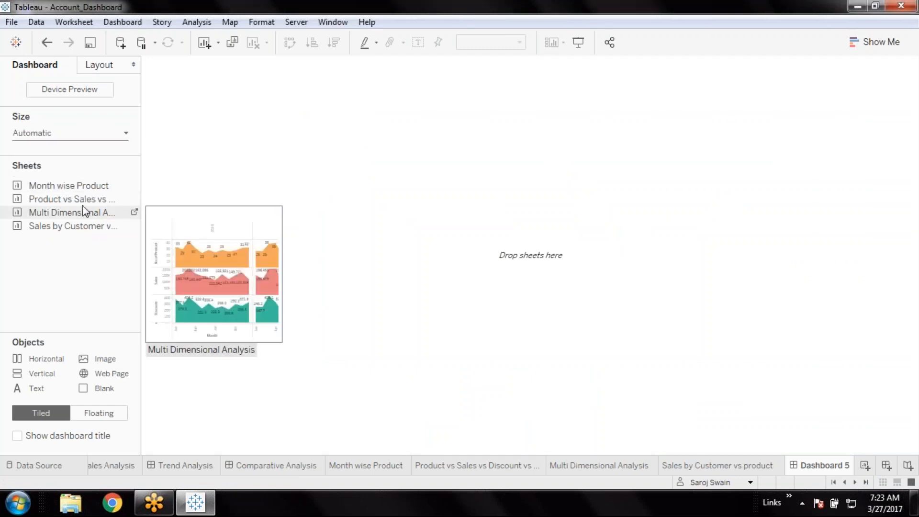
pyautogui.moveTo(113, 189); pyautogui.dragTo(230, 132)
pyautogui.moveTo(72, 214)
pyautogui.moveTo(121, 231); pyautogui.dragTo(672, 238)
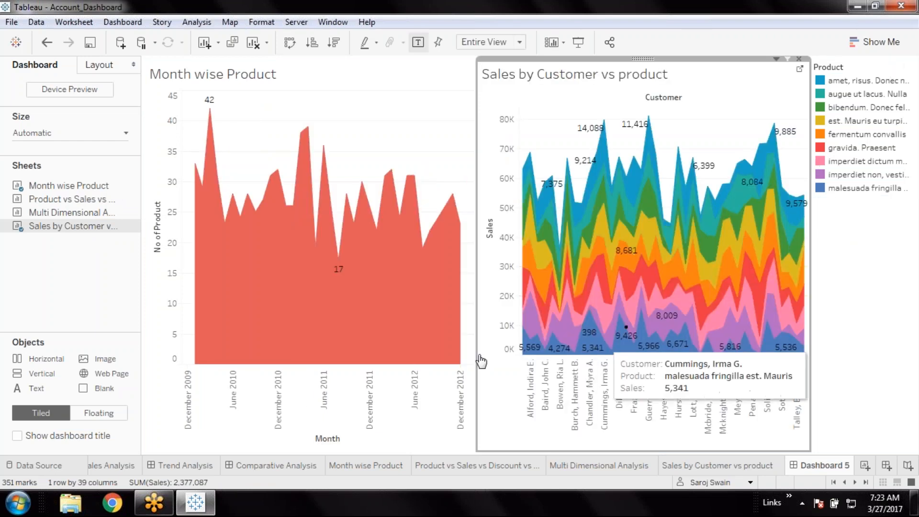
# Step: Place Product vs Sales vs Discount vs Revenue beneath Month wise Product, and Multi Dimensional Analysis beneath Sales by Customer vs product
pyautogui.moveTo(91, 200); pyautogui.dragTo(153, 297)
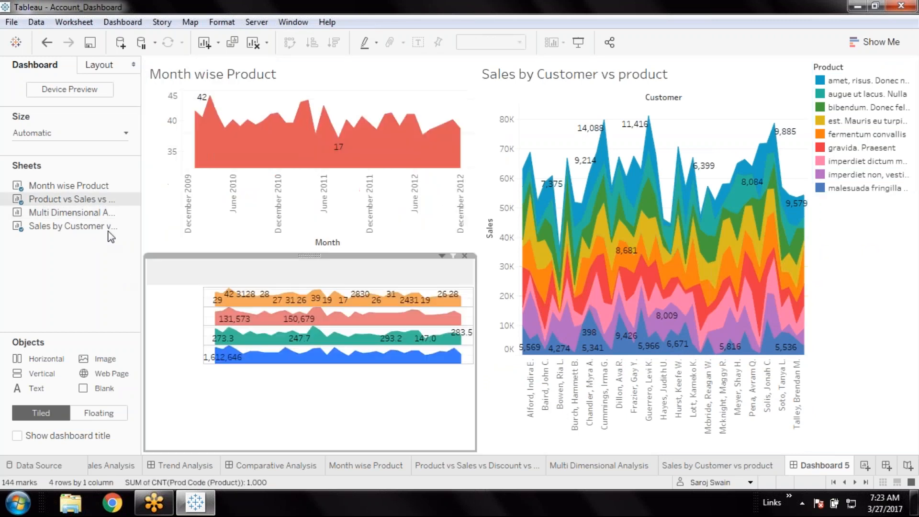
pyautogui.click(101, 223)
pyautogui.moveTo(96, 214); pyautogui.dragTo(623, 364)
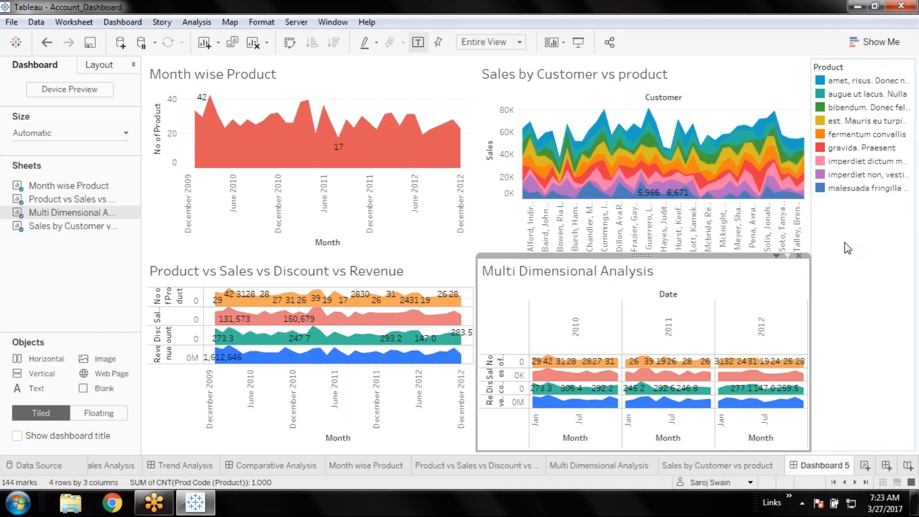
# Step: Make the Product color legend floating and move it between the two upper charts
pyautogui.click(872, 67)
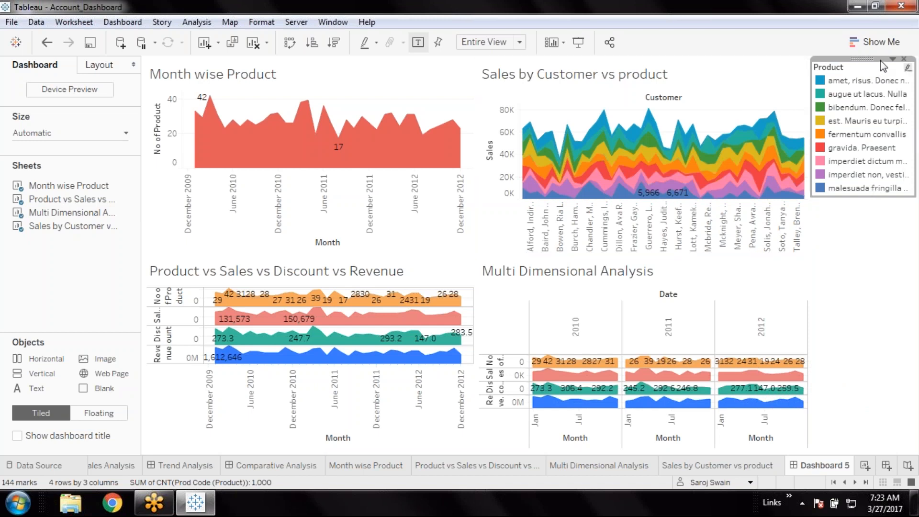
pyautogui.click(892, 58)
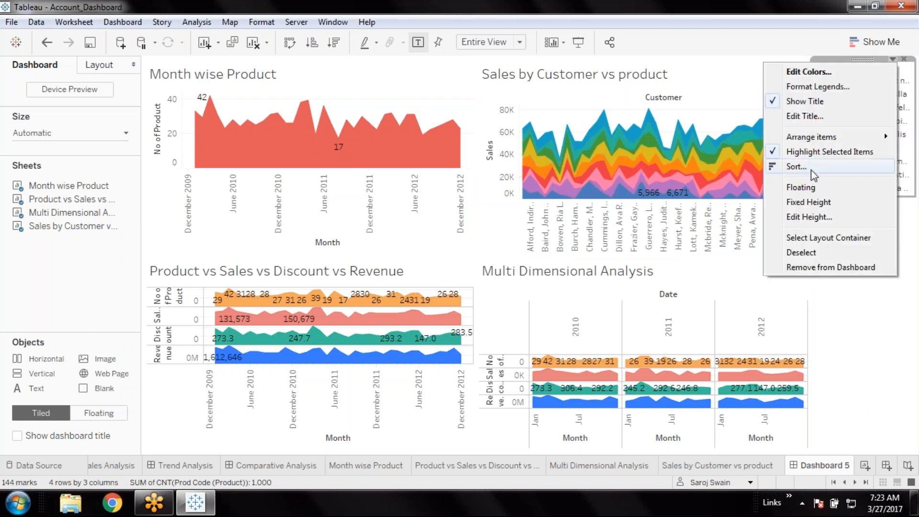
pyautogui.click(801, 187)
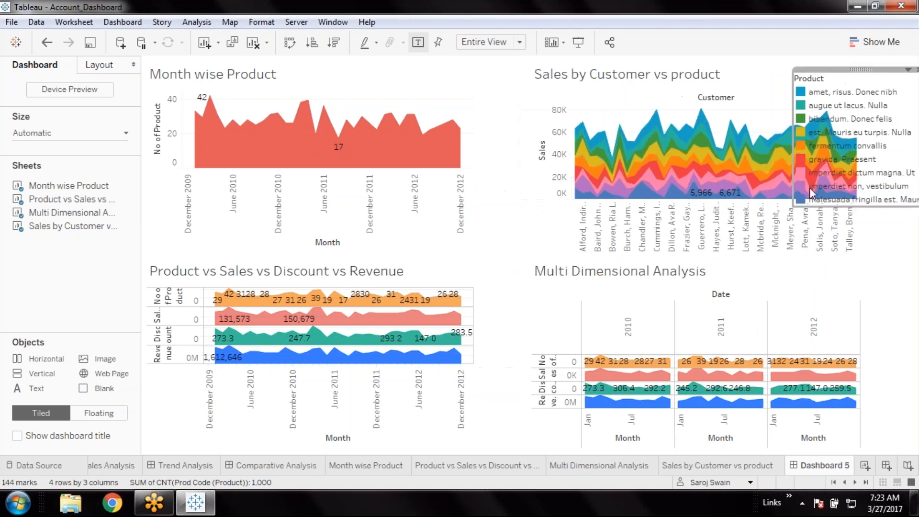
pyautogui.moveTo(861, 70); pyautogui.dragTo(494, 71)
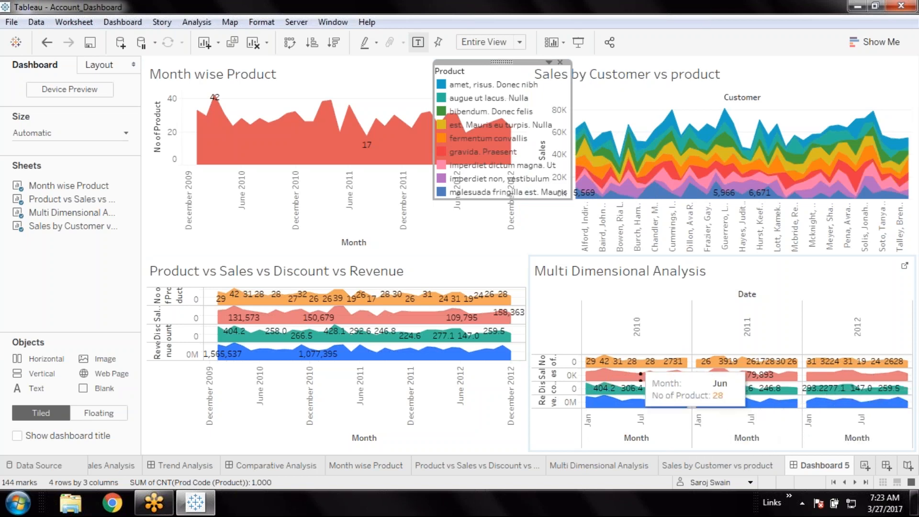
# Step: Rotate the year header labels of the Multi Dimensional Analysis chart to read horizontally
pyautogui.rightClick(638, 329)
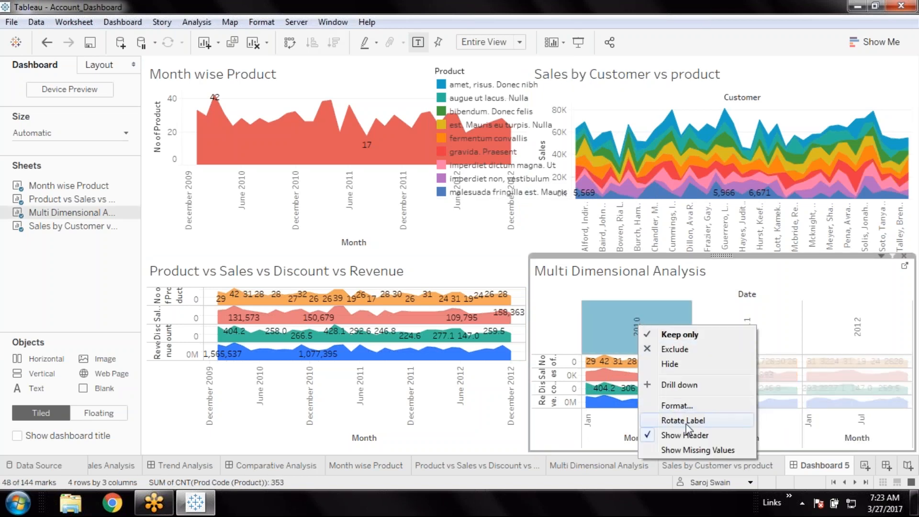
pyautogui.click(702, 421)
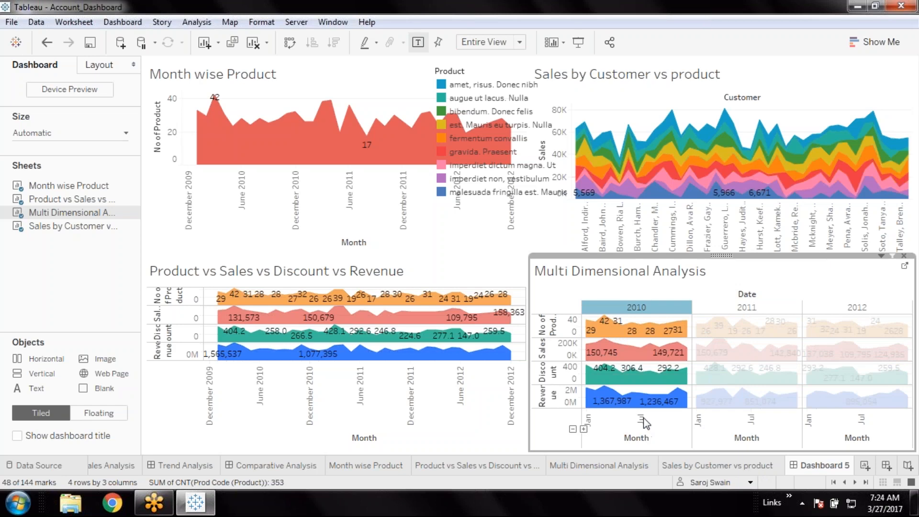
pyautogui.rightClick(644, 422)
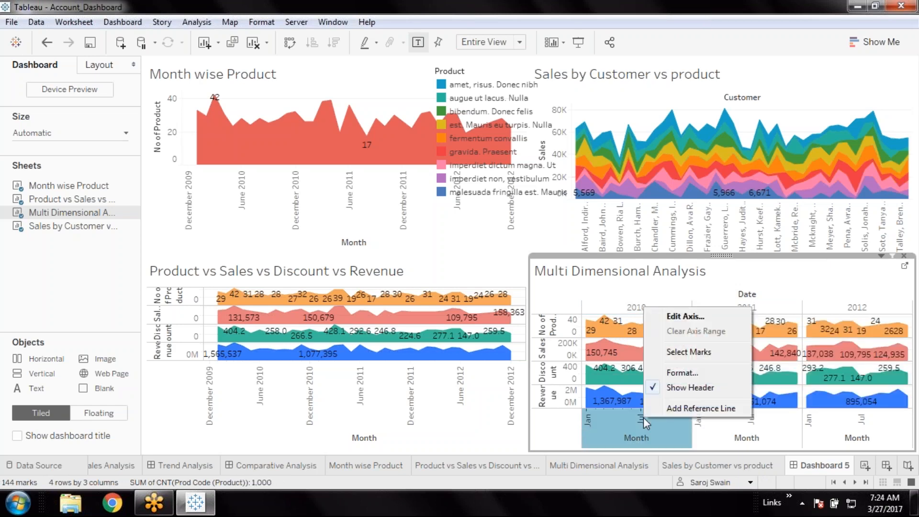
pyautogui.click(609, 429)
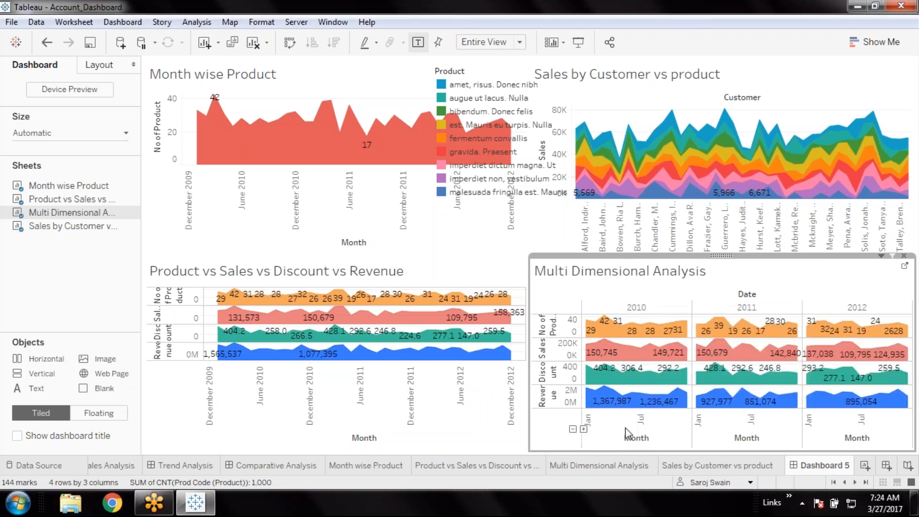
pyautogui.rightClick(637, 438)
pyautogui.click(626, 437)
pyautogui.rightClick(641, 420)
pyautogui.click(621, 419)
pyautogui.click(647, 420)
pyautogui.click(752, 419)
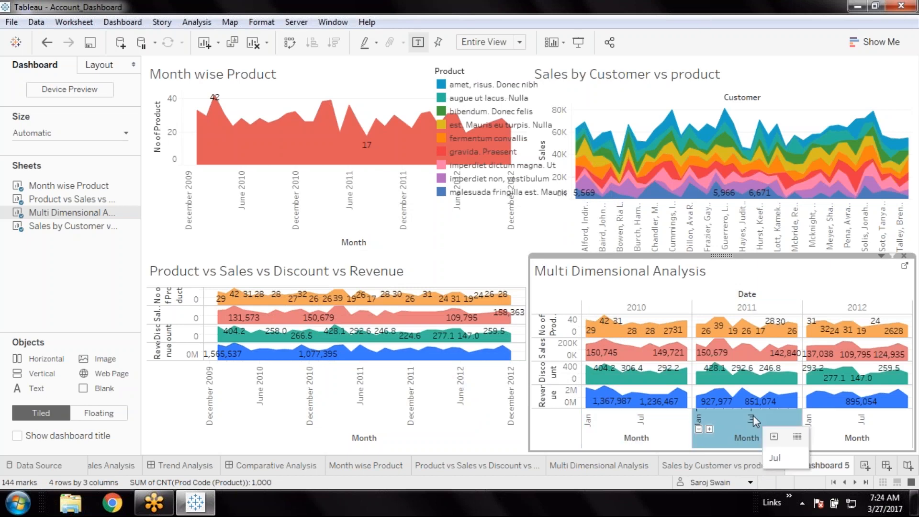
pyautogui.rightClick(757, 417)
pyautogui.click(746, 441)
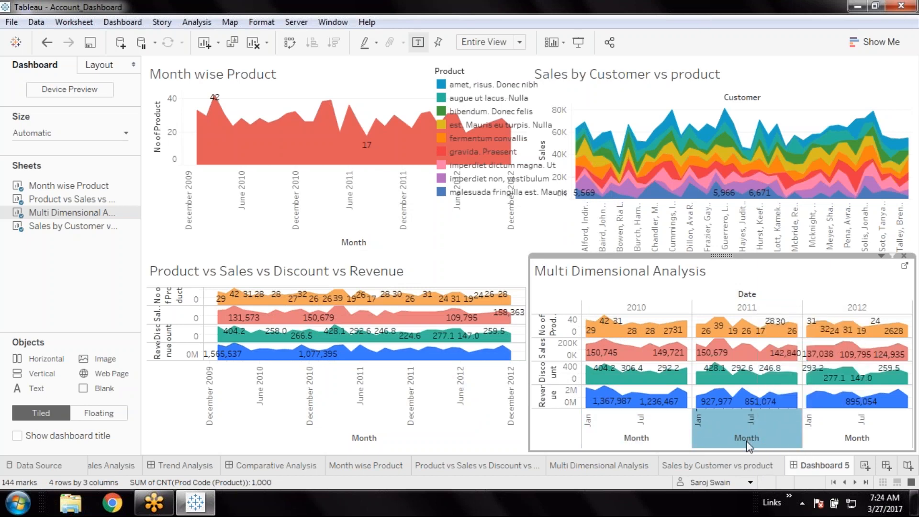
# Step: Format the Month axis dates of the Product vs Sales vs Discount vs Revenue chart with the custom format mmm-yy
pyautogui.click(427, 386)
pyautogui.click(425, 386)
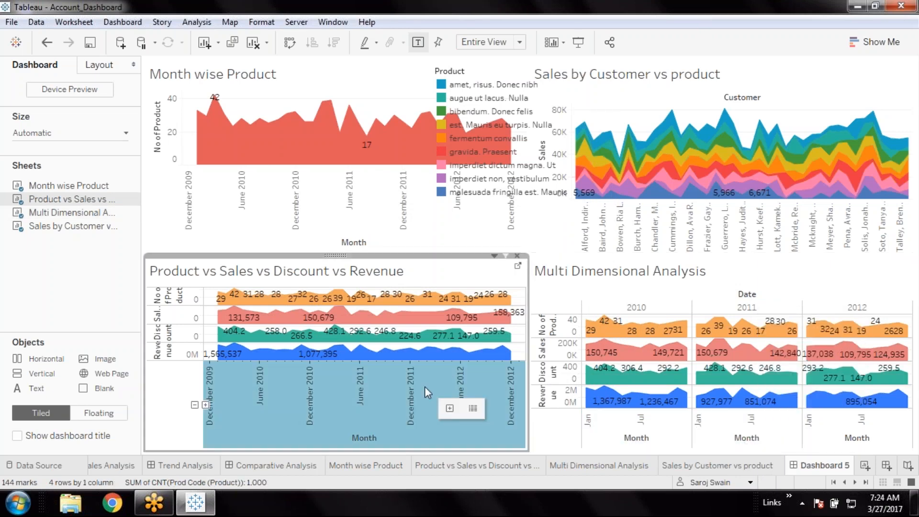
pyautogui.rightClick(413, 393)
pyautogui.click(276, 390)
pyautogui.rightClick(303, 390)
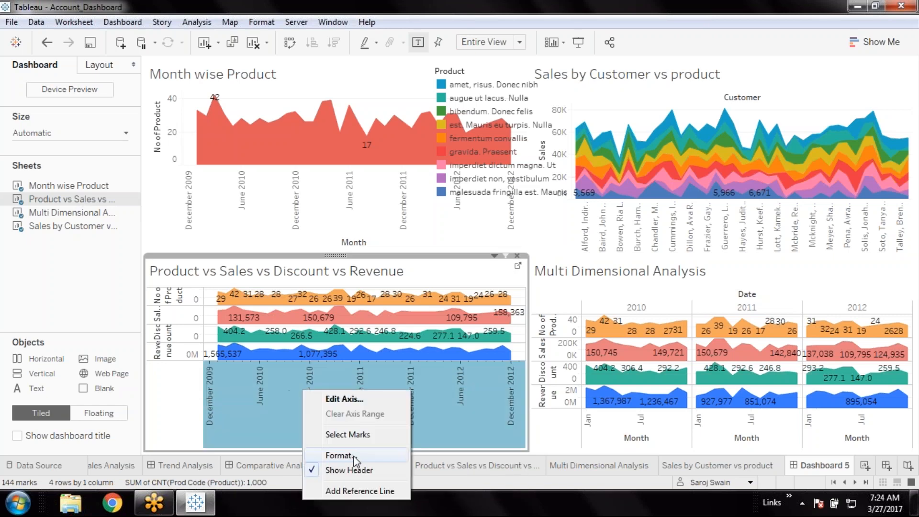
pyautogui.click(354, 456)
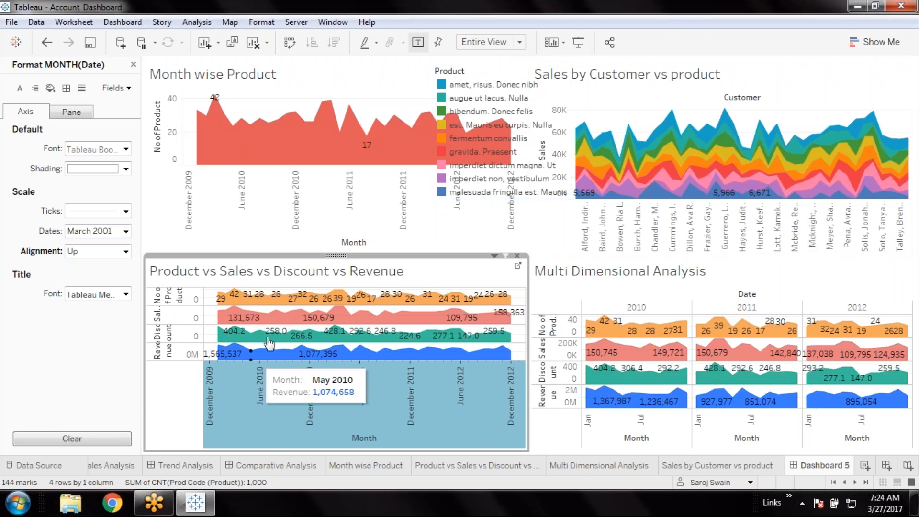
pyautogui.click(126, 232)
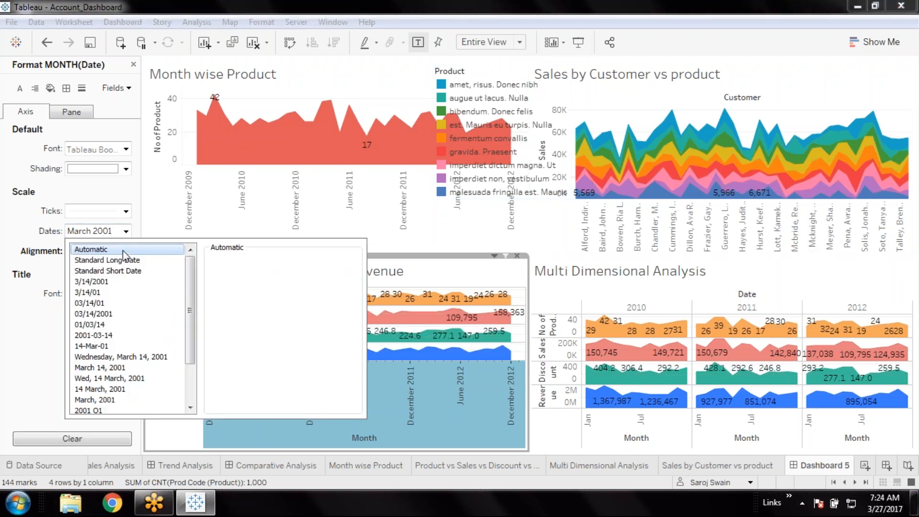
pyautogui.scroll(-2, 120, 331)
pyautogui.scroll(-1, 119, 331)
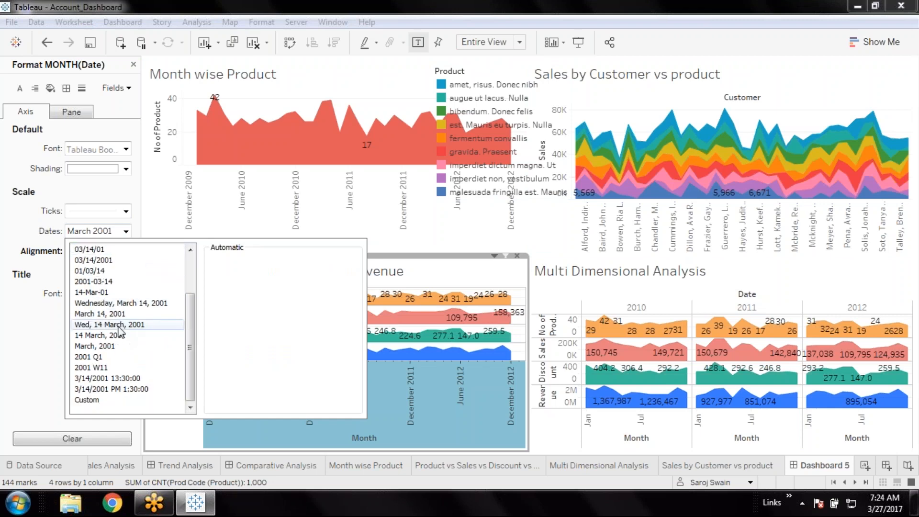
pyautogui.click(86, 400)
pyautogui.click(249, 275)
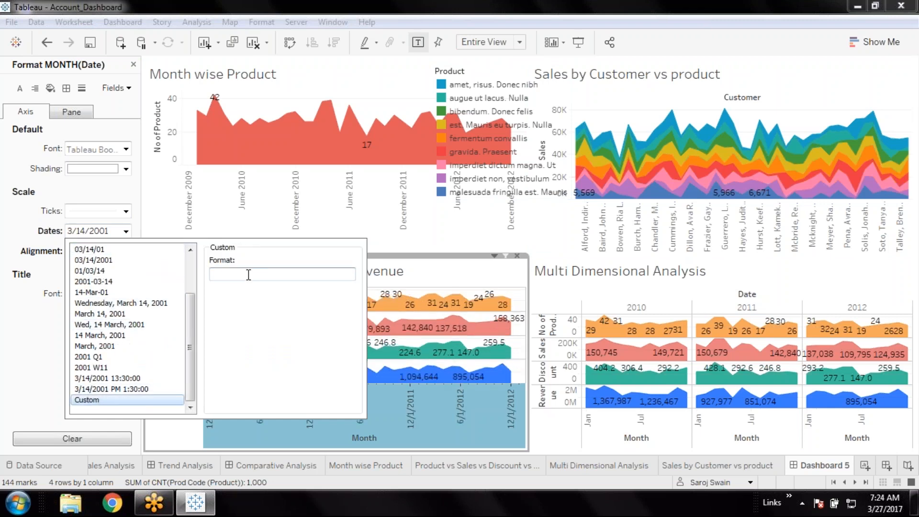
pyautogui.write('mmm-')
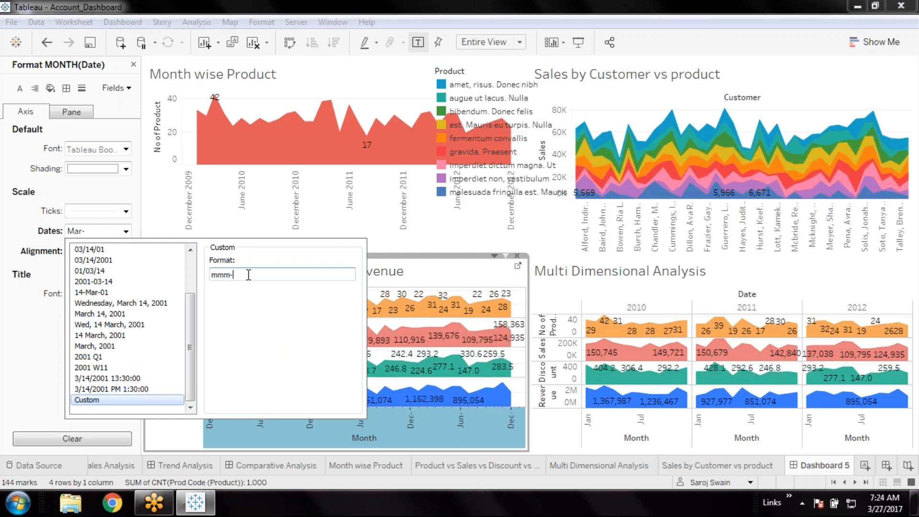
pyautogui.write('yy')
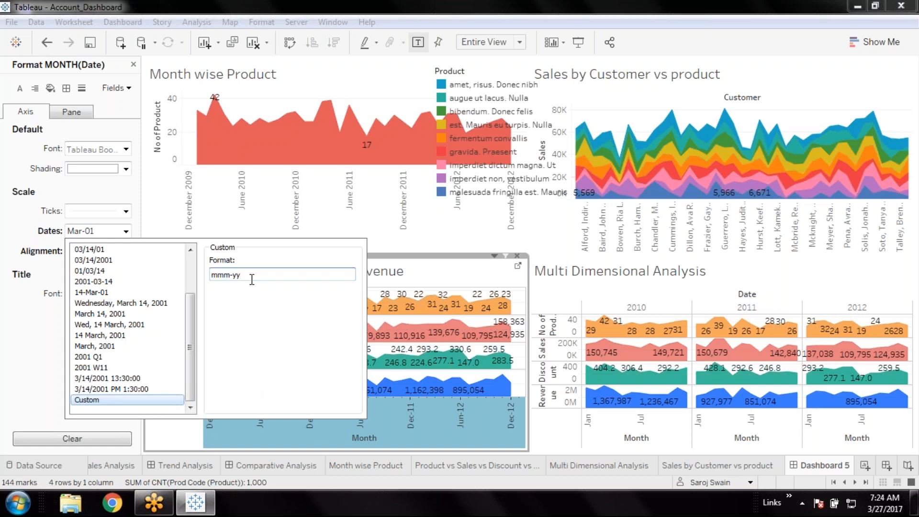
pyautogui.click(30, 389)
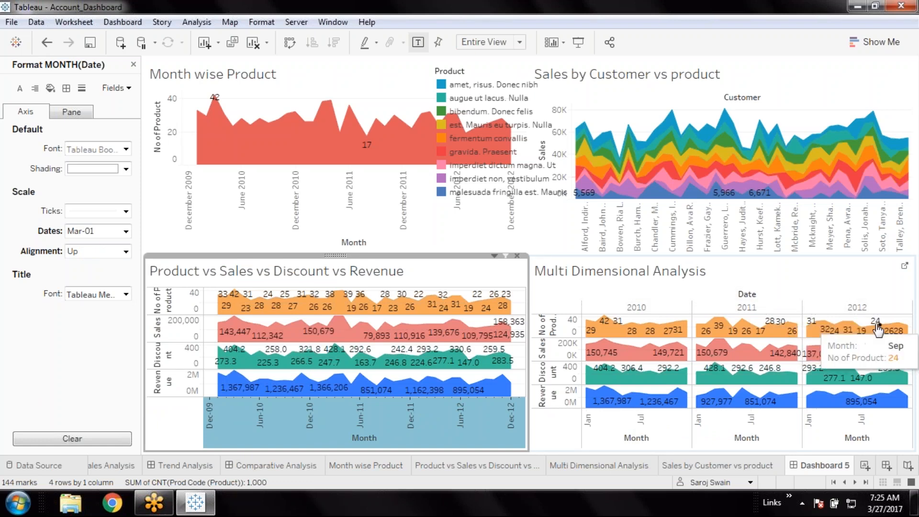
# Step: Hide the Date field label above the year headers of the Multi Dimensional Analysis chart
pyautogui.click(756, 294)
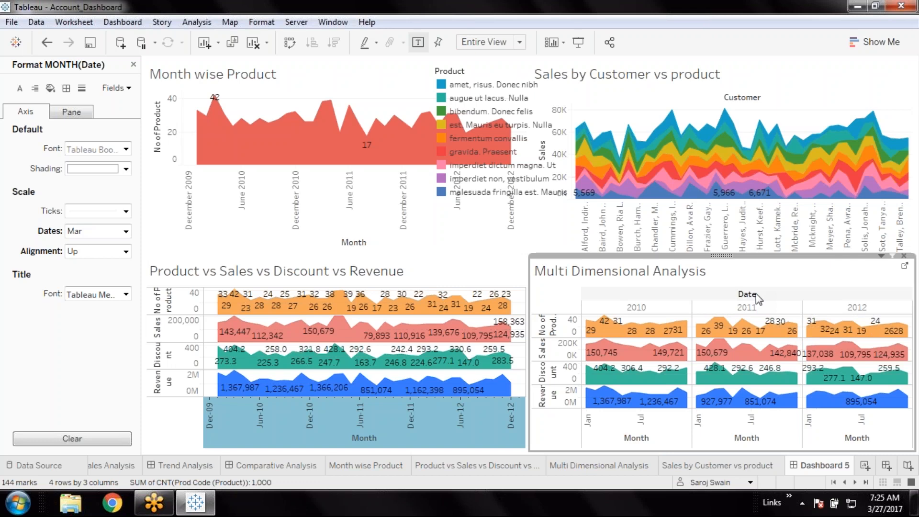
pyautogui.rightClick(756, 294)
pyautogui.click(839, 311)
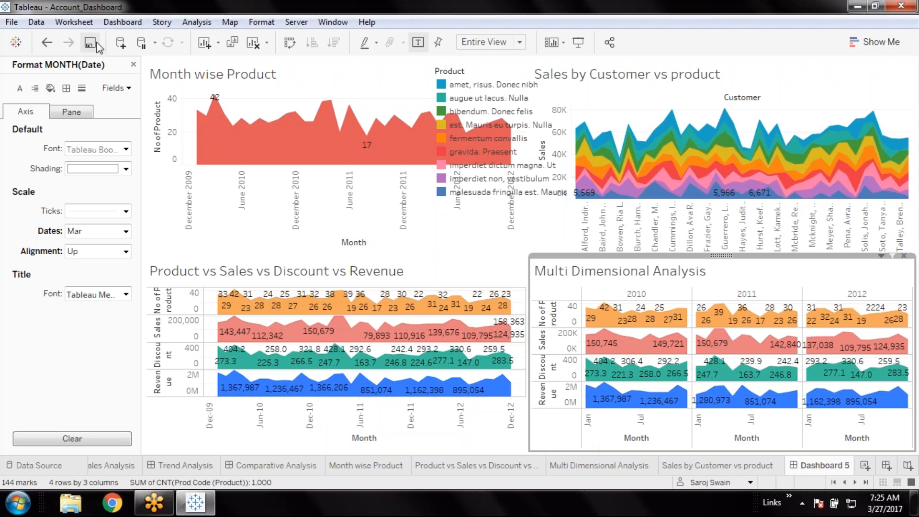
# Step: Format the Month axis dates of the Month wise Product chart with the custom format mmm-yy
pyautogui.rightClick(298, 211)
pyautogui.click(335, 268)
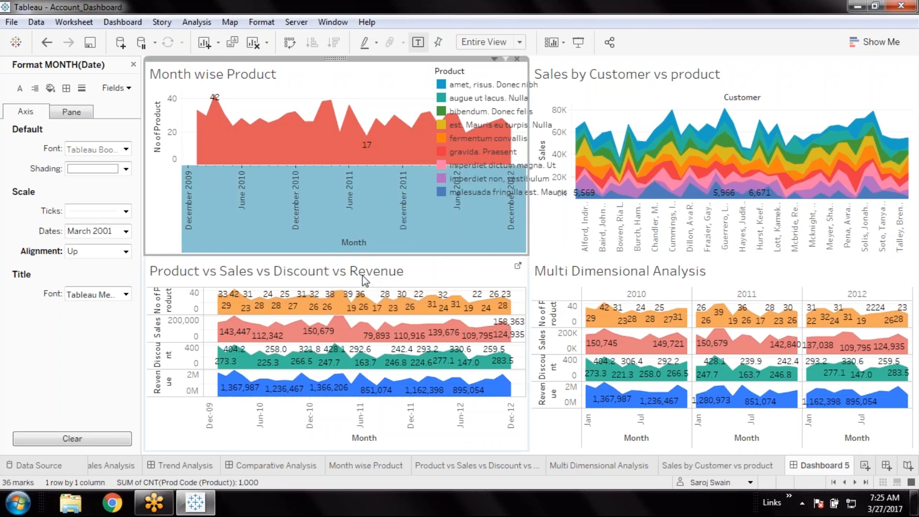
pyautogui.click(126, 231)
pyautogui.click(86, 399)
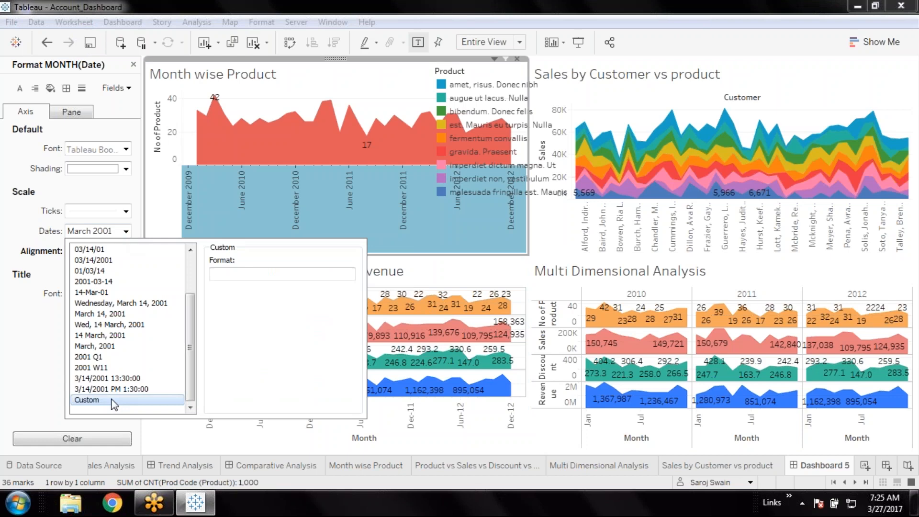
pyautogui.click(252, 273)
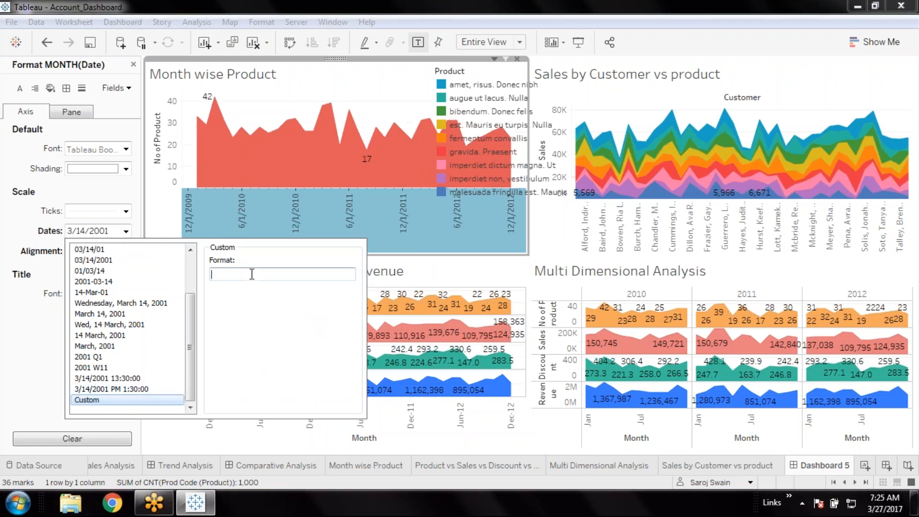
pyautogui.write('mmm-yy')
pyautogui.click(26, 362)
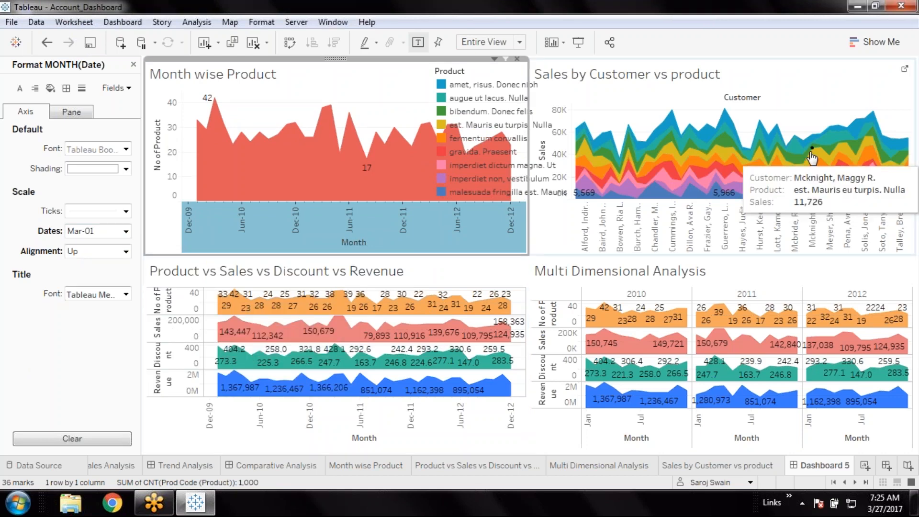
# Step: Move the floating Product legend down to the middle of the four charts and preview the dashboard in presentation mode
pyautogui.click(484, 70)
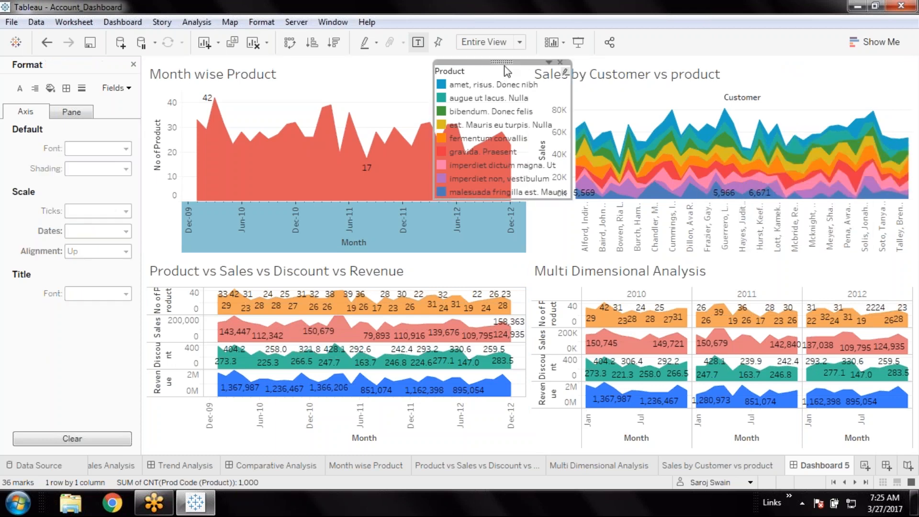
pyautogui.moveTo(504, 62); pyautogui.dragTo(553, 207)
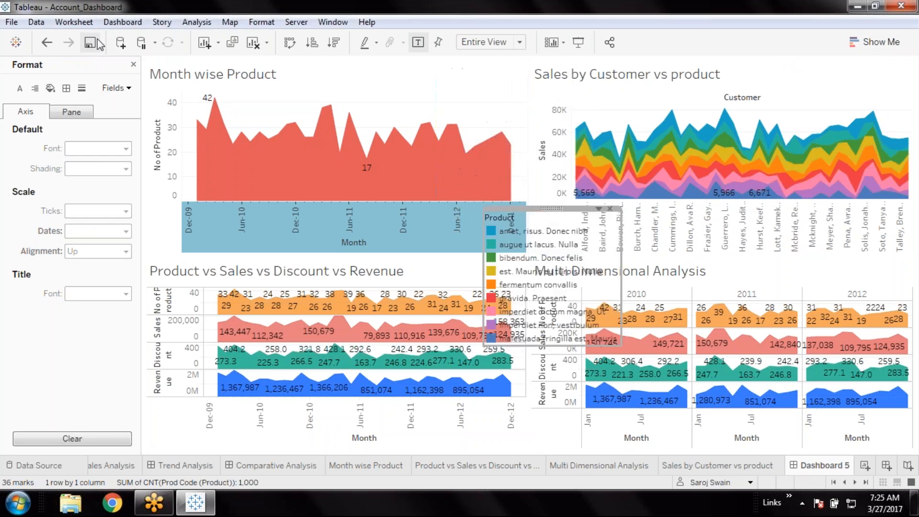
pyautogui.click(578, 43)
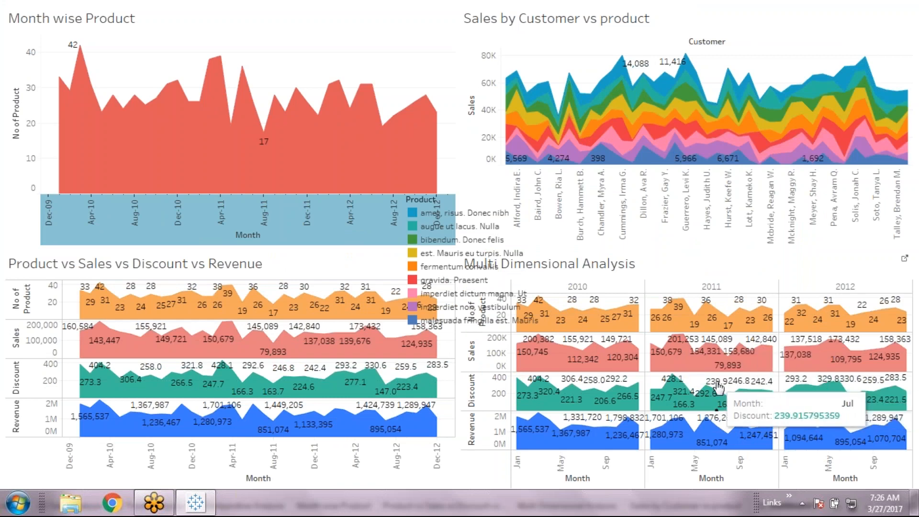
pyautogui.press('Escape')
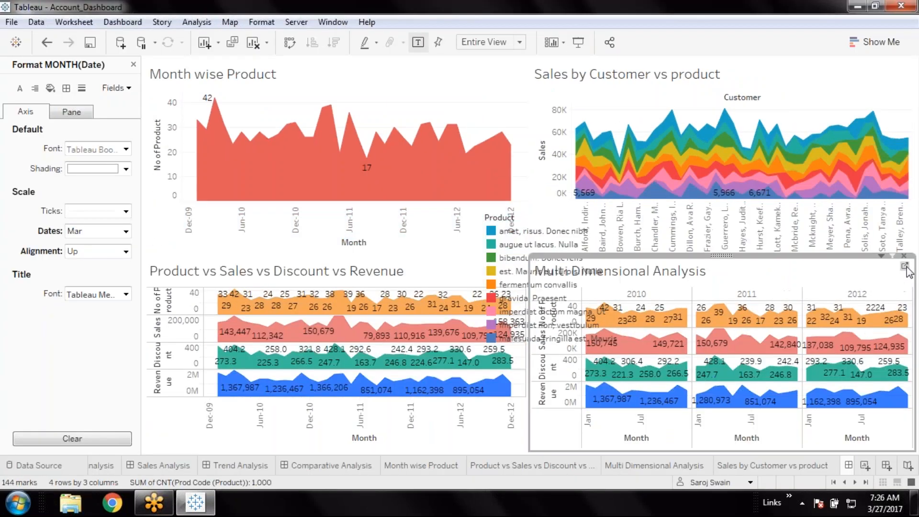
# Step: Go to the Multi Dimensional Analysis worksheet and remove the Prod Code count measure from its rows
pyautogui.click(906, 267)
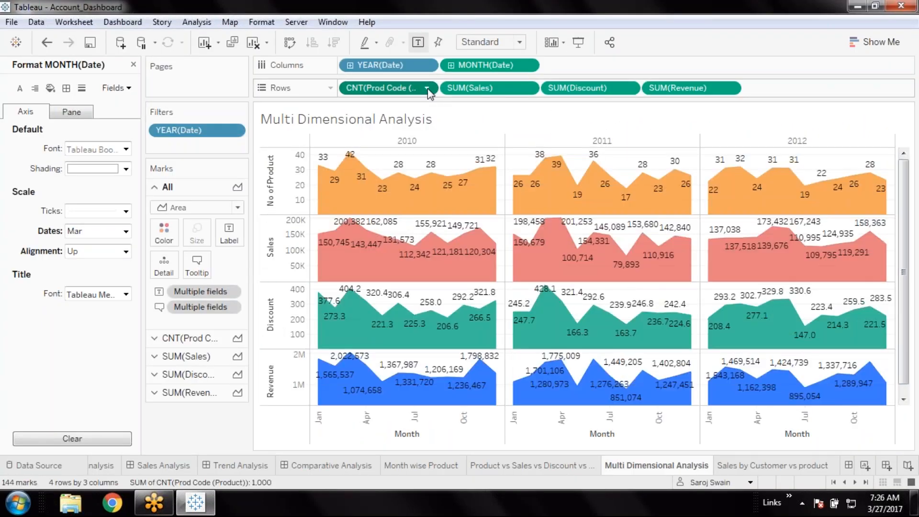
pyautogui.click(427, 88)
pyautogui.press('Escape')
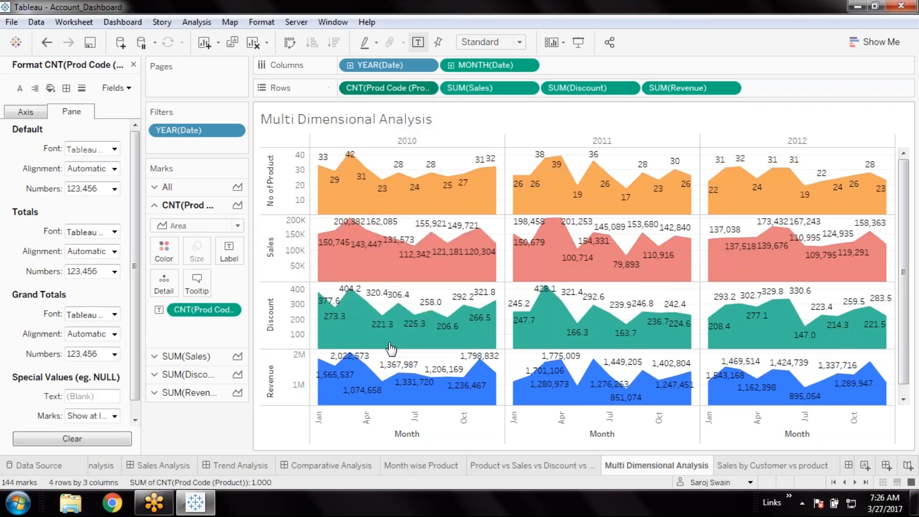
pyautogui.press('Delete')
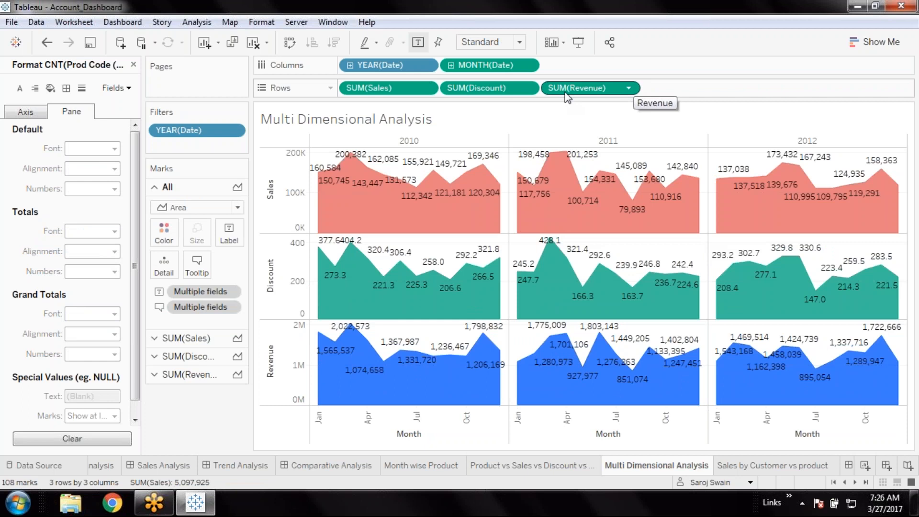
# Step: Remove the Revenue measure from the rows of Multi Dimensional Analysis and place Sales after Discount
pyautogui.click(629, 88)
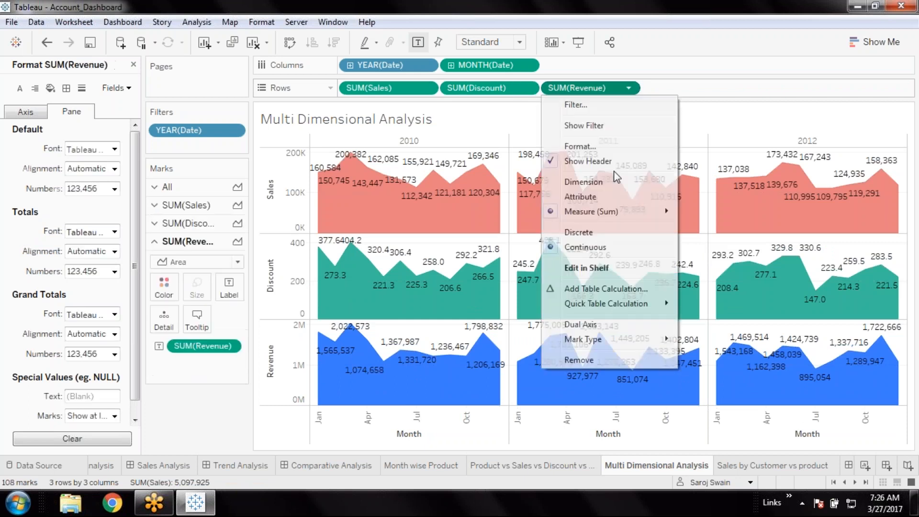
pyautogui.click(590, 364)
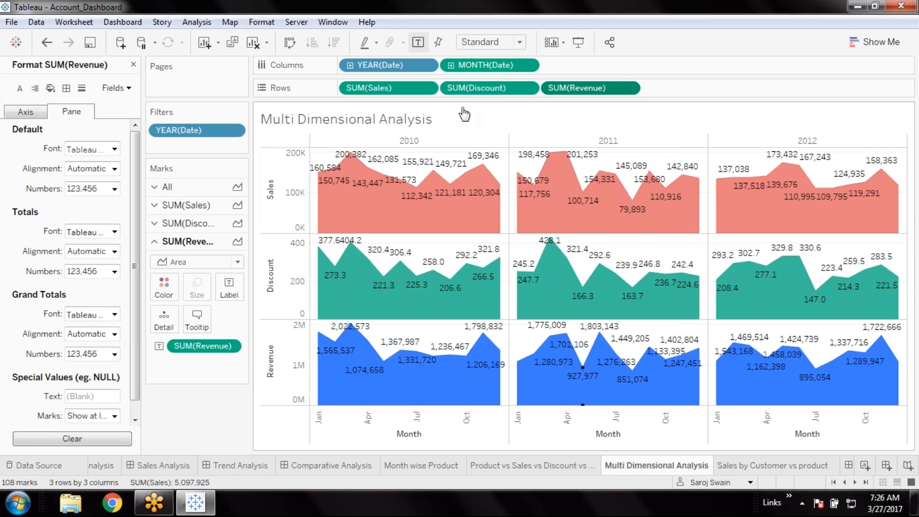
pyautogui.moveTo(383, 88); pyautogui.dragTo(590, 91)
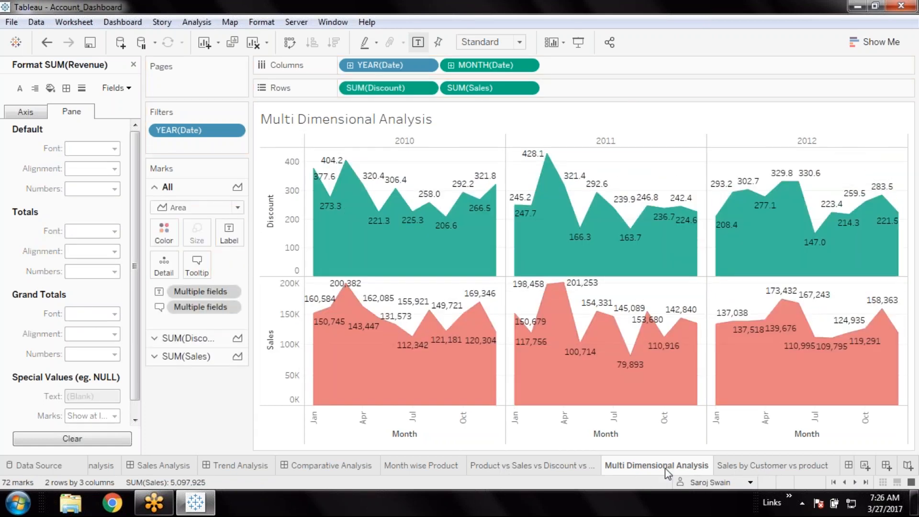
# Step: Hide the Month wise Product, Product vs Sales vs Discount vs Revenue, Multi Dimensional Analysis and Sales by Customer vs product sheets
pyautogui.click(430, 469)
pyautogui.rightClick(415, 471)
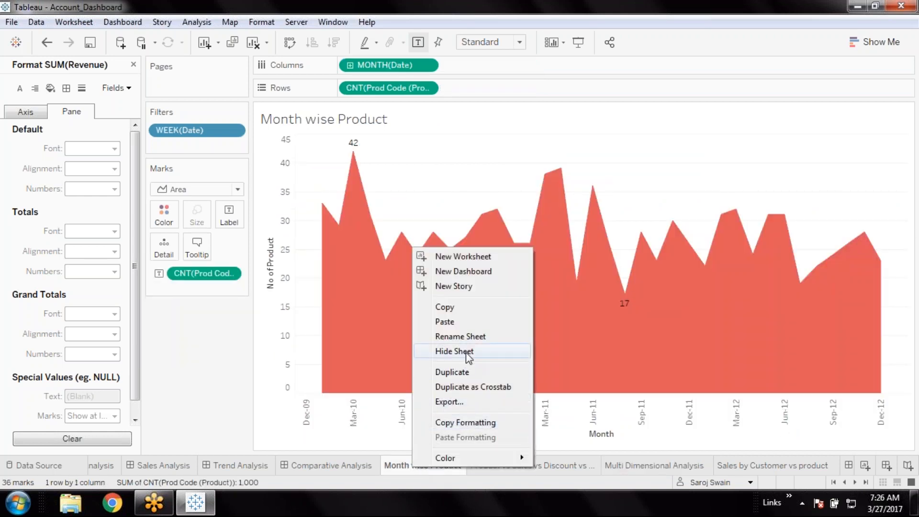
pyautogui.click(466, 353)
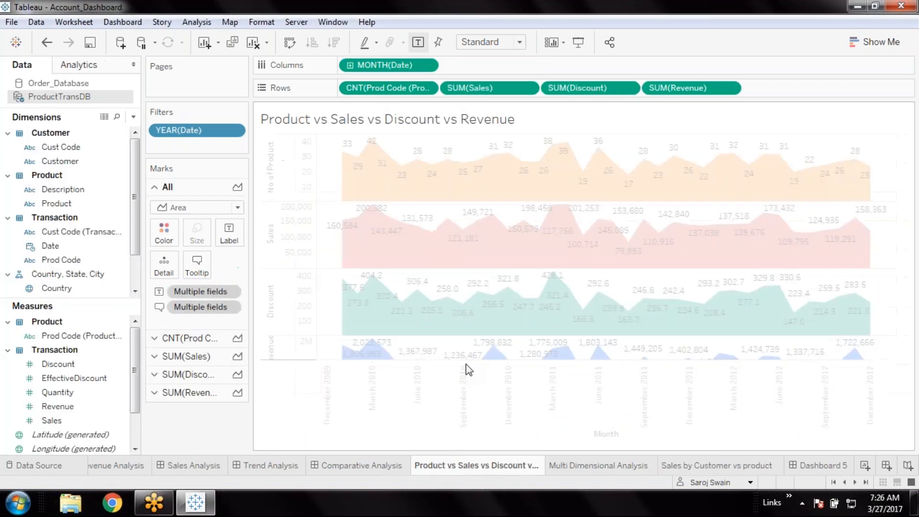
pyautogui.rightClick(446, 471)
pyautogui.click(487, 348)
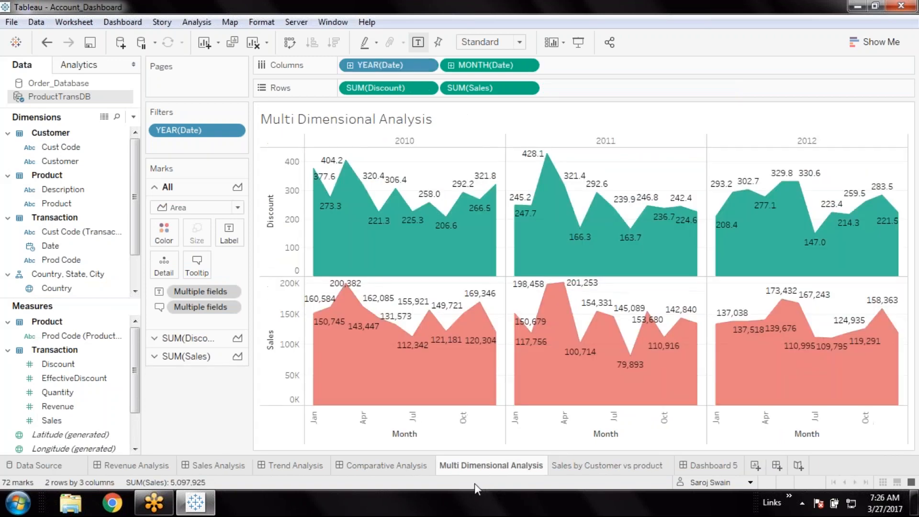
pyautogui.rightClick(477, 470)
pyautogui.click(498, 358)
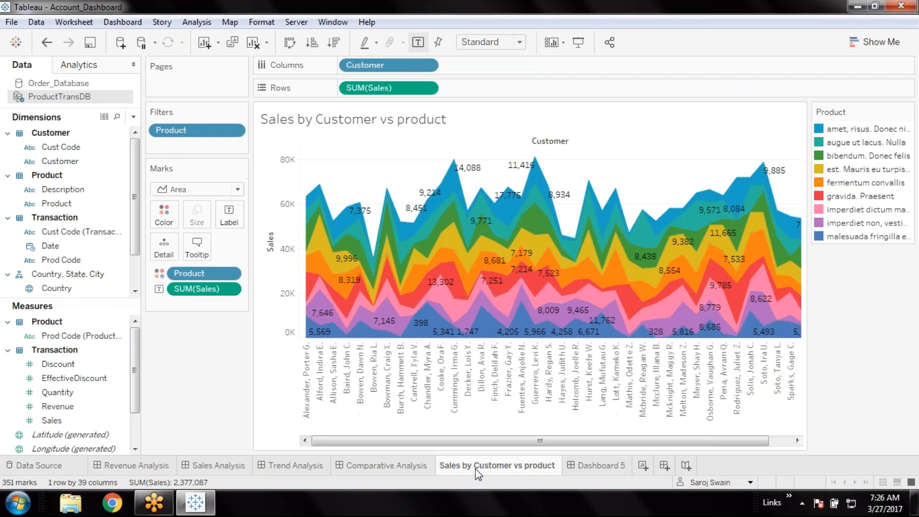
pyautogui.rightClick(475, 469)
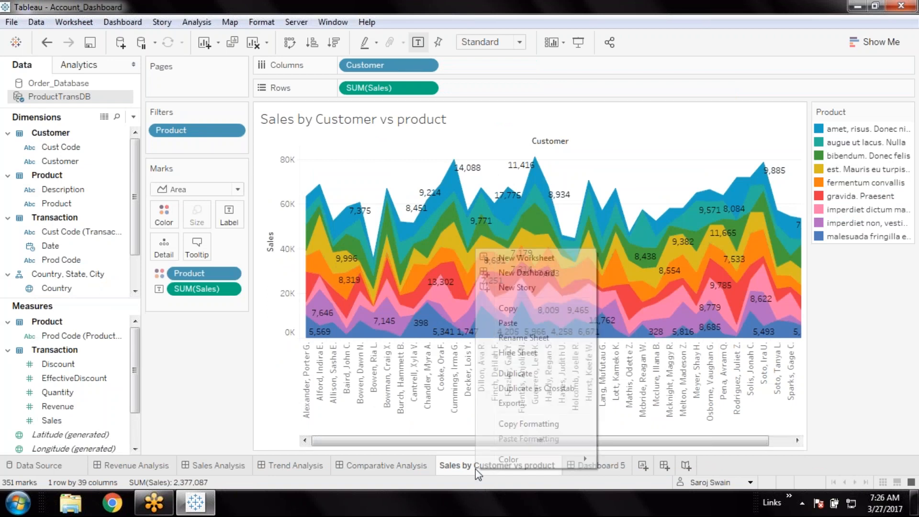
pyautogui.click(524, 355)
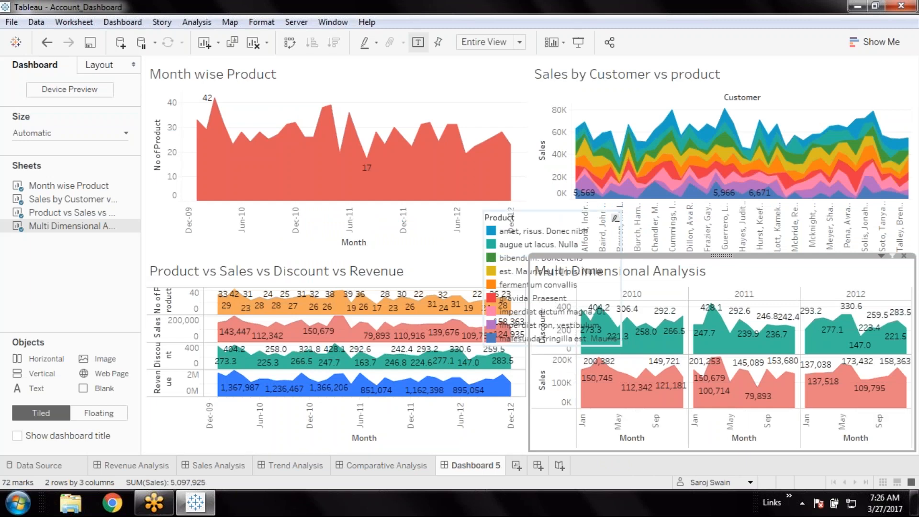
pyautogui.rightClick(753, 279)
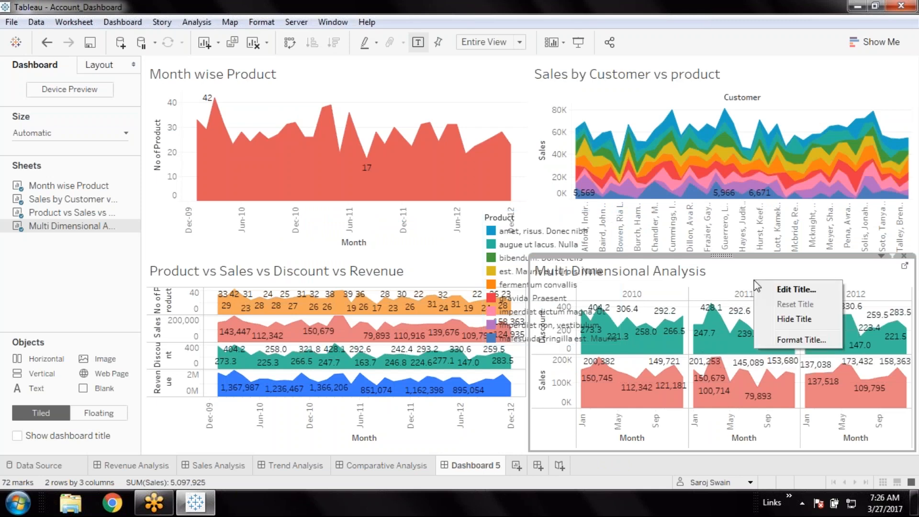
pyautogui.rightClick(721, 256)
pyautogui.rightClick(753, 294)
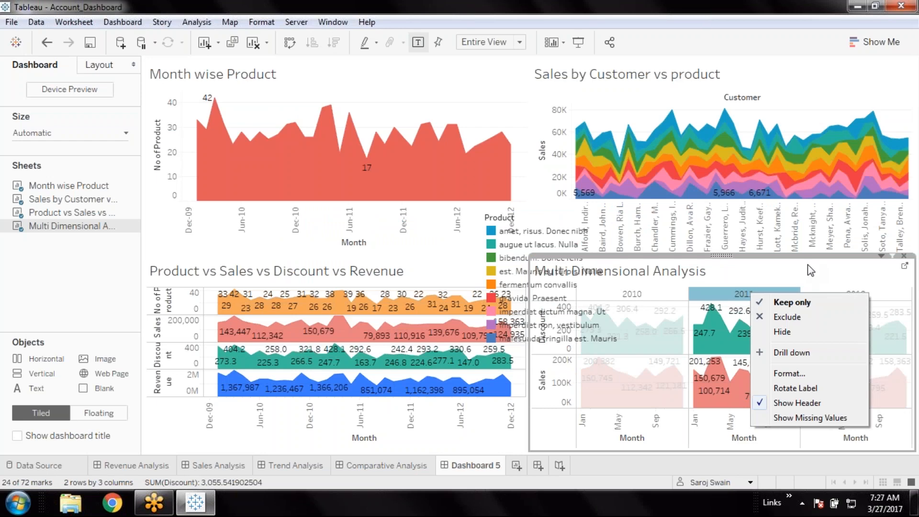
pyautogui.click(784, 280)
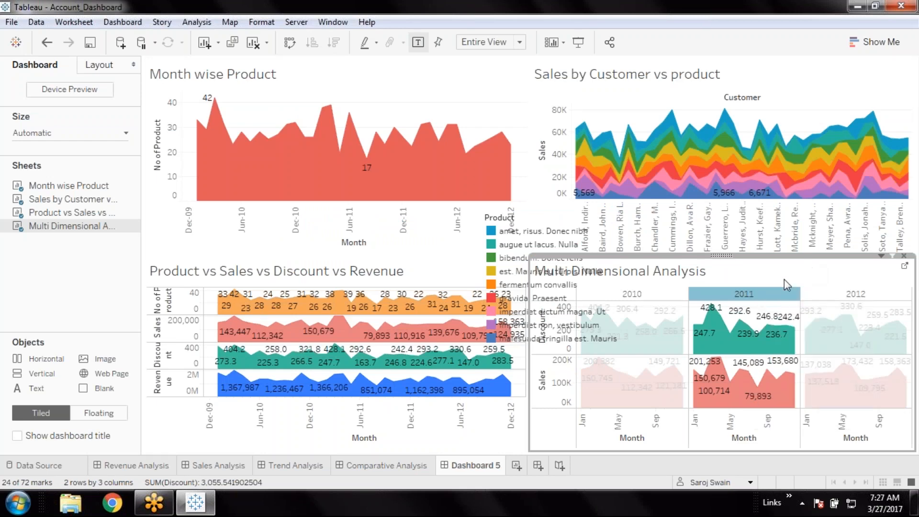
pyautogui.click(759, 297)
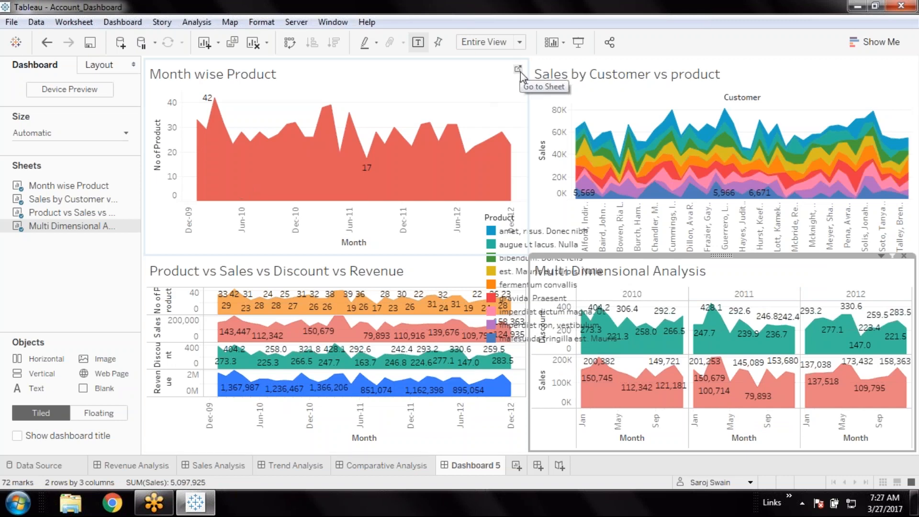
# Step: Label all marks on the Month wise Product worksheet and return to Dashboard 5
pyautogui.click(518, 69)
pyautogui.click(229, 215)
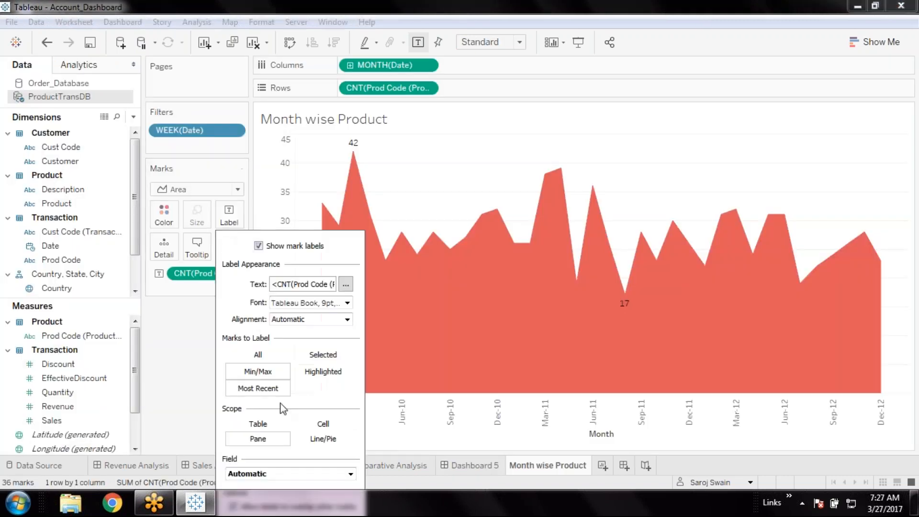
pyautogui.click(266, 359)
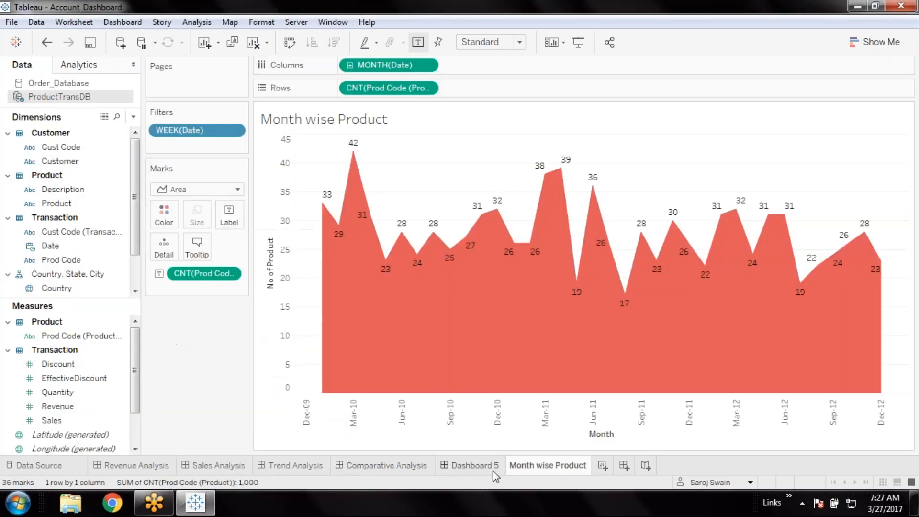
pyautogui.moveTo(495, 476)
pyautogui.click(472, 466)
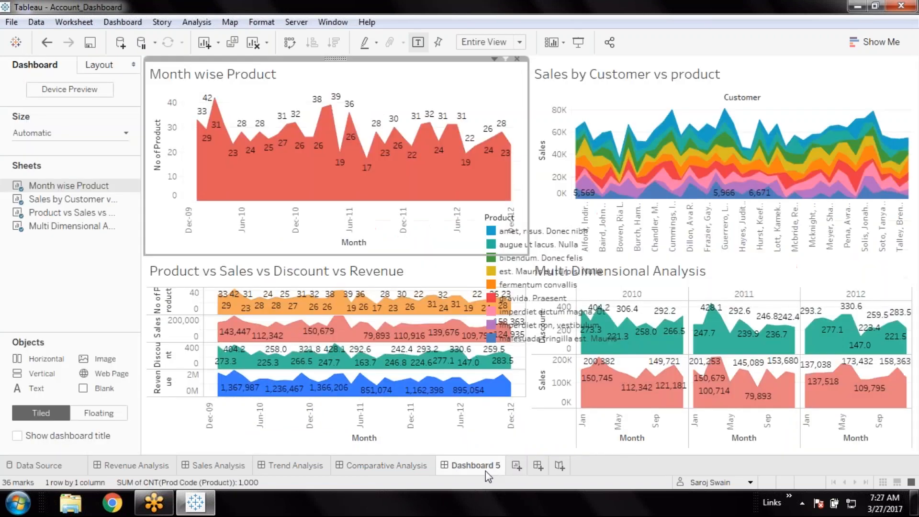
pyautogui.doubleClick(485, 470)
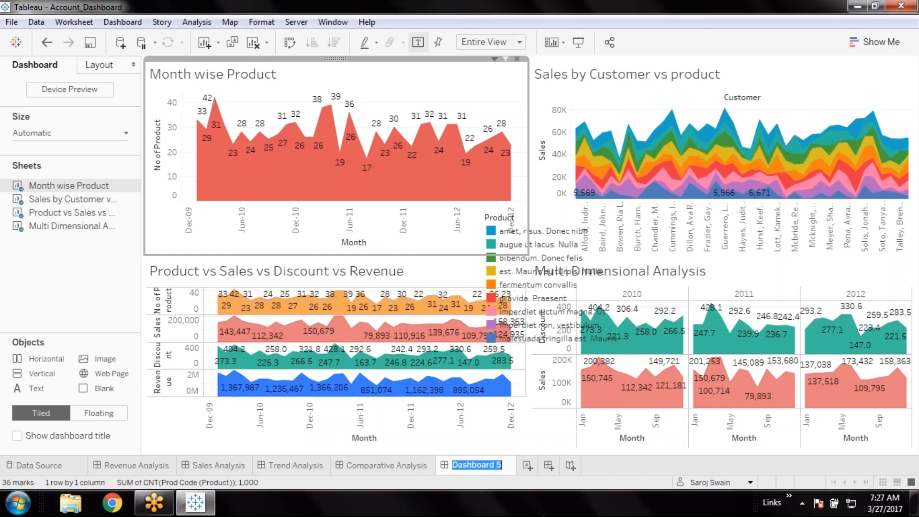
pyautogui.write('Pr')
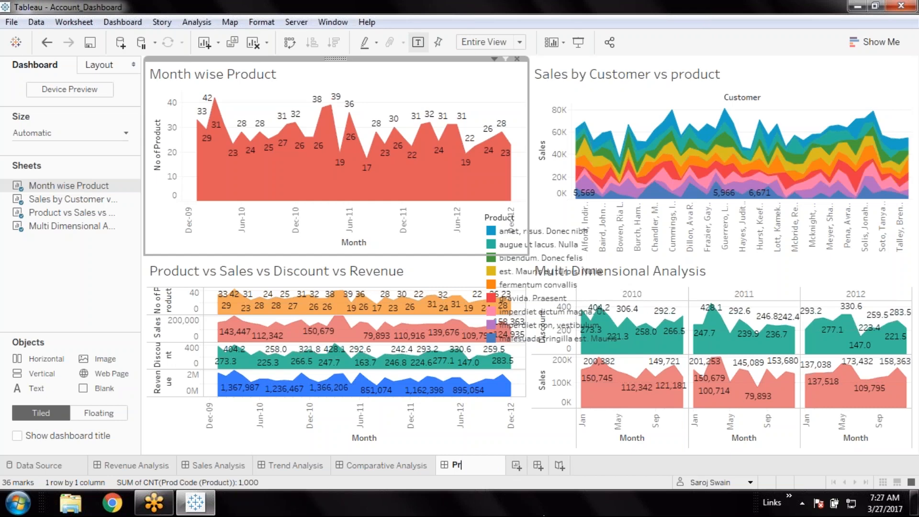
pyautogui.write('oduct vs')
pyautogui.click(452, 465)
pyautogui.write('Custome')
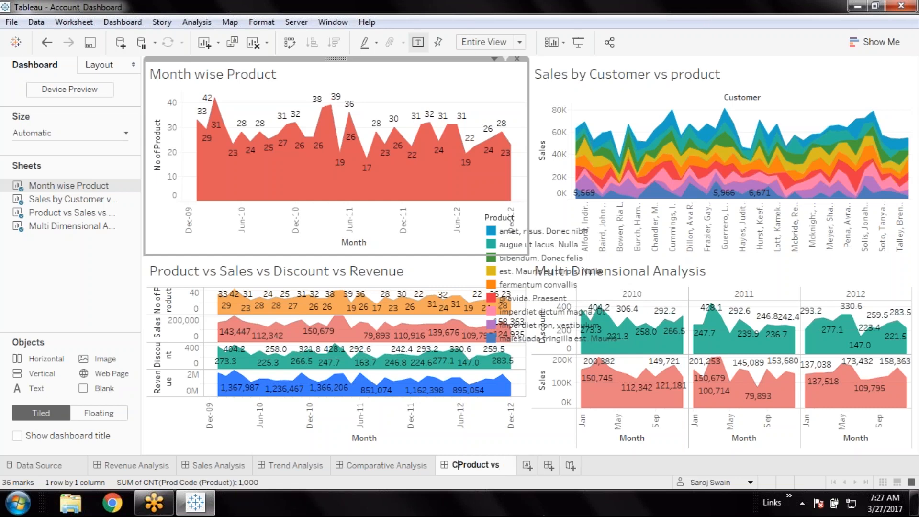
pyautogui.write('r &')
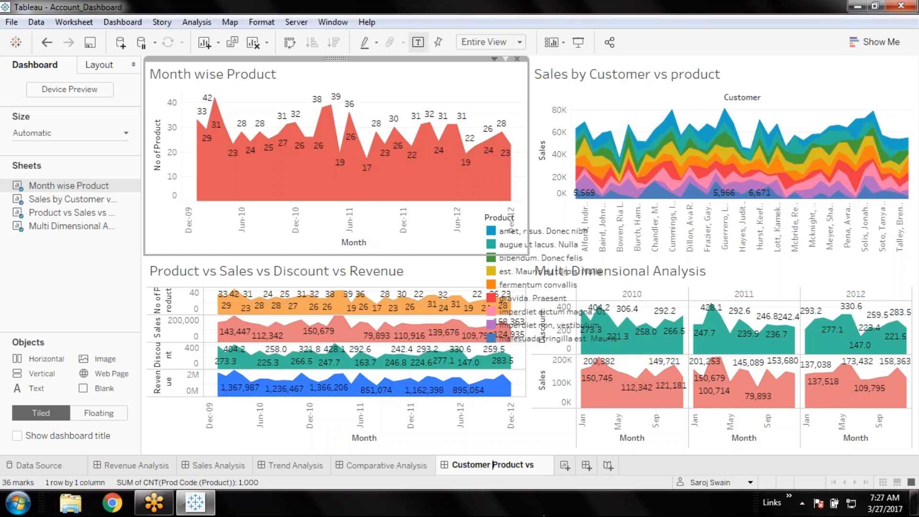
pyautogui.press('End')
pyautogui.press('BackSpace')
pyautogui.press('BackSpace')
pyautogui.press('BackSpace')
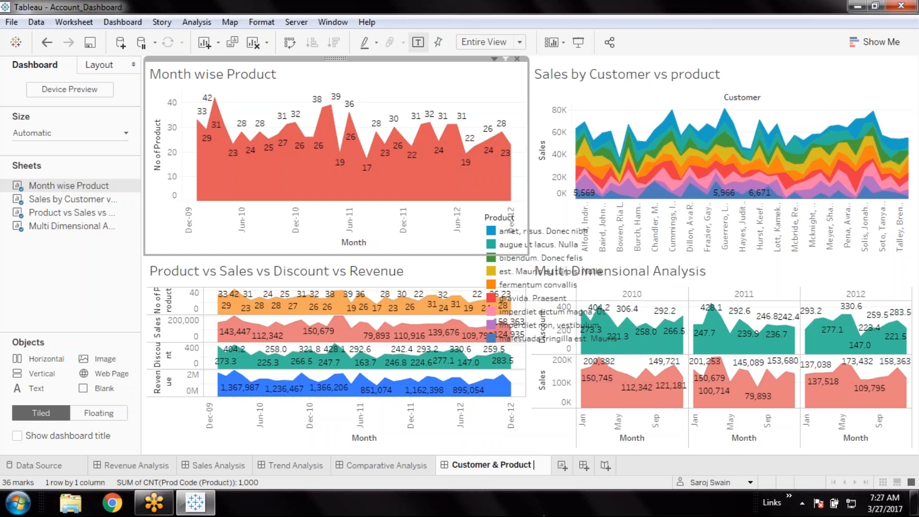
pyautogui.write('perfo')
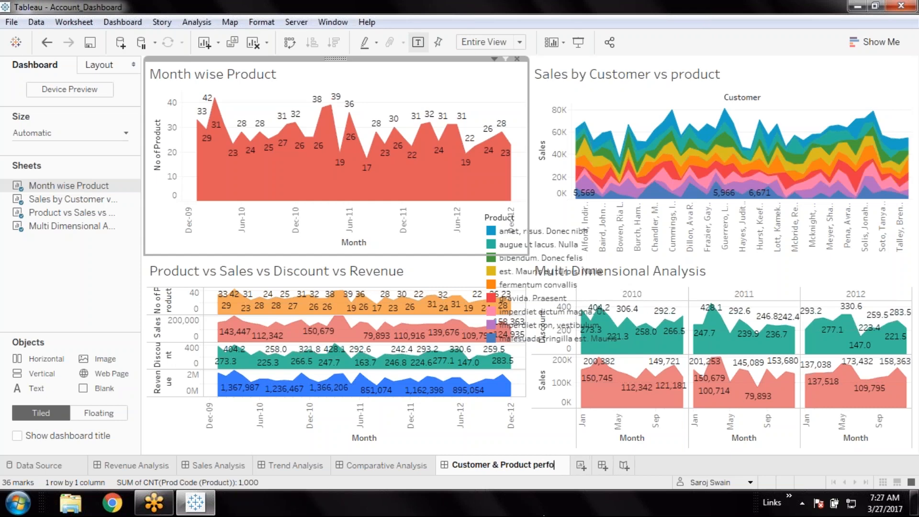
pyautogui.write('emance')
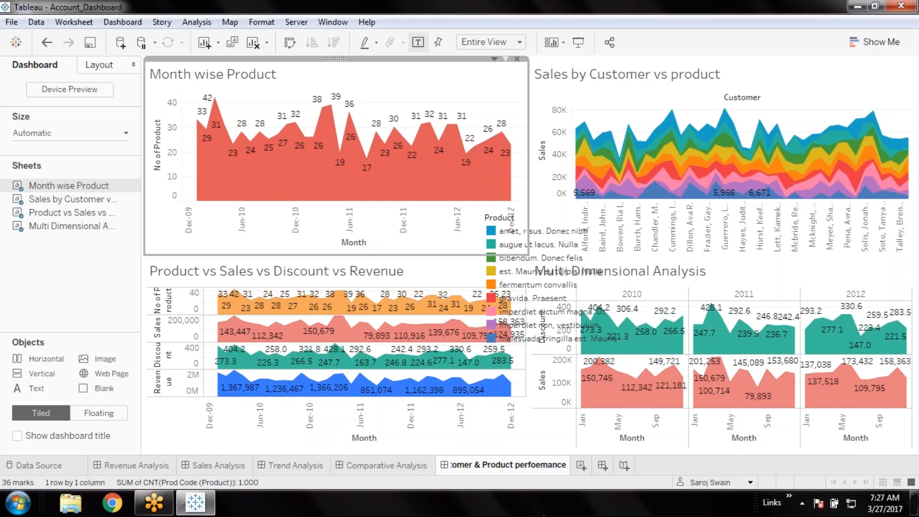
pyautogui.press('BackSpace')
pyautogui.press('BackSpace')
pyautogui.press('BackSpace')
pyautogui.press('BackSpace')
pyautogui.press('BackSpace')
pyautogui.press('BackSpace')
pyautogui.press('BackSpace')
pyautogui.press('BackSpace')
pyautogui.press('BackSpace')
pyautogui.press('BackSpace')
pyautogui.press('BackSpace')
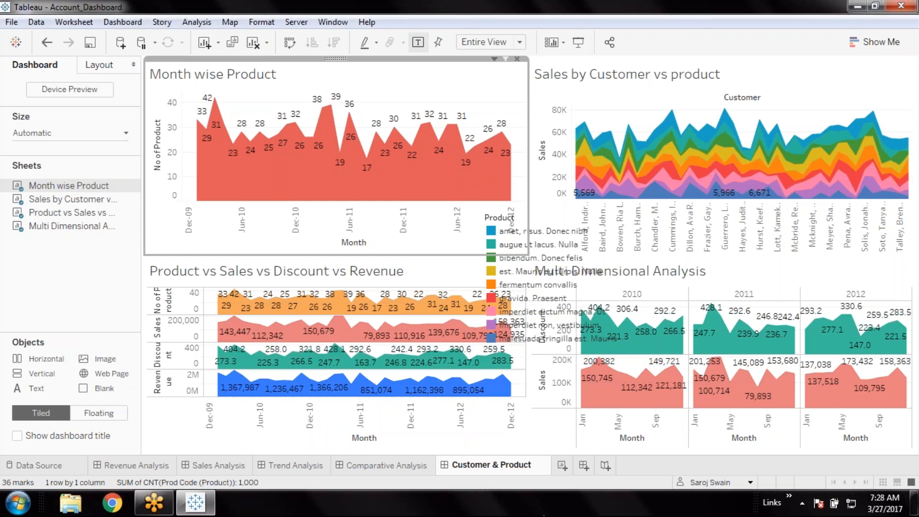
pyautogui.press('BackSpace')
pyautogui.press('BackSpace')
pyautogui.press('BackSpace')
pyautogui.press('BackSpace')
pyautogui.press('BackSpace')
pyautogui.press('BackSpace')
pyautogui.press('BackSpace')
pyautogui.press('BackSpace')
pyautogui.press('BackSpace')
pyautogui.press('BackSpace')
pyautogui.press('BackSpace')
pyautogui.press('BackSpace')
pyautogui.press('BackSpace')
pyautogui.press('BackSpace')
pyautogui.press('BackSpace')
pyautogui.press('BackSpace')
pyautogui.press('BackSpace')
pyautogui.press('BackSpace')
# Step: Rename the dashboard as Area View Analysis and save the workbook
pyautogui.write('Area')
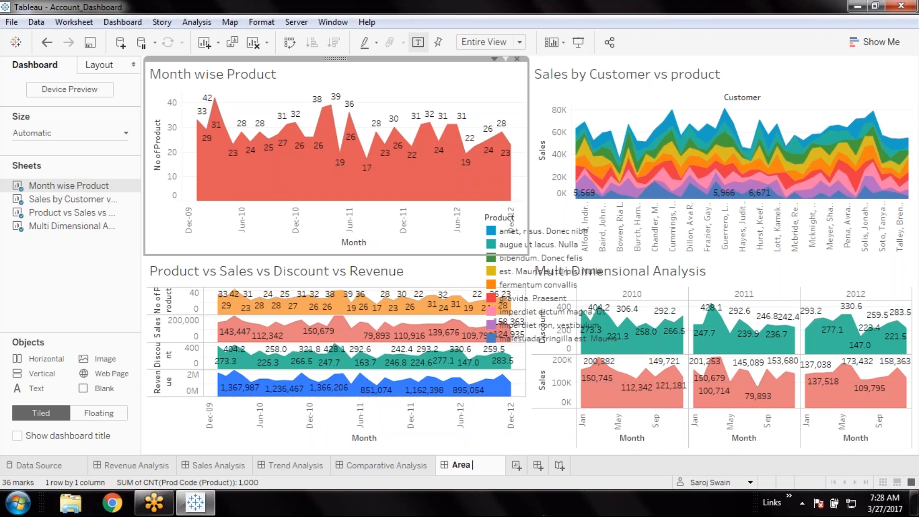
pyautogui.write('View Analysis')
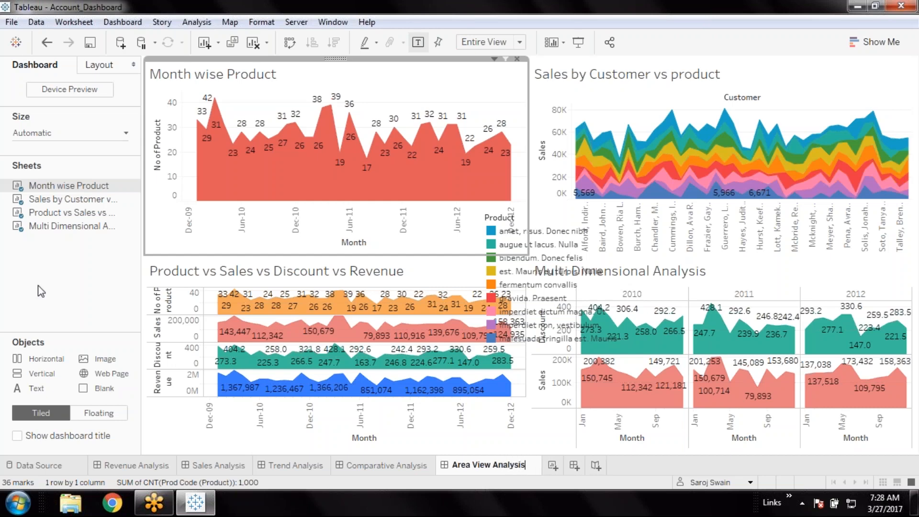
pyautogui.press('Return')
pyautogui.click(413, 468)
pyautogui.click(457, 466)
pyautogui.click(92, 40)
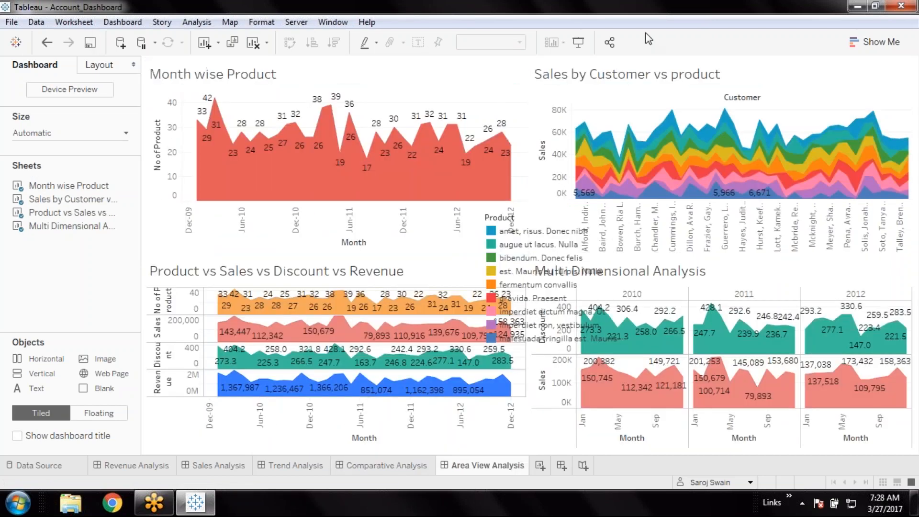
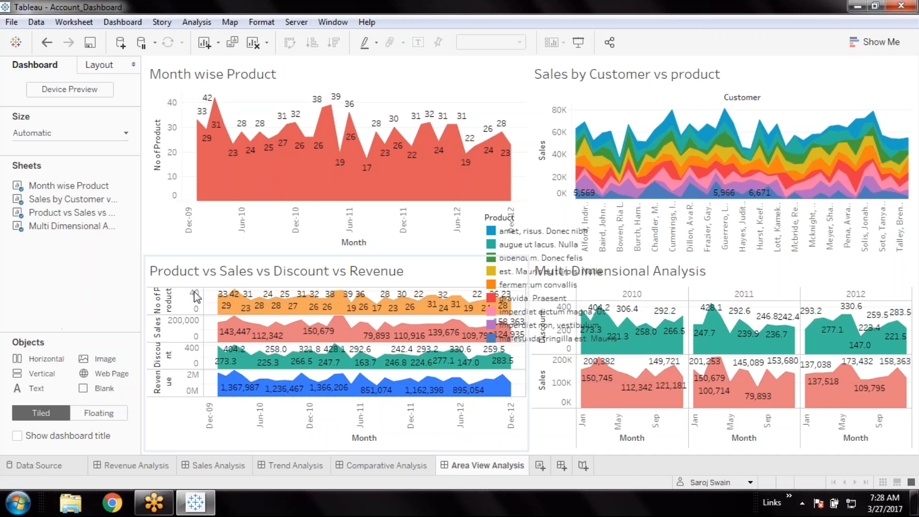
# Step: Show the Month of Date filter for the Month wise Product chart on the dashboard
pyautogui.click(186, 22)
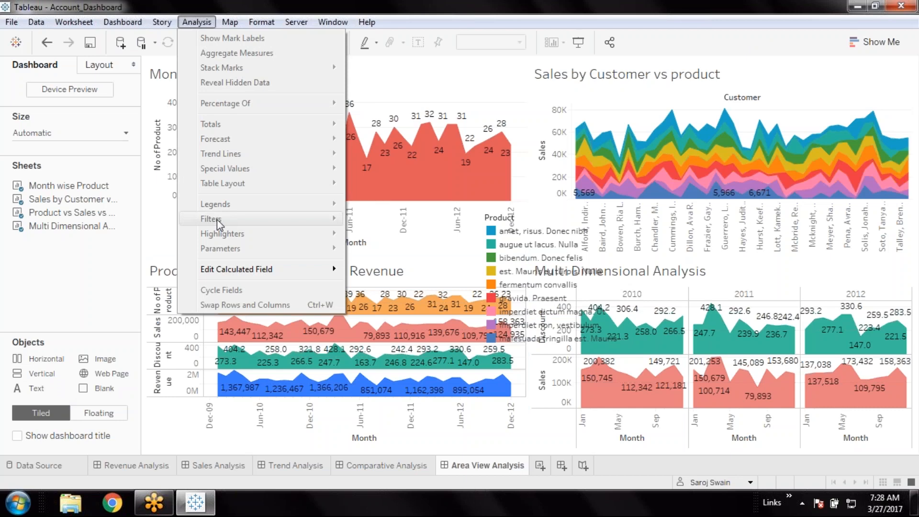
pyautogui.click(407, 88)
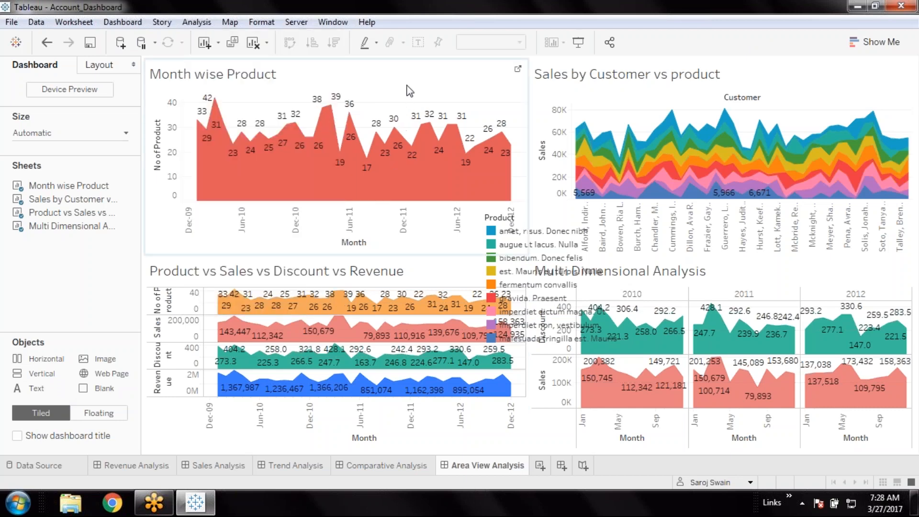
pyautogui.click(411, 67)
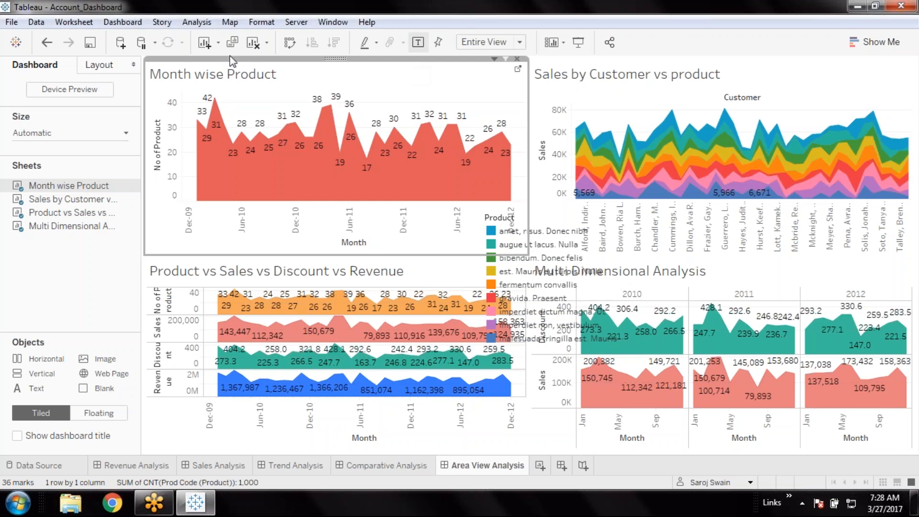
pyautogui.click(192, 24)
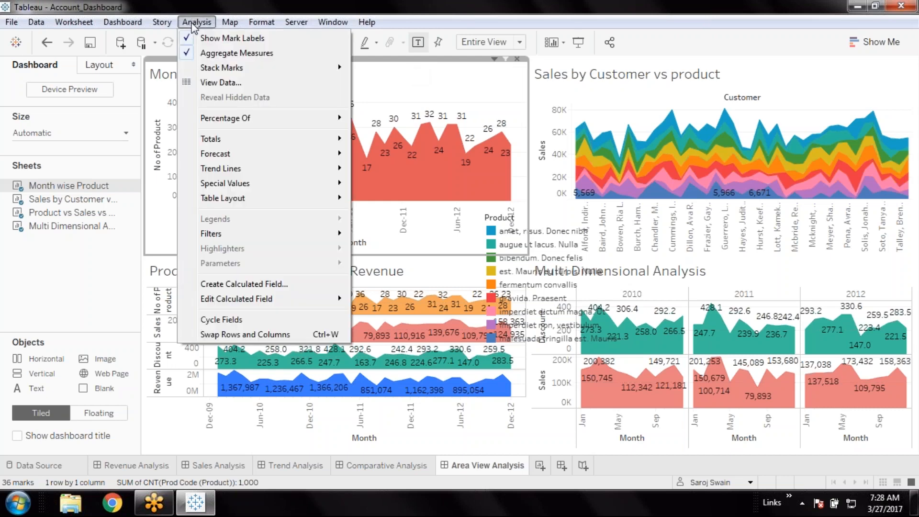
pyautogui.moveTo(293, 234)
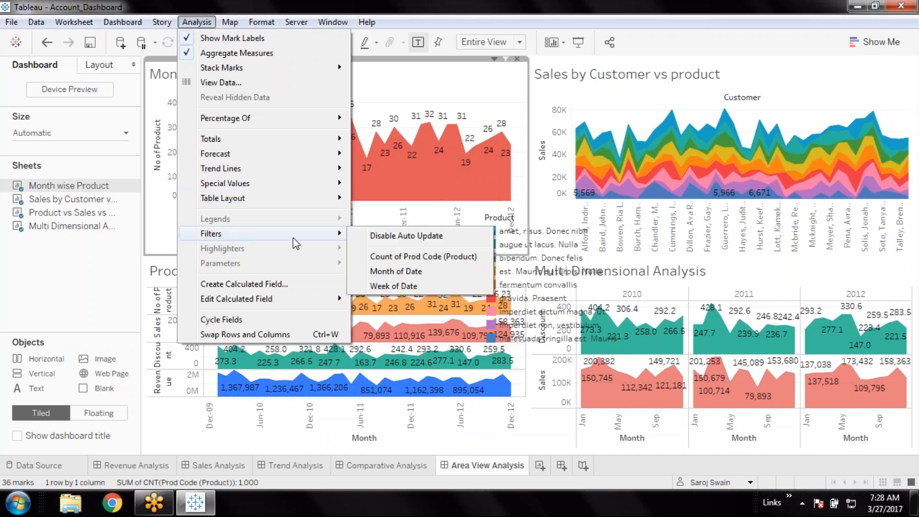
pyautogui.click(409, 272)
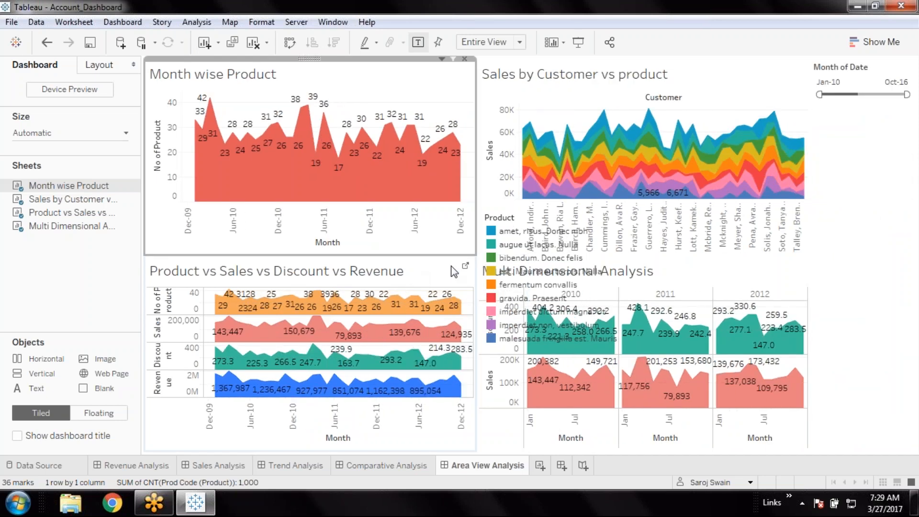
# Step: Move the Month of Date filter container above the four charts and shrink it to a thin strip across the dashboard's full width
pyautogui.click(863, 154)
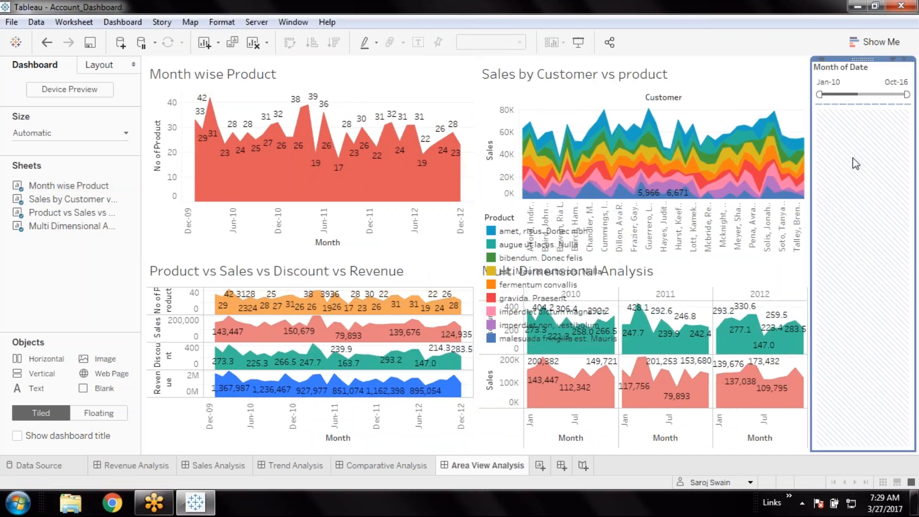
pyautogui.click(892, 60)
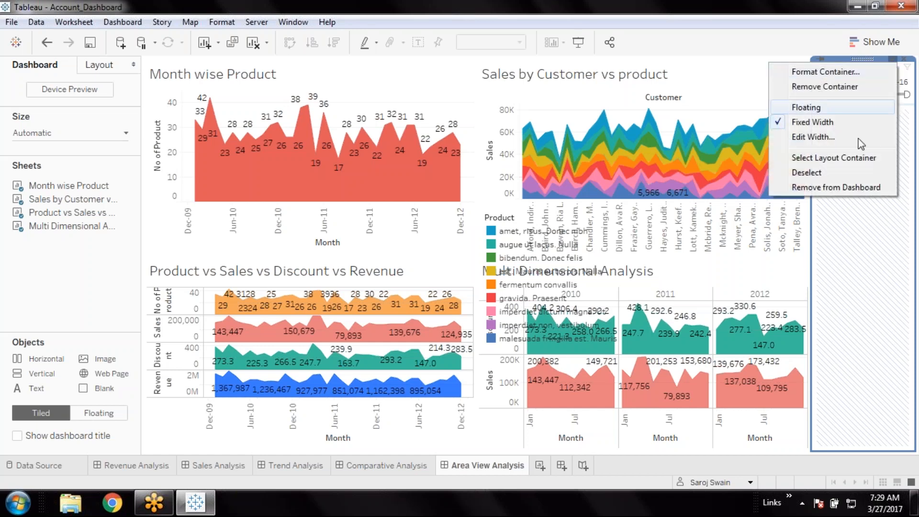
pyautogui.click(859, 225)
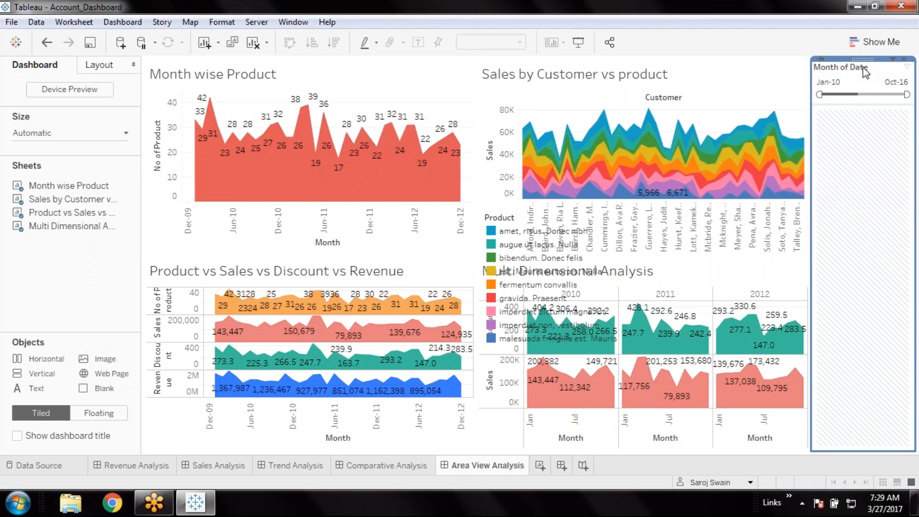
pyautogui.moveTo(862, 58); pyautogui.dragTo(478, 58)
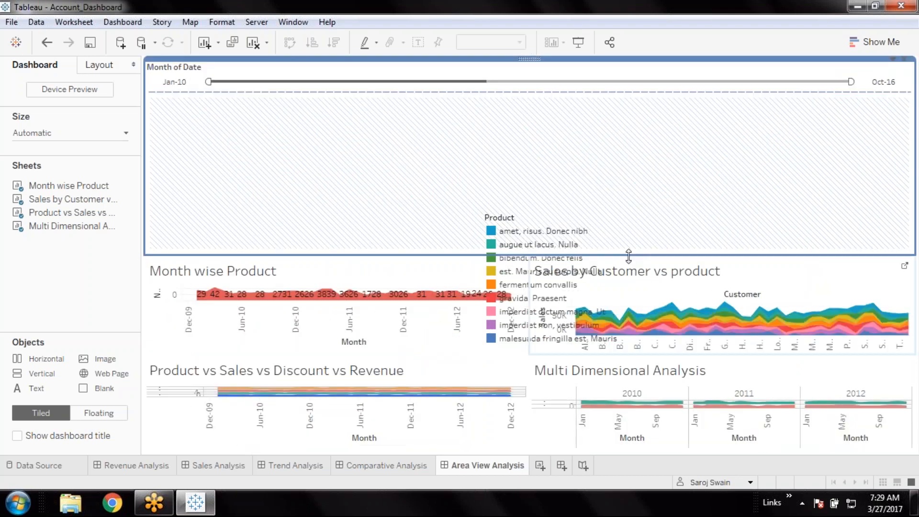
pyautogui.moveTo(629, 256); pyautogui.dragTo(628, 96)
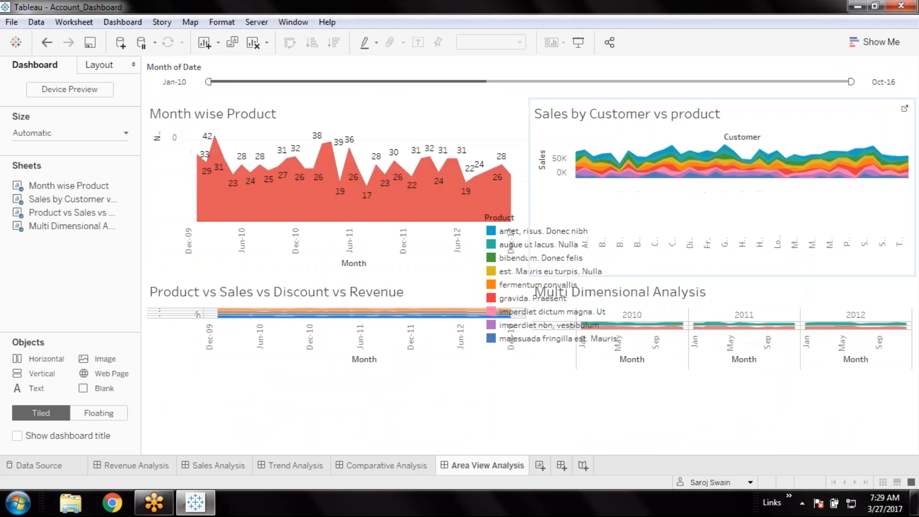
pyautogui.click(134, 22)
pyautogui.moveTo(133, 62)
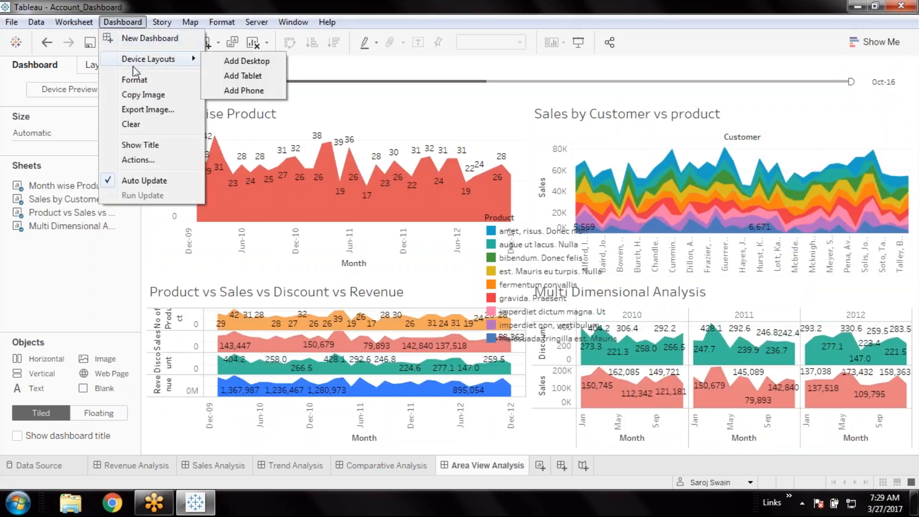
pyautogui.click(422, 106)
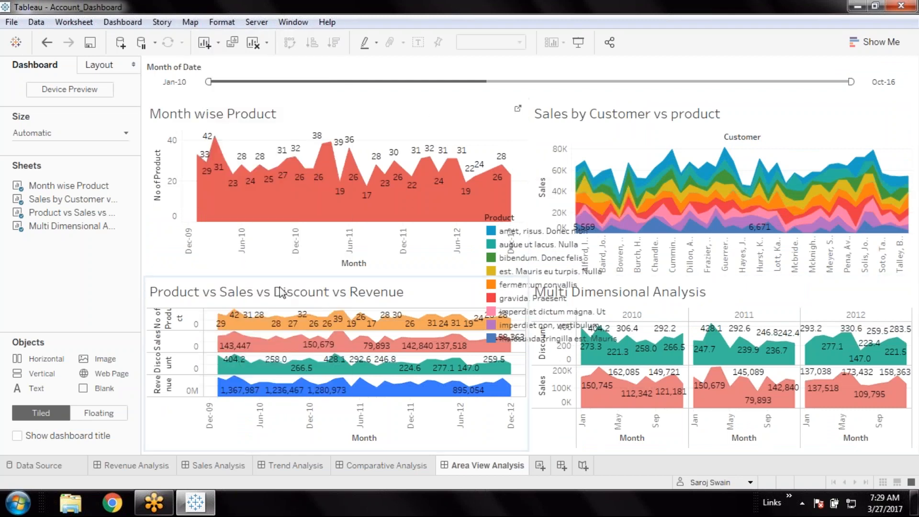
# Step: Show the Year of Date filter for the Multi Dimensional Analysis chart on the dashboard
pyautogui.click(731, 287)
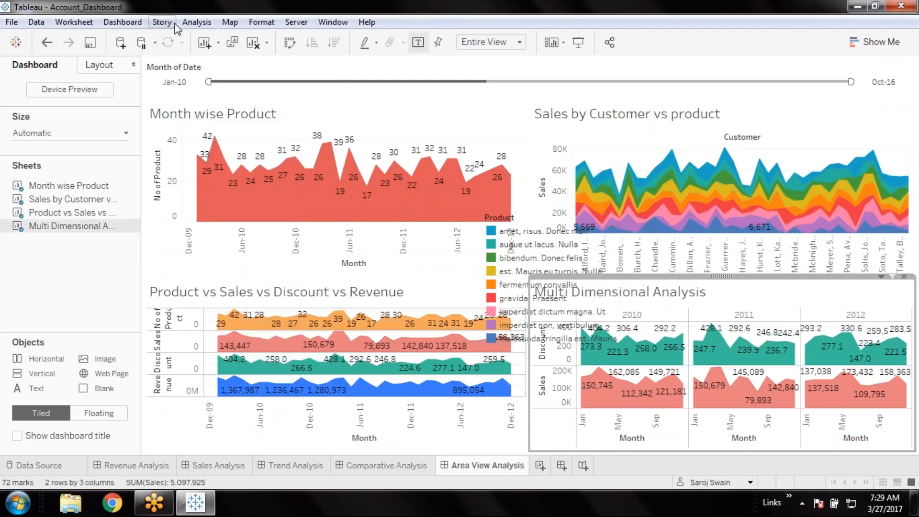
pyautogui.click(192, 22)
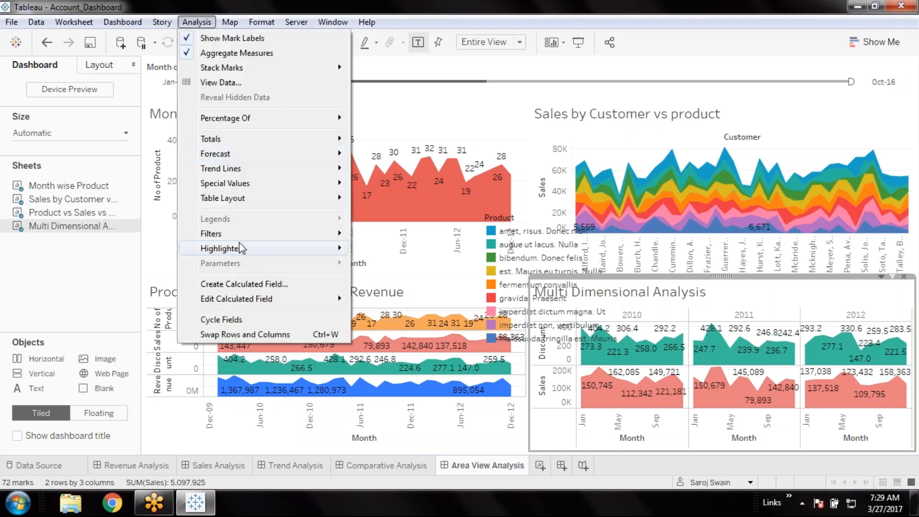
pyautogui.moveTo(246, 234)
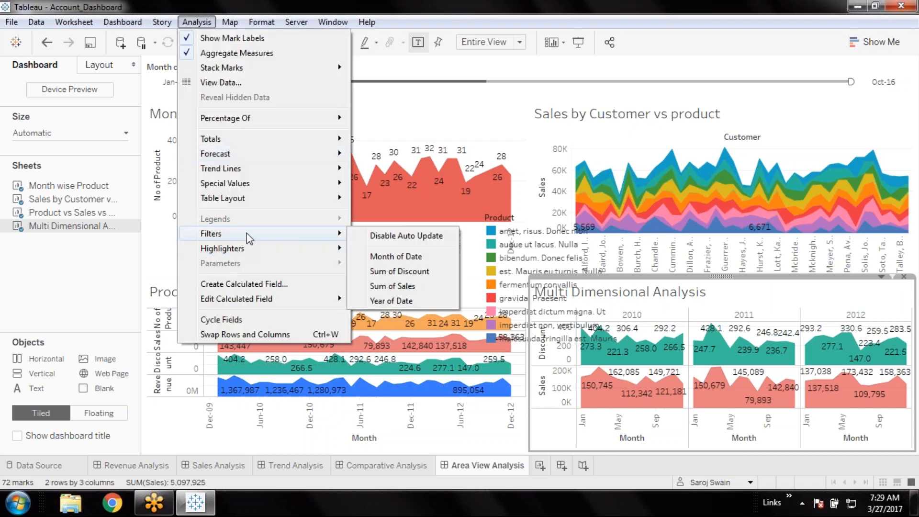
pyautogui.click(409, 302)
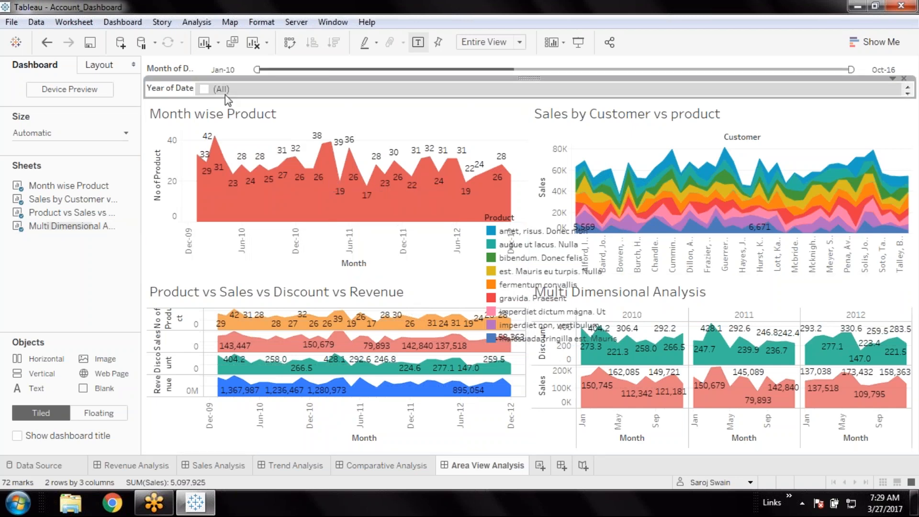
# Step: Place the Year of Date filter beside the Month of Date slider, at the right end of the filter strip
pyautogui.click(331, 67)
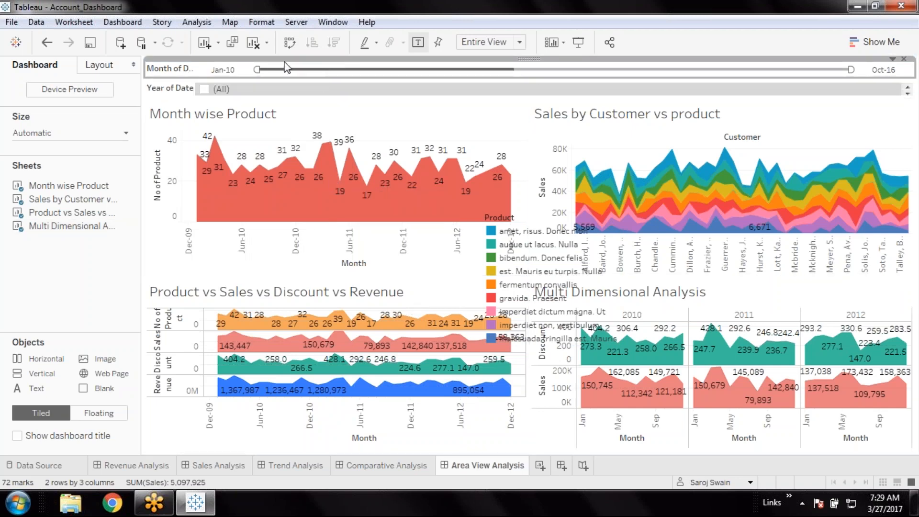
pyautogui.click(257, 93)
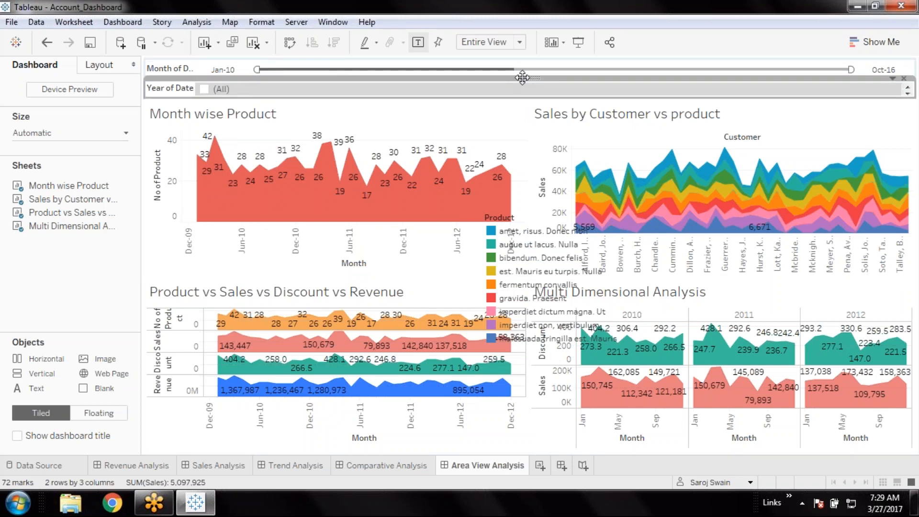
pyautogui.moveTo(522, 77); pyautogui.dragTo(523, 82)
pyautogui.moveTo(748, 74); pyautogui.dragTo(913, 73)
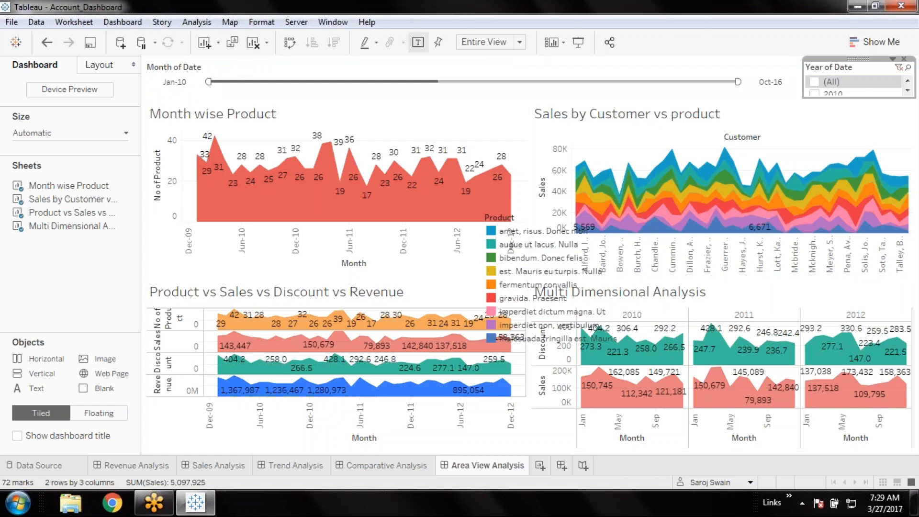
# Step: Try to narrow the Month of Date and Year of Date filters in the strip above the charts
pyautogui.click(759, 64)
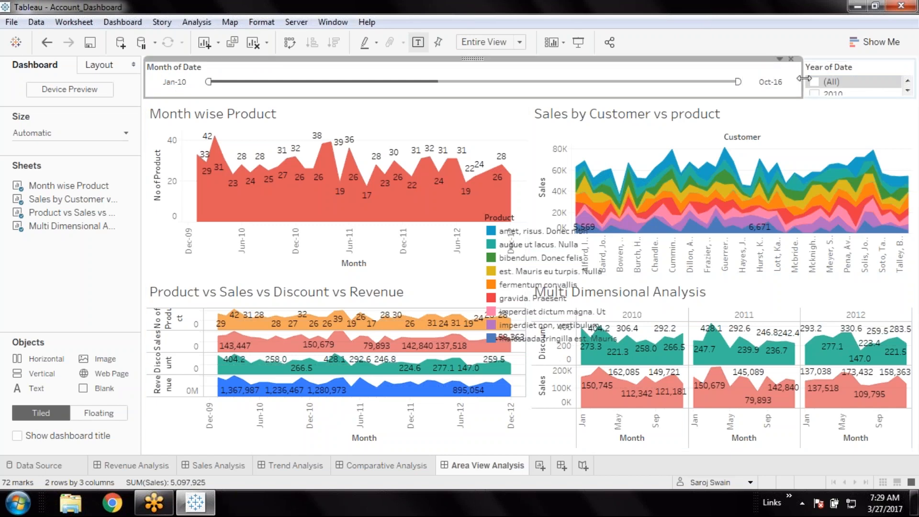
pyautogui.moveTo(805, 78); pyautogui.dragTo(266, 76)
pyautogui.click(864, 76)
pyautogui.moveTo(864, 75); pyautogui.dragTo(403, 75)
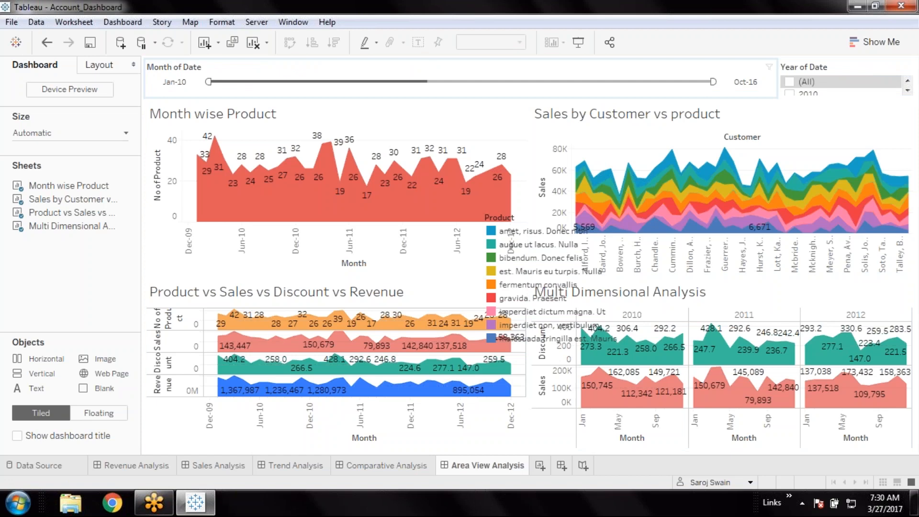
pyautogui.click(679, 76)
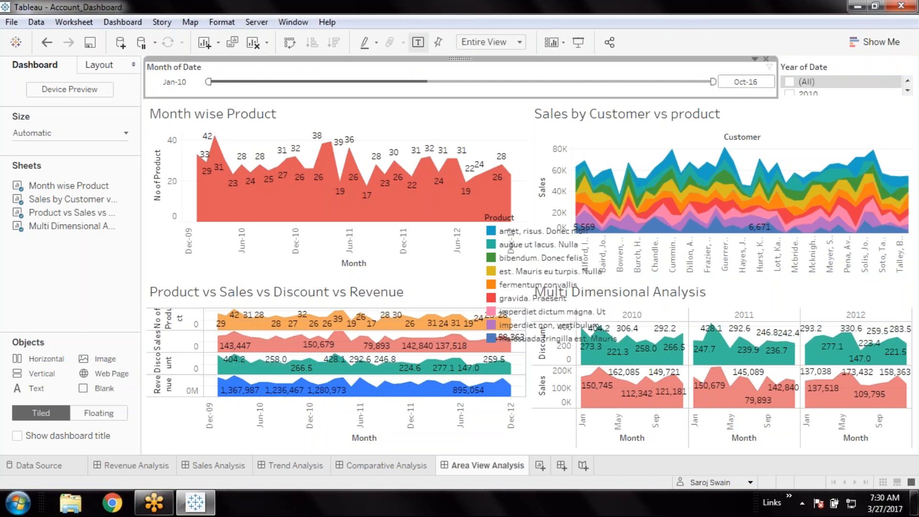
pyautogui.moveTo(778, 78); pyautogui.dragTo(287, 78)
pyautogui.click(731, 73)
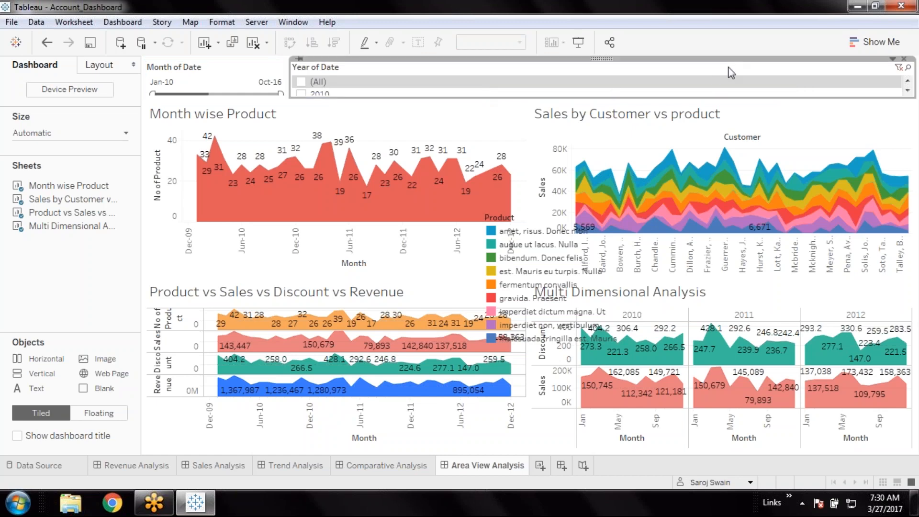
pyautogui.moveTo(912, 83); pyautogui.dragTo(498, 83)
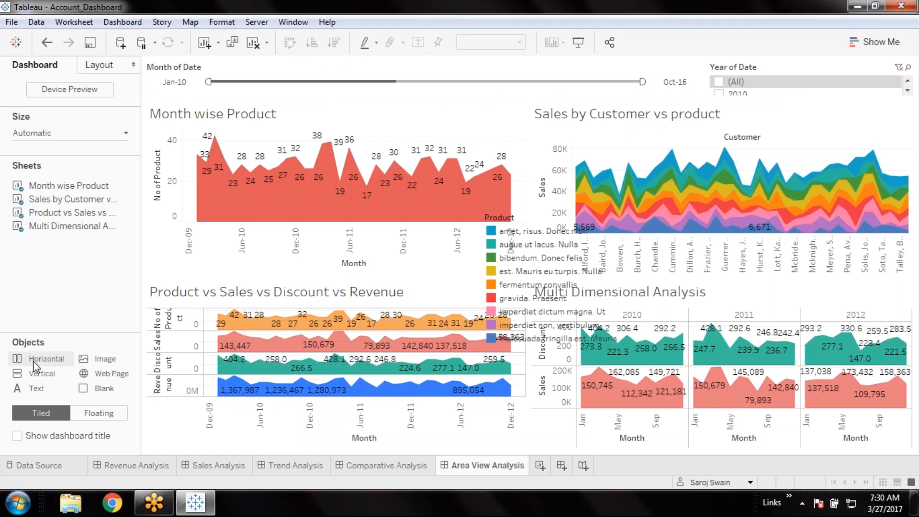
# Step: Add a horizontal container above the charts and move the Month of Date and Year of Date filters into it side by side
pyautogui.moveTo(33, 363); pyautogui.dragTo(169, 86)
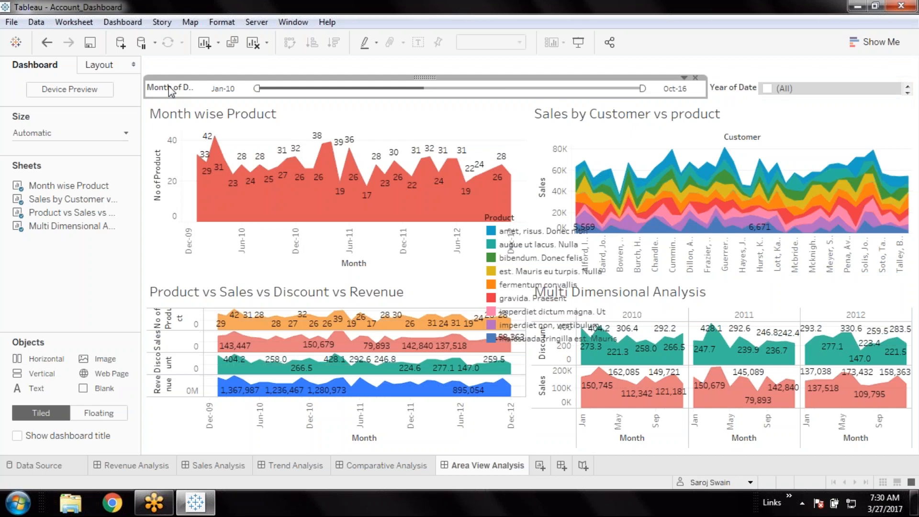
pyautogui.moveTo(431, 77); pyautogui.dragTo(438, 66)
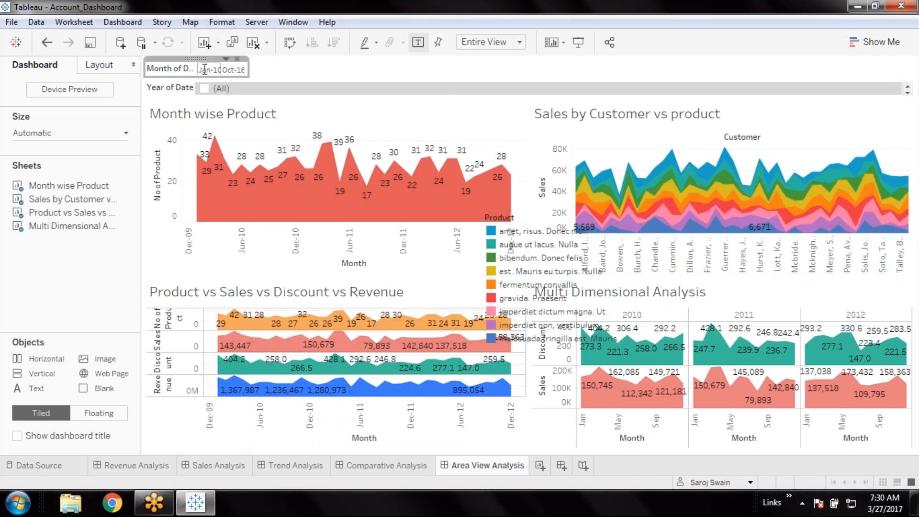
pyautogui.click(172, 88)
pyautogui.moveTo(532, 79); pyautogui.dragTo(541, 67)
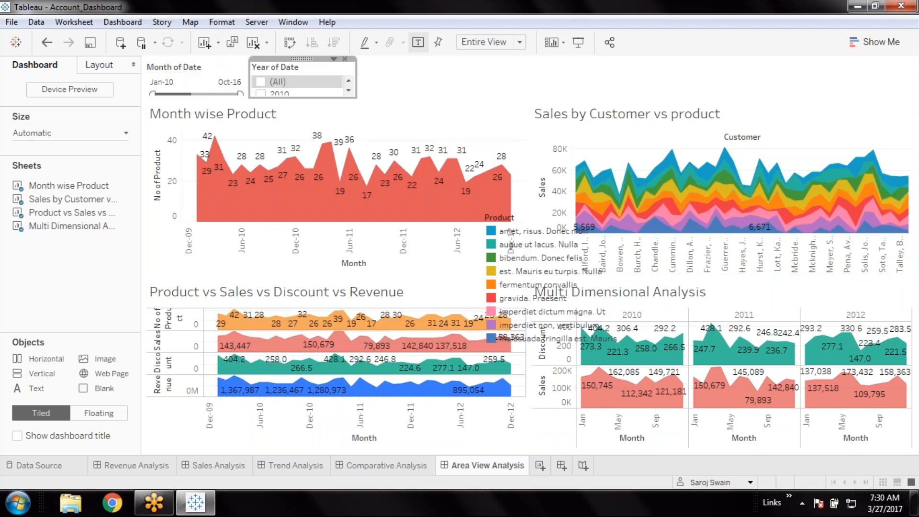
# Step: Try to move the Month of Date filter to the other side of Year of Date in the container, and undo the move
pyautogui.click(567, 81)
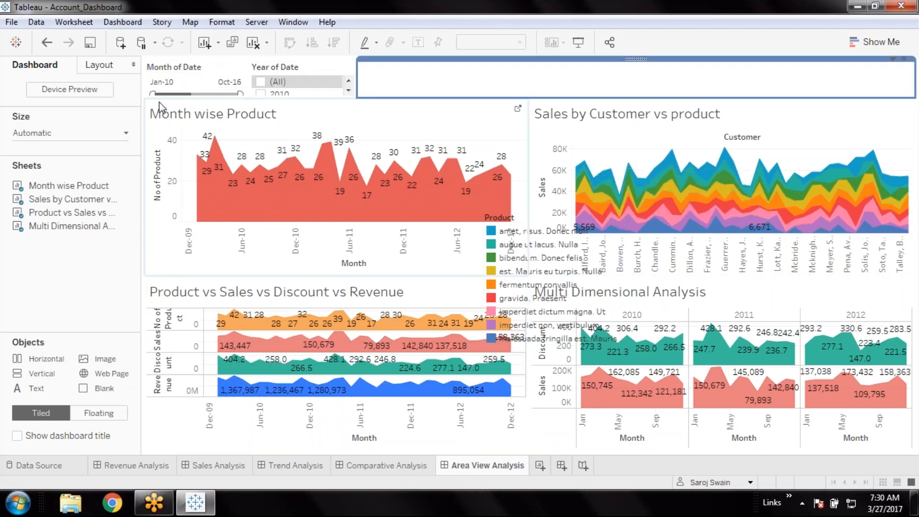
pyautogui.click(175, 67)
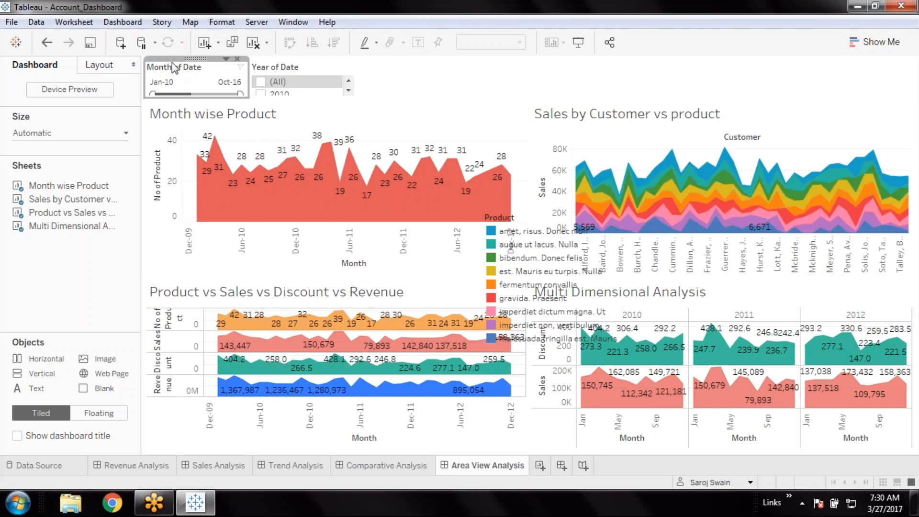
pyautogui.click(381, 85)
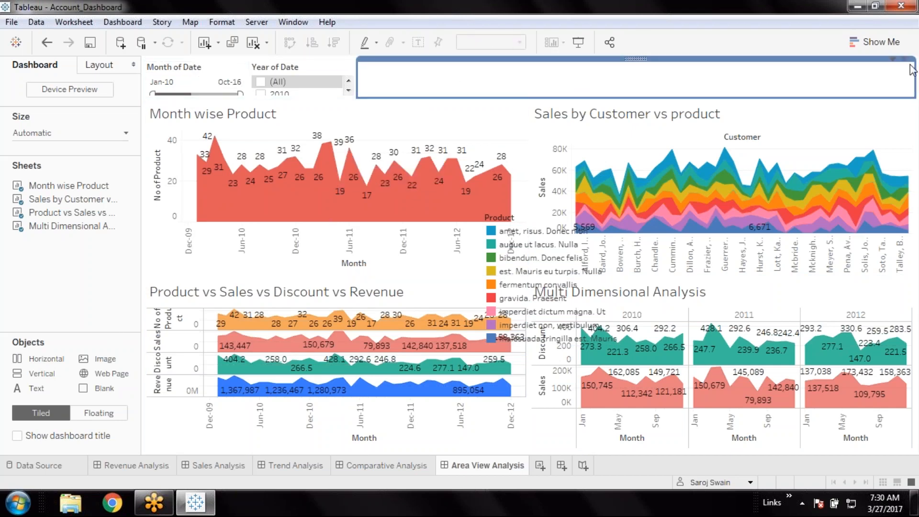
pyautogui.click(213, 66)
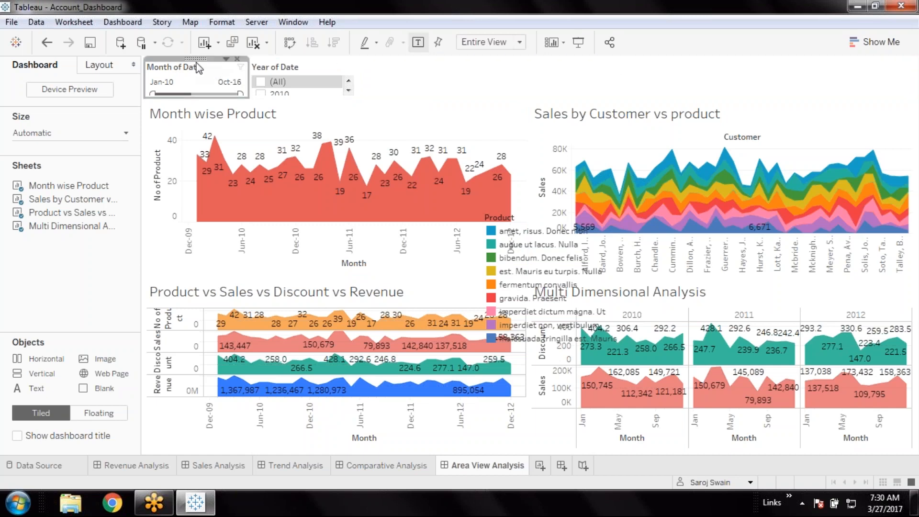
pyautogui.click(390, 74)
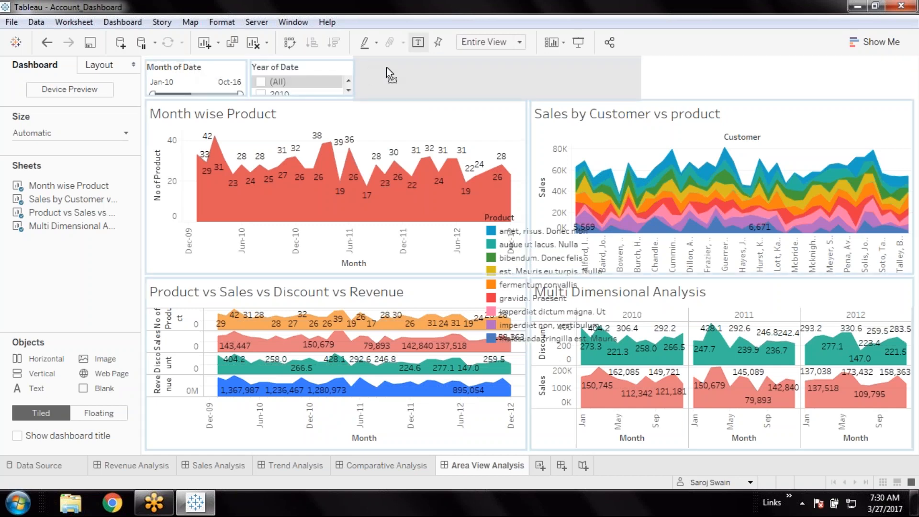
pyautogui.moveTo(390, 74); pyautogui.dragTo(397, 76)
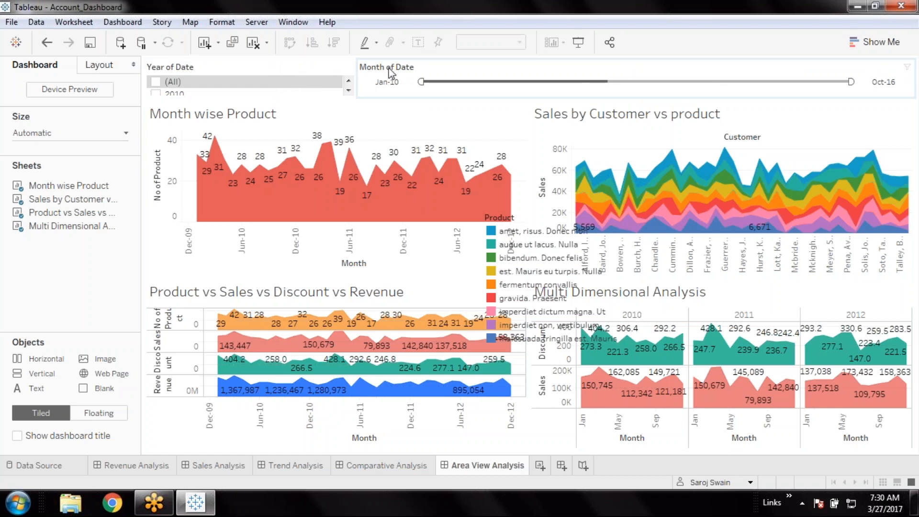
pyautogui.hotkey('ctrl', 'z')
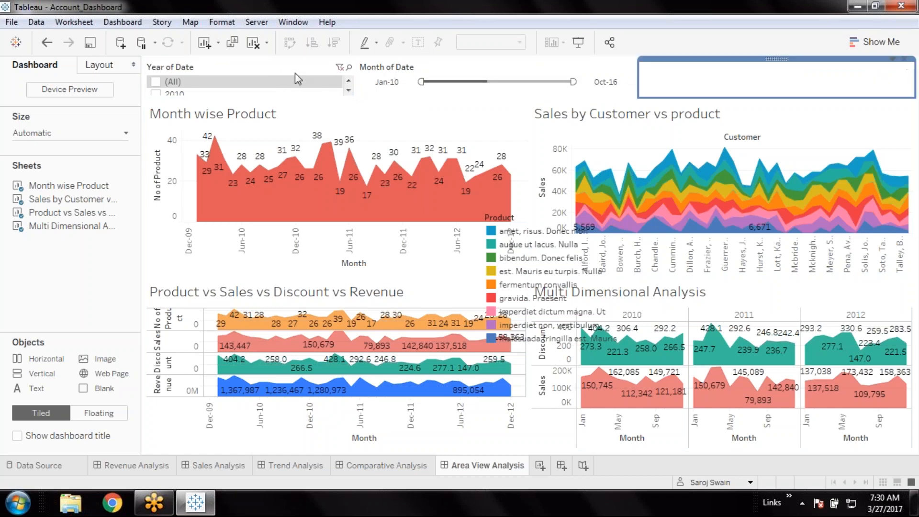
pyautogui.hotkey('ctrl', 'z')
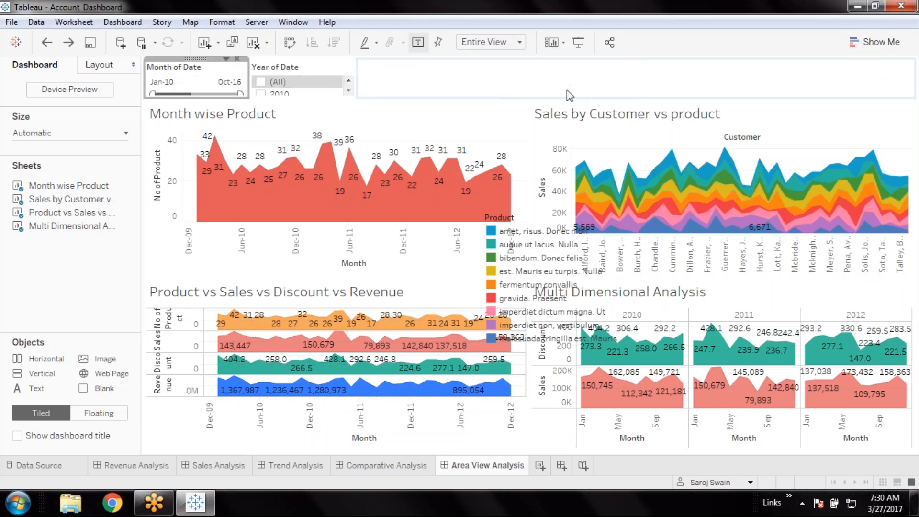
# Step: Remove the Month of Date and Year of Date filters from the dashboard, leaving the horizontal container empty
pyautogui.click(237, 58)
pyautogui.click(345, 59)
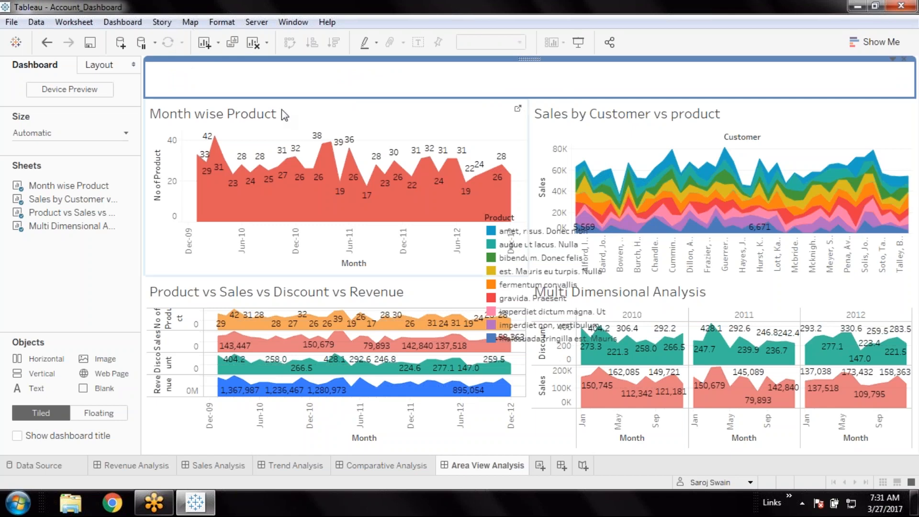
# Step: Show the Count of Prod Code (Product) filter for the Month wise Product chart and place it in the horizontal container above the charts
pyautogui.click(371, 114)
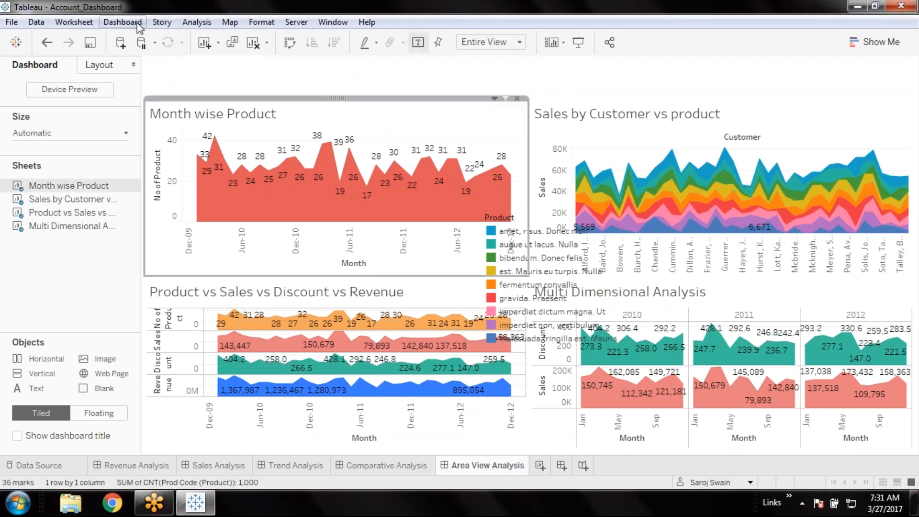
pyautogui.click(192, 22)
pyautogui.moveTo(330, 233)
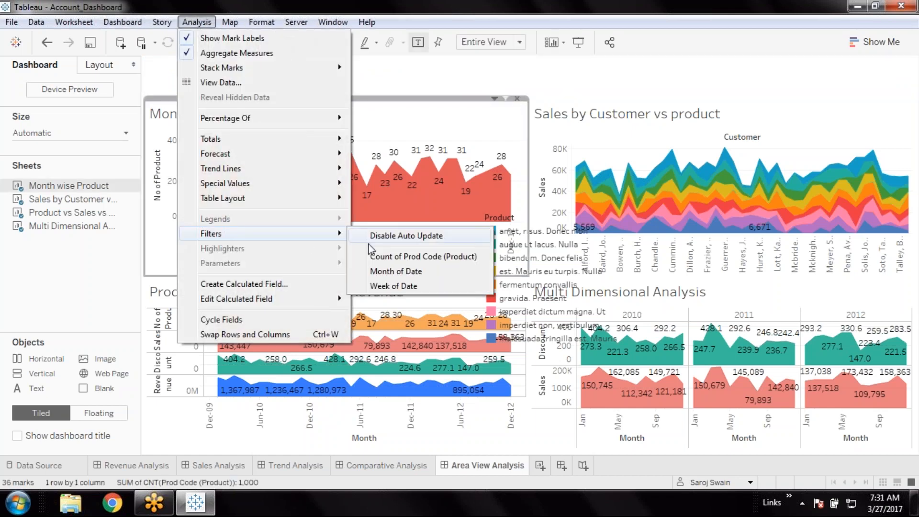
pyautogui.click(467, 85)
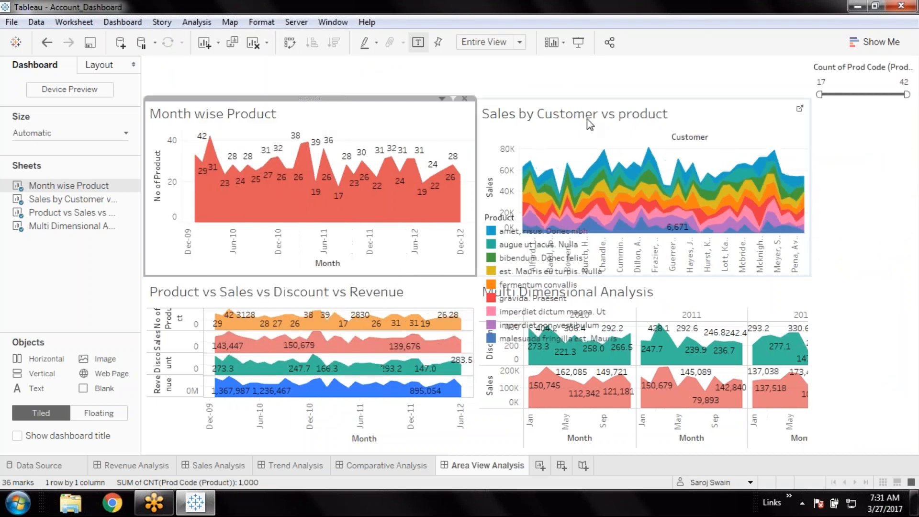
pyautogui.moveTo(854, 63); pyautogui.dragTo(326, 71)
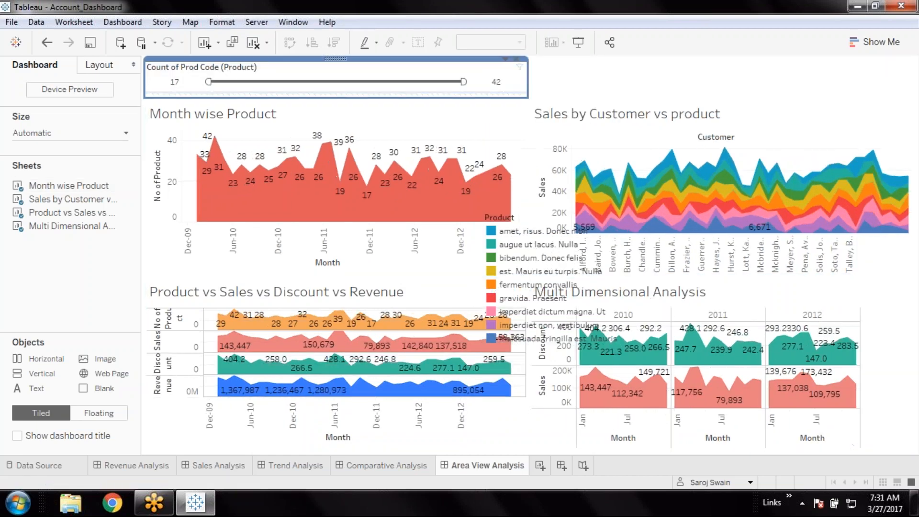
pyautogui.click(427, 73)
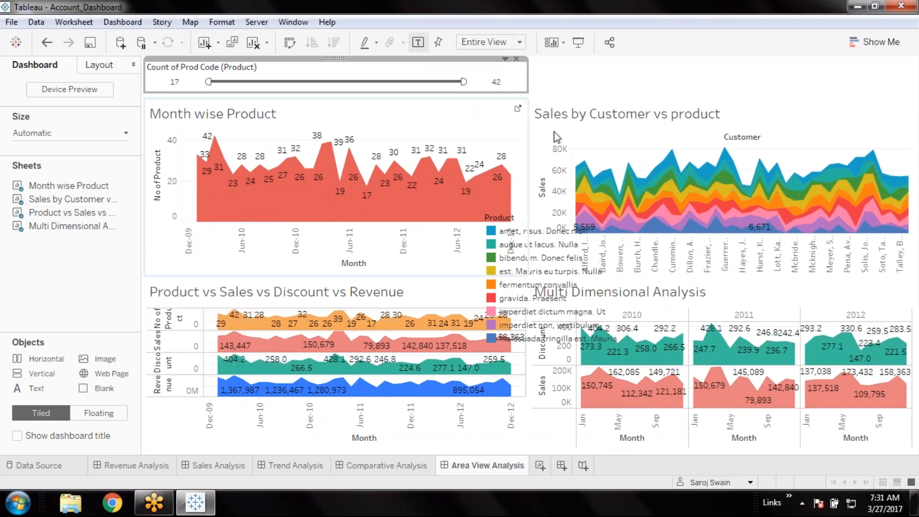
# Step: Show the Year of Date filter for the Multi Dimensional Analysis chart and place it beside the Count of Prod Code filter in the container
pyautogui.click(622, 335)
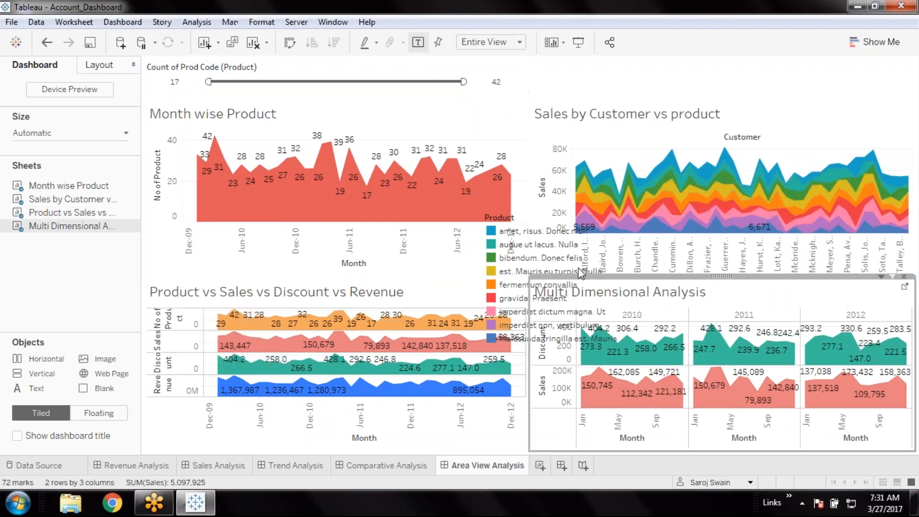
pyautogui.click(201, 25)
pyautogui.moveTo(240, 235)
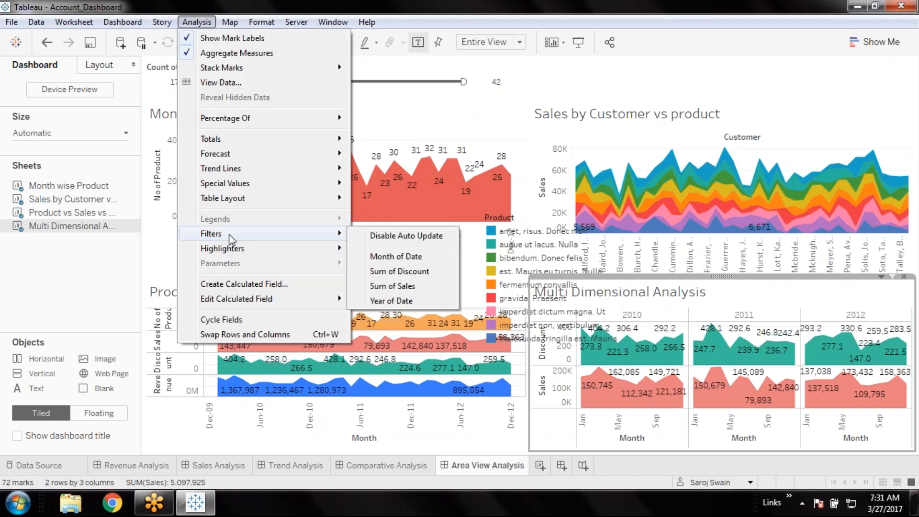
pyautogui.click(429, 302)
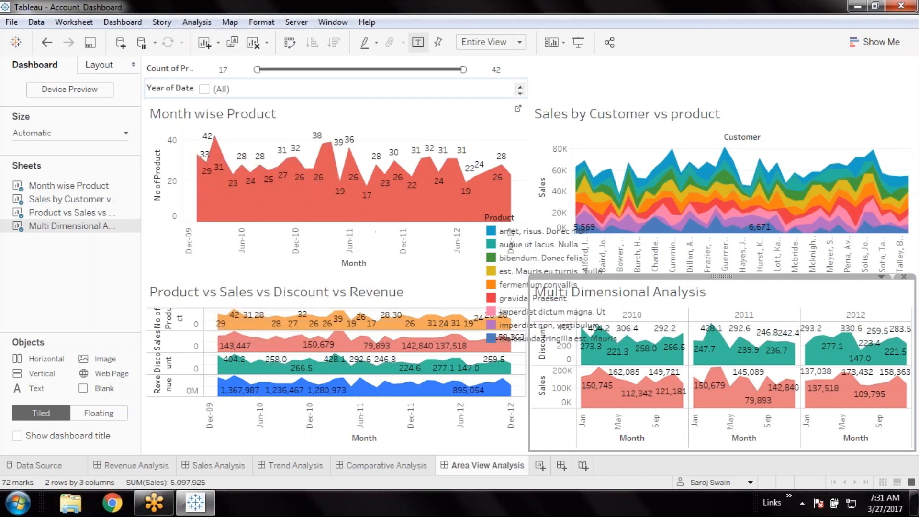
pyautogui.click(340, 78)
pyautogui.moveTo(340, 78); pyautogui.dragTo(560, 60)
# Step: Narrow the Count of Prod Code and Year of Date filters to free space at the end of the filter strip
pyautogui.click(493, 74)
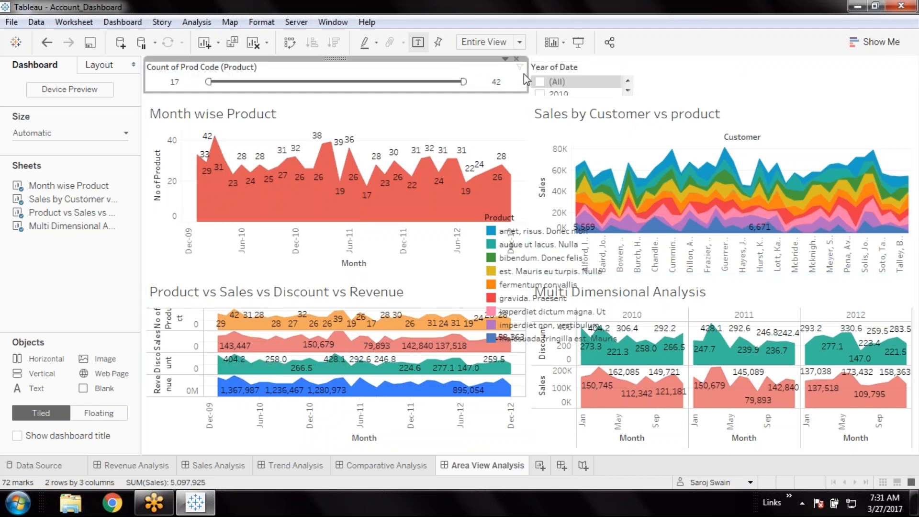
pyautogui.moveTo(523, 75); pyautogui.dragTo(335, 76)
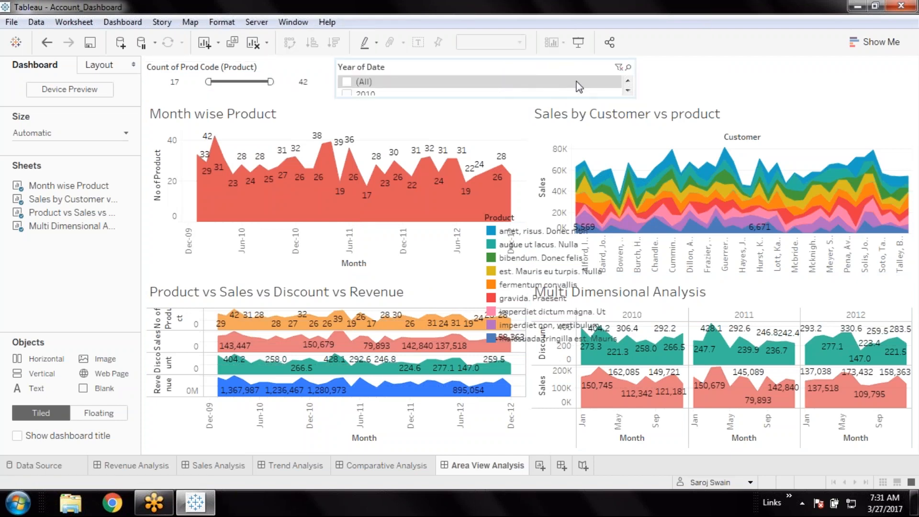
pyautogui.moveTo(633, 79); pyautogui.dragTo(488, 77)
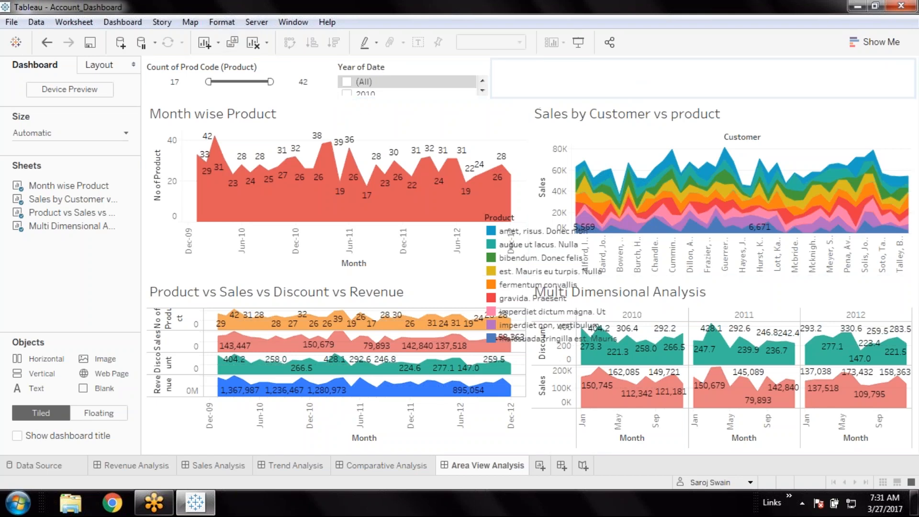
# Step: Show the Customer filter for the Sales by Customer vs product chart and place it after Year of Date in the filter strip
pyautogui.click(690, 117)
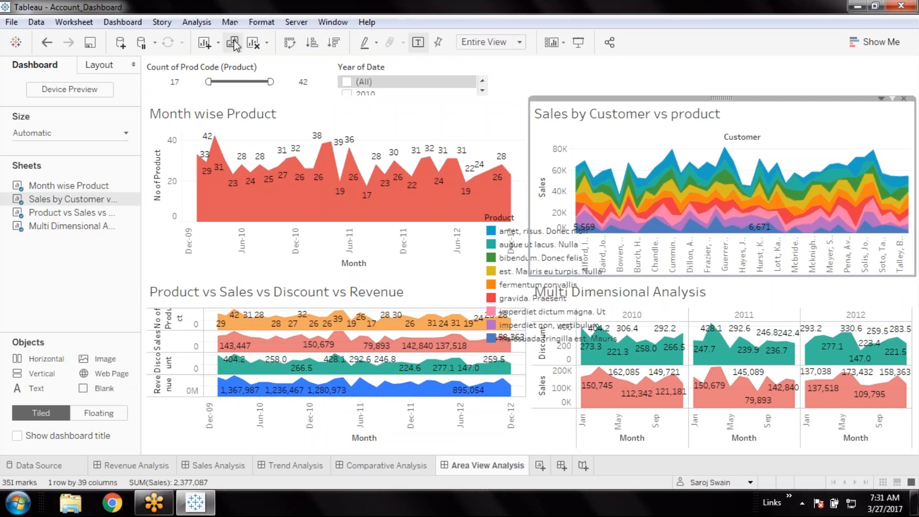
pyautogui.click(196, 22)
pyautogui.moveTo(318, 233)
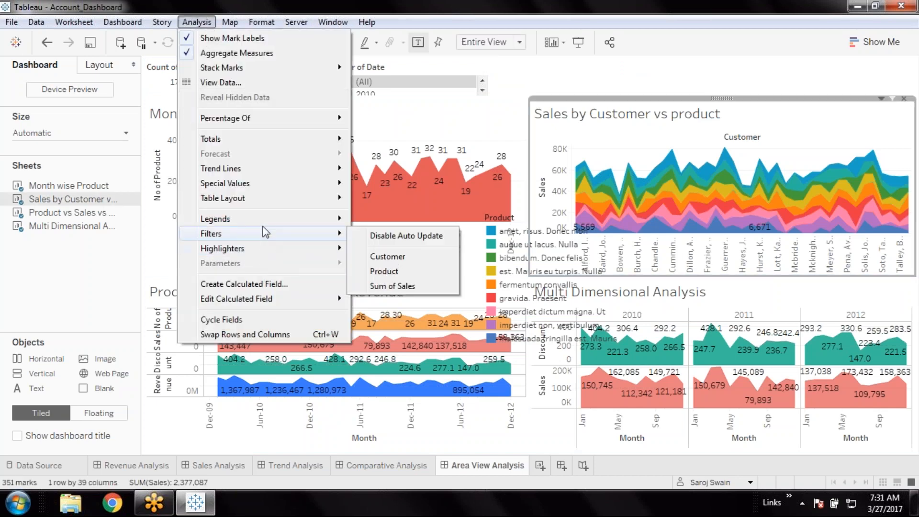
pyautogui.click(400, 259)
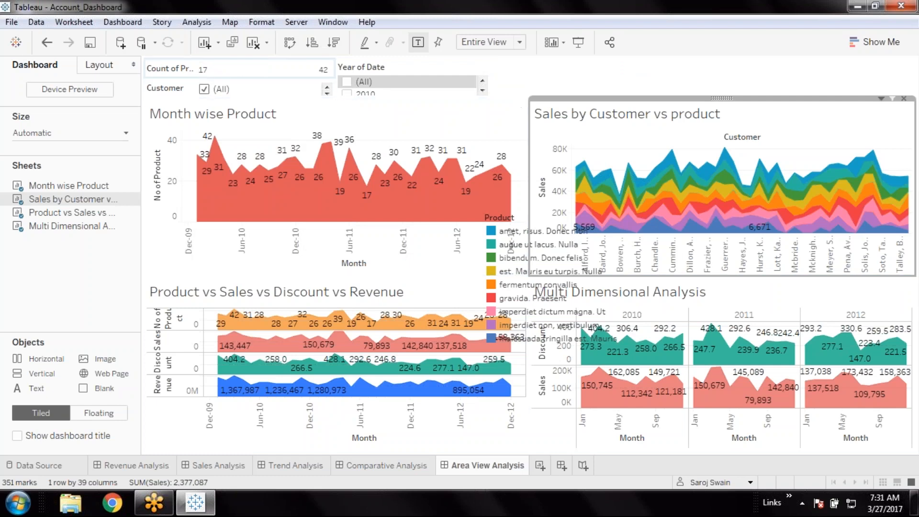
pyautogui.click(283, 93)
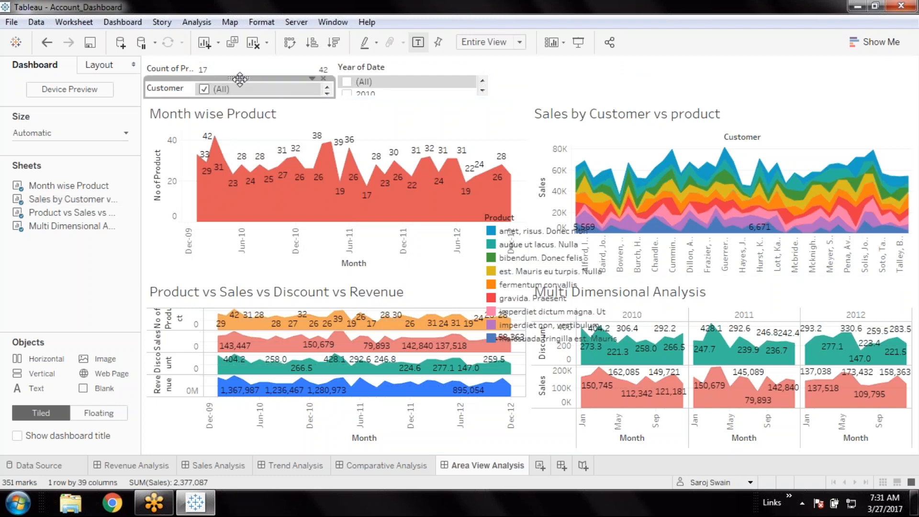
pyautogui.moveTo(239, 78); pyautogui.dragTo(544, 72)
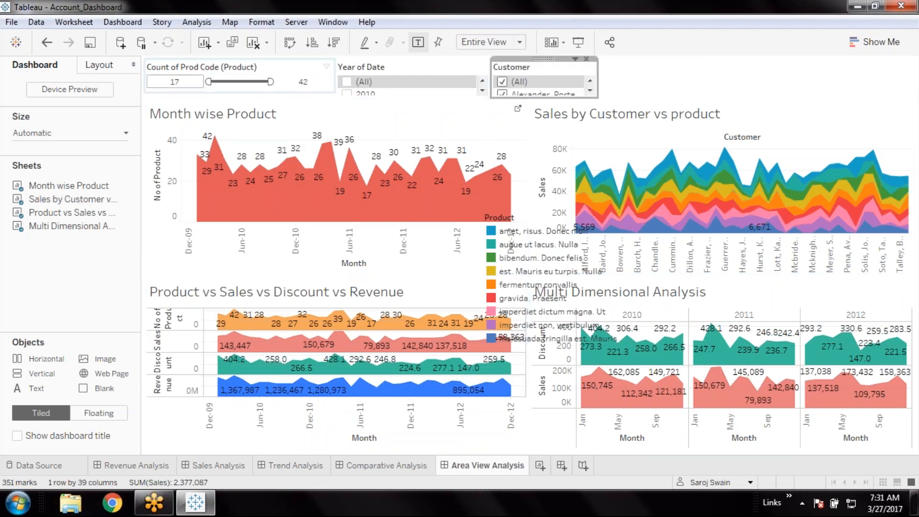
# Step: Show the Product filter for the Sales by Customer vs product chart and place it after Customer in the filter strip
pyautogui.click(188, 24)
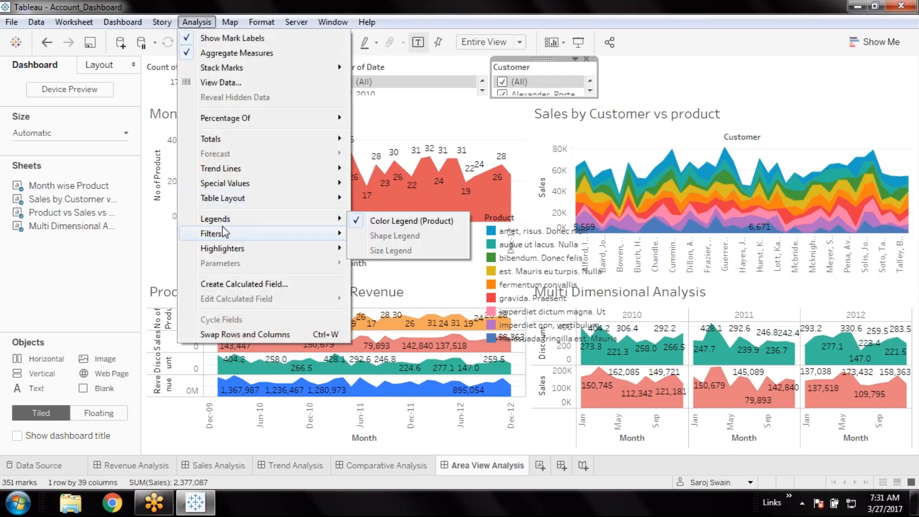
pyautogui.moveTo(225, 233)
pyautogui.click(389, 272)
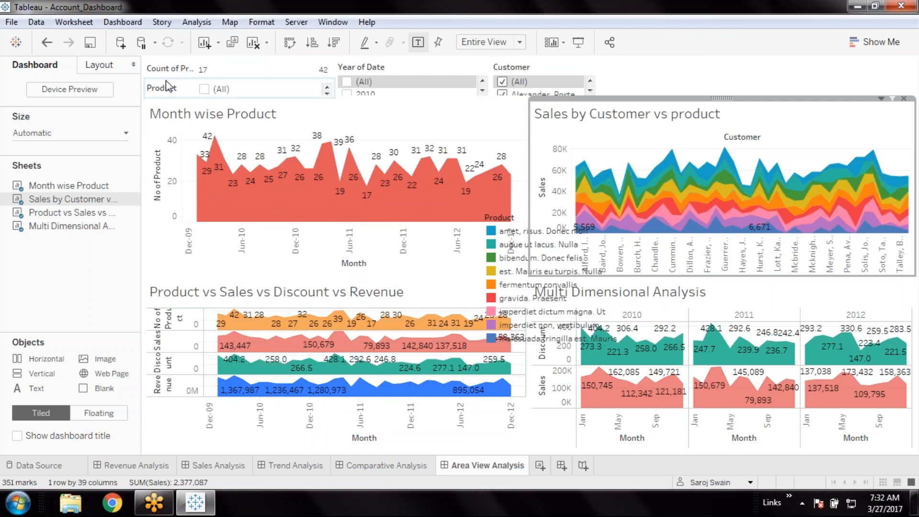
pyautogui.click(228, 88)
pyautogui.moveTo(240, 78); pyautogui.dragTo(664, 76)
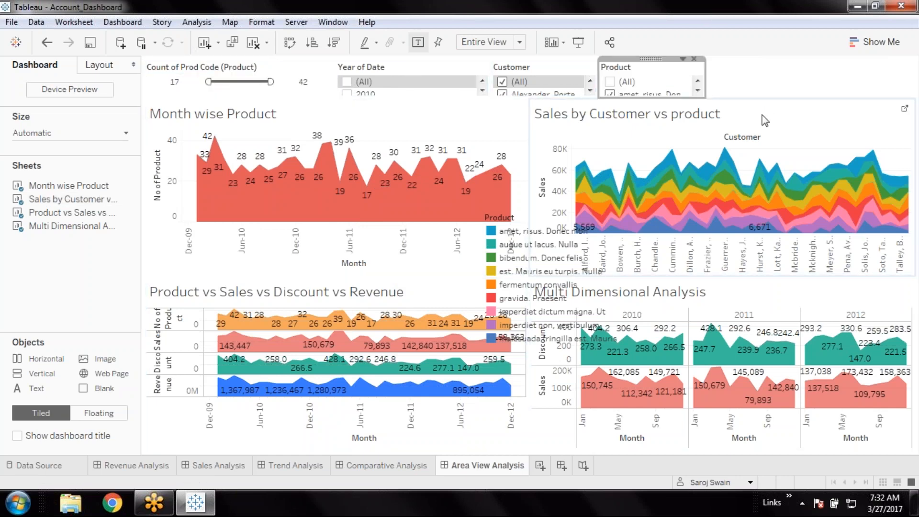
# Step: Move the Year of Date filter to the start of the filter strip and change it to Multiple Values (dropdown)
pyautogui.click(410, 70)
pyautogui.moveTo(413, 59); pyautogui.dragTo(181, 73)
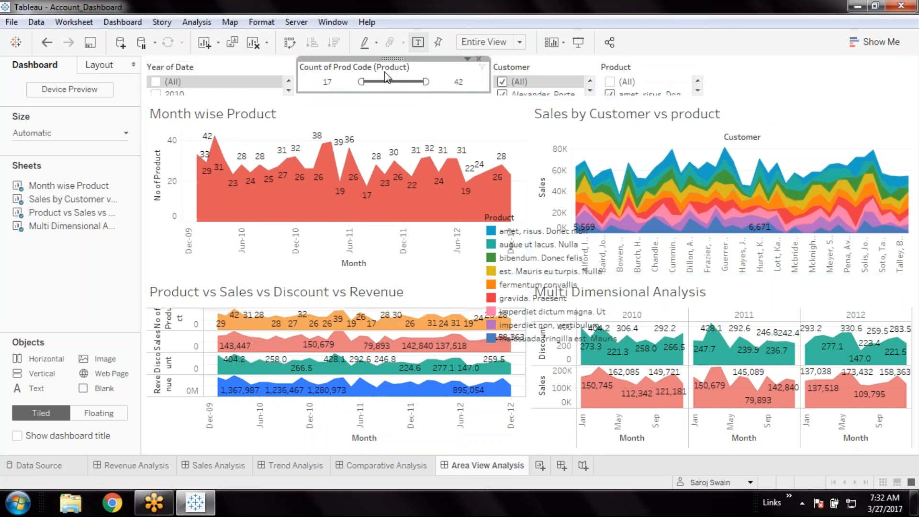
pyautogui.click(255, 67)
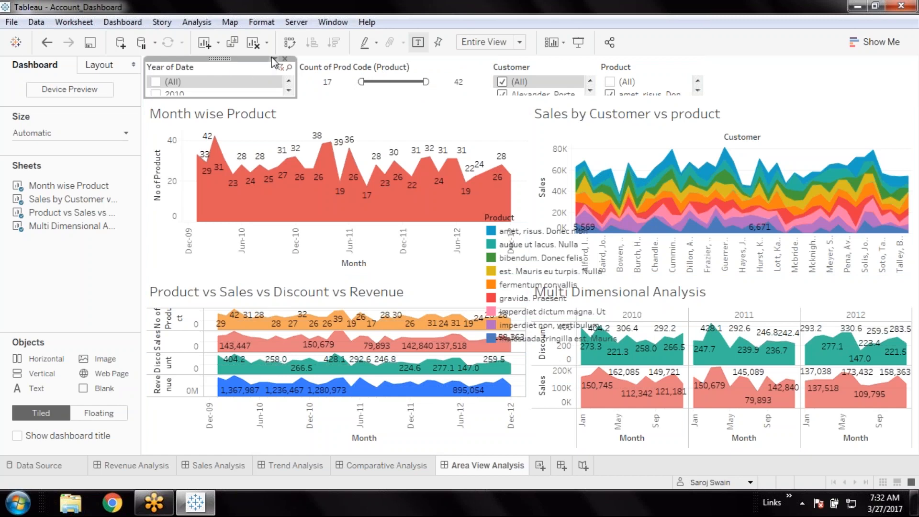
pyautogui.click(272, 57)
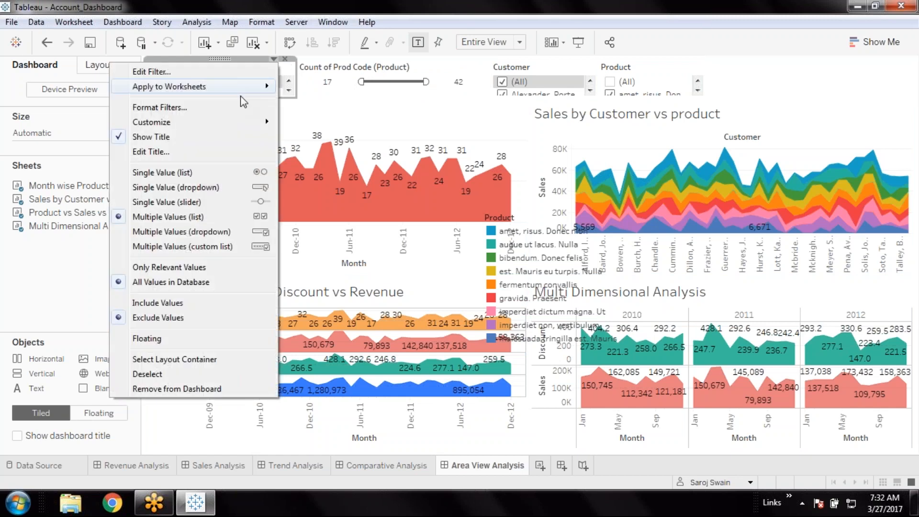
pyautogui.click(215, 237)
# Step: Remove the Count of Prod Code (Product) filter from the dashboard
pyautogui.click(399, 69)
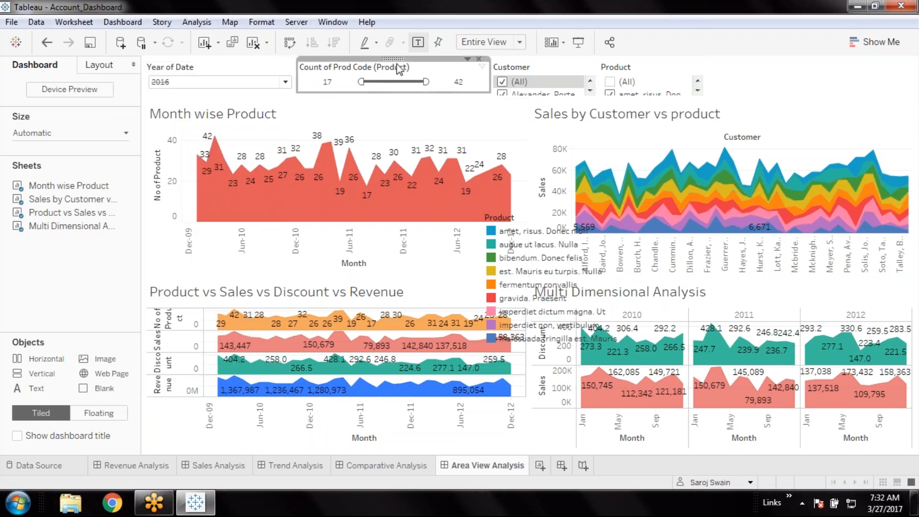
pyautogui.click(468, 61)
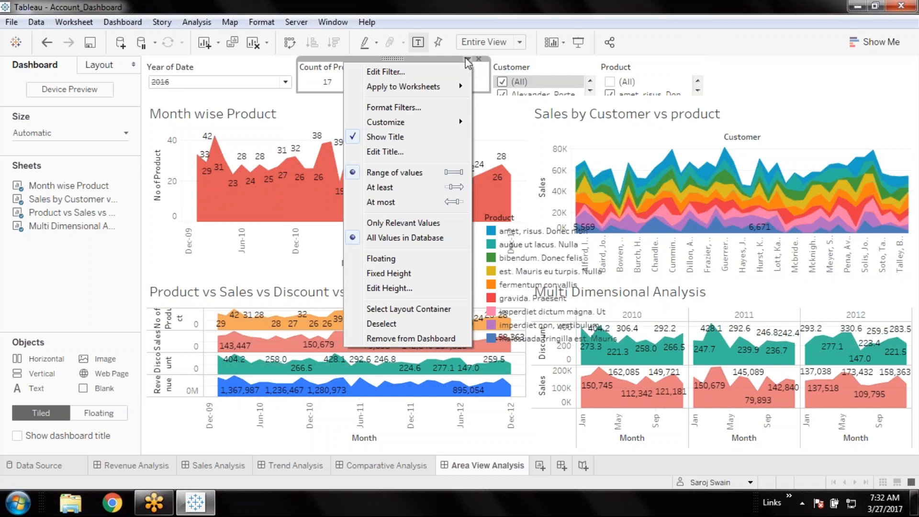
pyautogui.click(321, 77)
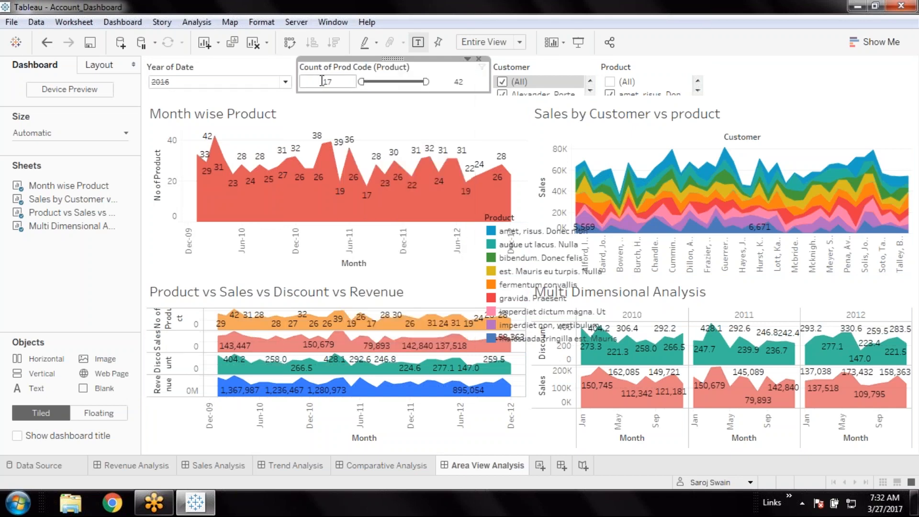
pyautogui.click(480, 59)
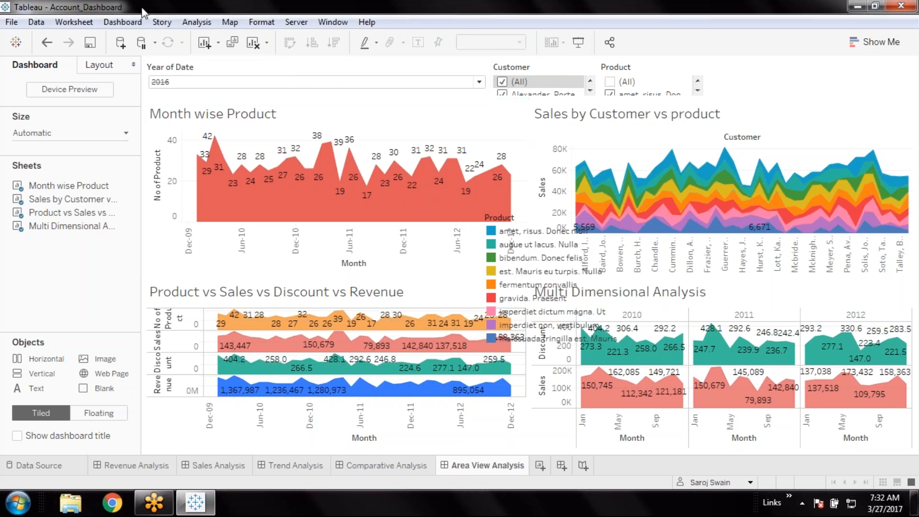
# Step: Show the Month of Date filter for the Month wise Product chart
pyautogui.click(164, 22)
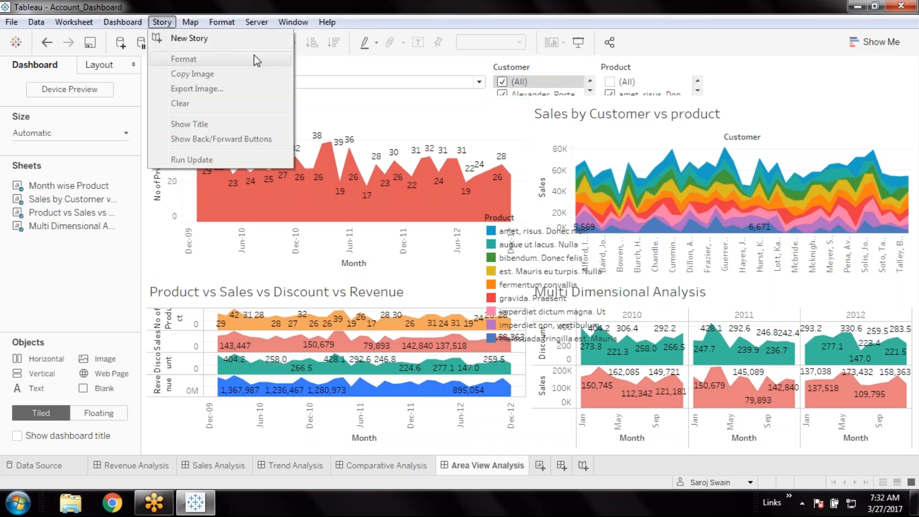
pyautogui.click(397, 113)
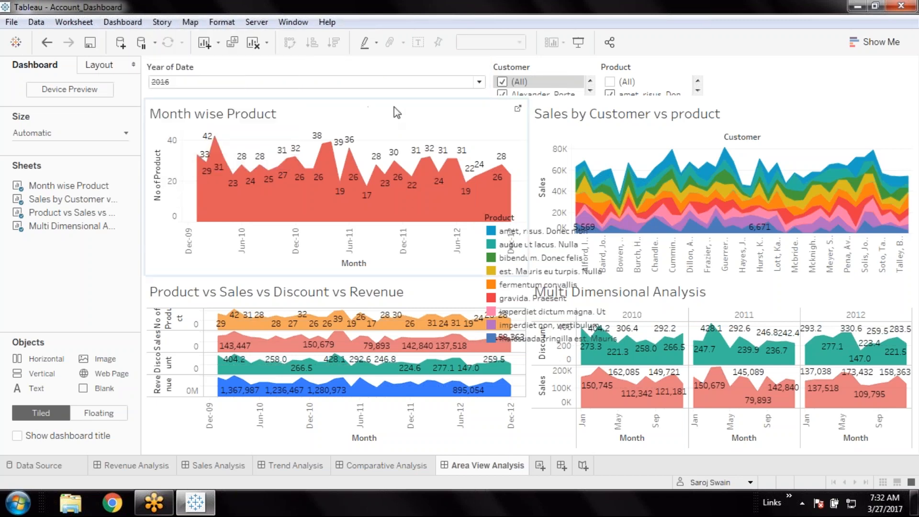
pyautogui.click(312, 113)
pyautogui.click(199, 24)
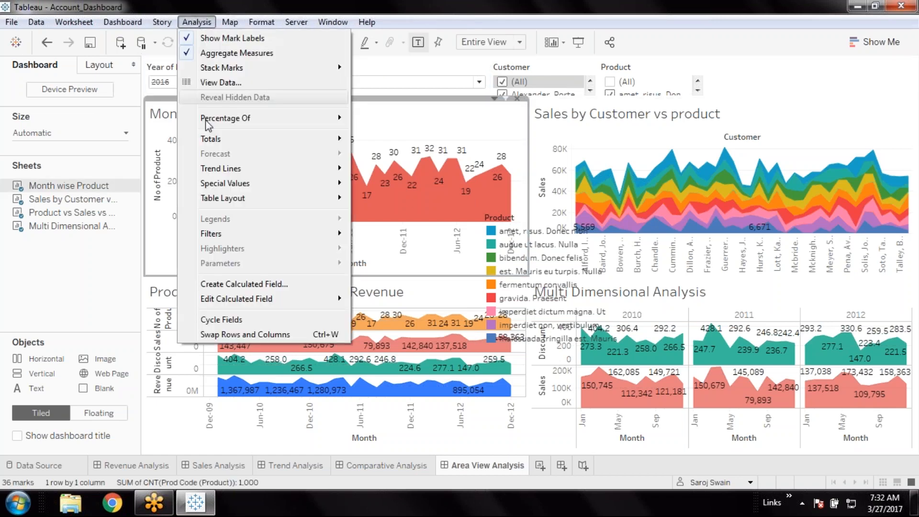
pyautogui.moveTo(225, 232)
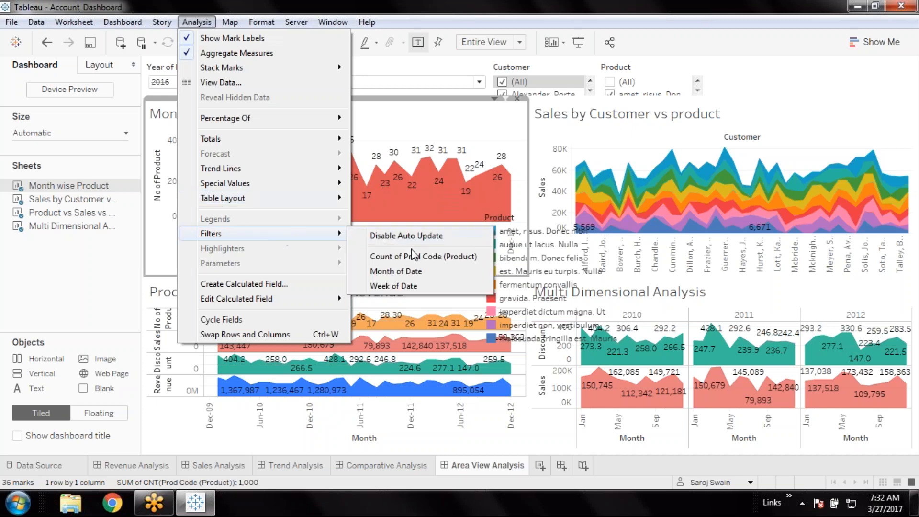
pyautogui.click(404, 273)
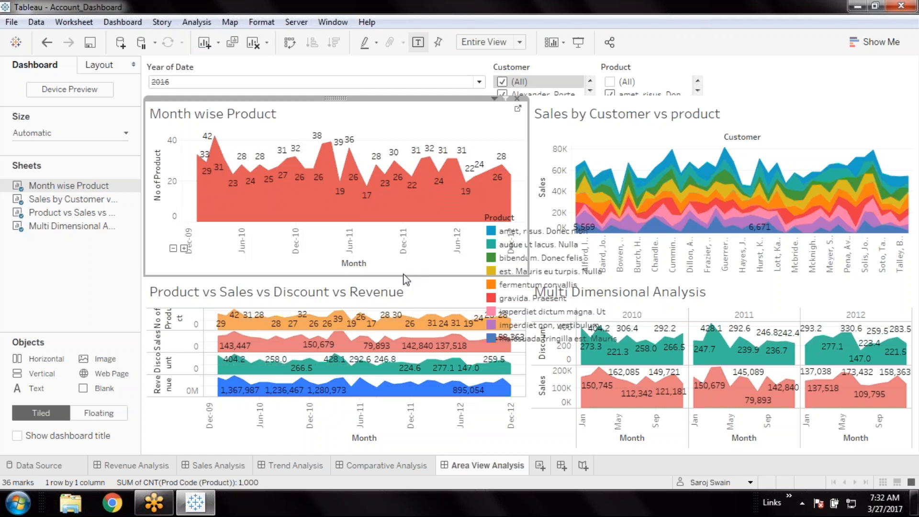
pyautogui.click(197, 22)
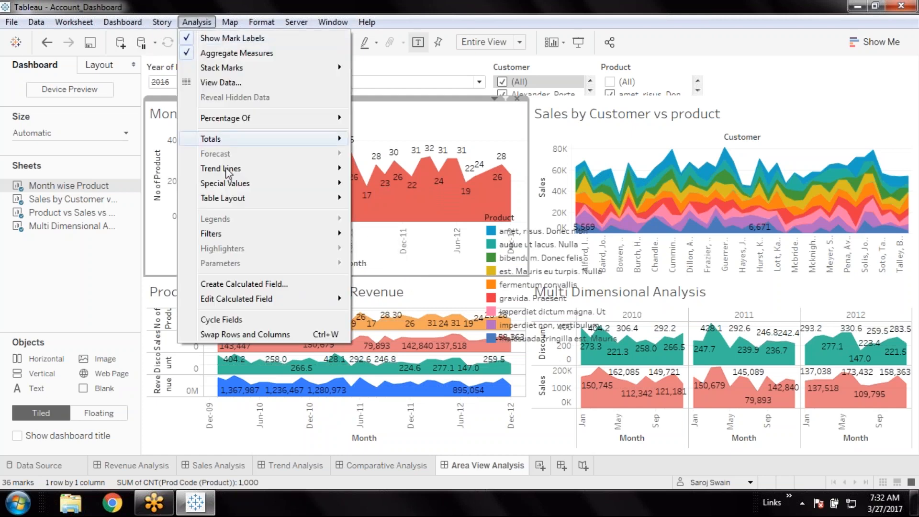
pyautogui.moveTo(259, 235)
pyautogui.click(416, 274)
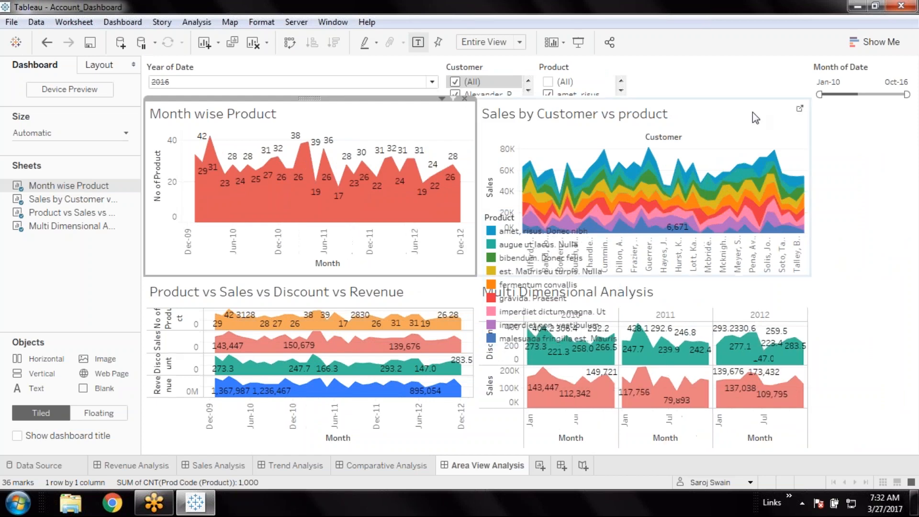
# Step: Place the Month of Date filter between Year of Date and Customer, and widen it by narrowing Year of Date
pyautogui.click(866, 58)
pyautogui.moveTo(866, 57); pyautogui.dragTo(378, 87)
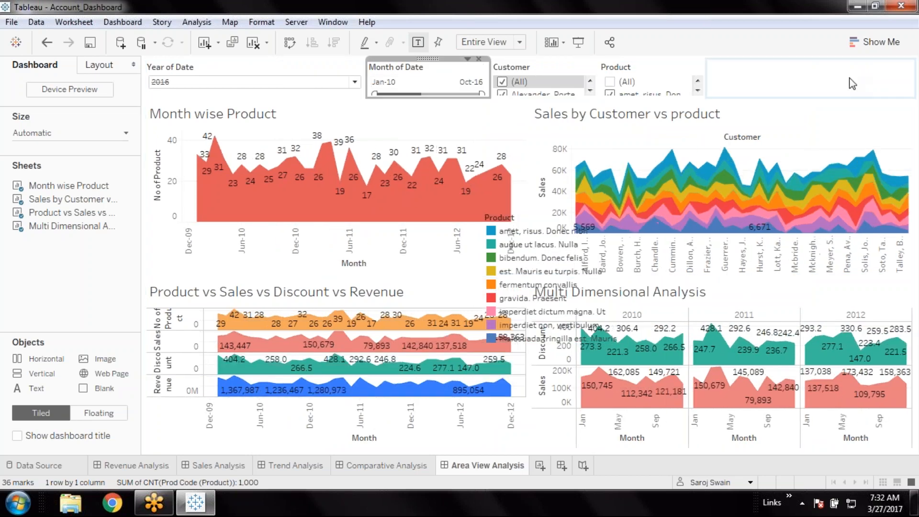
pyautogui.click(263, 73)
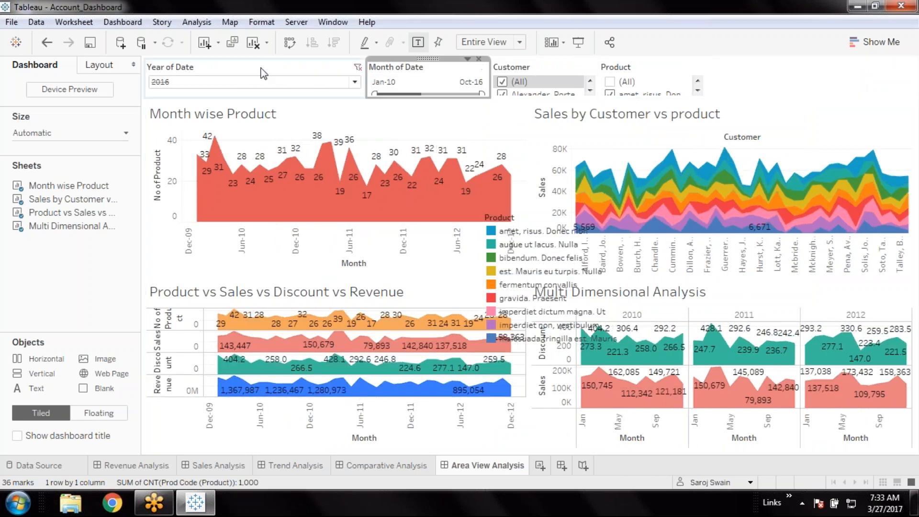
pyautogui.moveTo(365, 81); pyautogui.dragTo(283, 84)
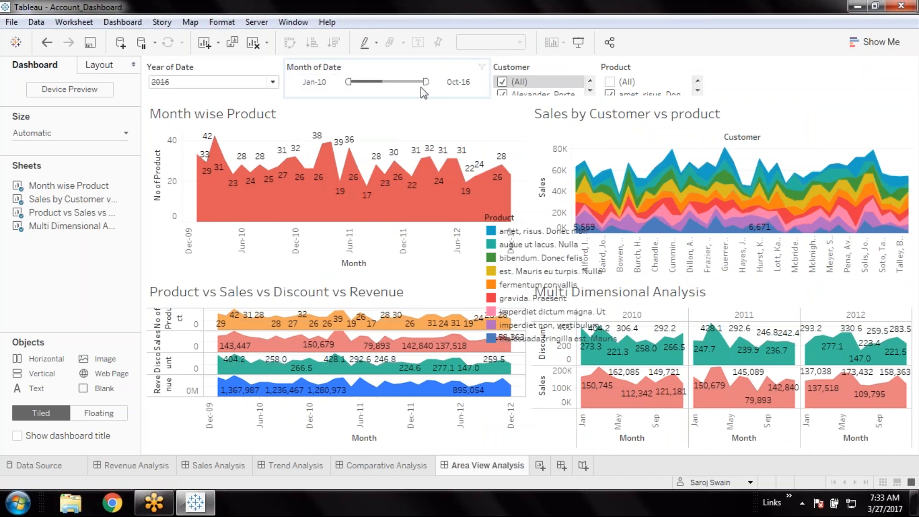
# Step: Change the Customer and Product filters to Multiple Values (dropdown)
pyautogui.click(535, 67)
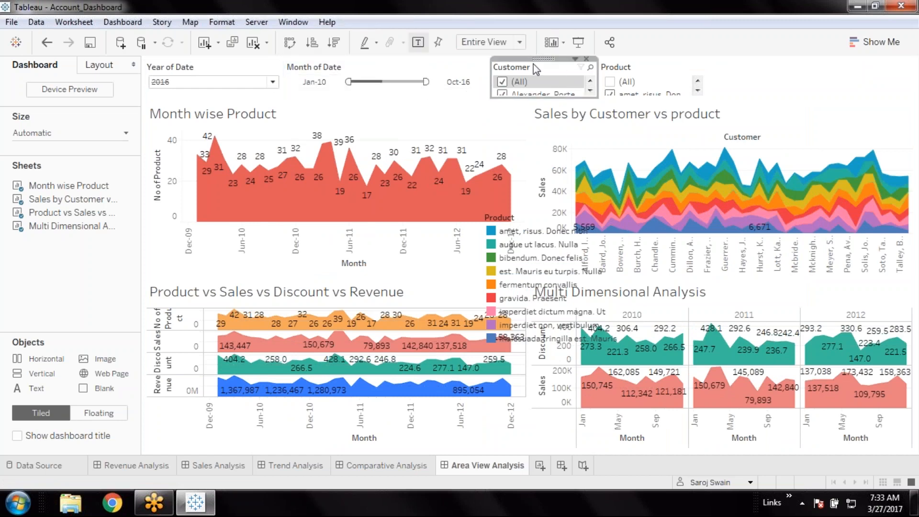
pyautogui.click(576, 60)
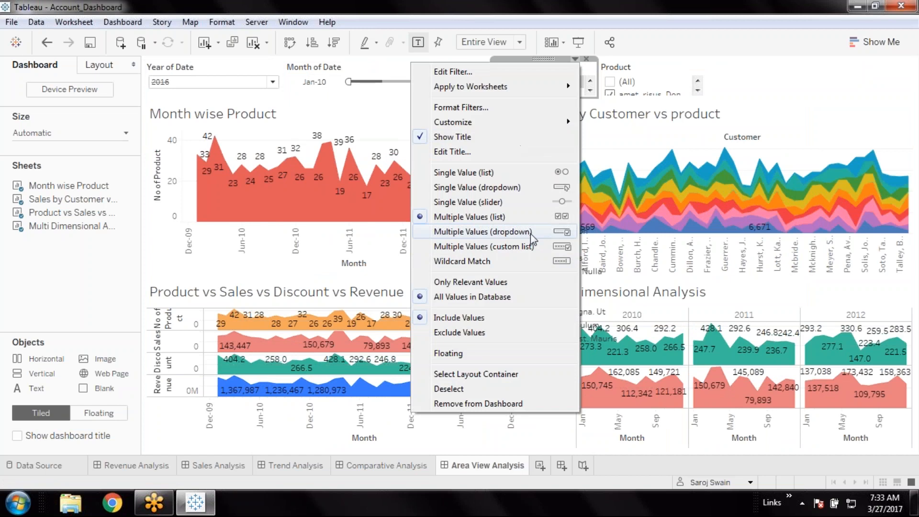
pyautogui.click(531, 234)
pyautogui.click(670, 67)
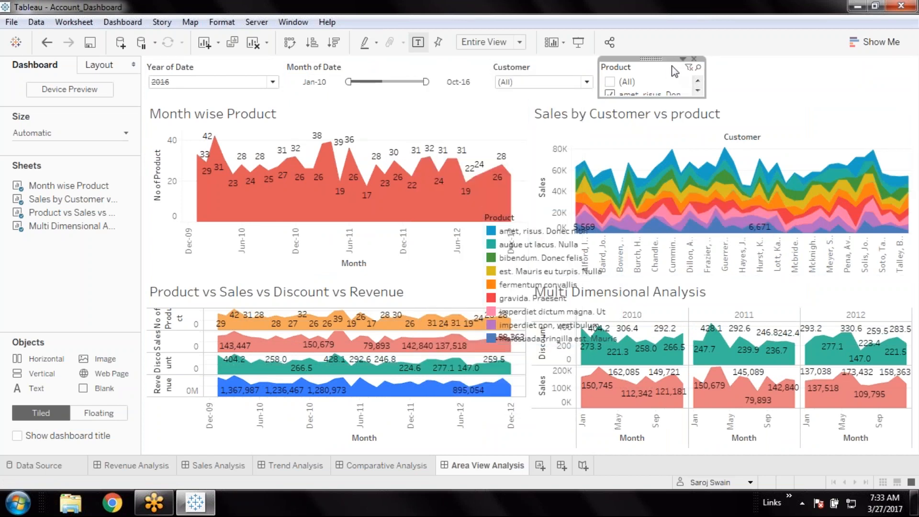
pyautogui.click(683, 59)
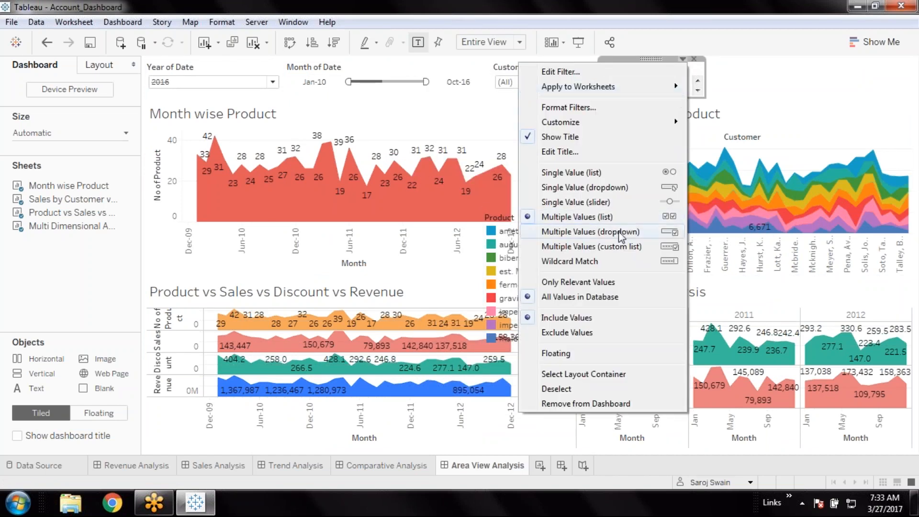
pyautogui.click(699, 232)
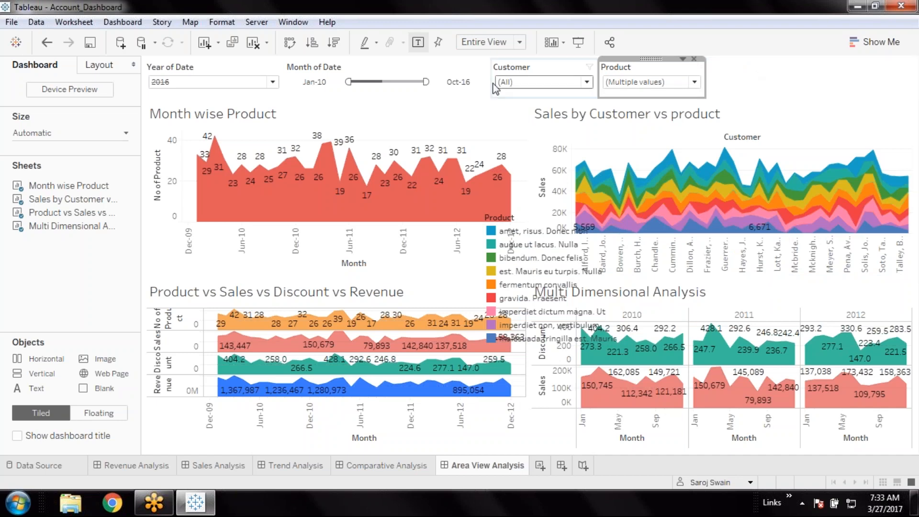
# Step: Change the Month of Date filter to Browse Periods and choose the 1m period
pyautogui.click(322, 70)
pyautogui.rightClick(321, 67)
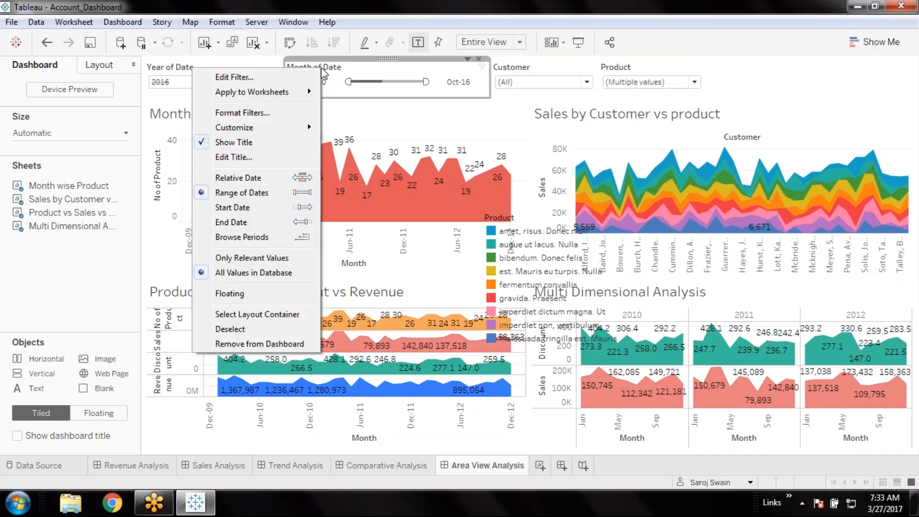
pyautogui.click(286, 238)
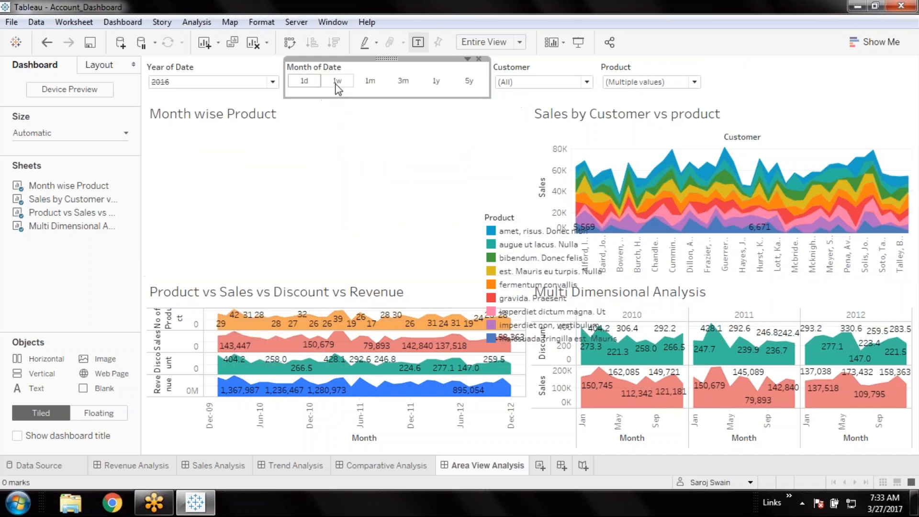
pyautogui.click(369, 82)
# Step: Change the Month of Date filter to a Relative Date of the last 30 months, and remove the filter from the dashboard
pyautogui.rightClick(334, 70)
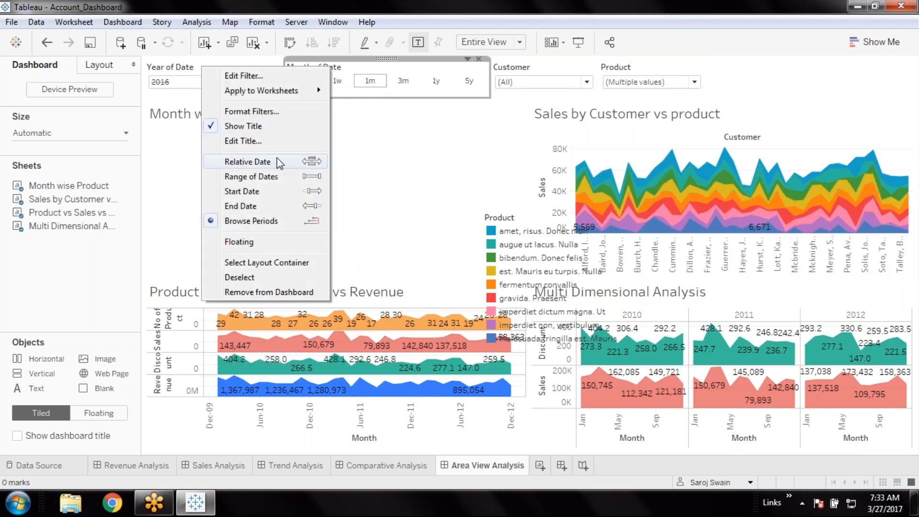
pyautogui.click(277, 160)
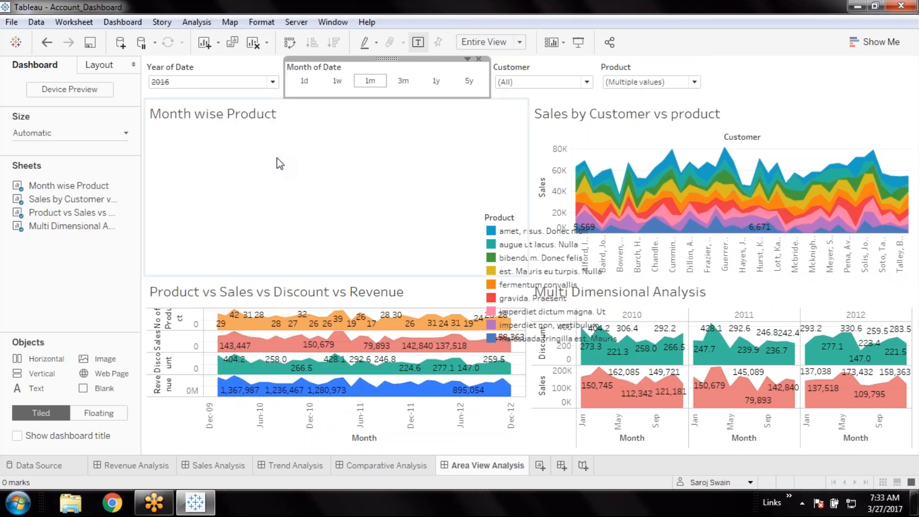
pyautogui.click(479, 86)
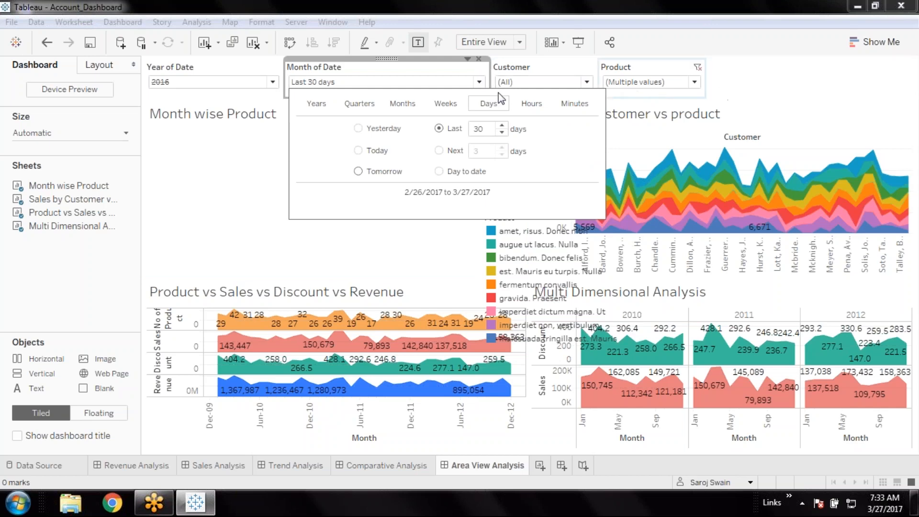
pyautogui.click(396, 106)
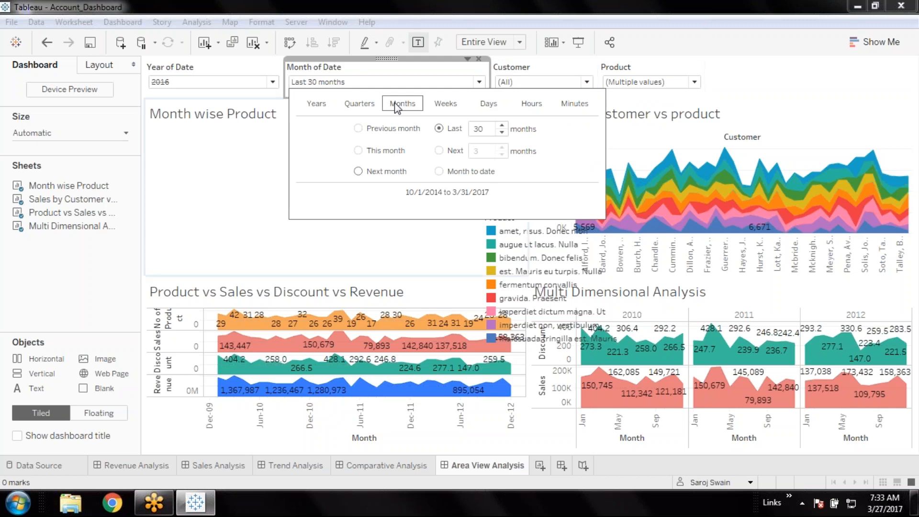
pyautogui.click(430, 71)
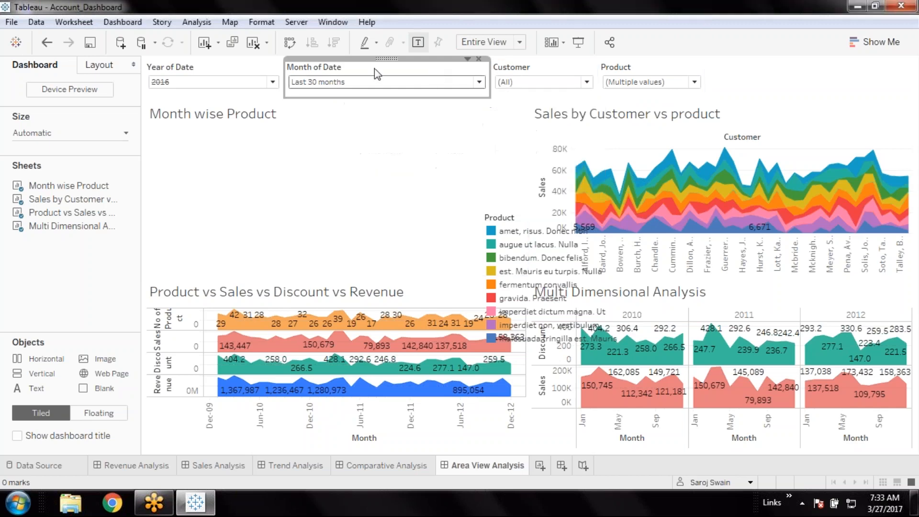
pyautogui.click(478, 58)
# Step: Show the Month of Date filter of the Product vs Sales vs Discount vs Revenue sheet between Year of Date and Customer, and make the filter strip slightly taller
pyautogui.click(321, 283)
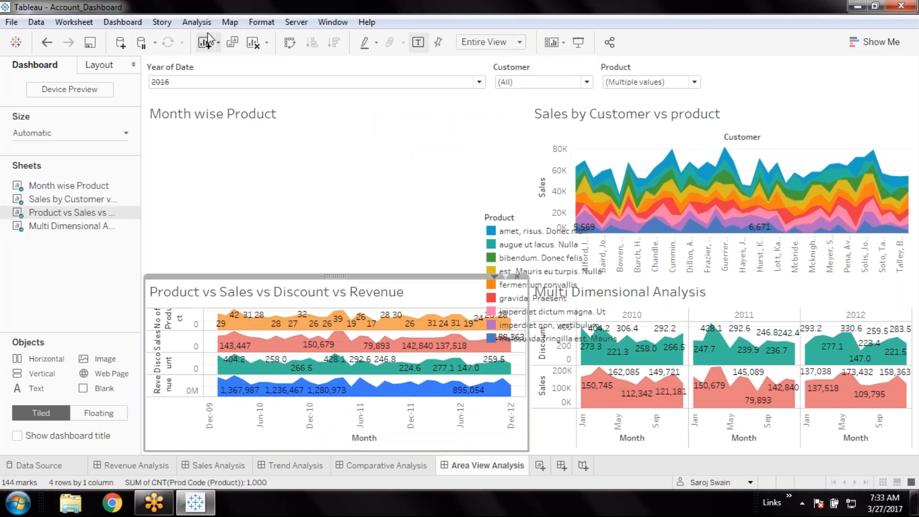
pyautogui.click(197, 23)
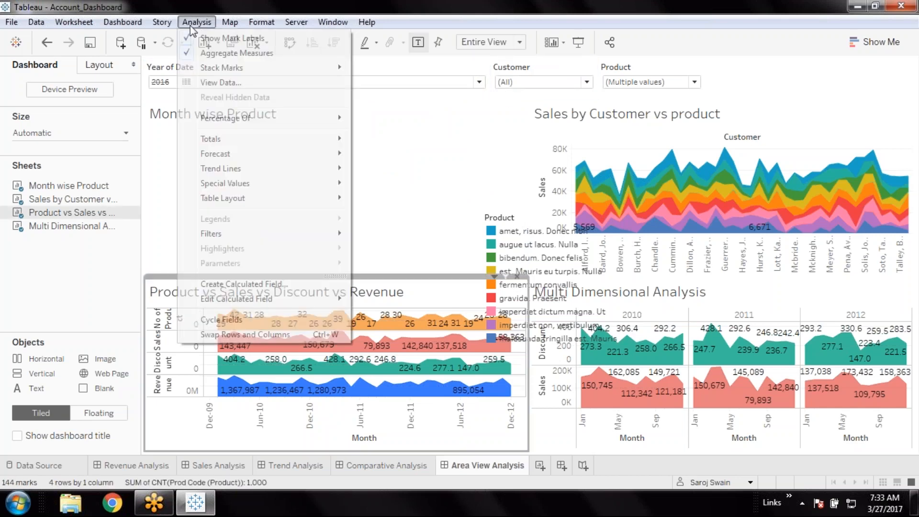
pyautogui.moveTo(238, 235)
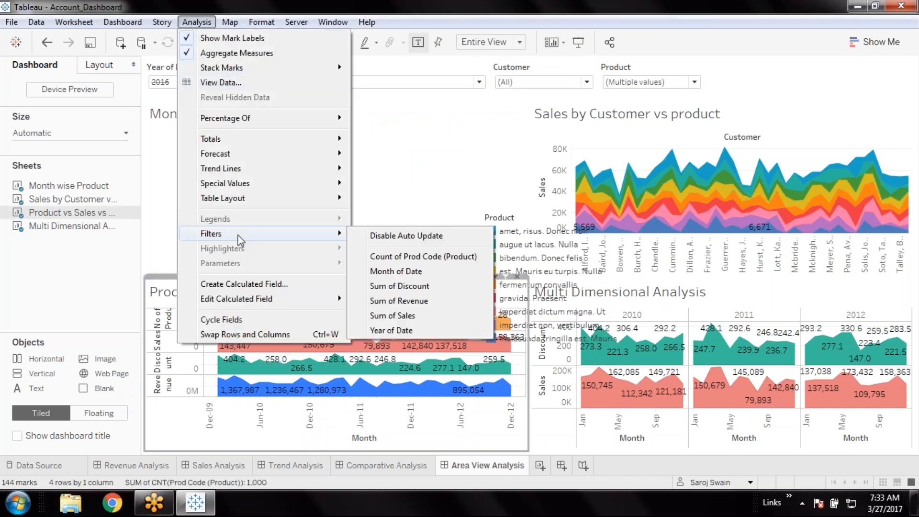
pyautogui.click(423, 272)
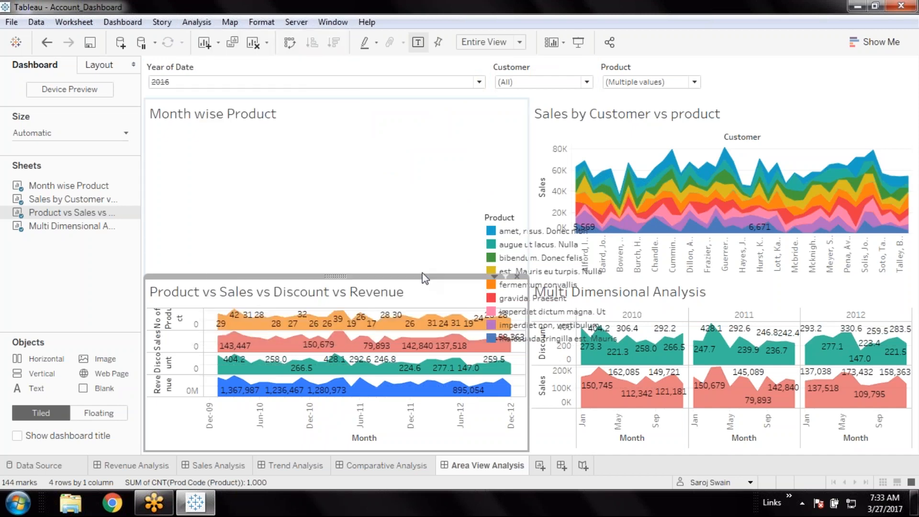
pyautogui.click(869, 64)
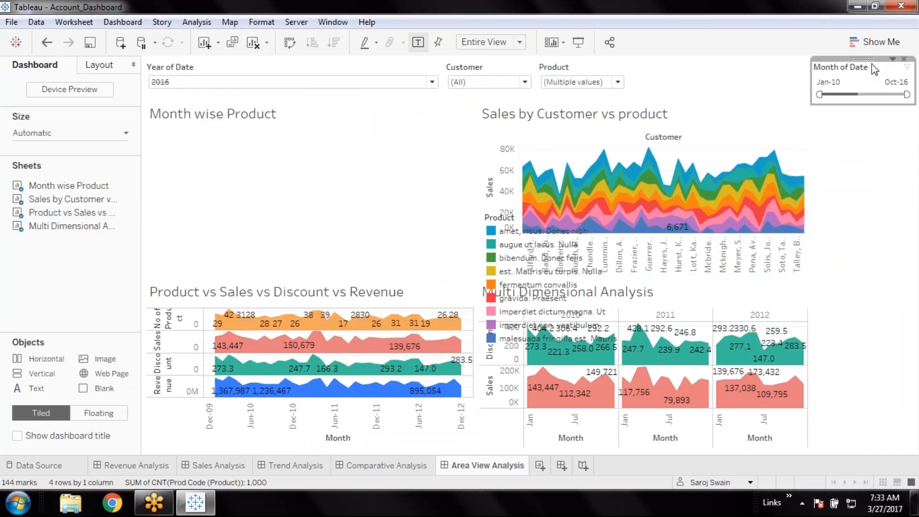
pyautogui.moveTo(869, 61); pyautogui.dragTo(448, 75)
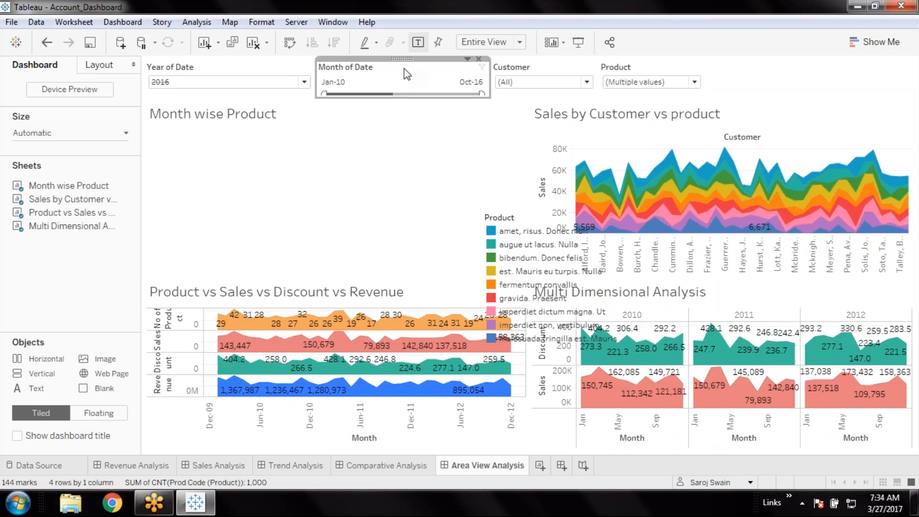
pyautogui.moveTo(410, 98); pyautogui.dragTo(411, 101)
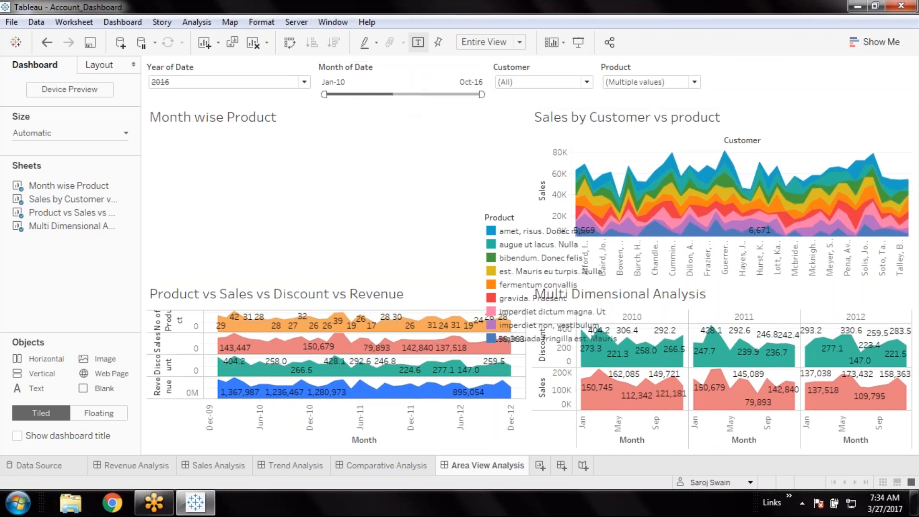
# Step: Narrow the Year of Date filter to give Month of Date more room, and widen the Customer and Product filters
pyautogui.click(200, 65)
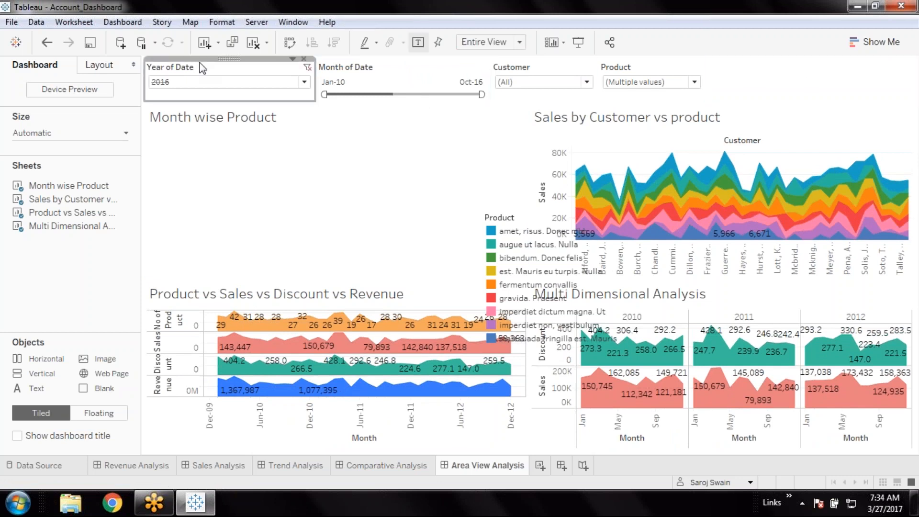
pyautogui.moveTo(314, 82); pyautogui.dragTo(271, 83)
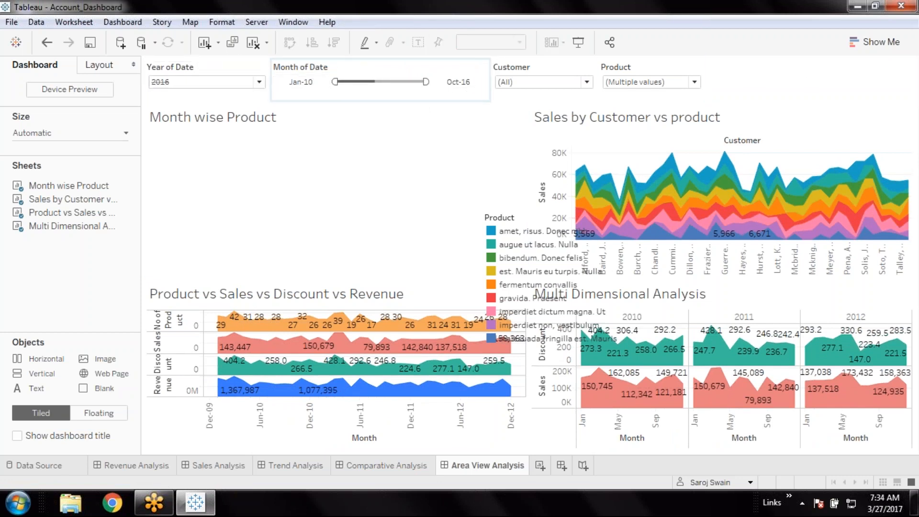
pyautogui.click(592, 77)
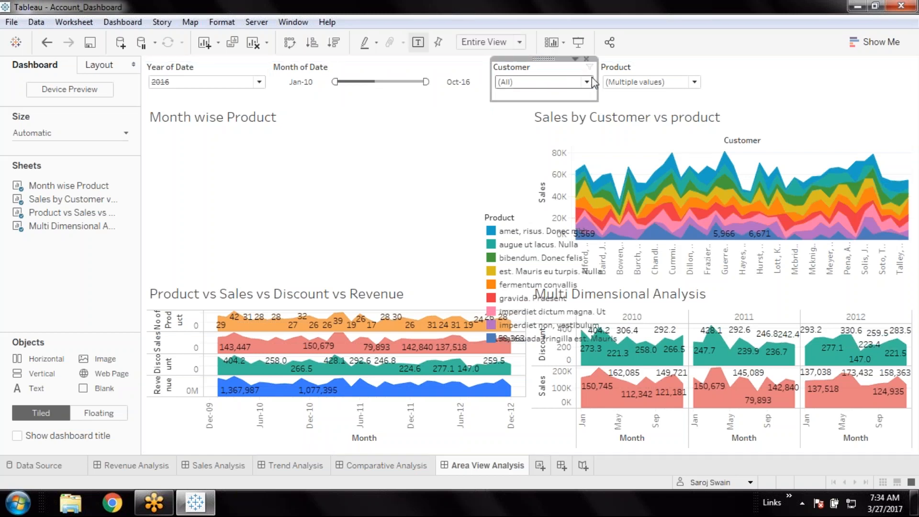
pyautogui.moveTo(596, 79); pyautogui.dragTo(634, 82)
pyautogui.click(693, 90)
pyautogui.moveTo(706, 86); pyautogui.dragTo(779, 82)
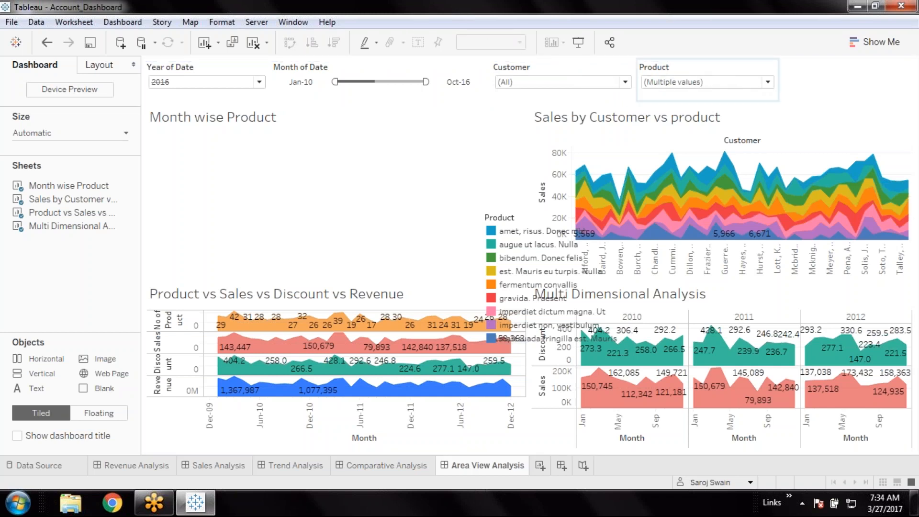
# Step: Open the filter formatting for Year of Date and display its body shading colours
pyautogui.click(188, 67)
pyautogui.click(359, 67)
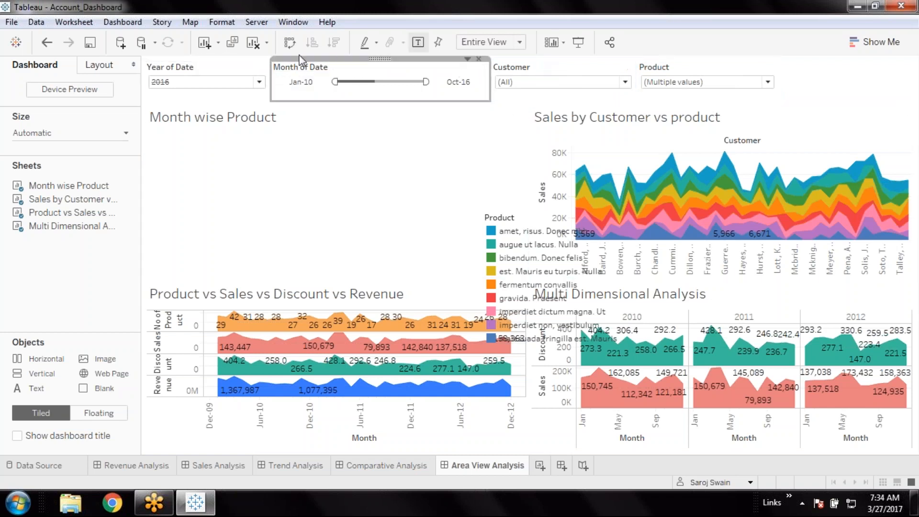
pyautogui.click(250, 66)
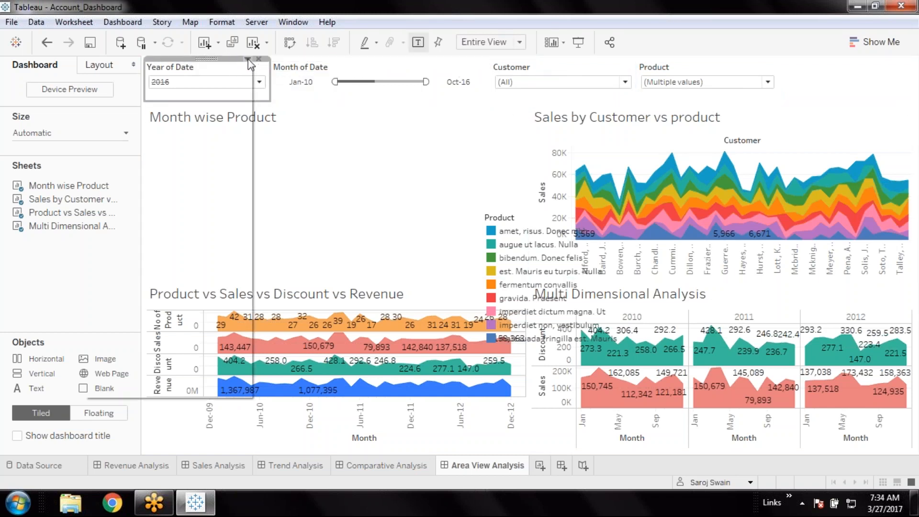
pyautogui.click(248, 59)
pyautogui.click(142, 108)
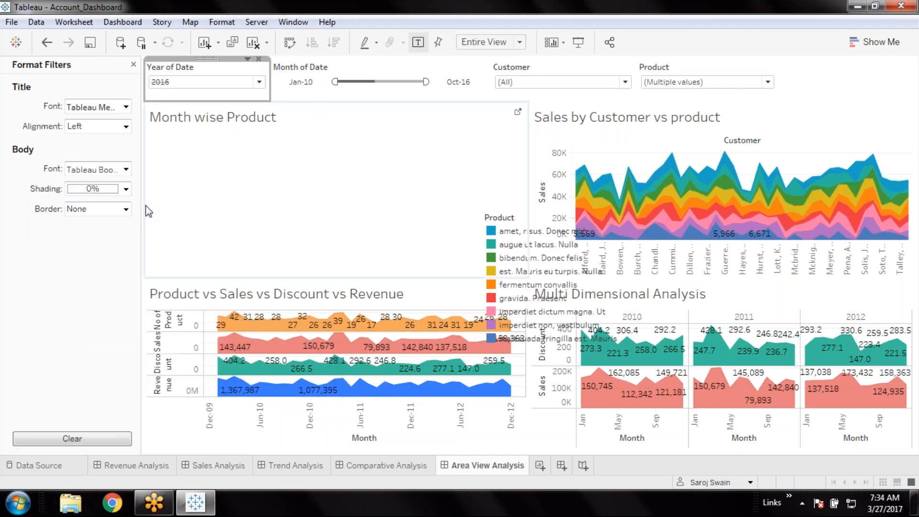
pyautogui.click(125, 189)
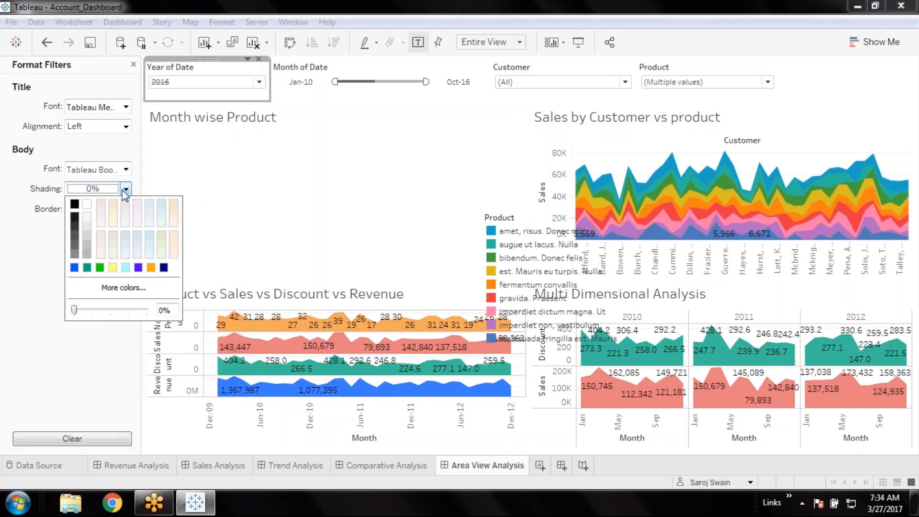
# Step: Try yellow, light cyan and orange as the body shading of the Year of Date filter
pyautogui.click(114, 270)
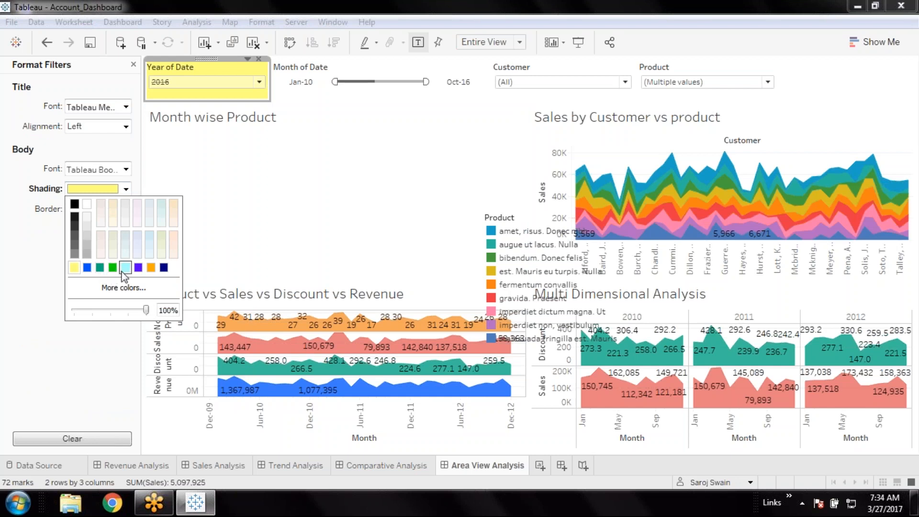
pyautogui.click(124, 267)
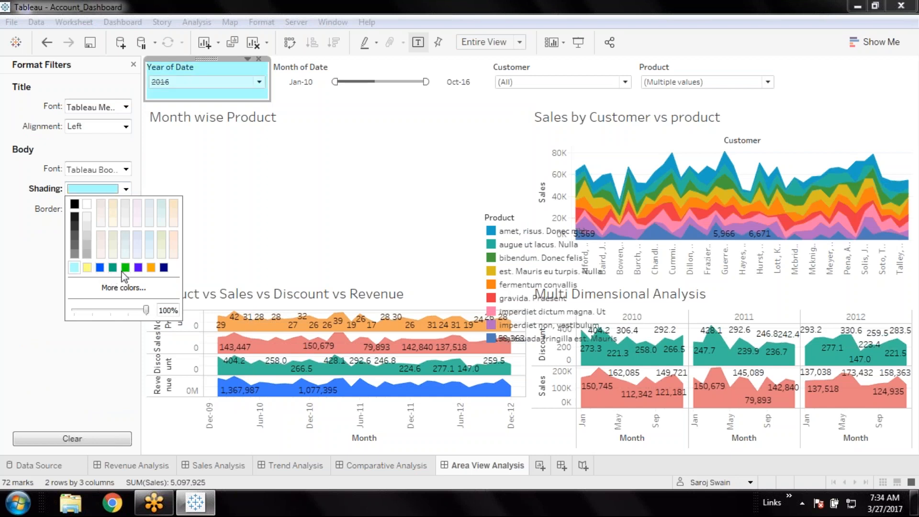
pyautogui.click(151, 270)
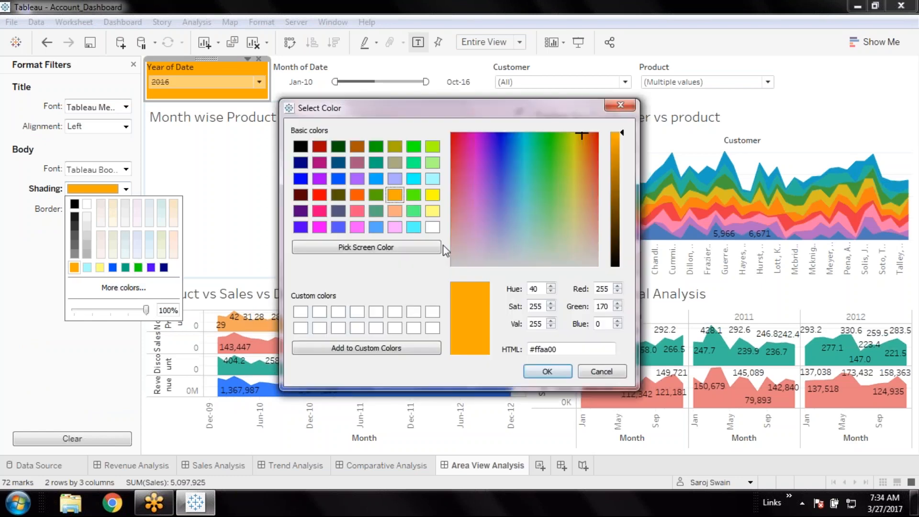
# Step: Set the Year of Date filter's shading to the light yellow #ffff7f at 49% opacity
pyautogui.click(433, 211)
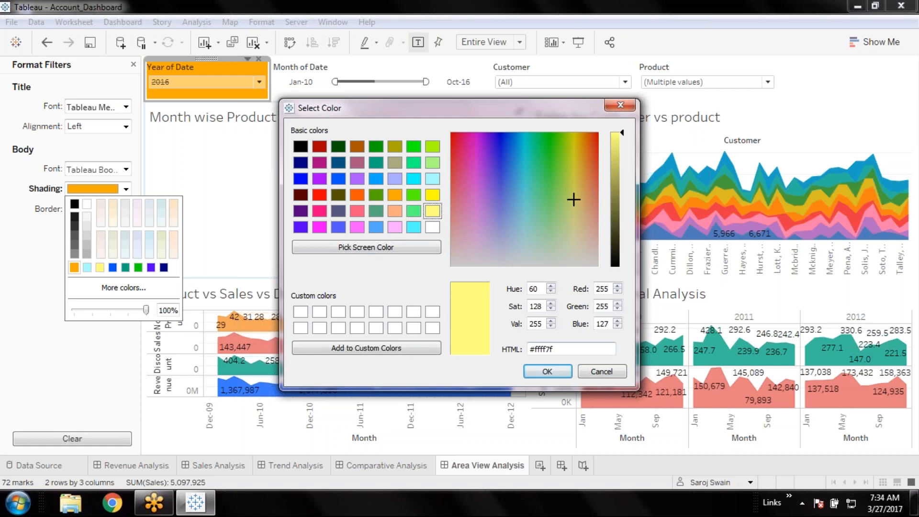
pyautogui.click(547, 372)
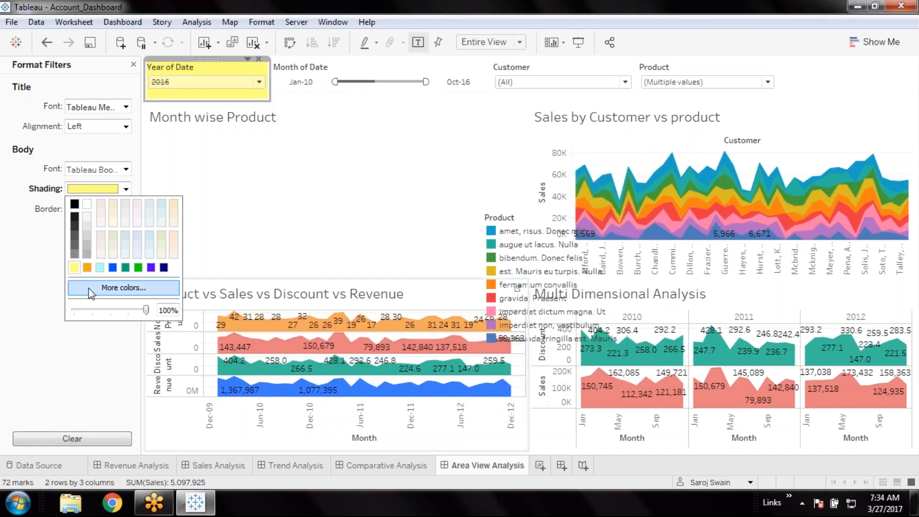
pyautogui.moveTo(146, 310); pyautogui.dragTo(110, 312)
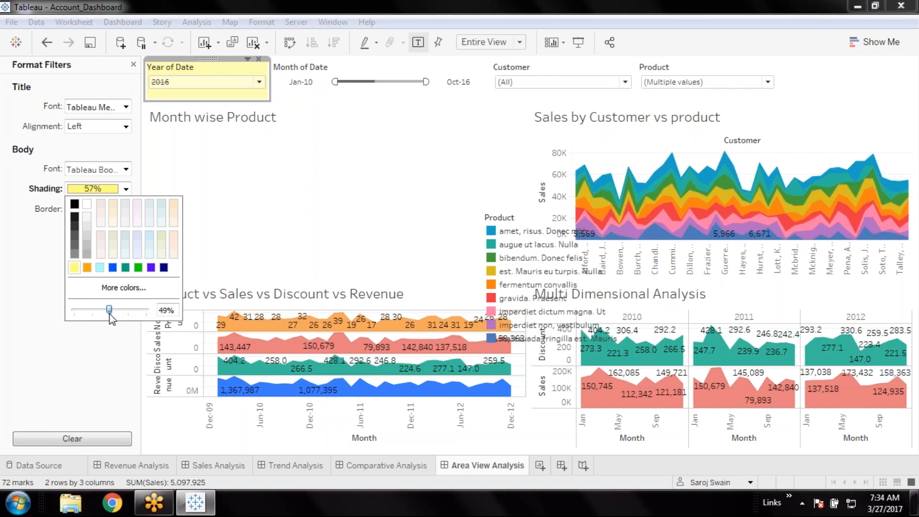
pyautogui.click(114, 342)
# Step: Shade the Month of Date filter with the same light yellow at 50% opacity
pyautogui.click(386, 68)
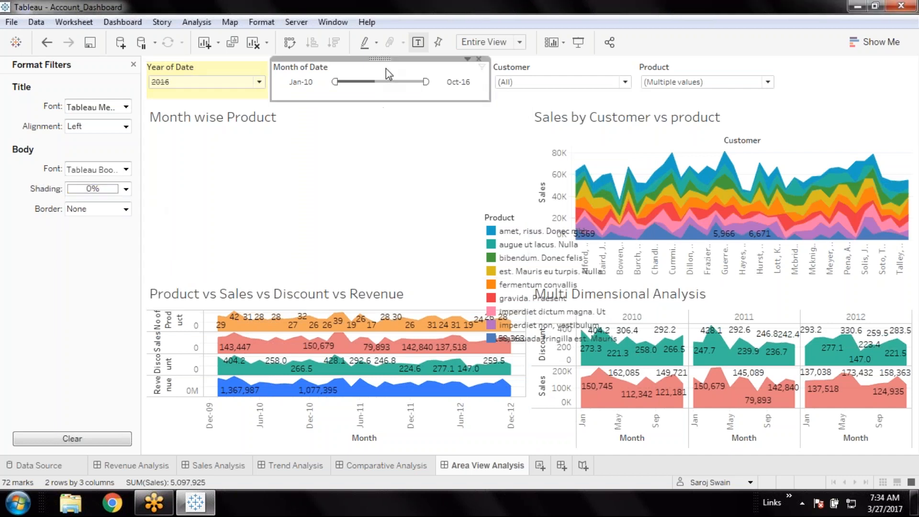
pyautogui.click(125, 189)
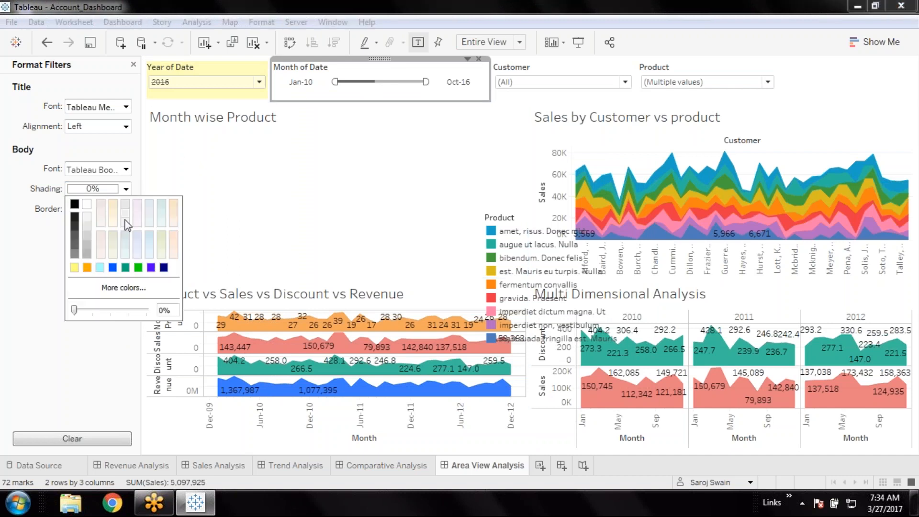
pyautogui.click(76, 268)
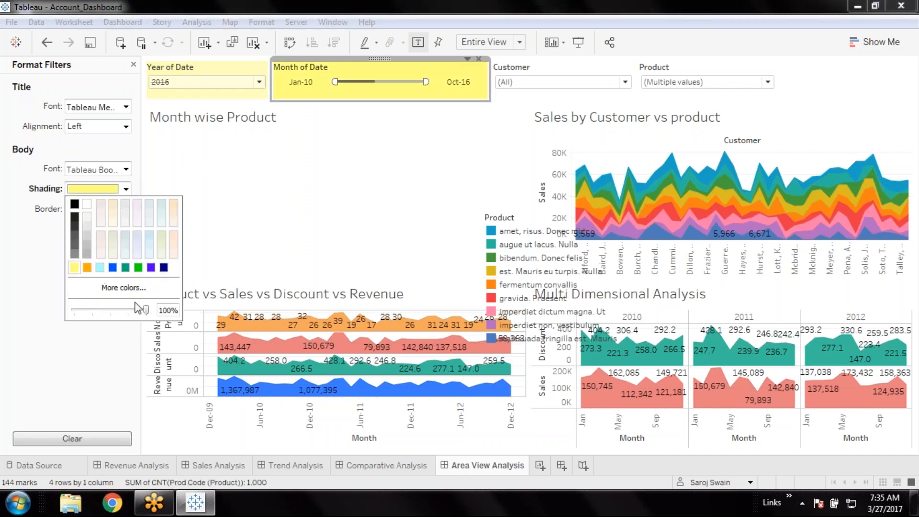
pyautogui.moveTo(146, 310); pyautogui.dragTo(110, 319)
pyautogui.doubleClick(164, 311)
pyautogui.write('5')
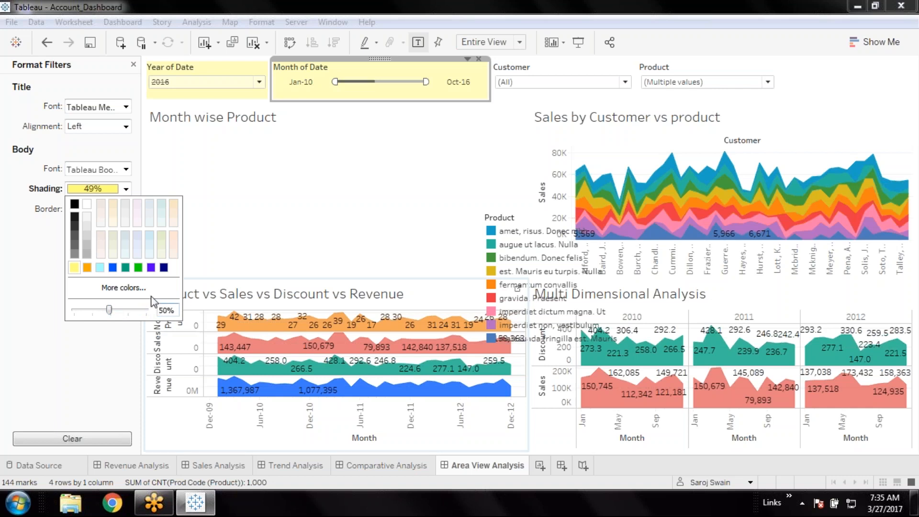
pyautogui.click(93, 346)
# Step: Shade the Customer filter with the same light yellow and enter an opacity of 50%
pyautogui.click(550, 67)
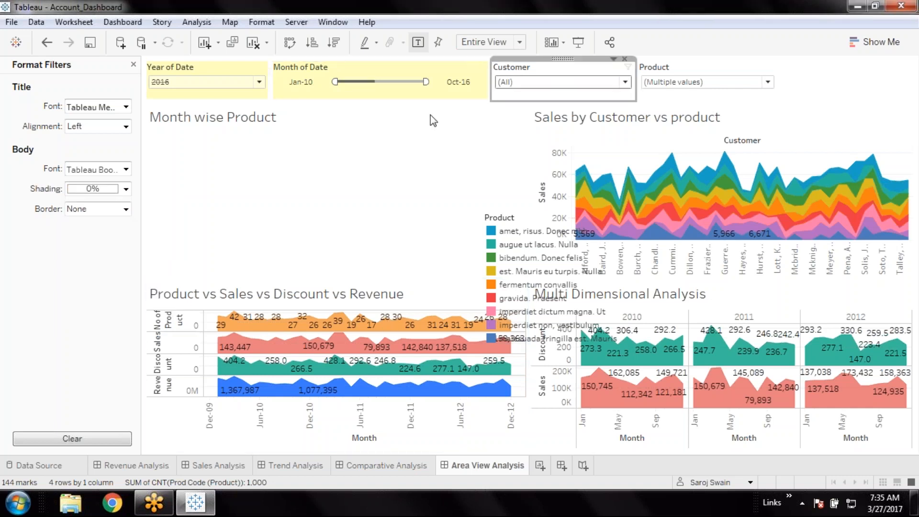
pyautogui.click(126, 189)
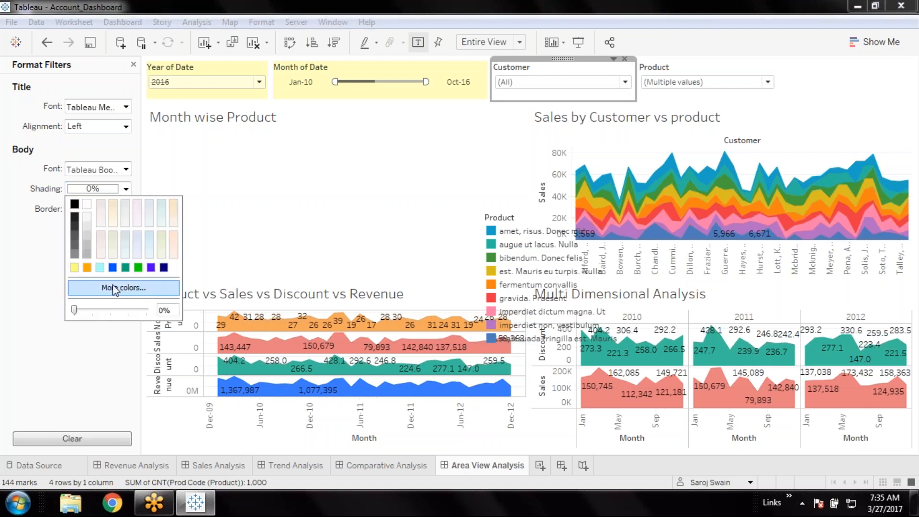
pyautogui.click(75, 267)
pyautogui.click(163, 311)
pyautogui.doubleClick(163, 311)
pyautogui.write('5')
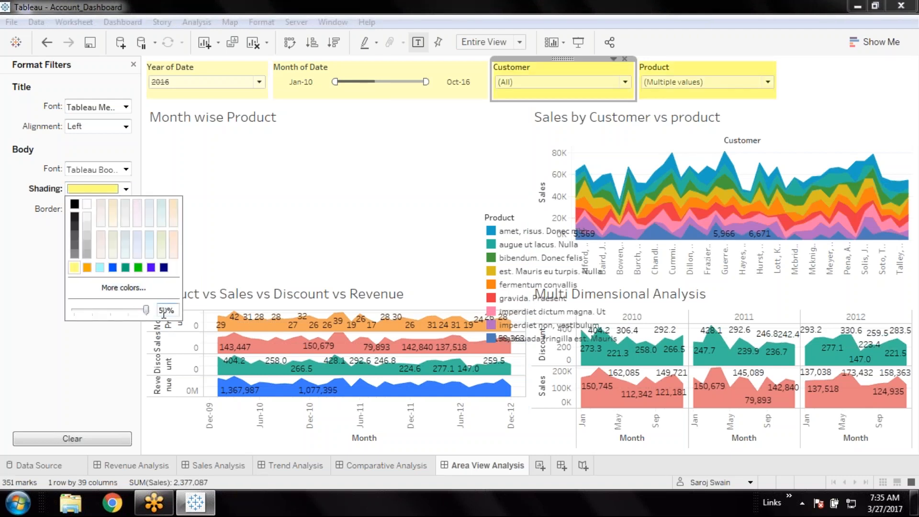
# Step: Set the opacity of the Customer filter's yellow shading to 50%
pyautogui.write('0')
pyautogui.press('Return')
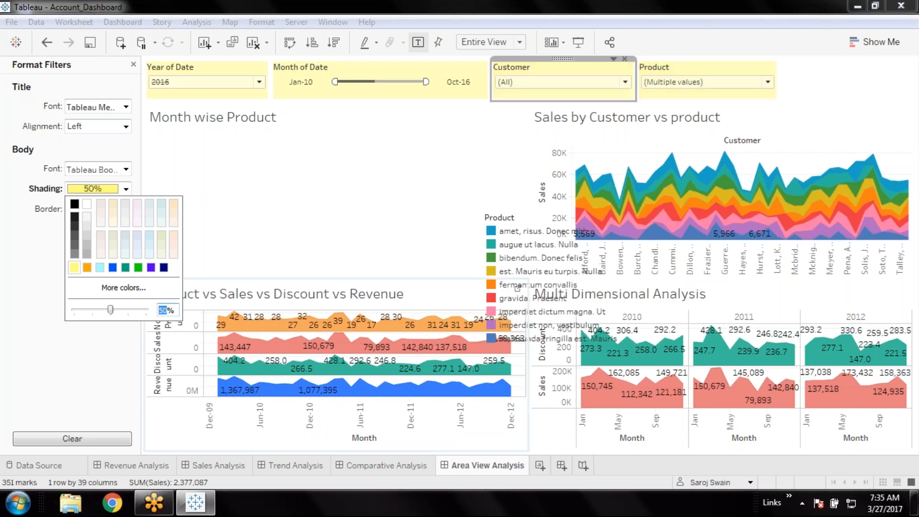
# Step: Shade the empty layout container beside the Product filter yellow at 50% opacity
pyautogui.click(830, 82)
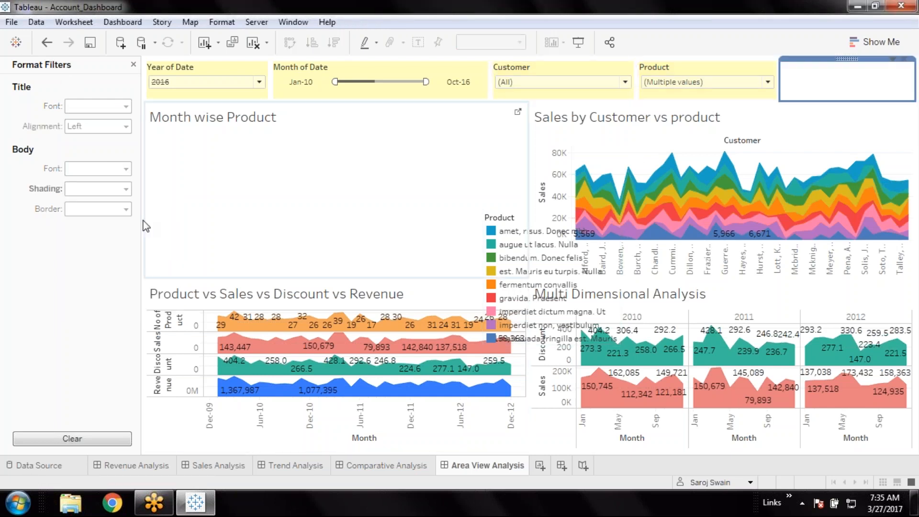
pyautogui.click(892, 59)
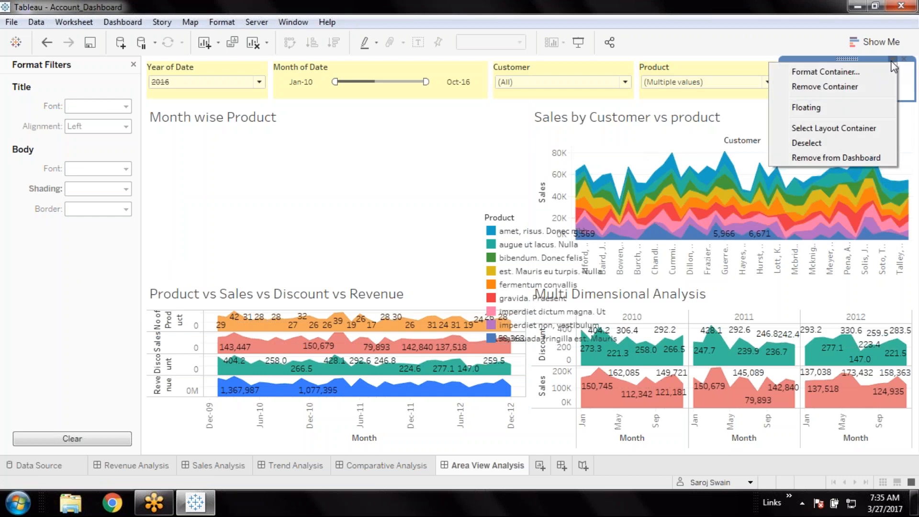
pyautogui.click(824, 71)
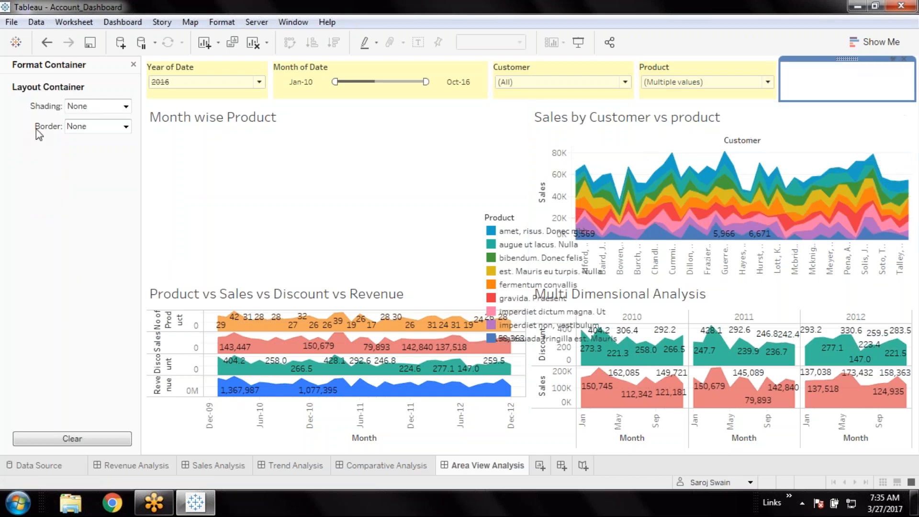
pyautogui.click(124, 106)
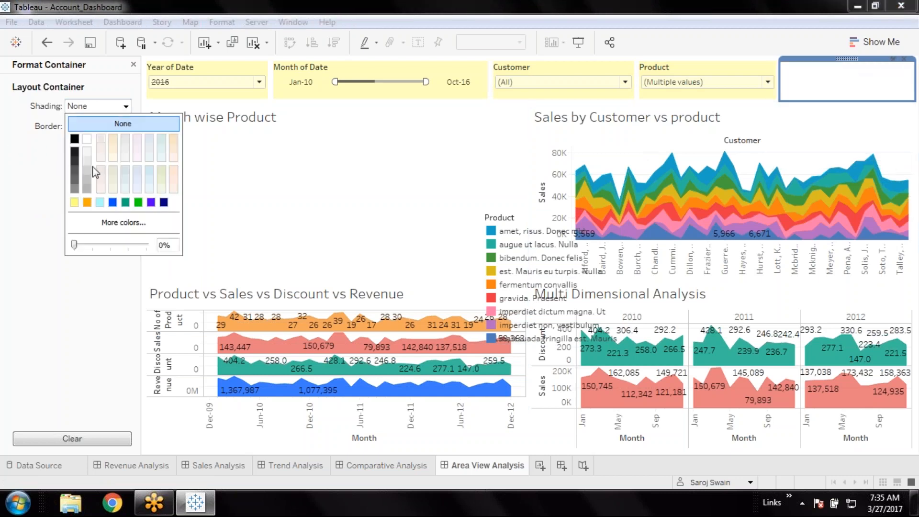
pyautogui.click(74, 202)
pyautogui.doubleClick(163, 244)
pyautogui.write('5')
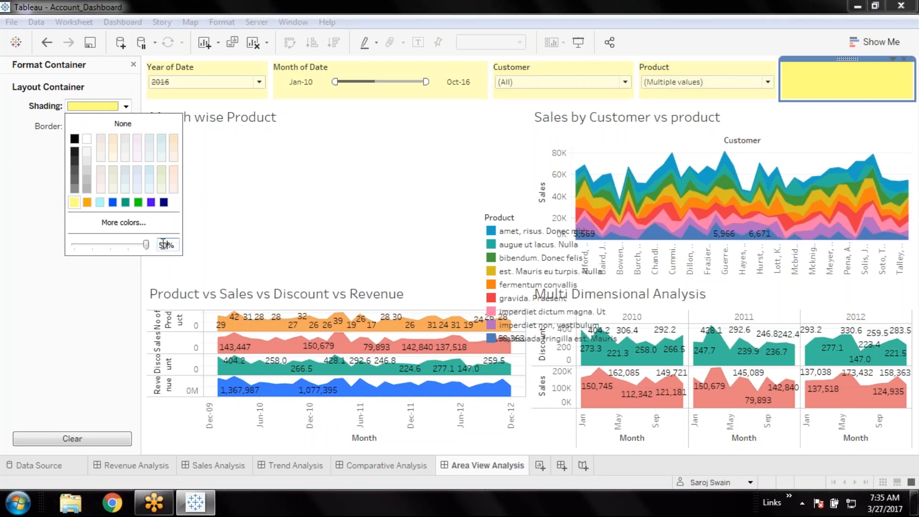
pyautogui.write('0')
pyautogui.press('Return')
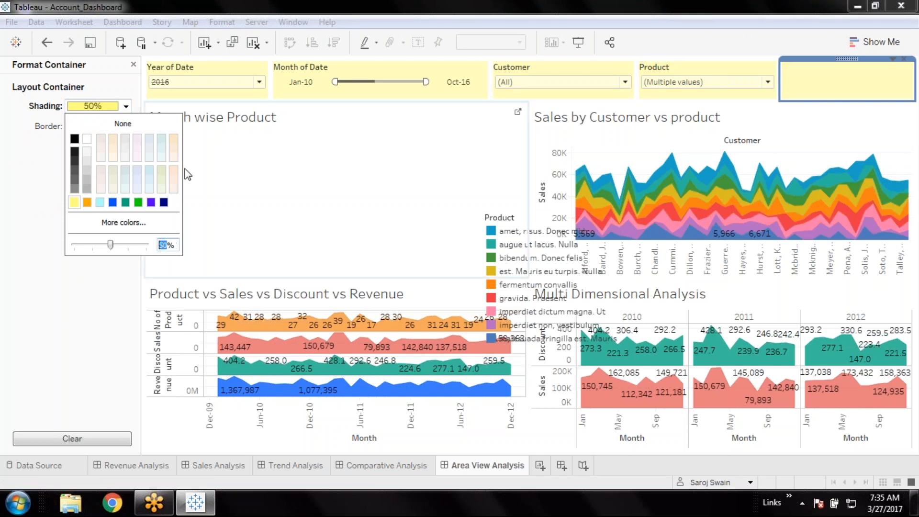
pyautogui.click(17, 293)
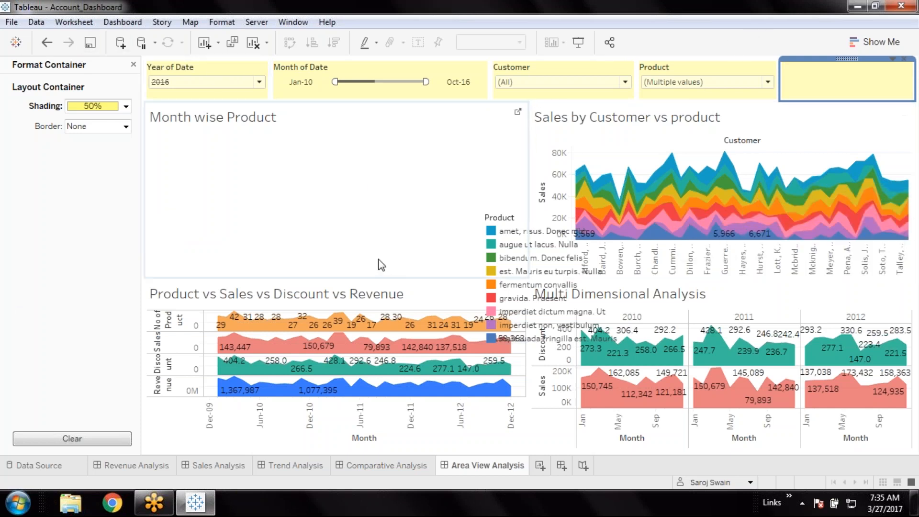
# Step: Open the Month wise Product sheet and remove its product code count and MONTH(Date) filters
pyautogui.click(474, 171)
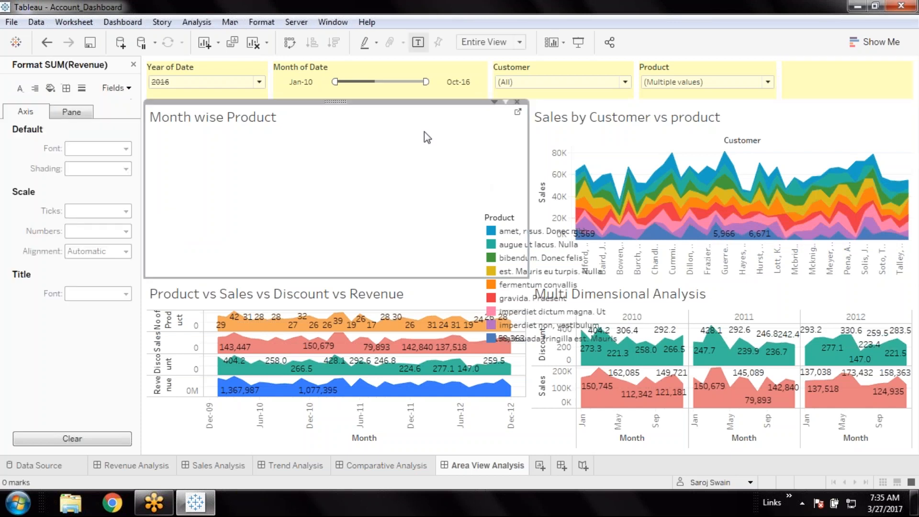
pyautogui.click(519, 114)
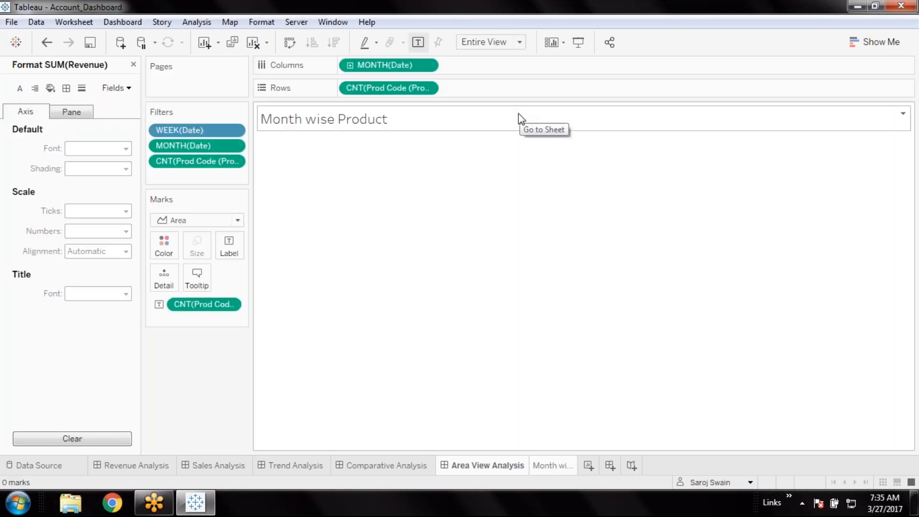
pyautogui.click(234, 162)
pyautogui.click(277, 327)
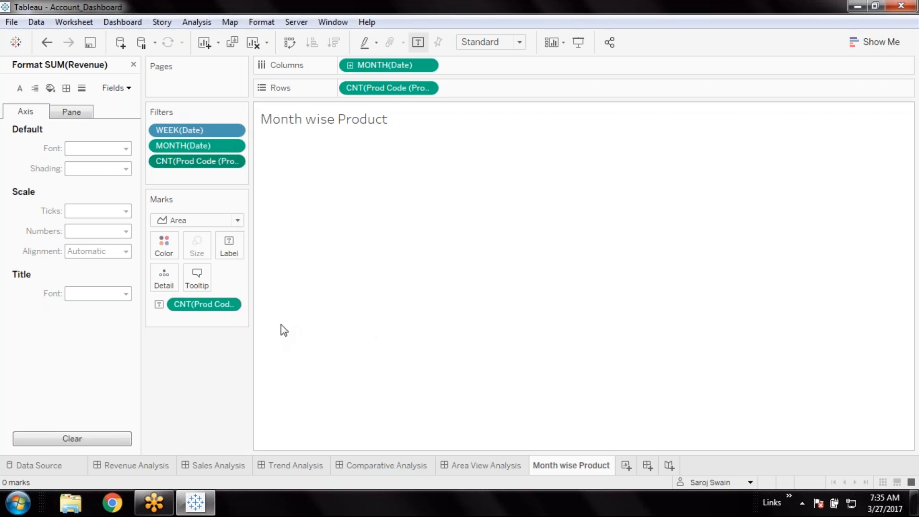
pyautogui.click(234, 146)
pyautogui.click(277, 383)
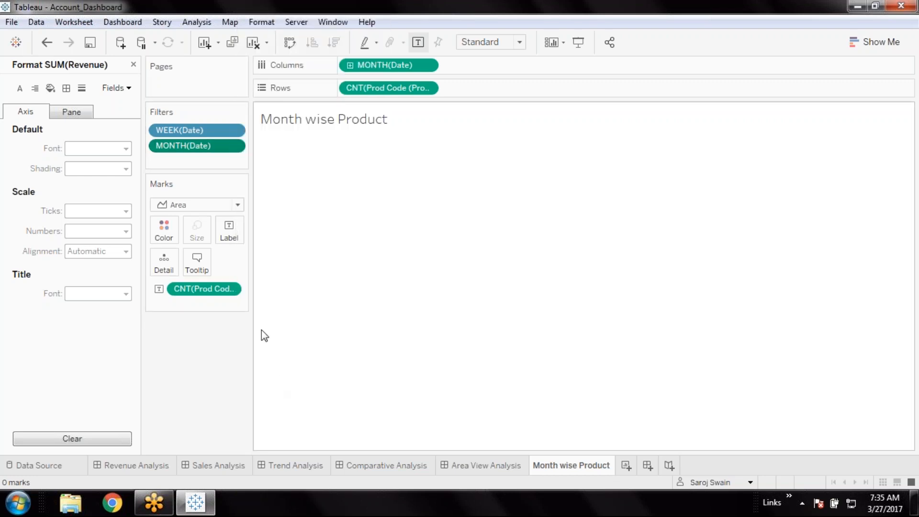
# Step: Try removing the WEEK(Date) filter from the Month wise Product sheet and undo the removal
pyautogui.click(235, 130)
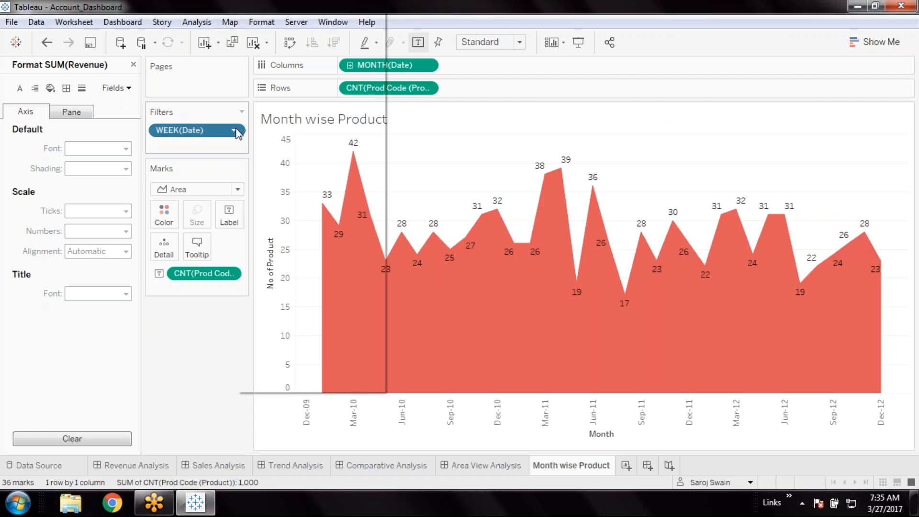
pyautogui.click(269, 383)
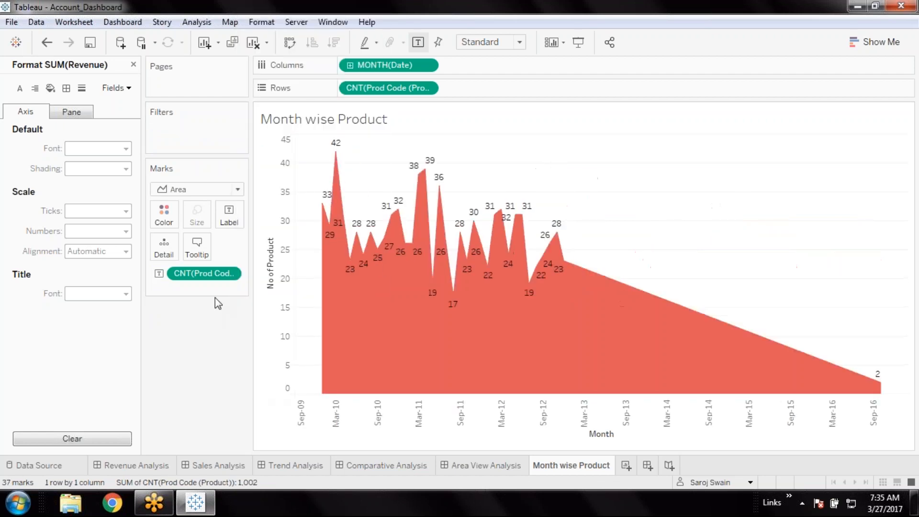
pyautogui.hotkey('ctrl', 'z')
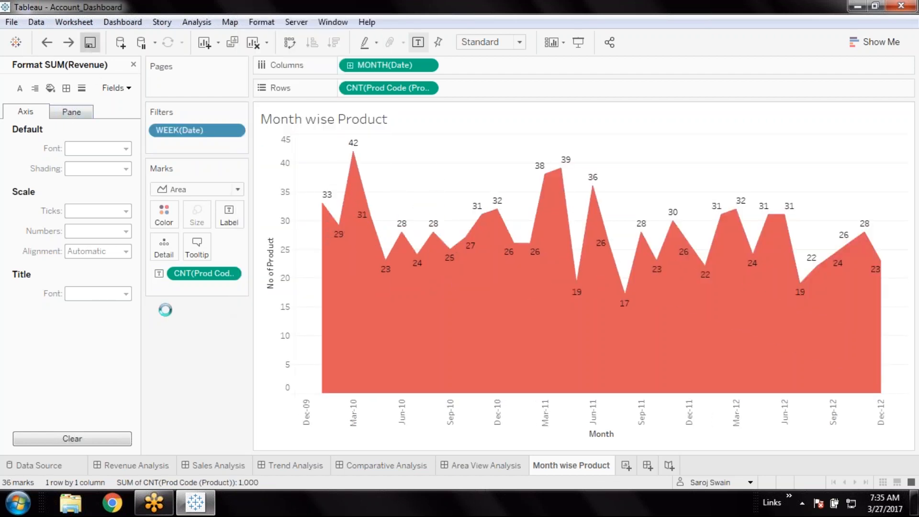
# Step: Return to the Area View Analysis dashboard and remove the floating Product color legend
pyautogui.click(467, 467)
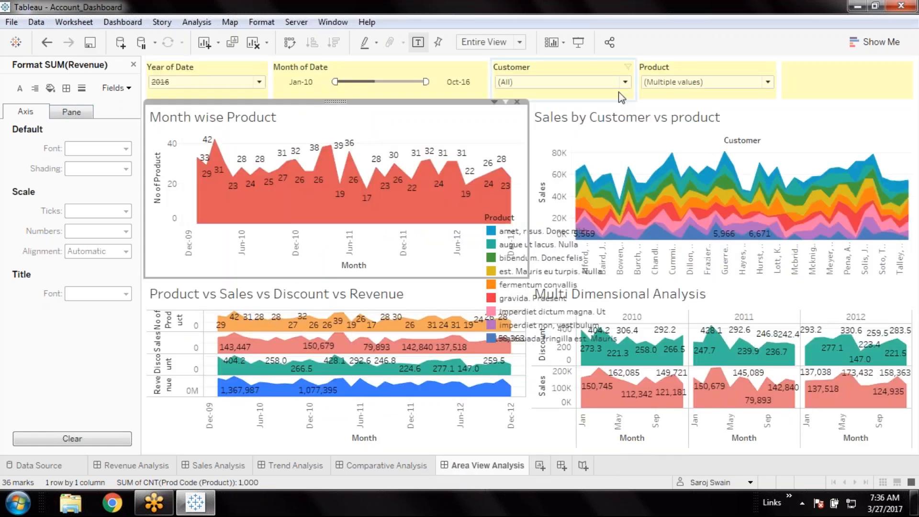
pyautogui.click(541, 221)
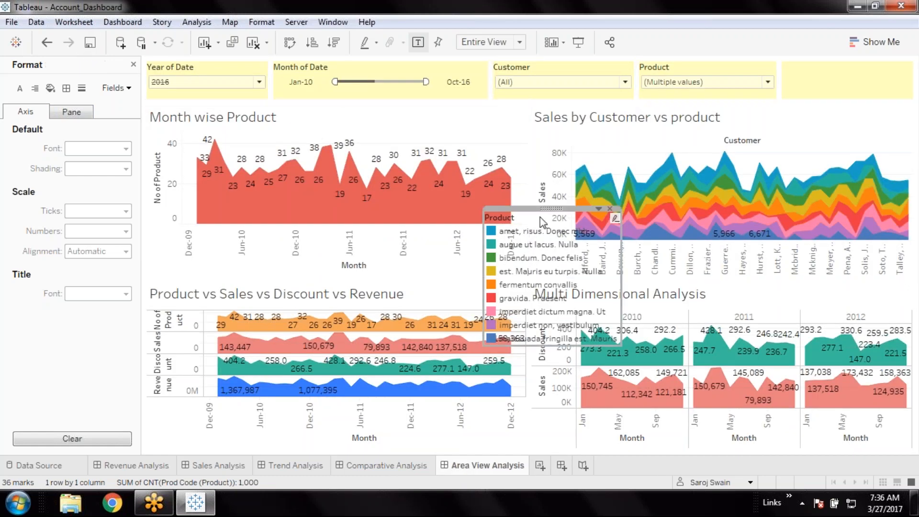
pyautogui.click(599, 210)
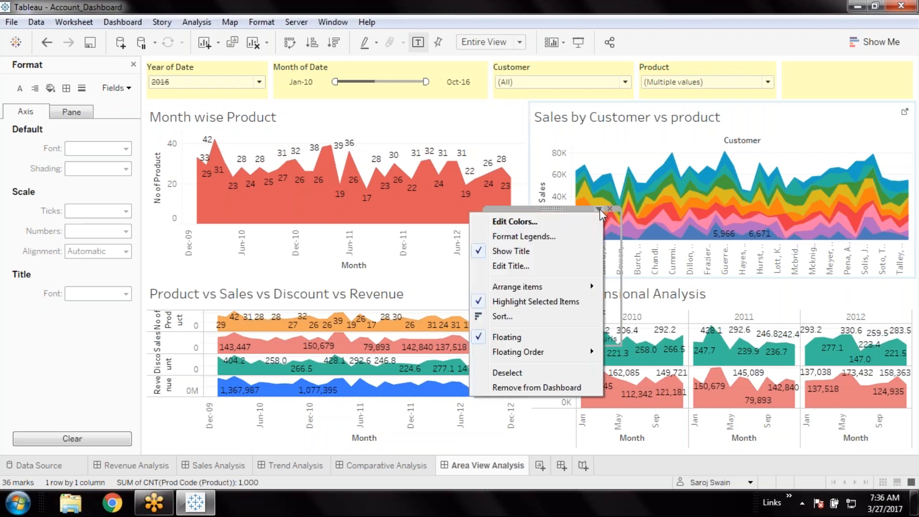
pyautogui.moveTo(575, 289)
pyautogui.click(543, 236)
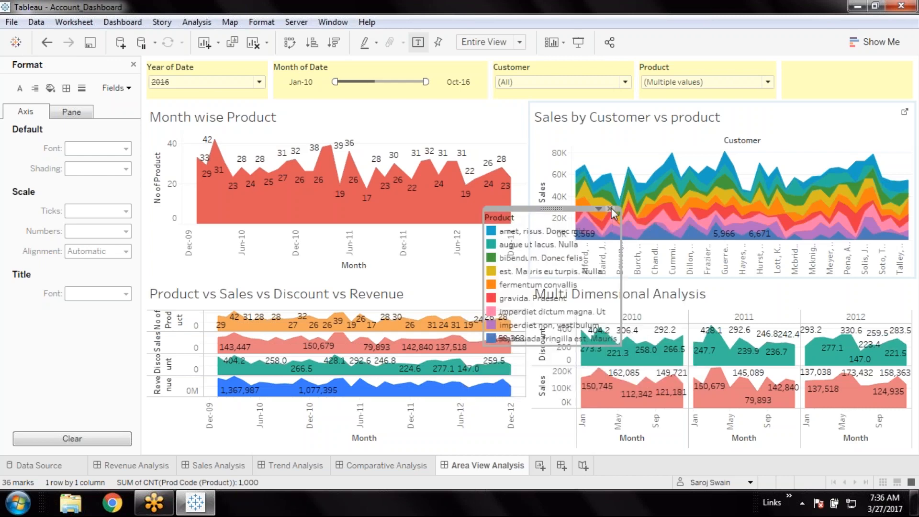
pyautogui.click(610, 208)
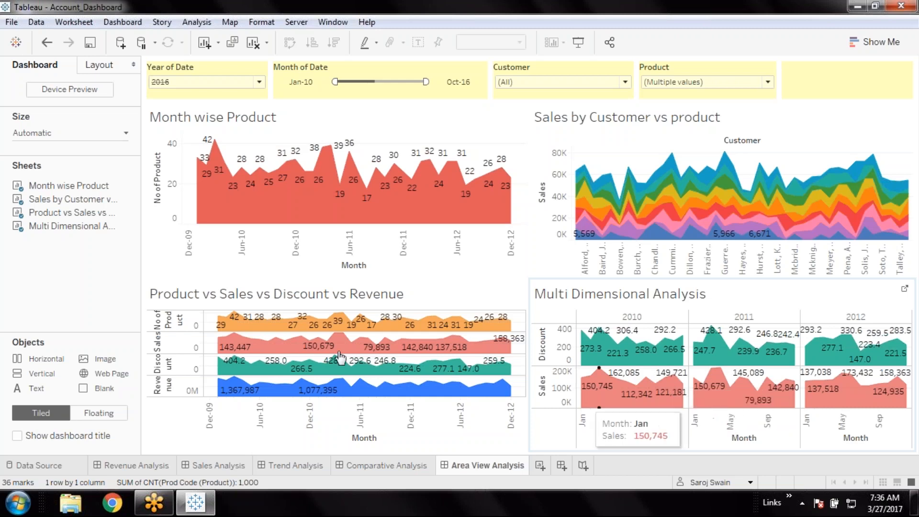
# Step: On the Month wise Product sheet, remove the WEEK(Date) filter and exclude the Oct-16 data point
pyautogui.click(215, 77)
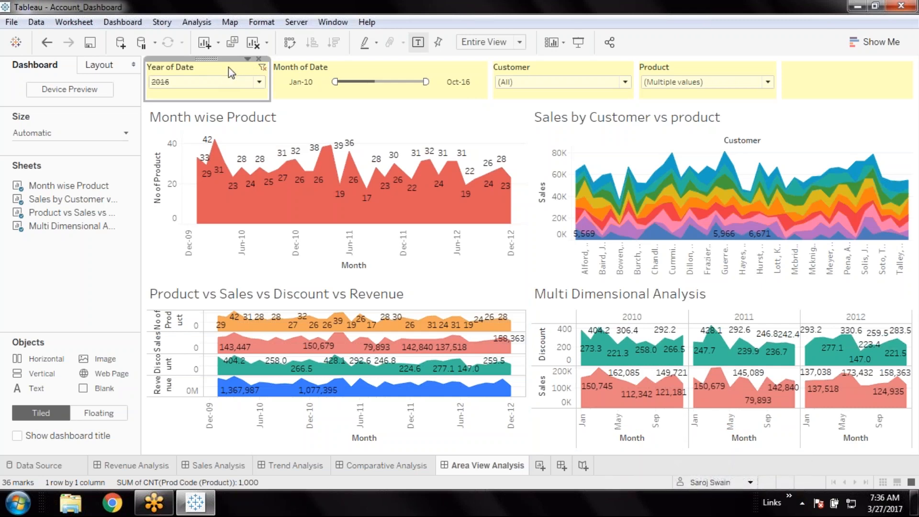
pyautogui.click(379, 128)
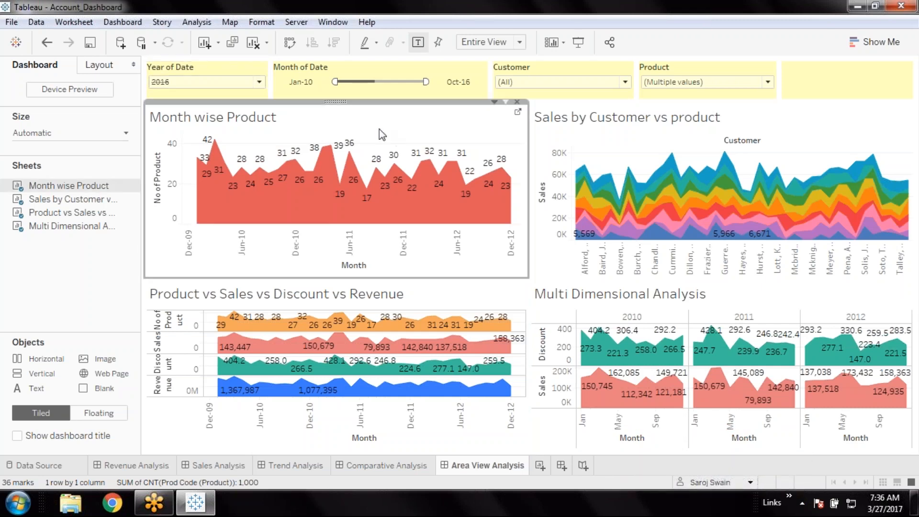
pyautogui.click(519, 114)
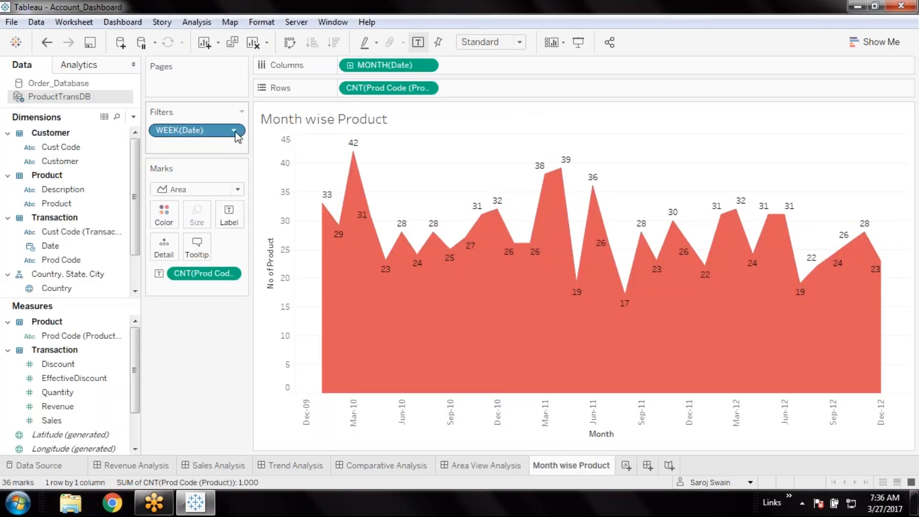
pyautogui.click(234, 132)
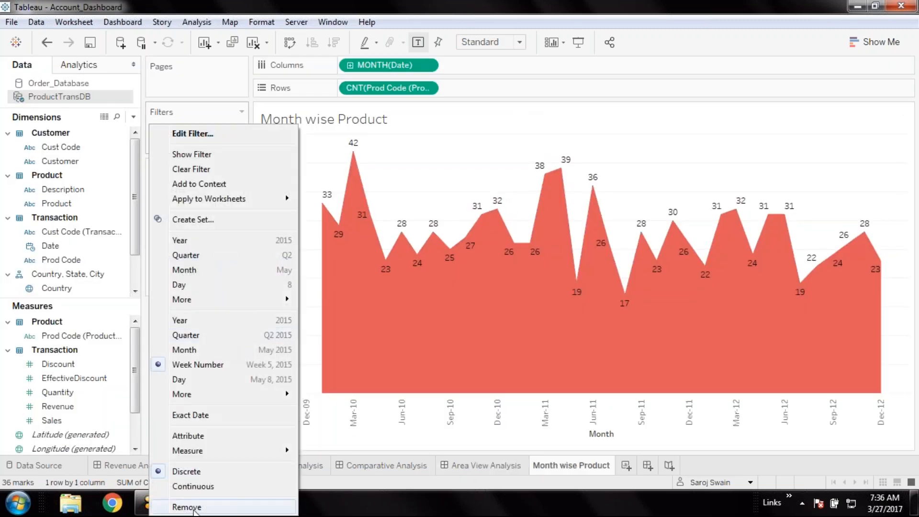
pyautogui.click(187, 506)
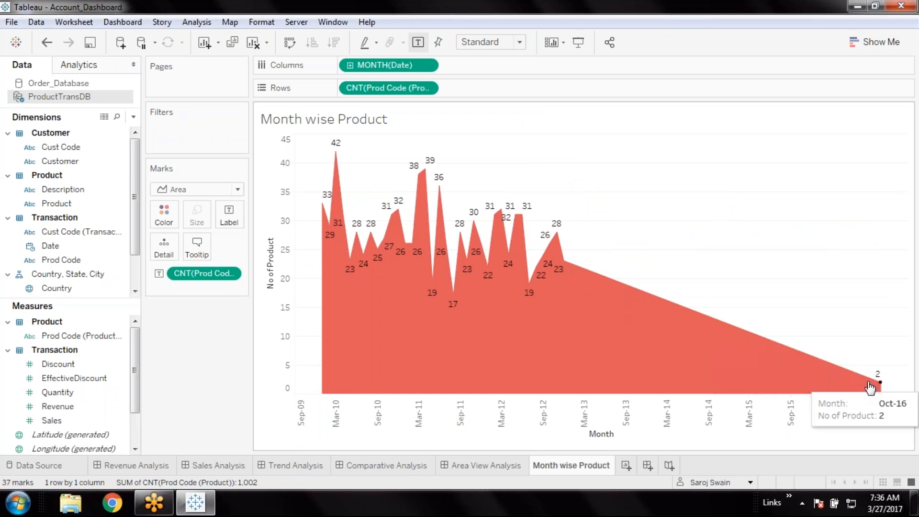
pyautogui.rightClick(870, 386)
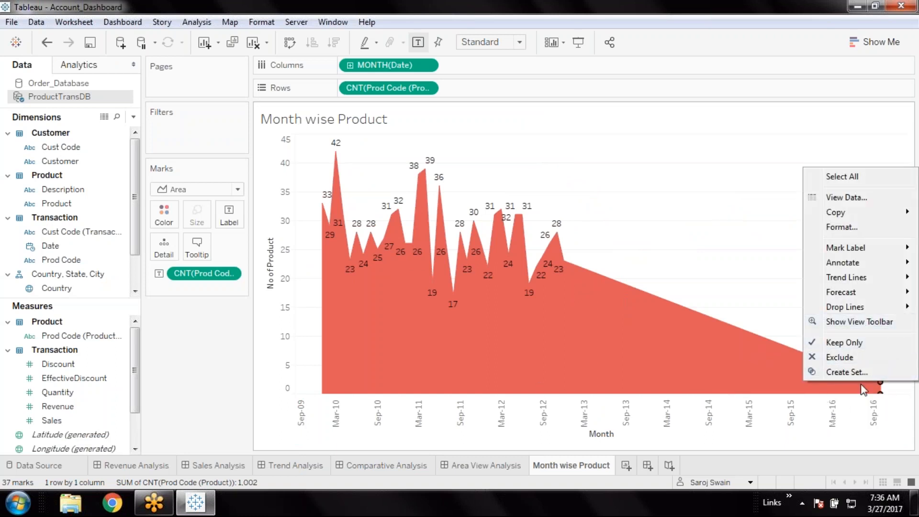
pyautogui.click(847, 358)
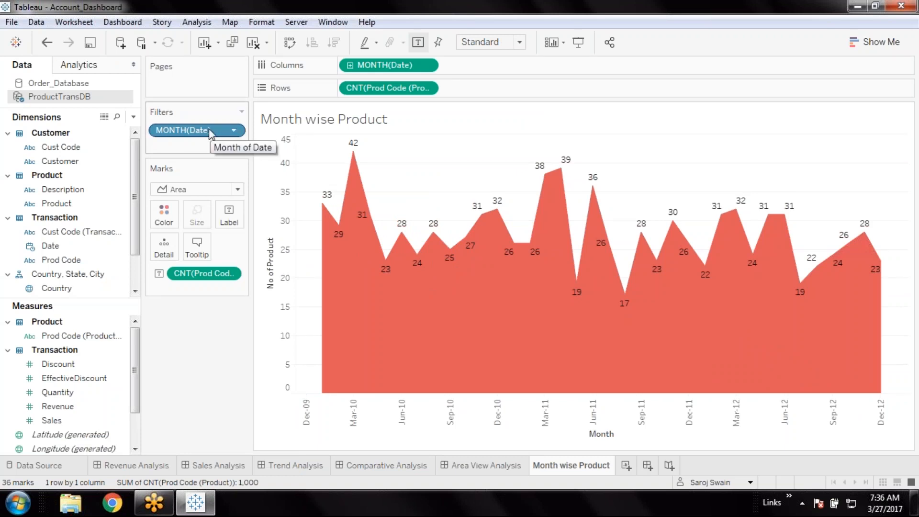
# Step: Open the data source and sign in to the ProductTransDB SQL Server database with the account password
pyautogui.moveTo(406, 476)
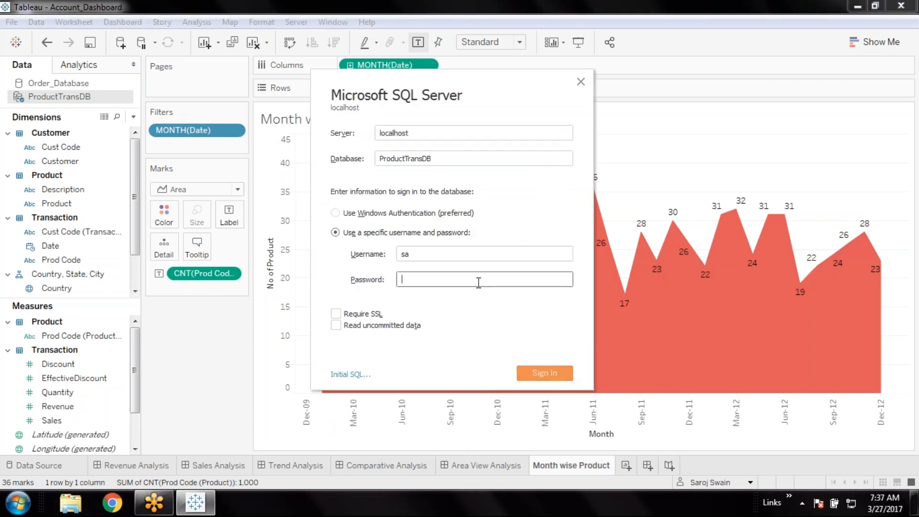
pyautogui.write('••••••••')
pyautogui.click(543, 373)
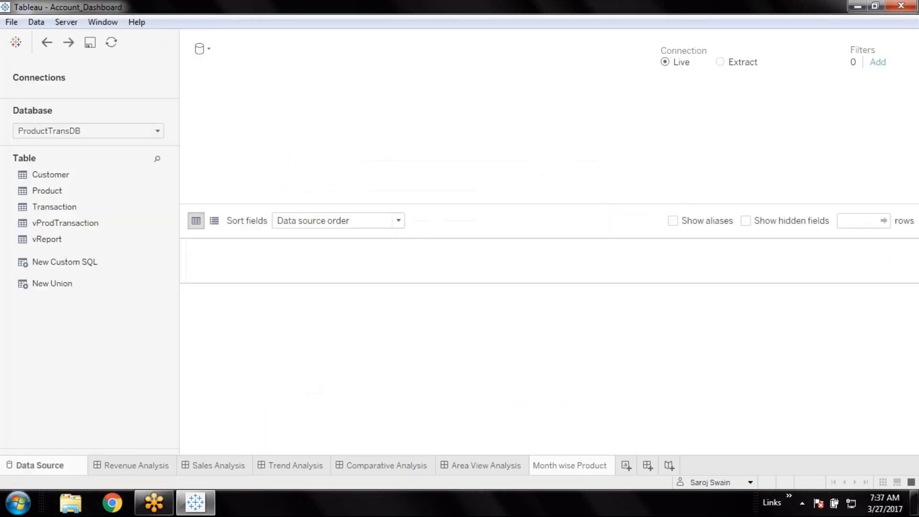
# Step: On the Area View Analysis dashboard, check the Product filter's value list and the source sheet of Sales by Customer vs product
pyautogui.click(485, 467)
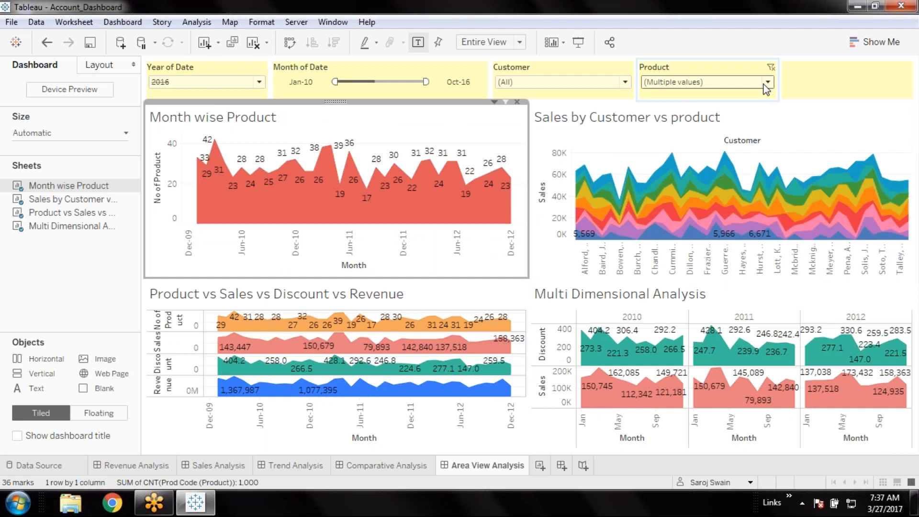
pyautogui.click(766, 83)
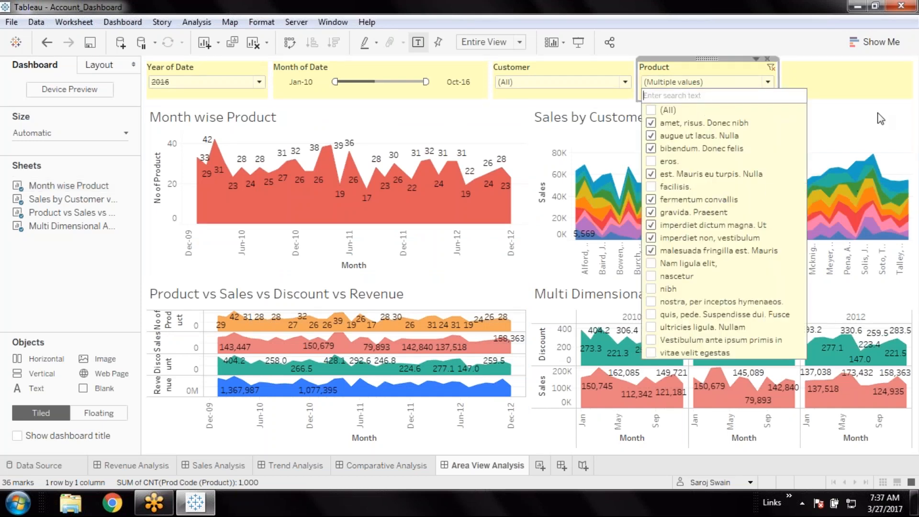
pyautogui.click(881, 86)
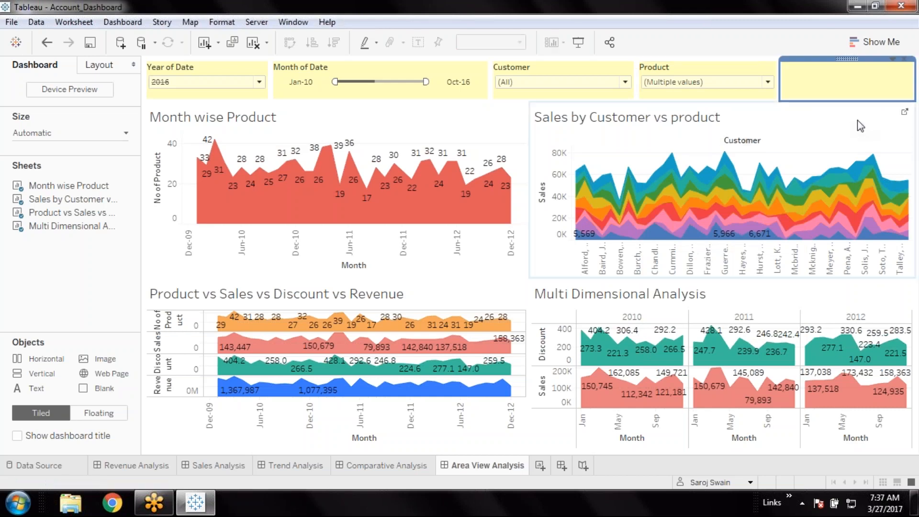
pyautogui.click(904, 111)
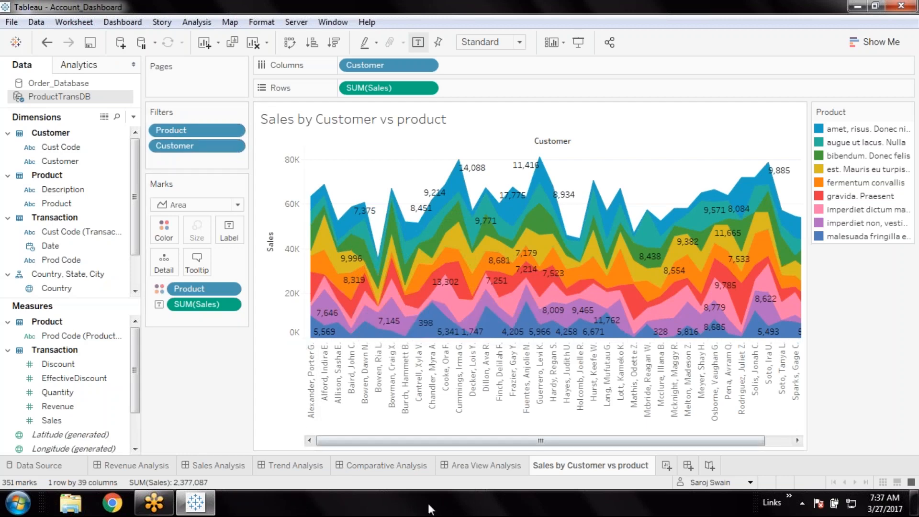
pyautogui.click(491, 470)
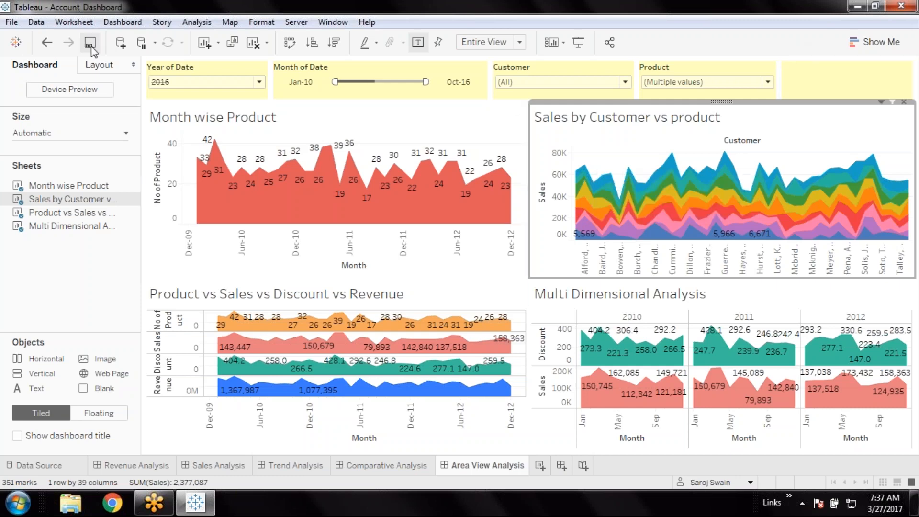
pyautogui.click(74, 274)
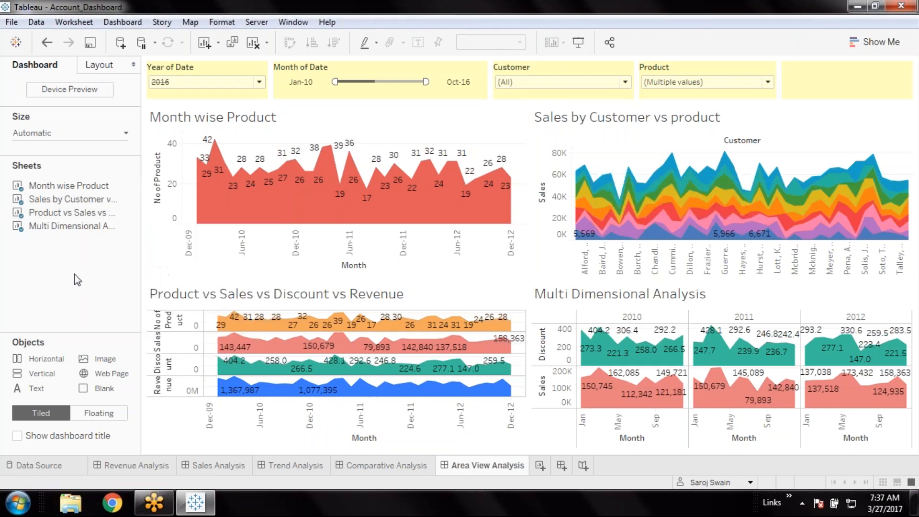
# Step: On the Sales by Customer vs product sheet, check the Customer and Product filter selections, and return to the Area View Analysis dashboard
pyautogui.click(833, 122)
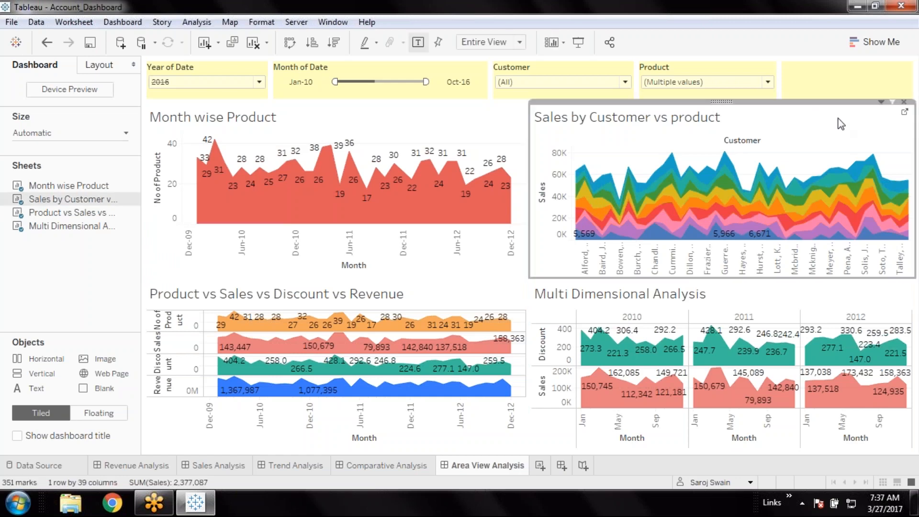
pyautogui.click(904, 112)
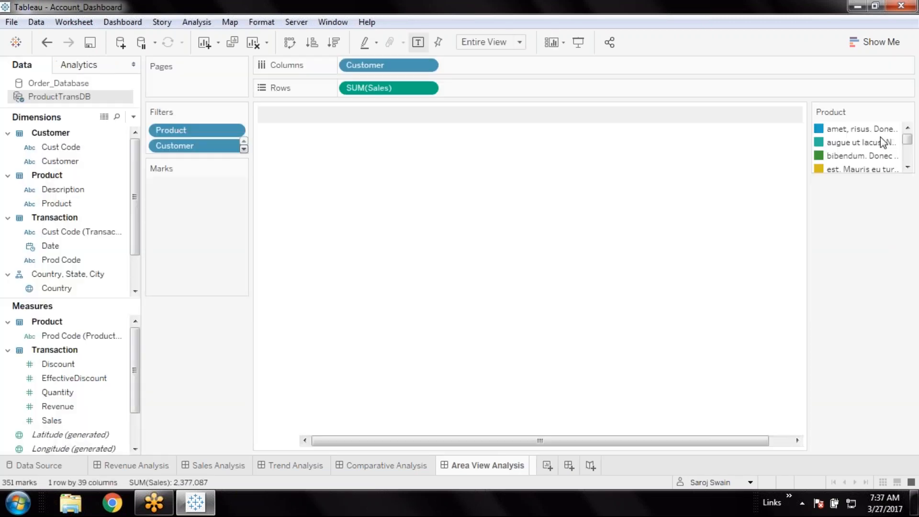
pyautogui.click(235, 147)
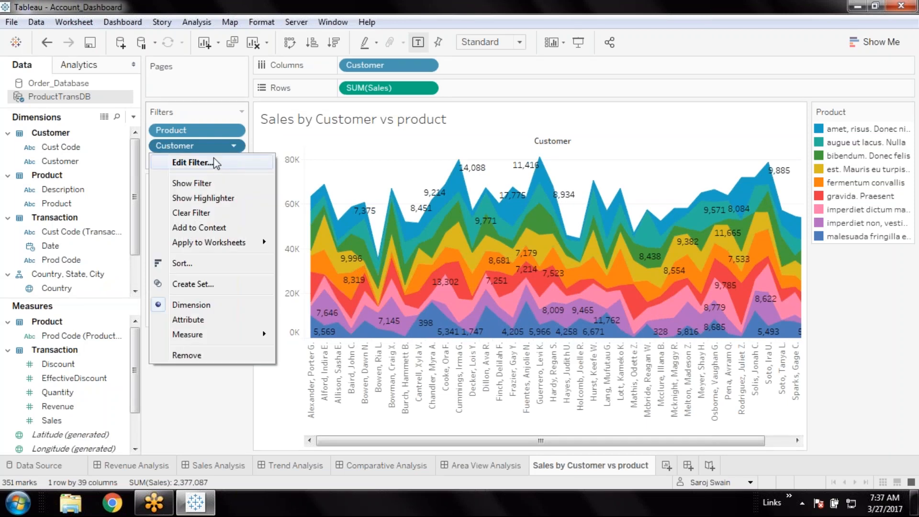
pyautogui.click(213, 161)
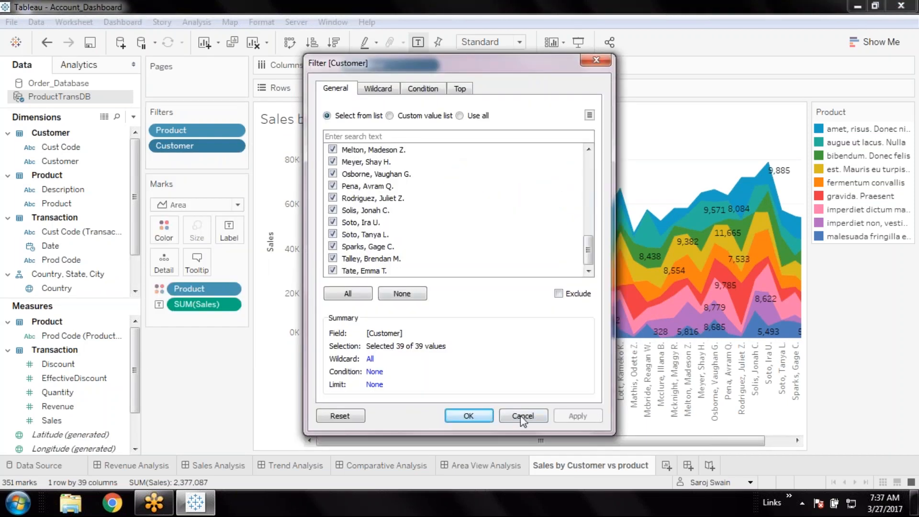
pyautogui.click(521, 415)
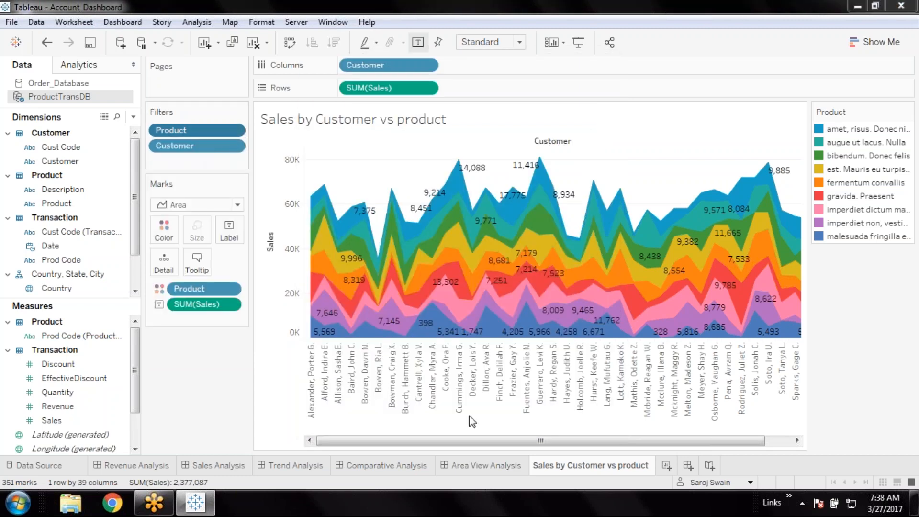
pyautogui.scroll(-3, 420, 255)
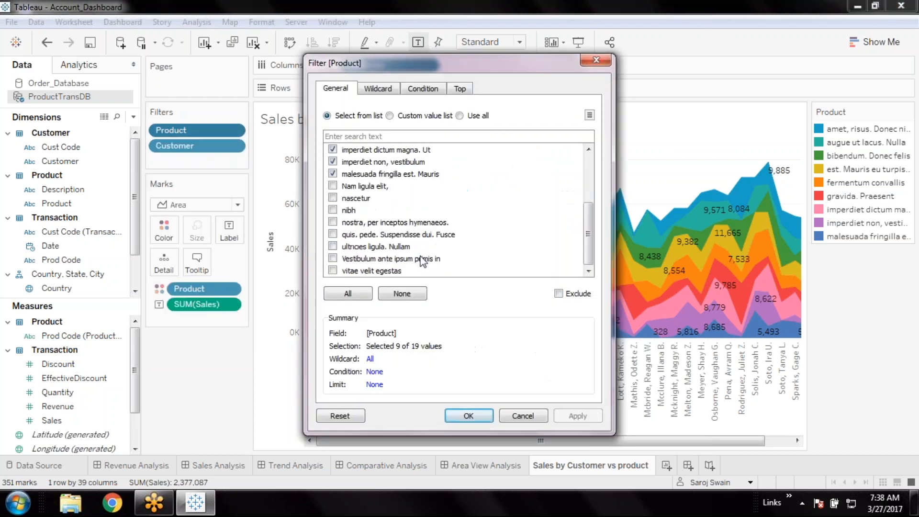
pyautogui.click(521, 418)
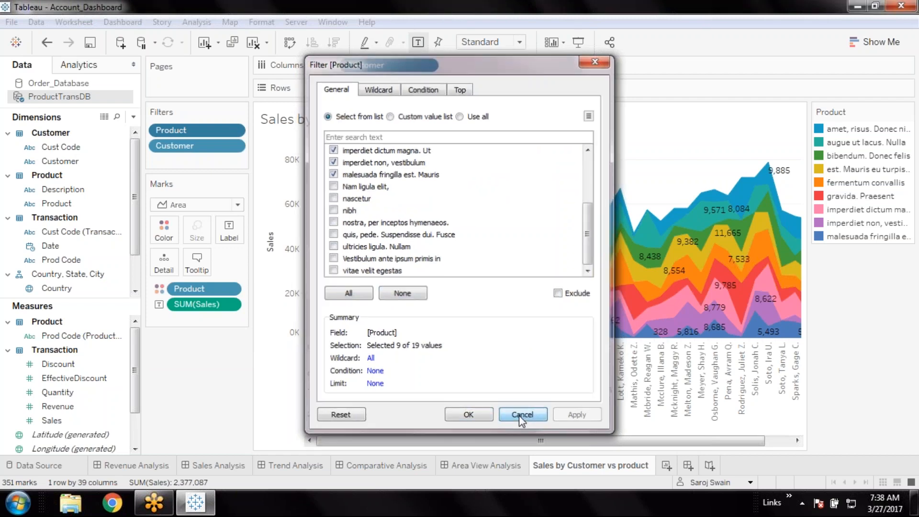
pyautogui.click(487, 466)
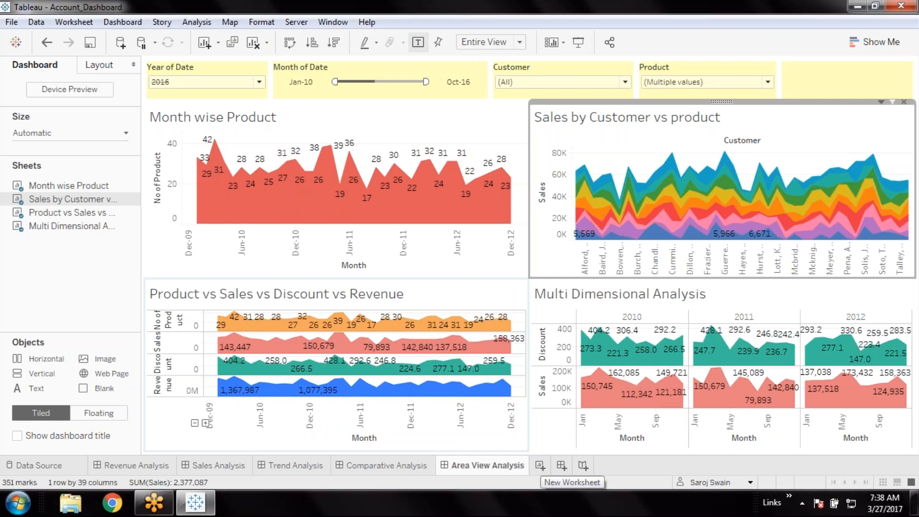
# Step: Show the dashboard in presentation mode and test the Year of Date filter by excluding and restoring 2010 and 2011
pyautogui.moveTo(444, 353)
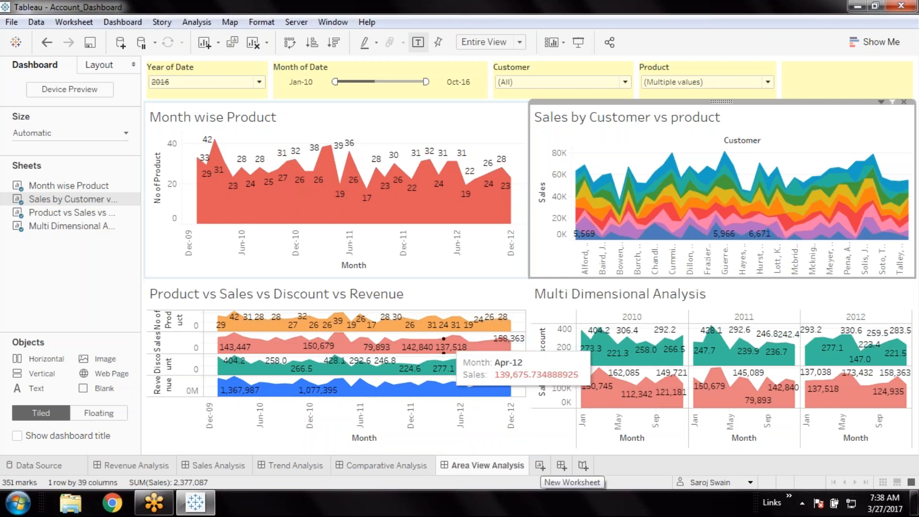
pyautogui.press('F7')
pyautogui.click(141, 26)
pyautogui.click(17, 65)
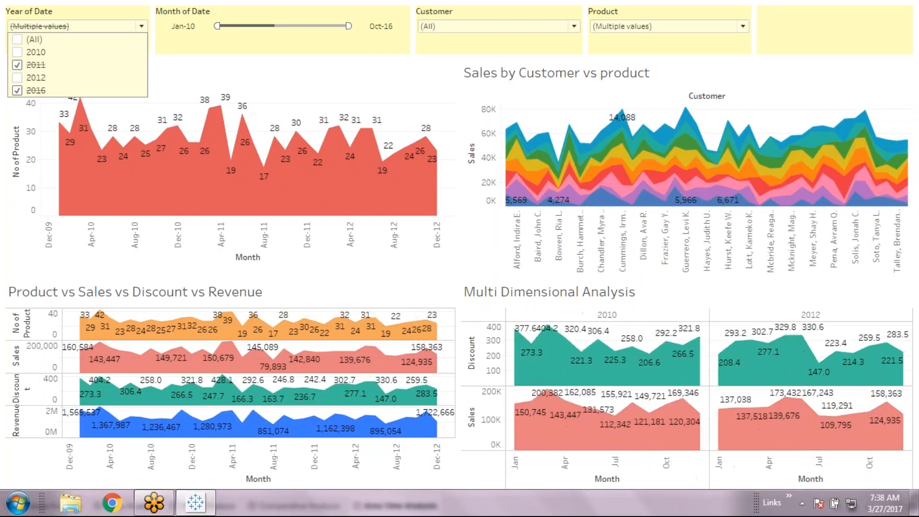
pyautogui.click(17, 64)
pyautogui.click(17, 52)
pyautogui.click(18, 52)
pyautogui.click(18, 64)
pyautogui.click(17, 65)
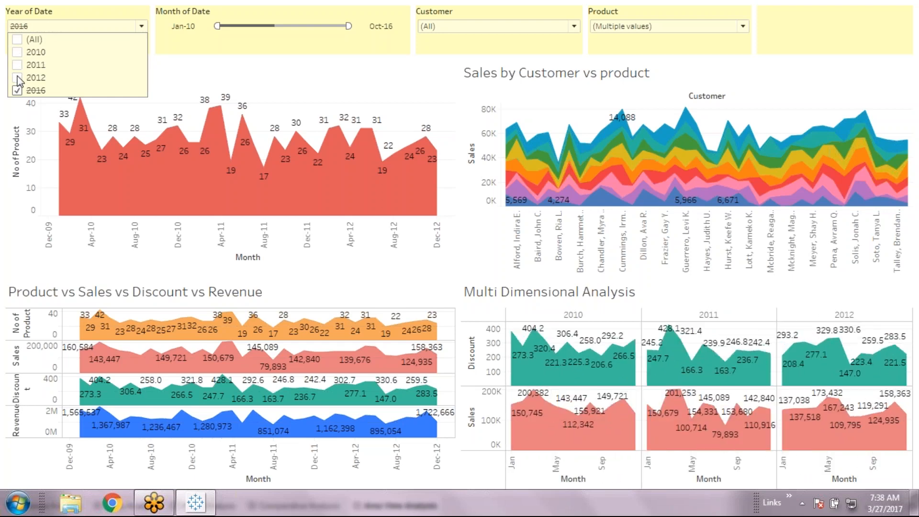
pyautogui.click(18, 66)
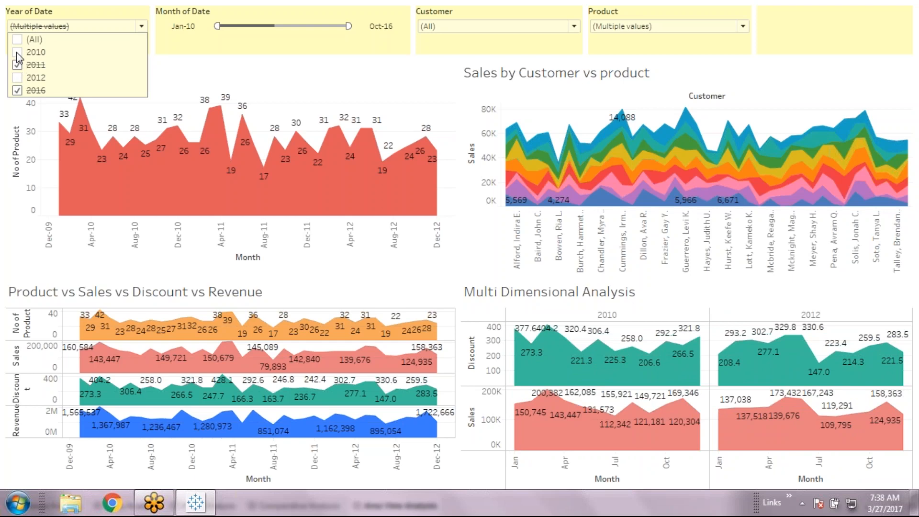
pyautogui.click(18, 53)
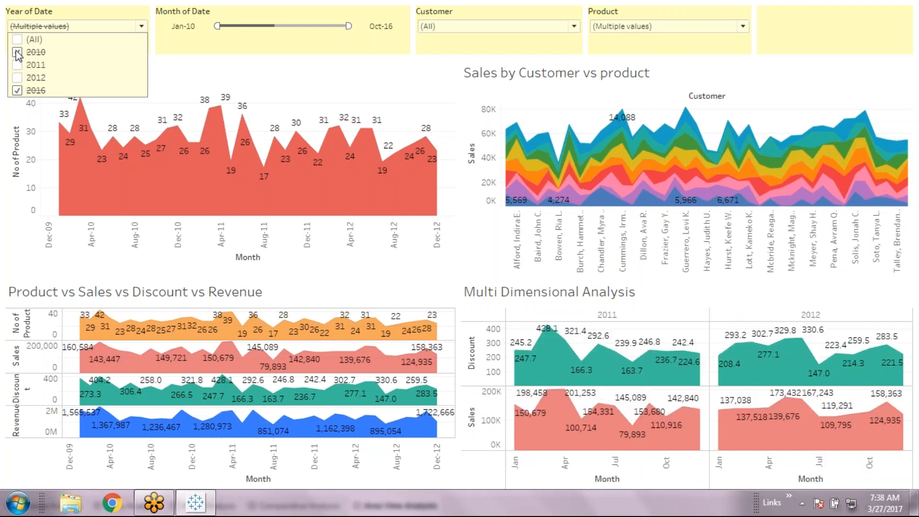
# Step: Switch the Year of Date filter to include values, keeping 2010, 2011 and 2012 selected and 2016 cleared
pyautogui.click(120, 18)
pyautogui.rightClick(116, 12)
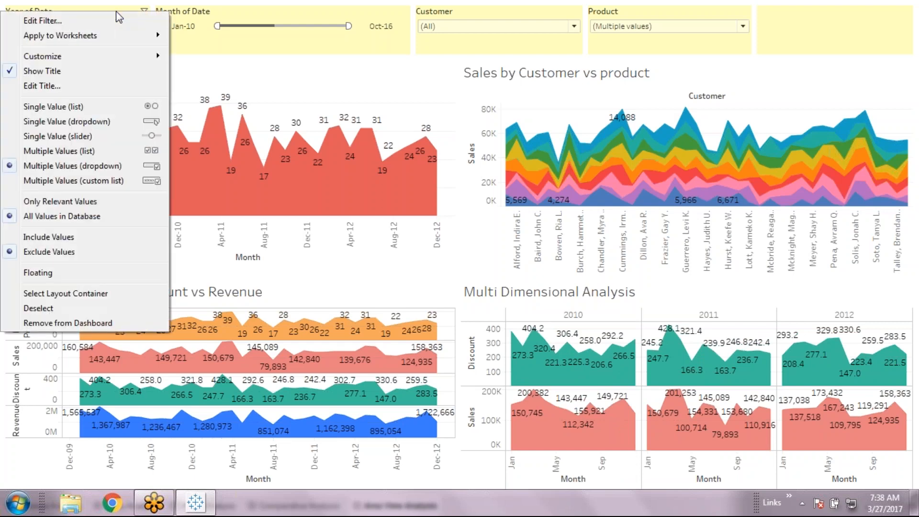
pyautogui.click(79, 239)
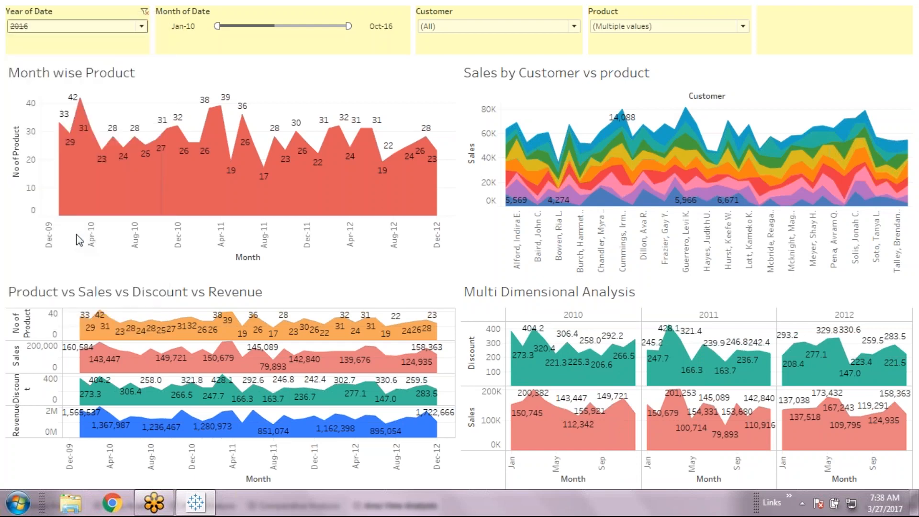
pyautogui.click(142, 26)
pyautogui.click(17, 91)
pyautogui.click(18, 77)
pyautogui.click(17, 64)
pyautogui.click(17, 51)
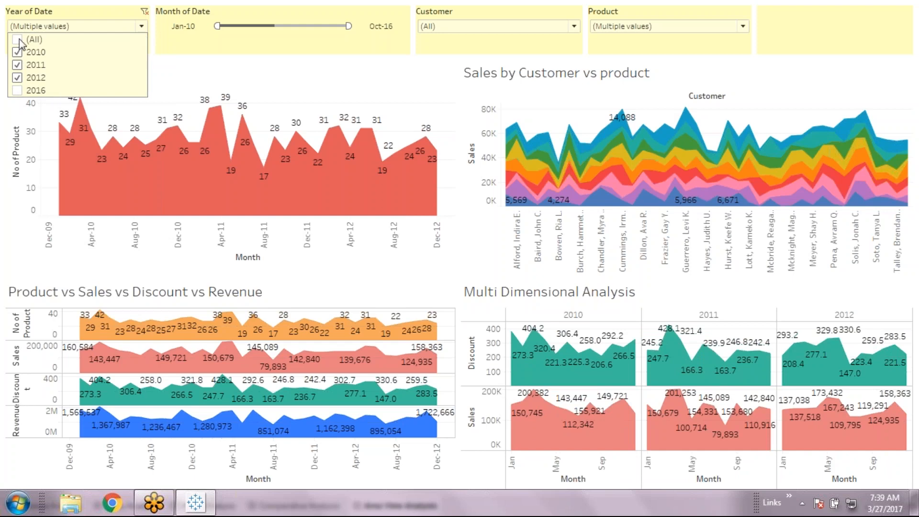
# Step: Clear every year in the Year of Date filter and reselect 2010, 2011 and 2012
pyautogui.click(19, 40)
pyautogui.click(19, 39)
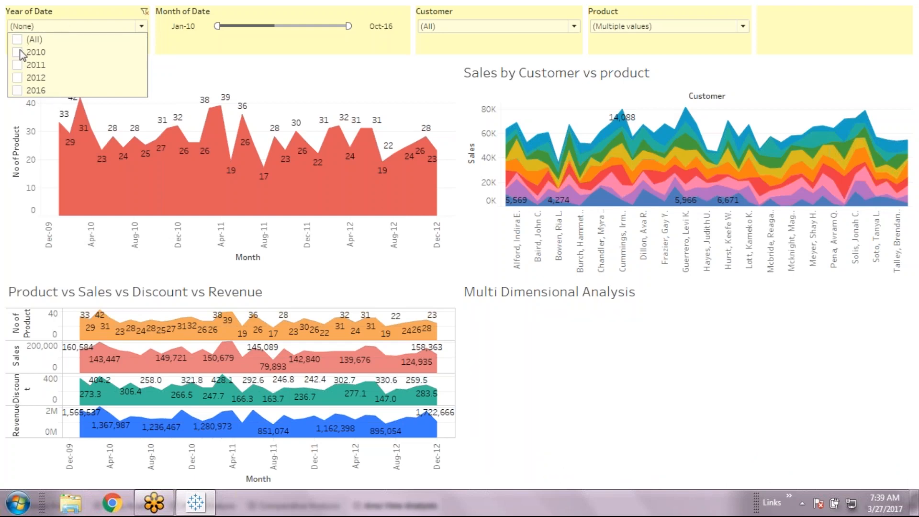
pyautogui.click(19, 53)
pyautogui.click(18, 65)
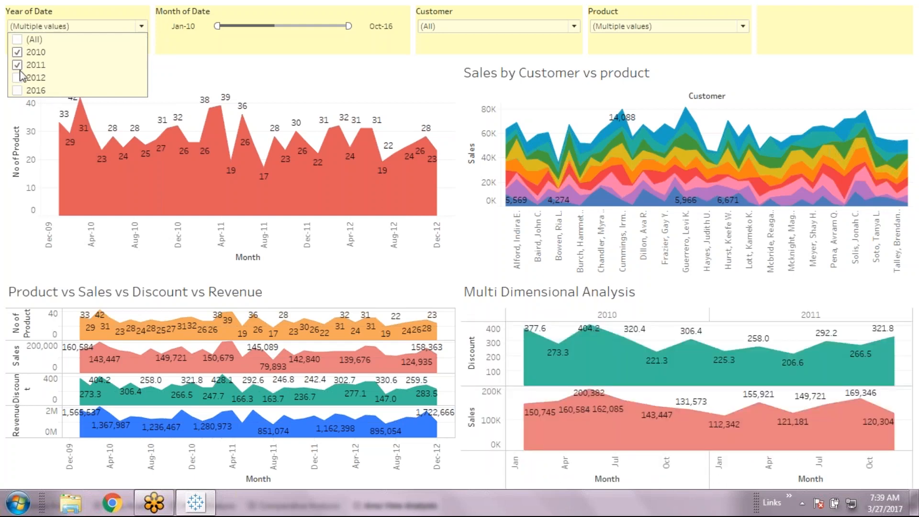
pyautogui.click(18, 77)
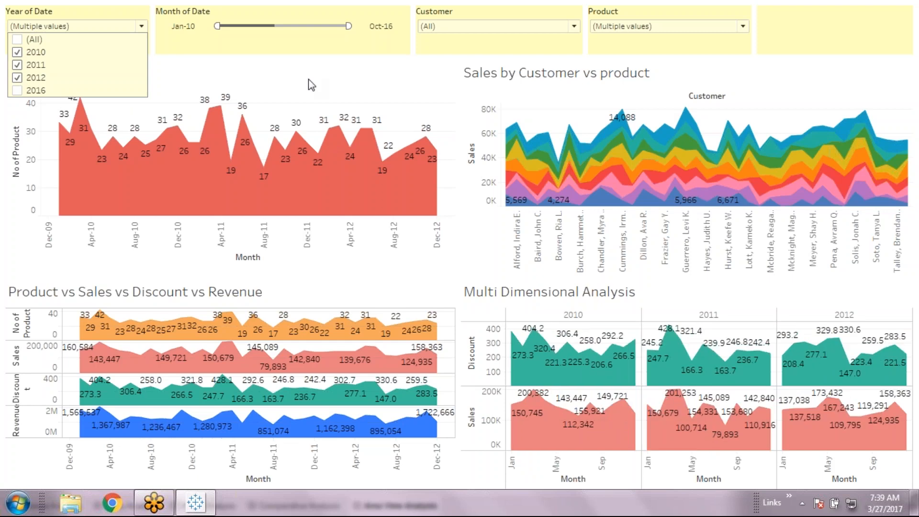
# Step: Test the Year of Date filter with 2011 alone and with all years, and restore the 2010 to 2012 selection
pyautogui.click(142, 26)
pyautogui.click(17, 78)
pyautogui.click(19, 52)
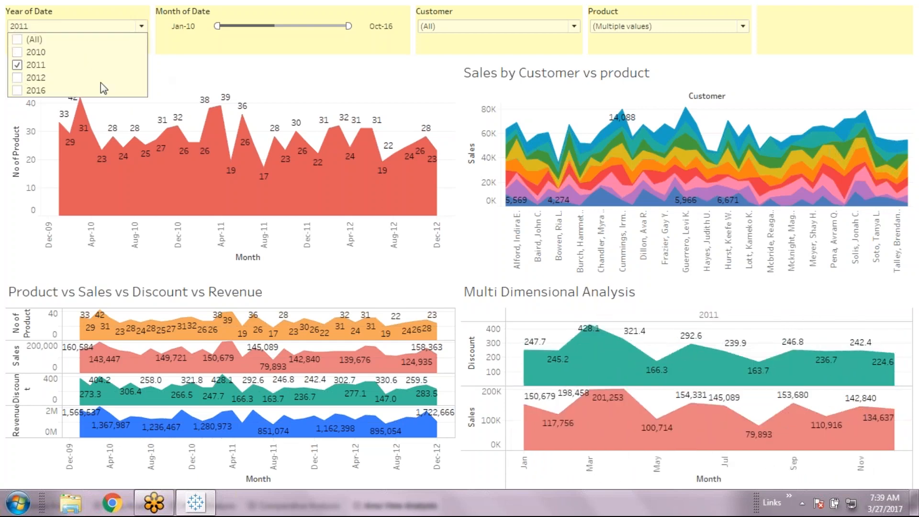
pyautogui.click(18, 52)
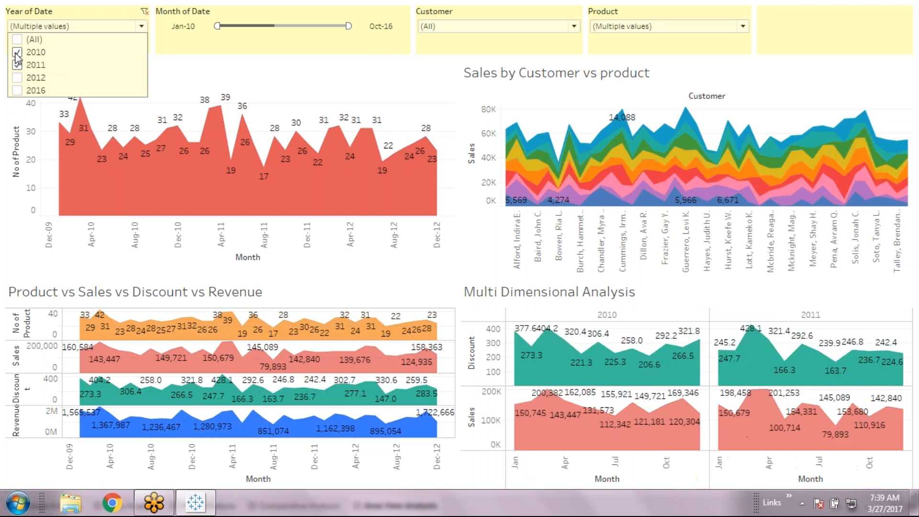
pyautogui.click(18, 77)
pyautogui.click(18, 94)
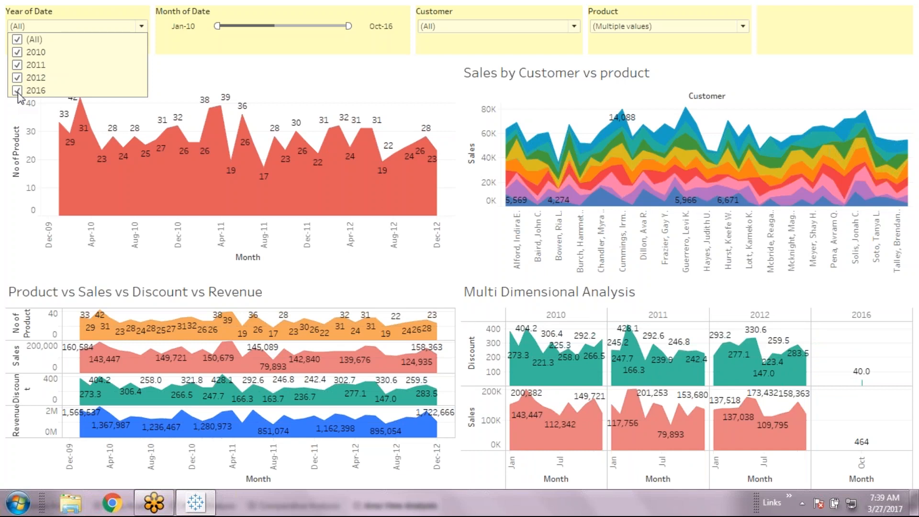
pyautogui.click(18, 92)
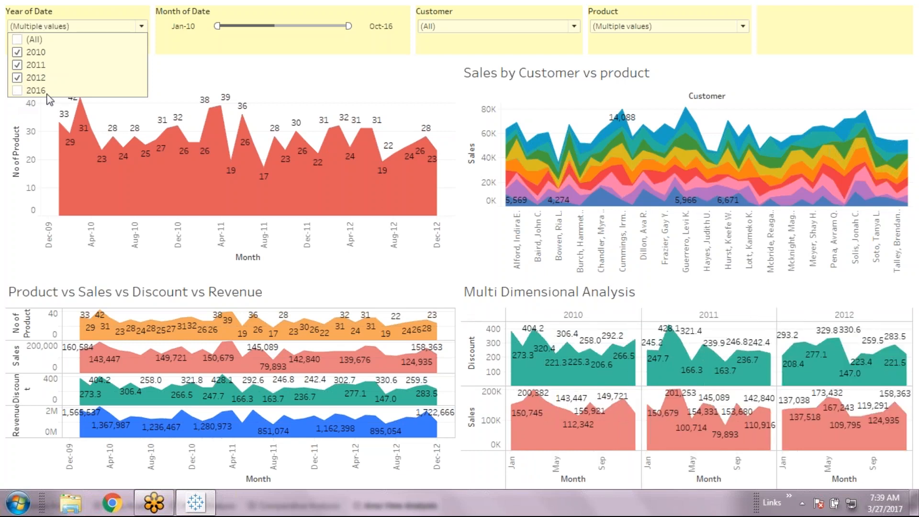
# Step: Set the end of the Month of Date range to Apr-14
pyautogui.click(174, 44)
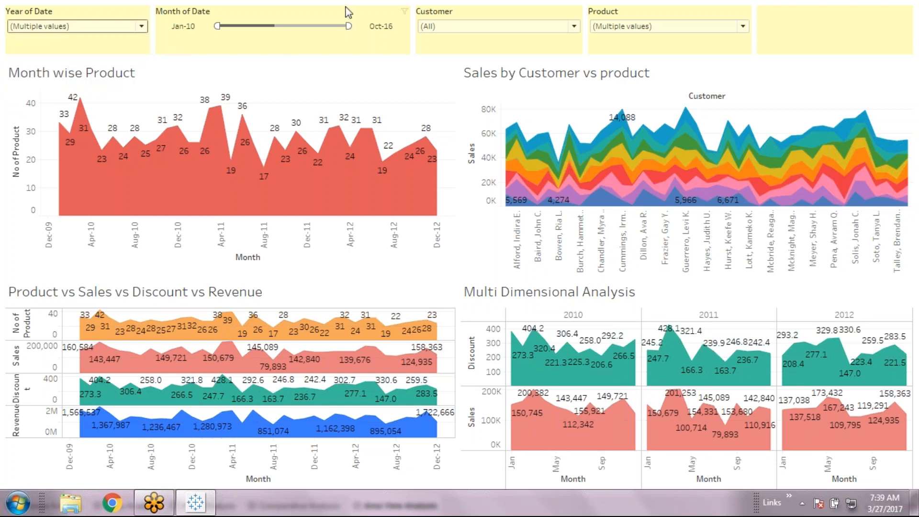
pyautogui.moveTo(349, 26); pyautogui.dragTo(301, 27)
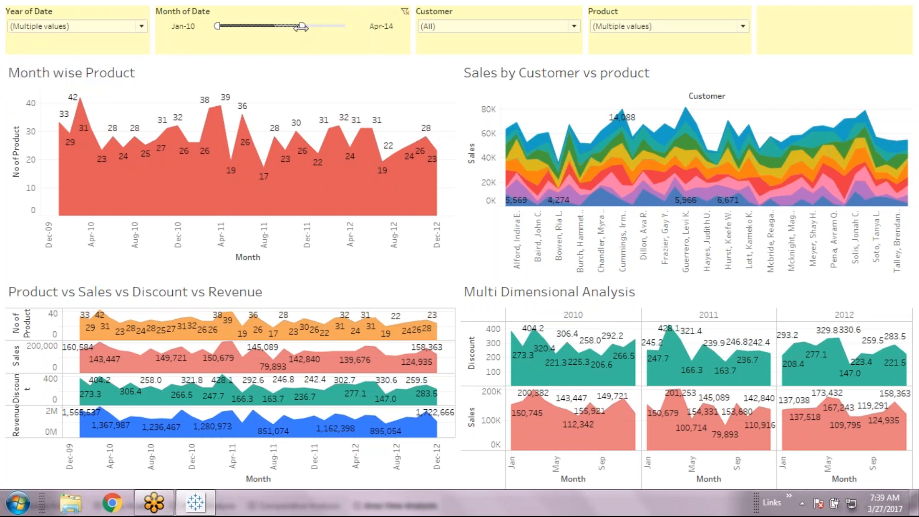
# Step: Test the Customer filter by clearing five customers near the start of the list and selecting them again
pyautogui.click(569, 29)
pyautogui.click(427, 92)
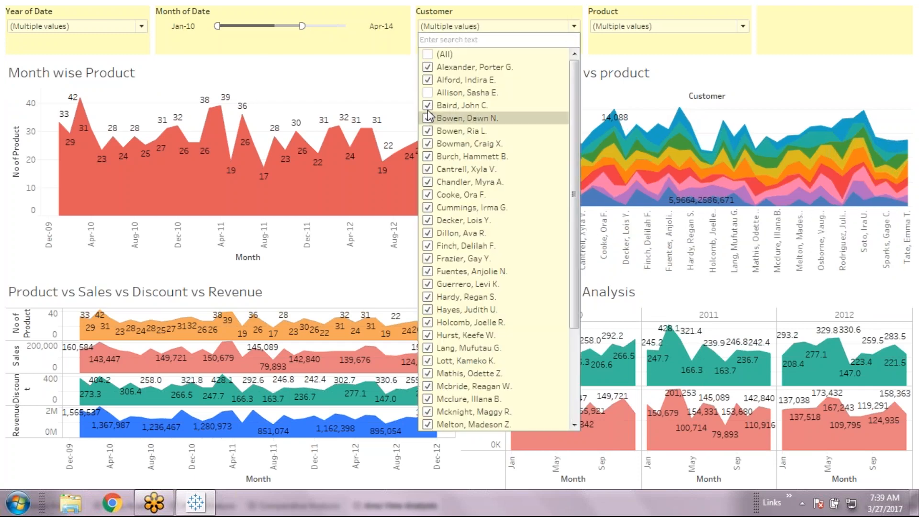
pyautogui.click(428, 110)
pyautogui.click(427, 119)
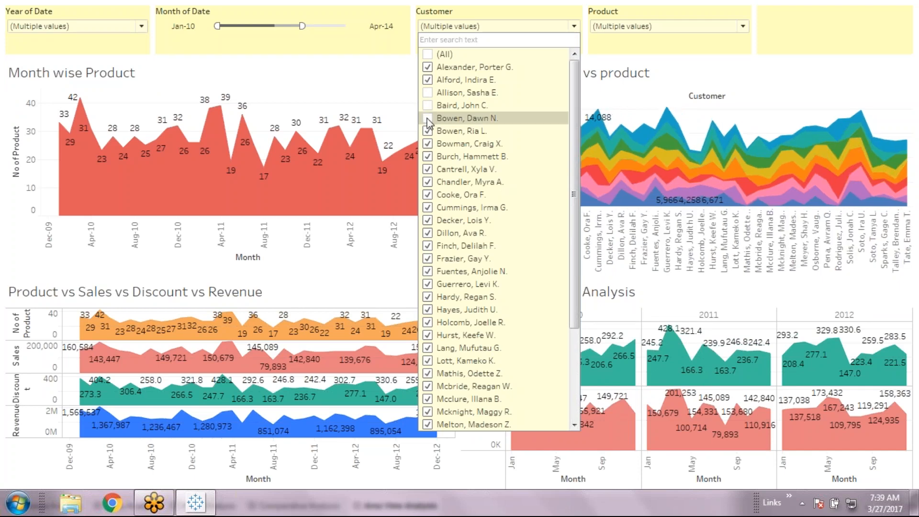
pyautogui.click(428, 131)
pyautogui.click(427, 143)
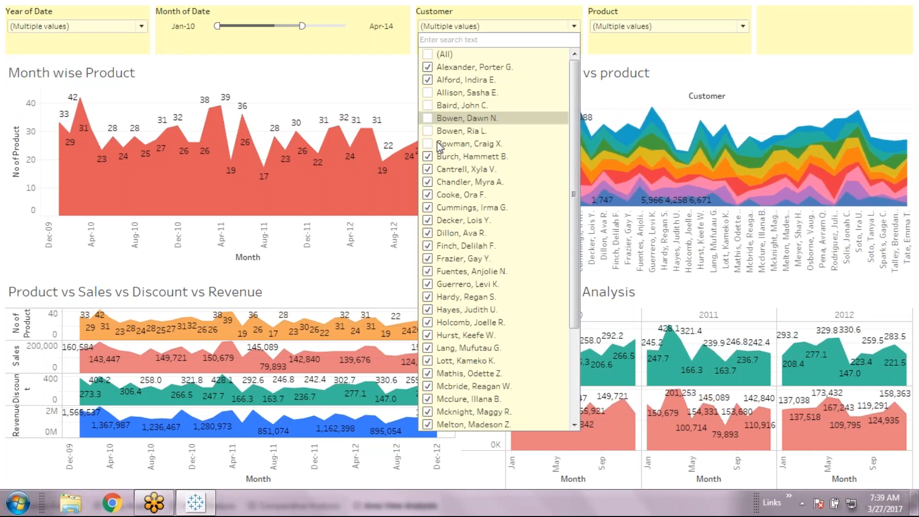
pyautogui.click(430, 106)
pyautogui.click(427, 131)
pyautogui.click(428, 144)
pyautogui.click(429, 119)
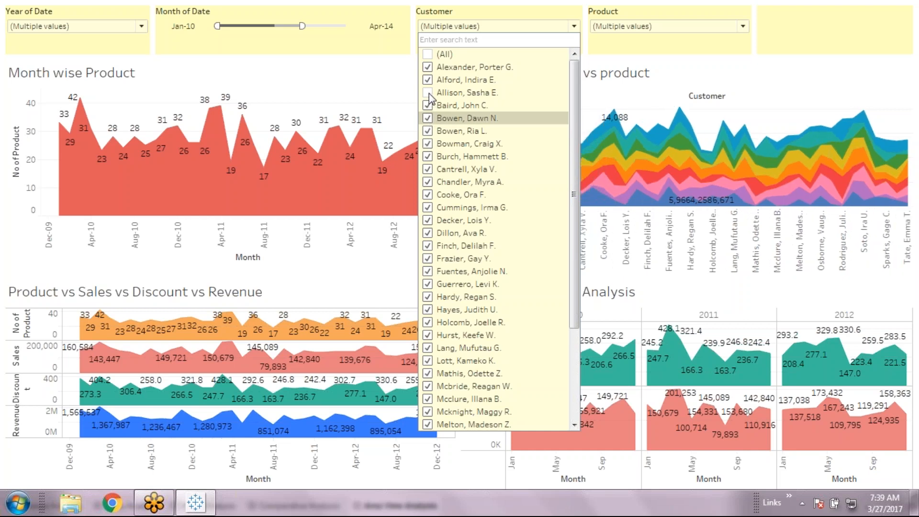
pyautogui.click(429, 93)
pyautogui.click(279, 52)
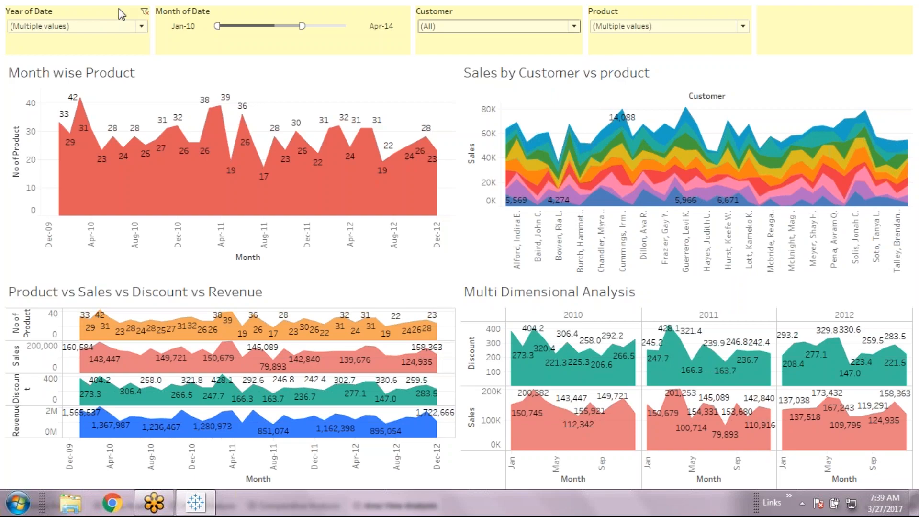
# Step: Leave presentation mode and apply the Year of Date filter to all worksheets using this data source
pyautogui.press('Escape')
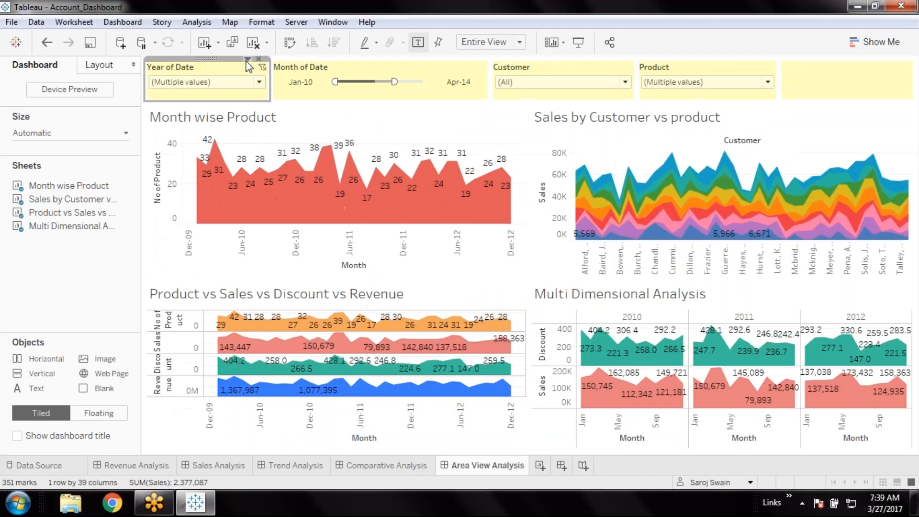
pyautogui.click(247, 59)
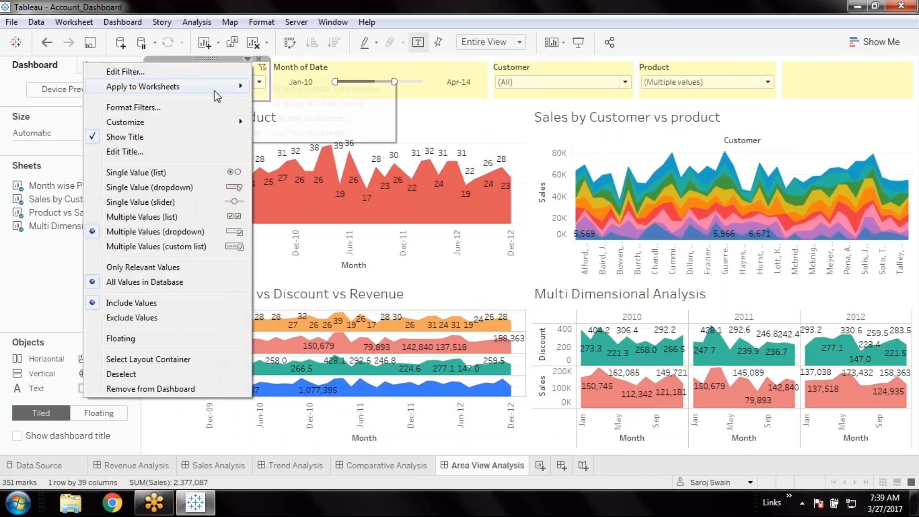
pyautogui.moveTo(216, 95)
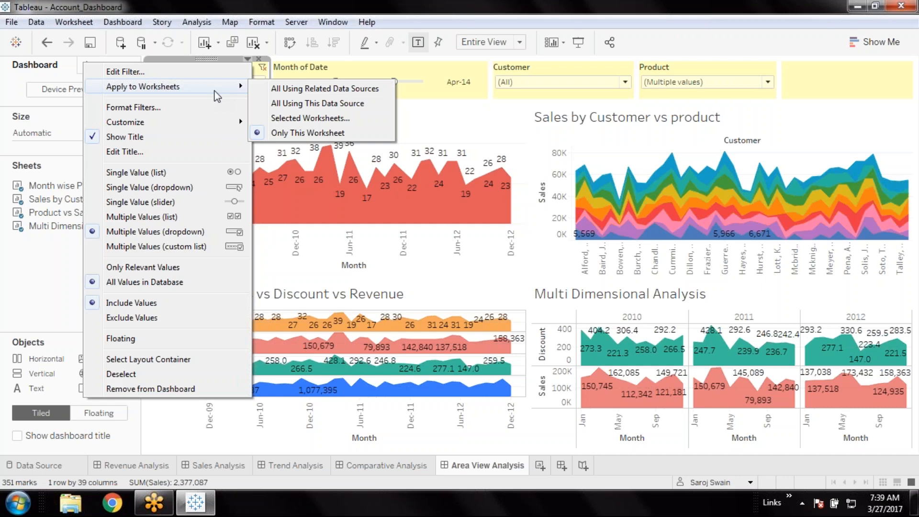
pyautogui.click(351, 105)
pyautogui.click(349, 106)
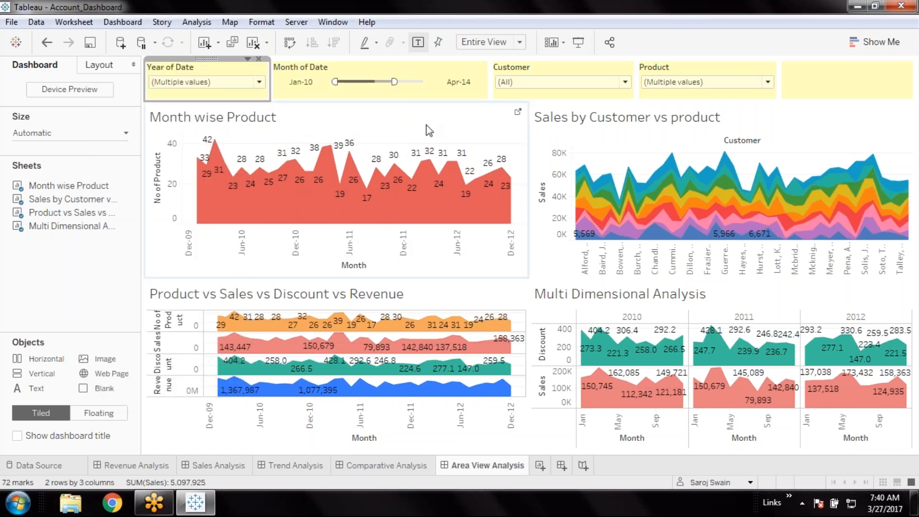
# Step: Limit the Year of Date filter to 2011 and 2012 by clearing 2010
pyautogui.click(259, 91)
pyautogui.click(258, 87)
pyautogui.click(159, 120)
pyautogui.click(158, 108)
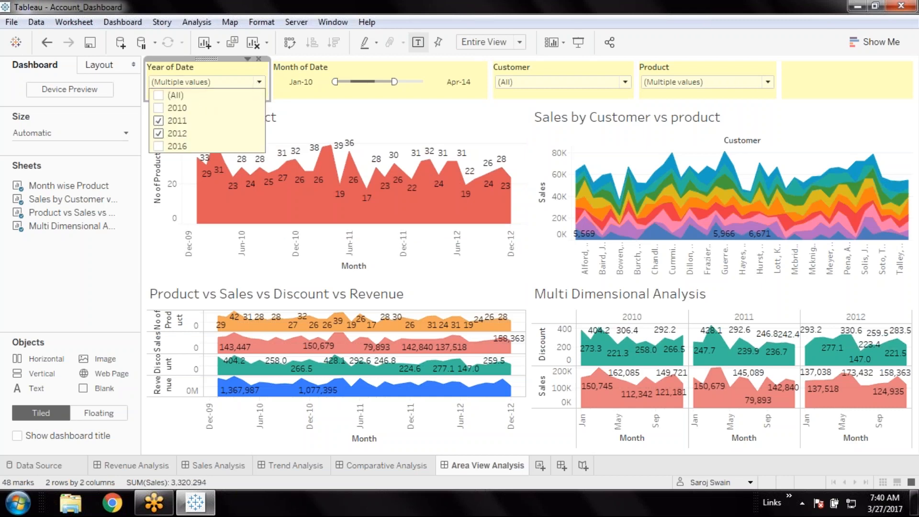
# Step: Test the Year of Date filter by toggling 2011 and 2012, and leave 2010, 2011 and 2012 selected
pyautogui.click(159, 120)
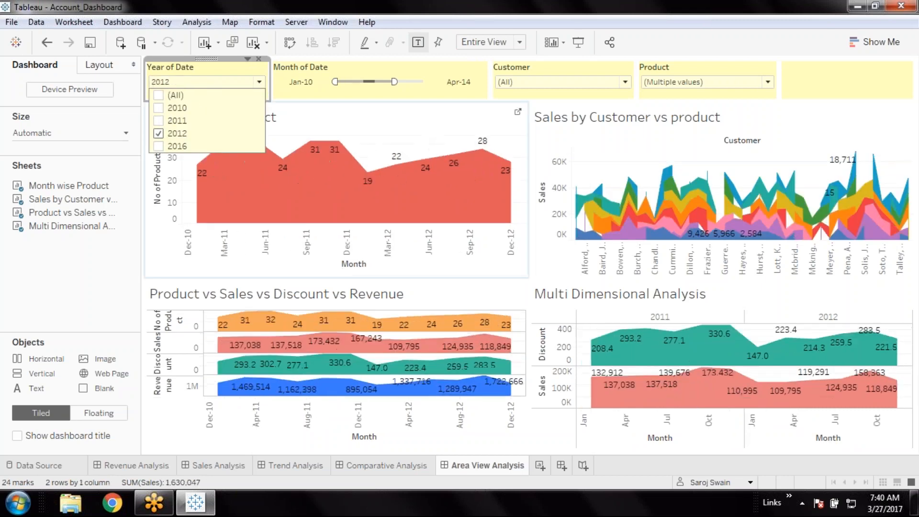
pyautogui.click(158, 119)
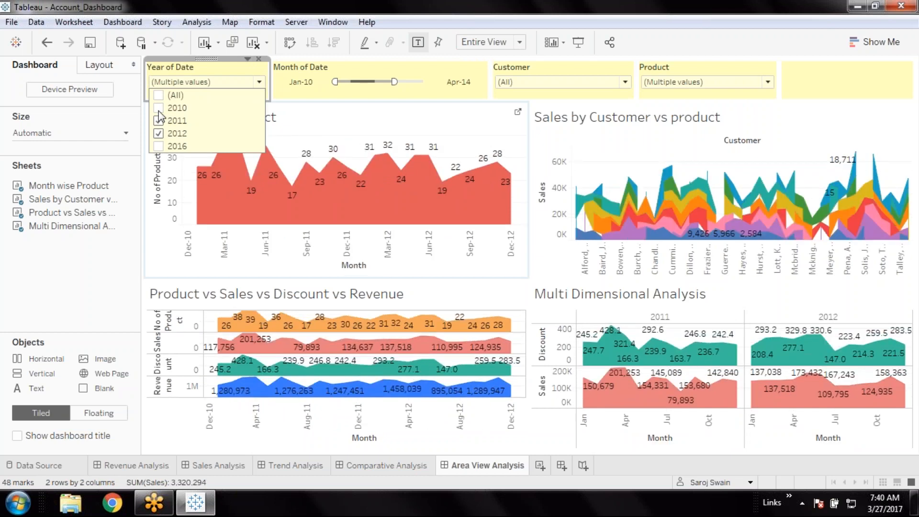
pyautogui.click(159, 109)
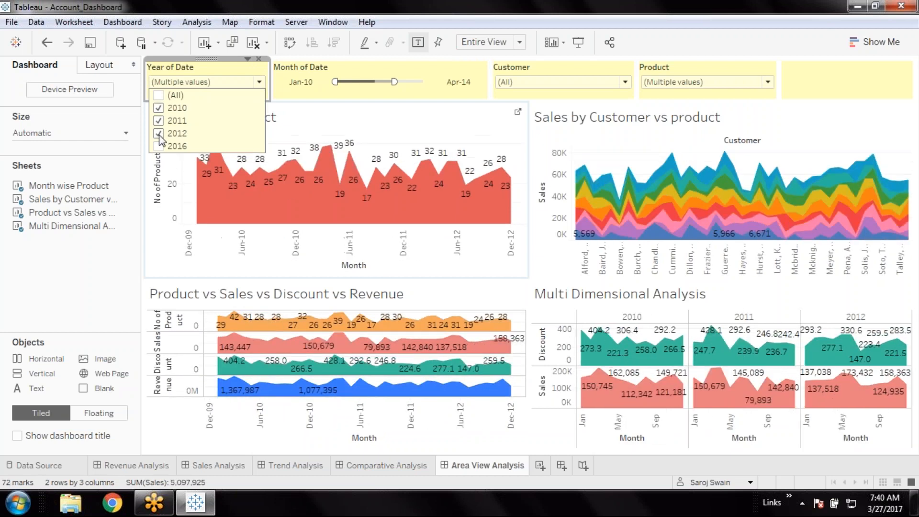
pyautogui.click(159, 134)
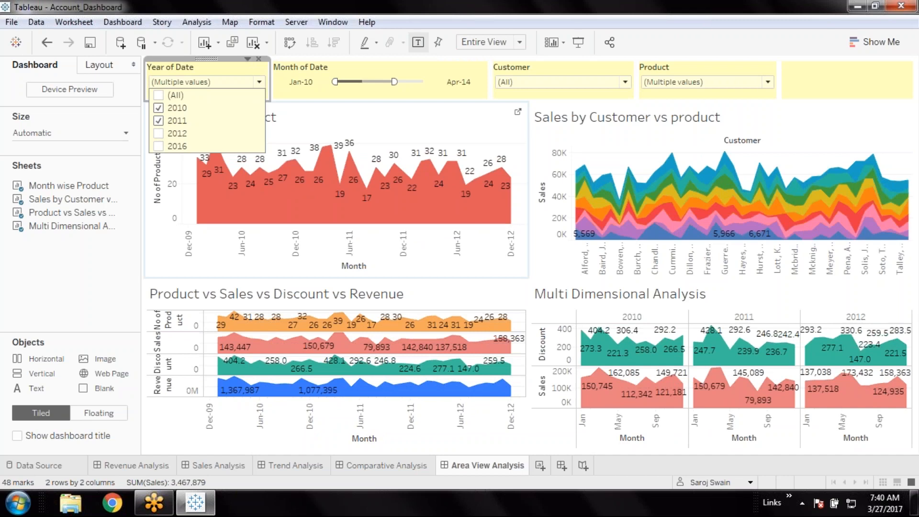
pyautogui.click(159, 133)
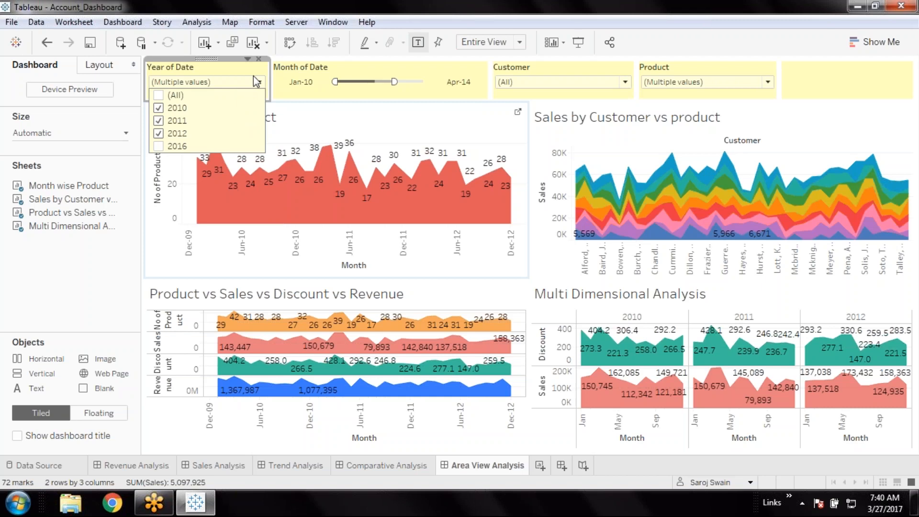
pyautogui.click(226, 67)
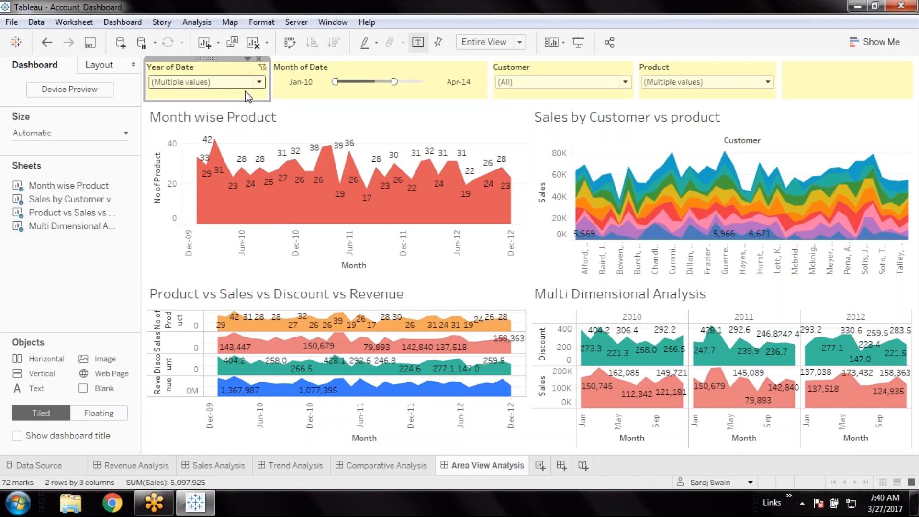
# Step: Apply the Month of Date filter to all worksheets using this data source
pyautogui.click(445, 70)
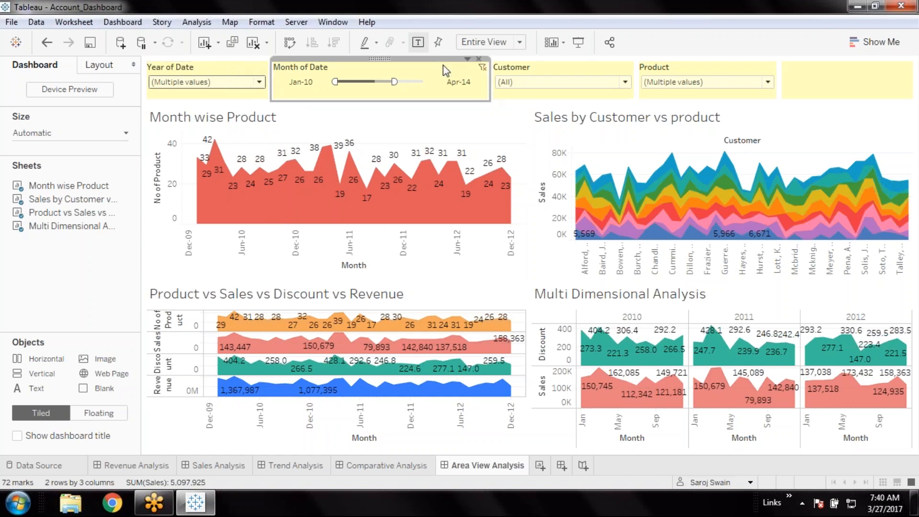
pyautogui.click(466, 58)
pyautogui.moveTo(431, 86)
pyautogui.click(543, 106)
# Step: Apply the Customer filter to all worksheets using this data source
pyautogui.click(601, 72)
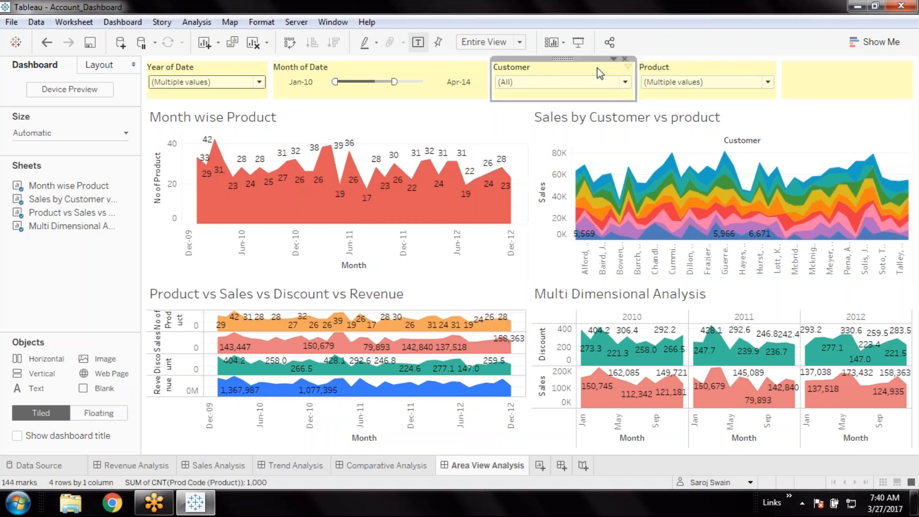
pyautogui.click(615, 61)
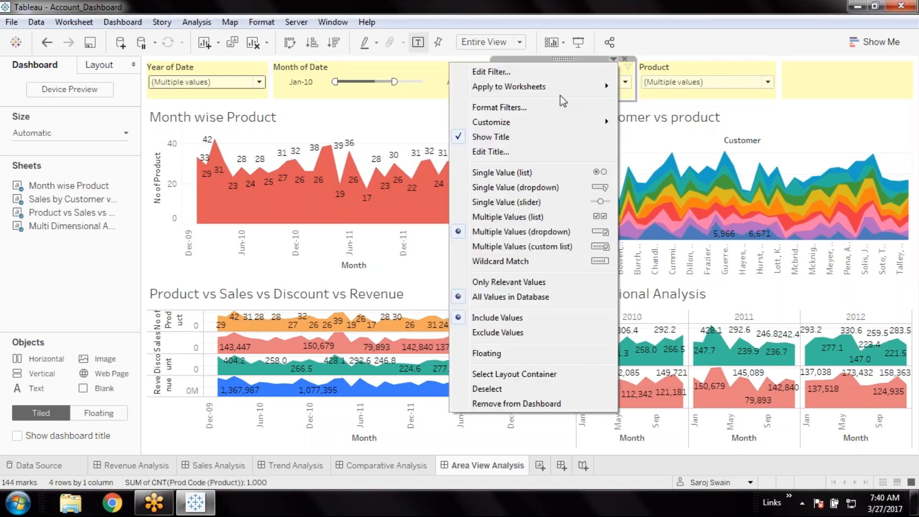
pyautogui.moveTo(562, 88)
pyautogui.click(712, 106)
# Step: Apply the Product filter to all worksheets using this data source
pyautogui.click(711, 67)
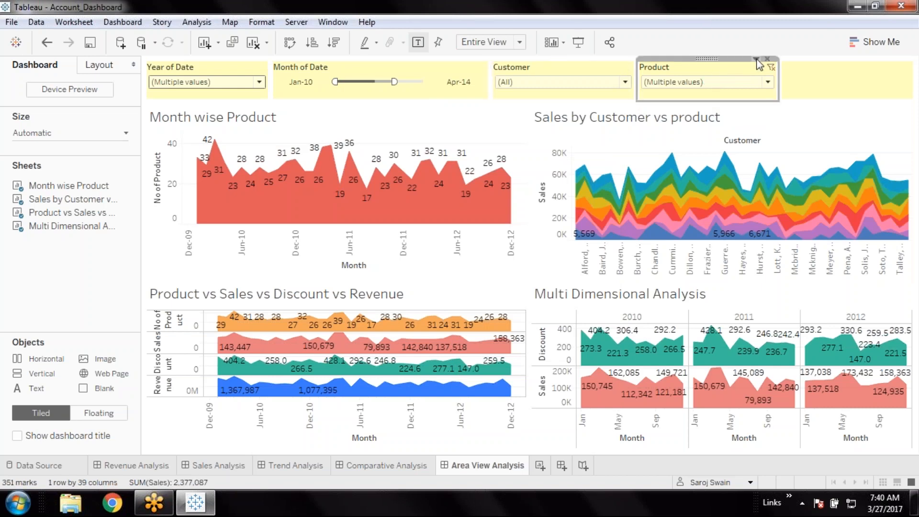
pyautogui.click(756, 59)
pyautogui.moveTo(684, 88)
pyautogui.click(839, 101)
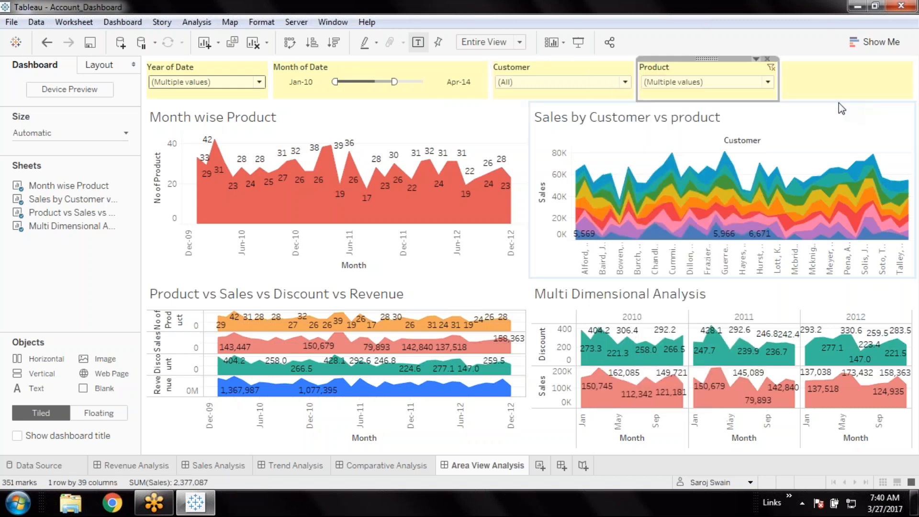
# Step: Widen the Customer and Product filters so they take up part of the empty space at the end of the filter row
pyautogui.click(617, 75)
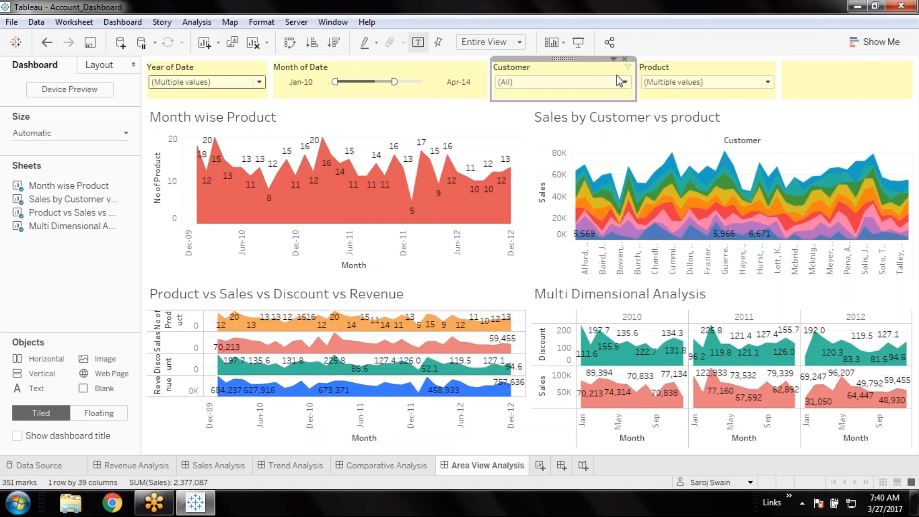
pyautogui.moveTo(636, 86); pyautogui.dragTo(659, 86)
pyautogui.click(713, 75)
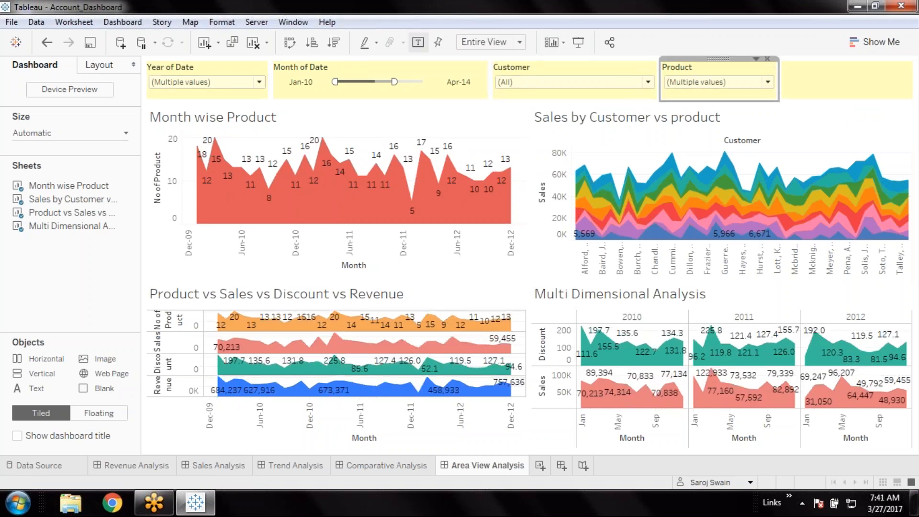
pyautogui.moveTo(779, 83); pyautogui.dragTo(826, 82)
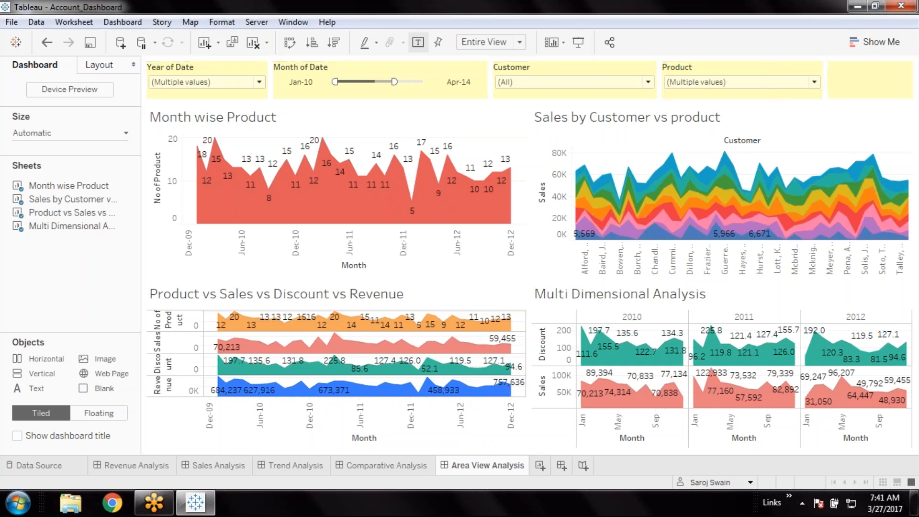
pyautogui.click(606, 69)
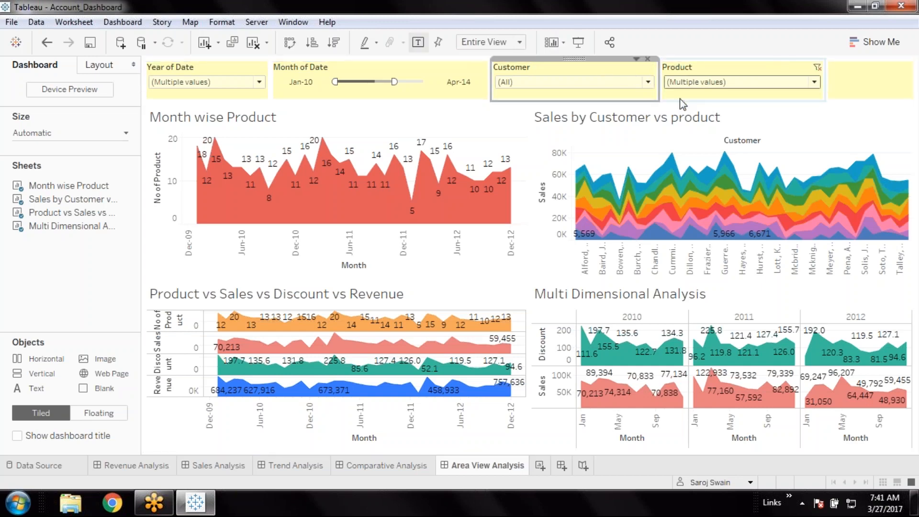
# Step: In presentation mode, add eros., facilisis., Nam ligula elit, nascetur, nostra, quis pede and ultricies ligula to the Product filter selection
pyautogui.click(580, 42)
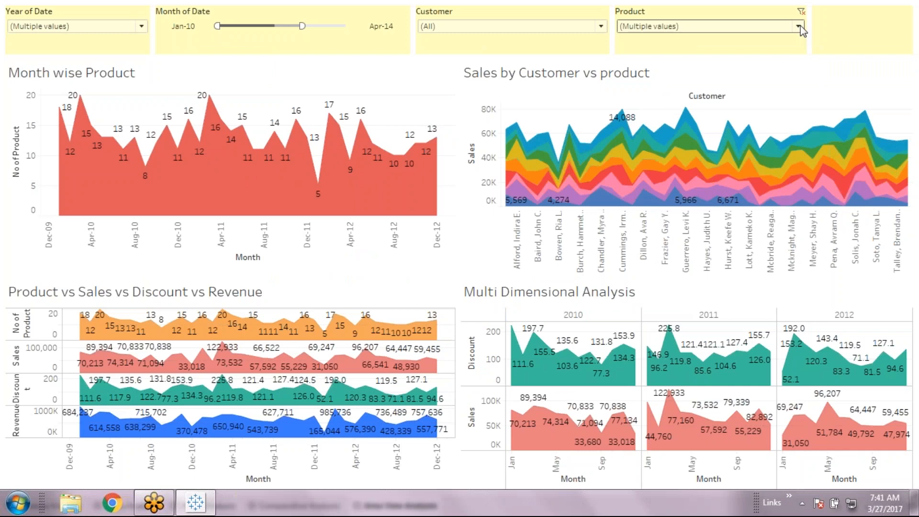
pyautogui.click(798, 26)
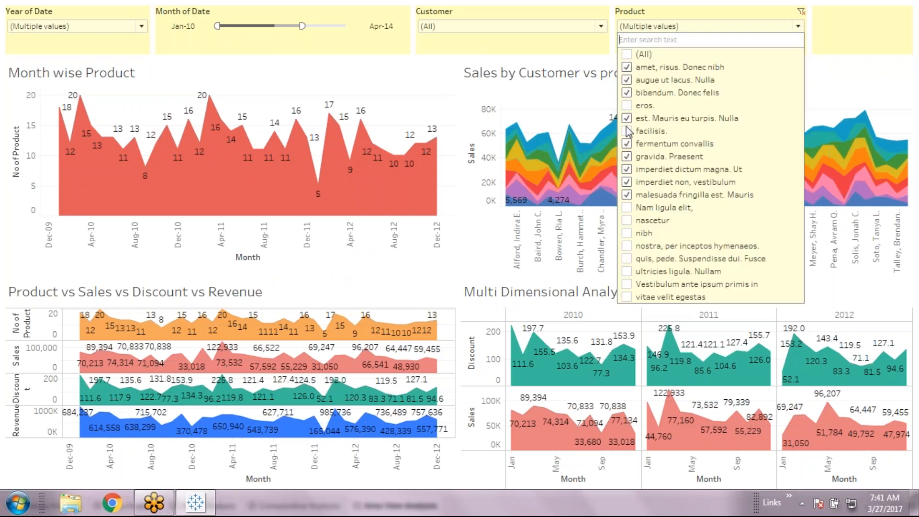
pyautogui.click(627, 105)
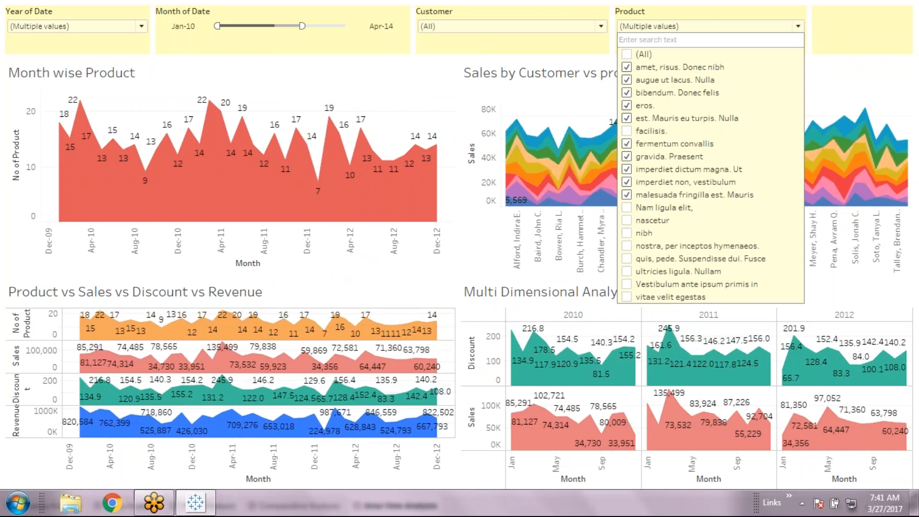
pyautogui.click(626, 131)
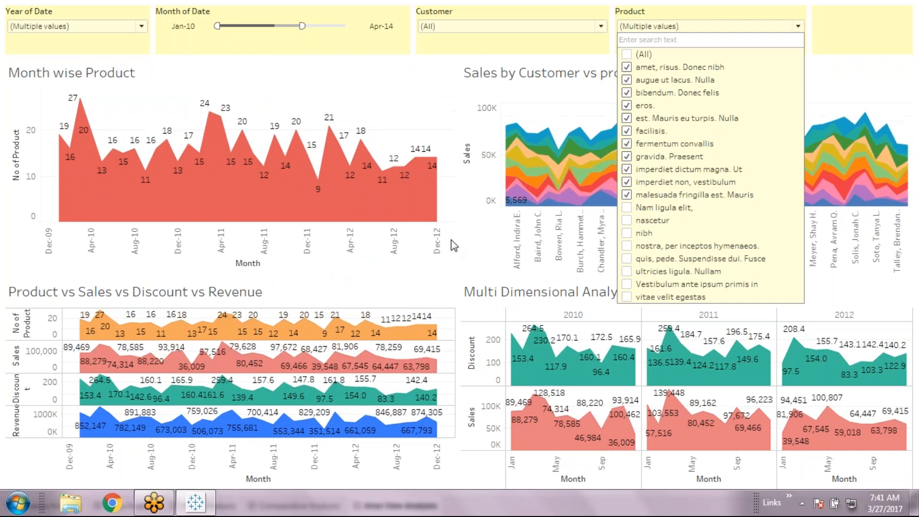
pyautogui.click(626, 207)
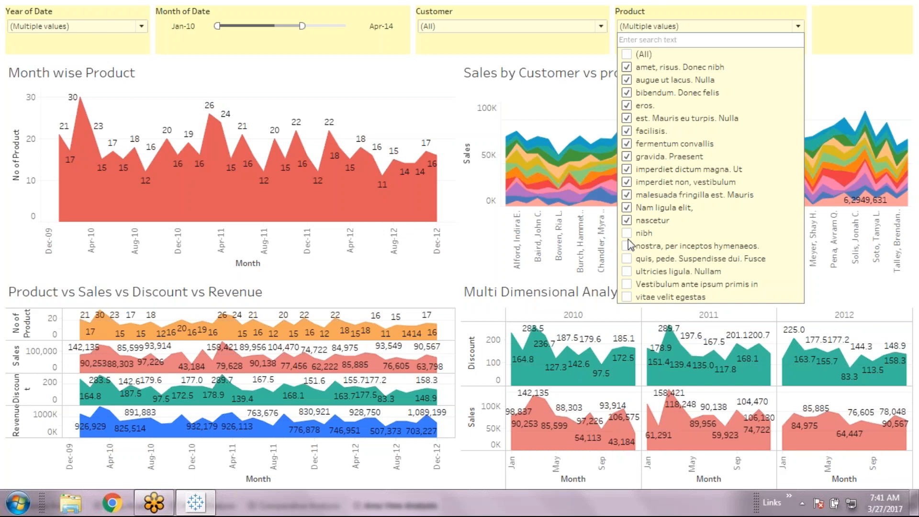
pyautogui.click(628, 246)
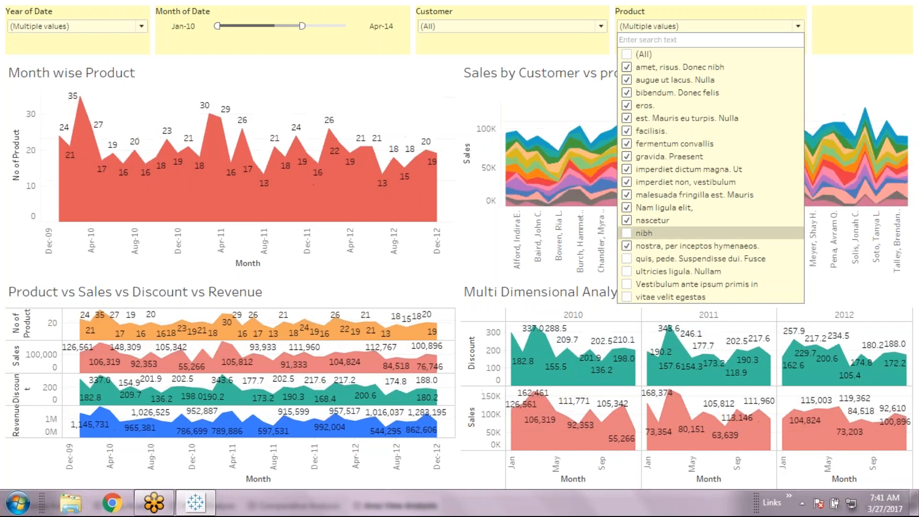
pyautogui.click(626, 271)
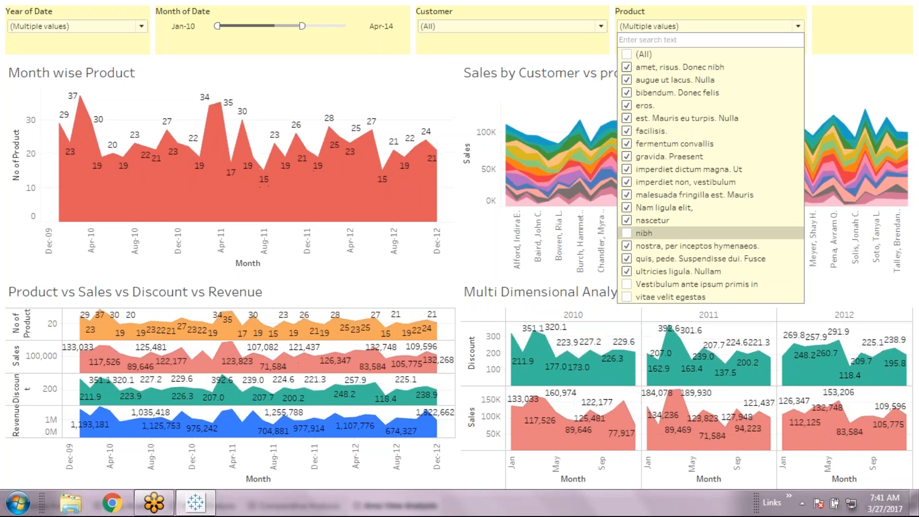
pyautogui.click(476, 245)
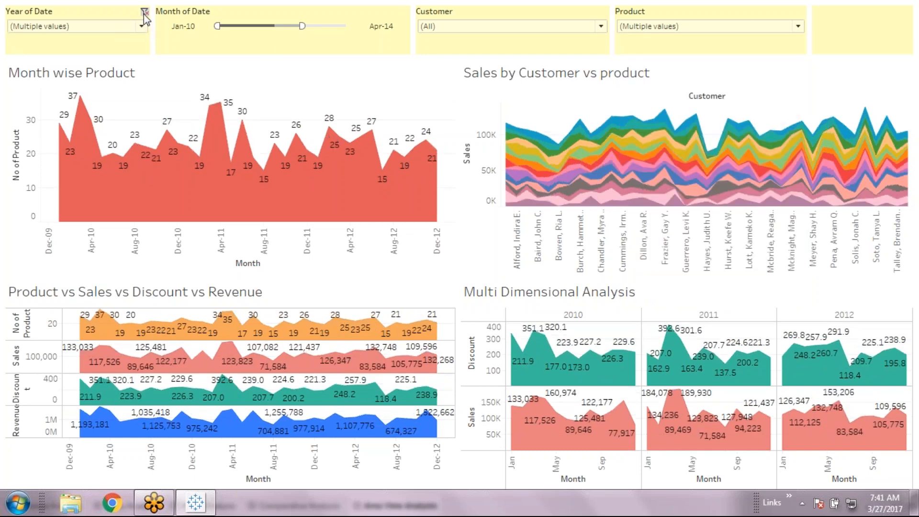
# Step: Test the Year of Date filter by selecting all years, clearing them, and adding back 2012, 2011 and 2010 one at a time
pyautogui.click(143, 14)
pyautogui.click(143, 27)
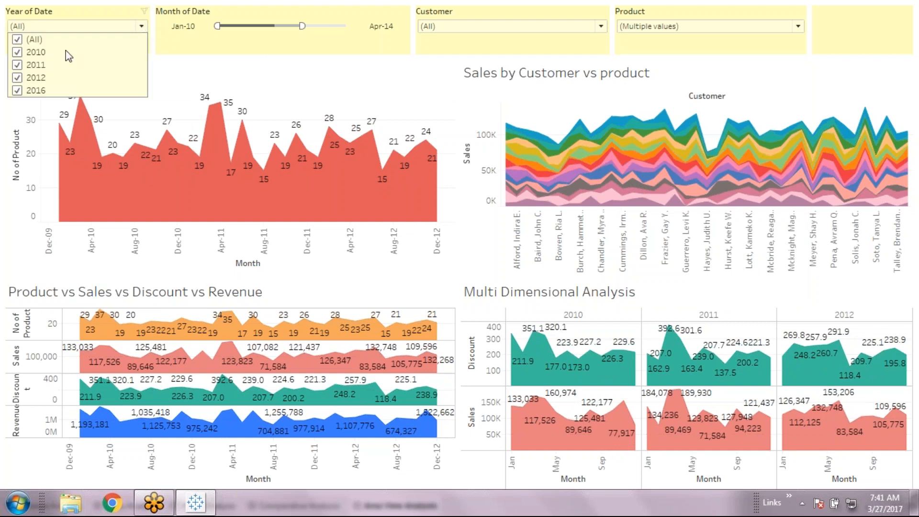
pyautogui.click(17, 40)
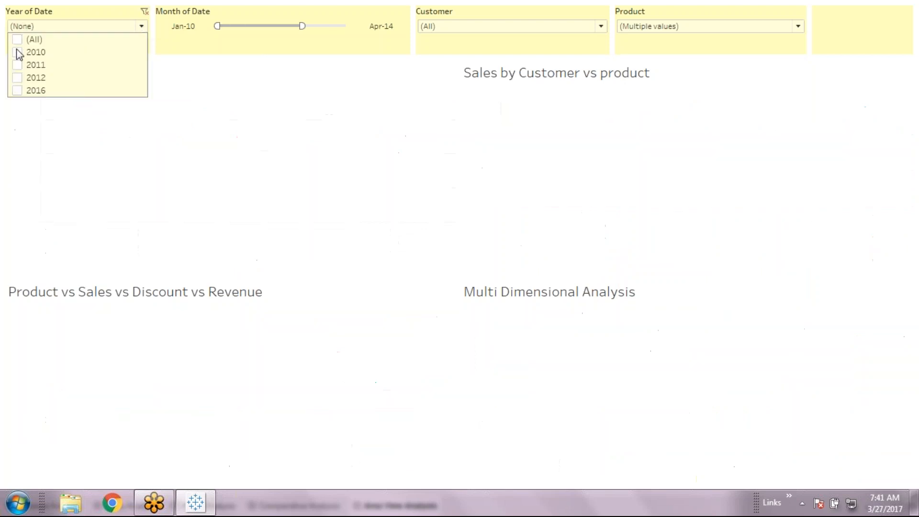
pyautogui.click(16, 79)
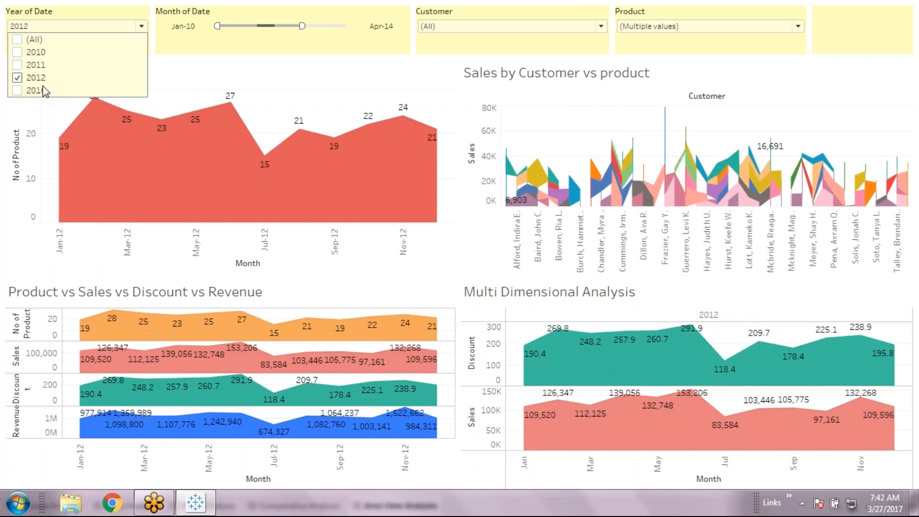
pyautogui.click(17, 65)
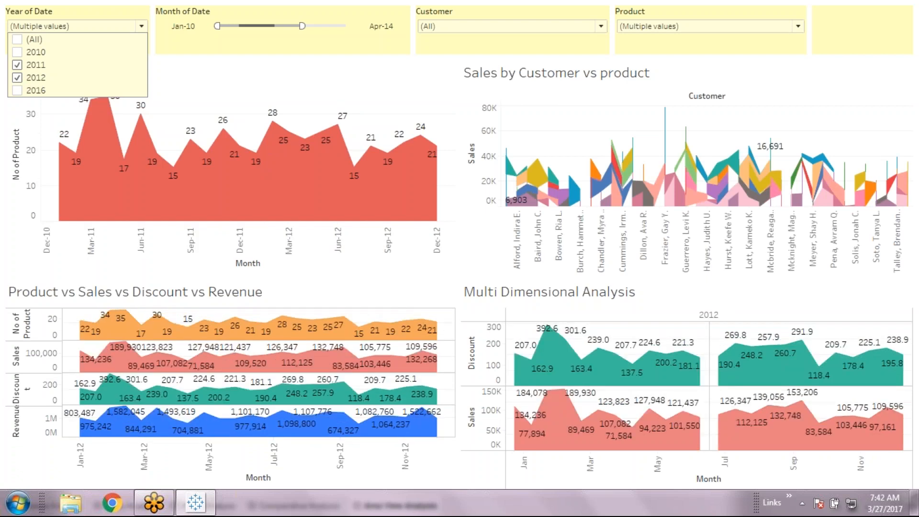
pyautogui.click(16, 52)
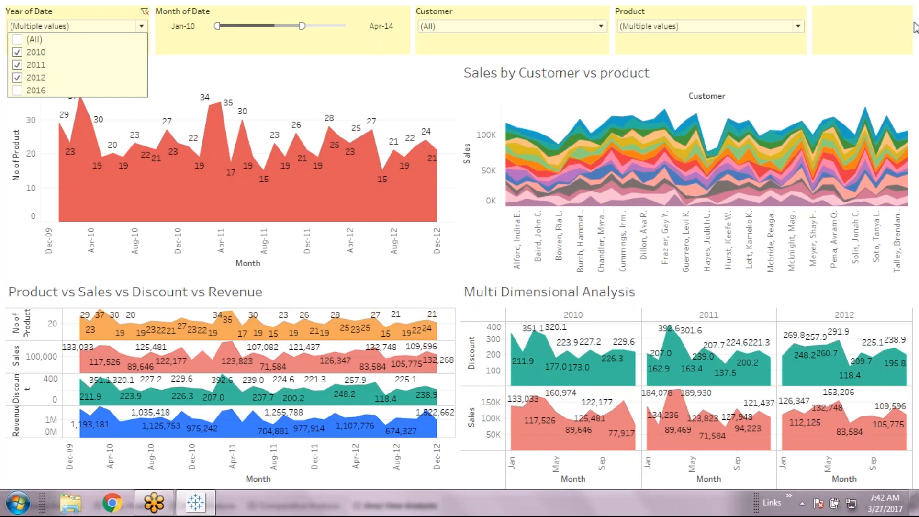
pyautogui.click(886, 25)
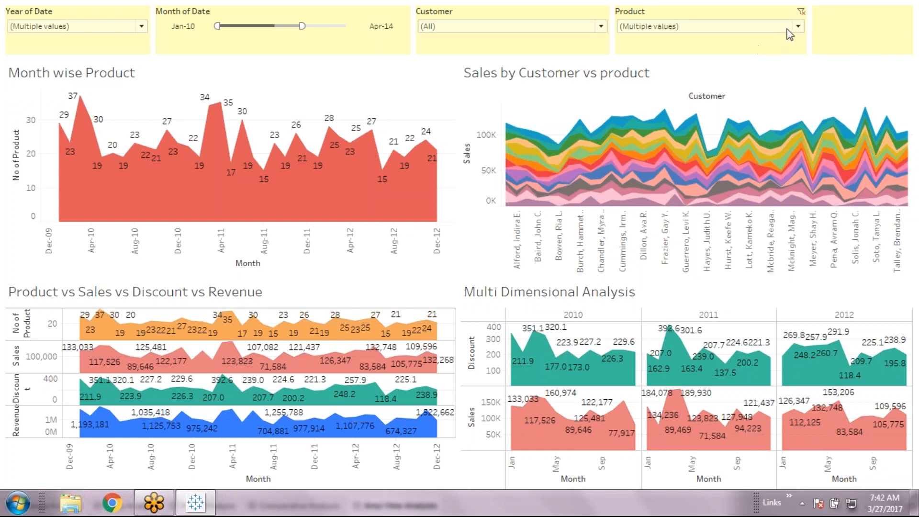
# Step: Leave presentation mode to make the filter row above the charts slightly shorter, and present the dashboard again
pyautogui.press('Escape')
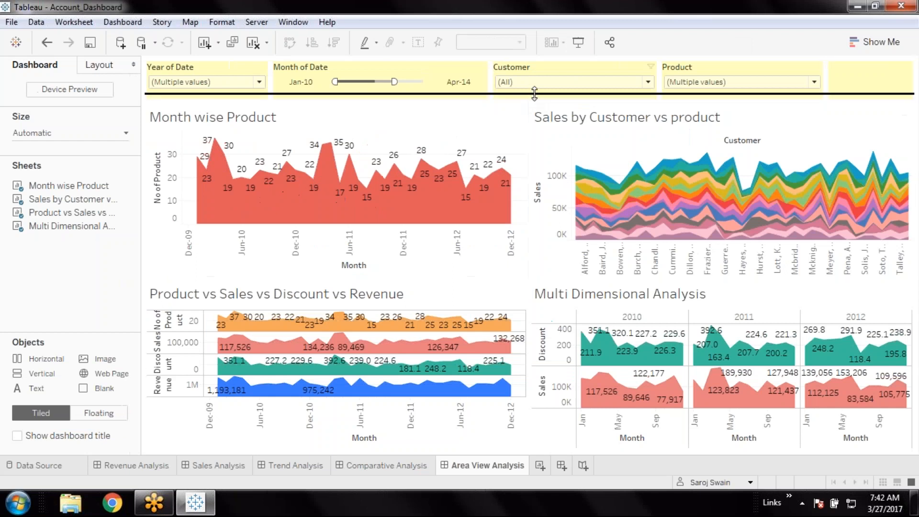
pyautogui.moveTo(534, 94); pyautogui.dragTo(534, 86)
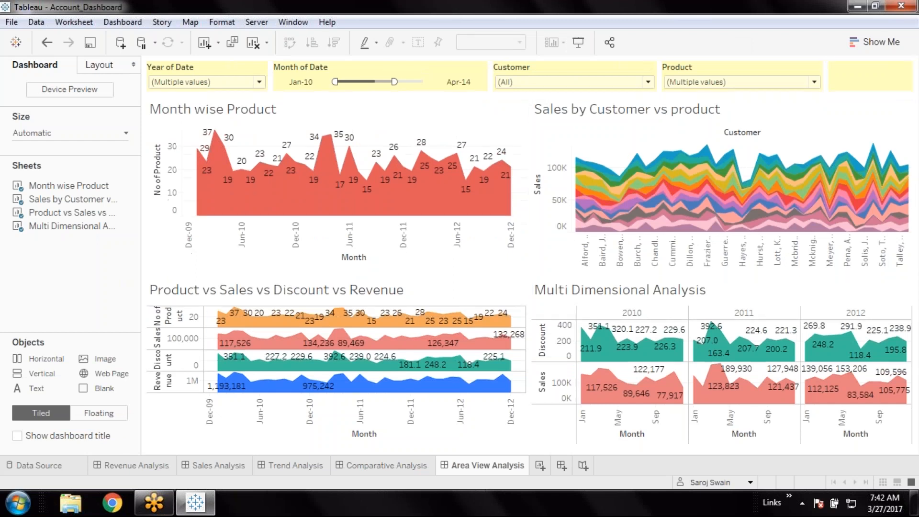
pyautogui.click(581, 42)
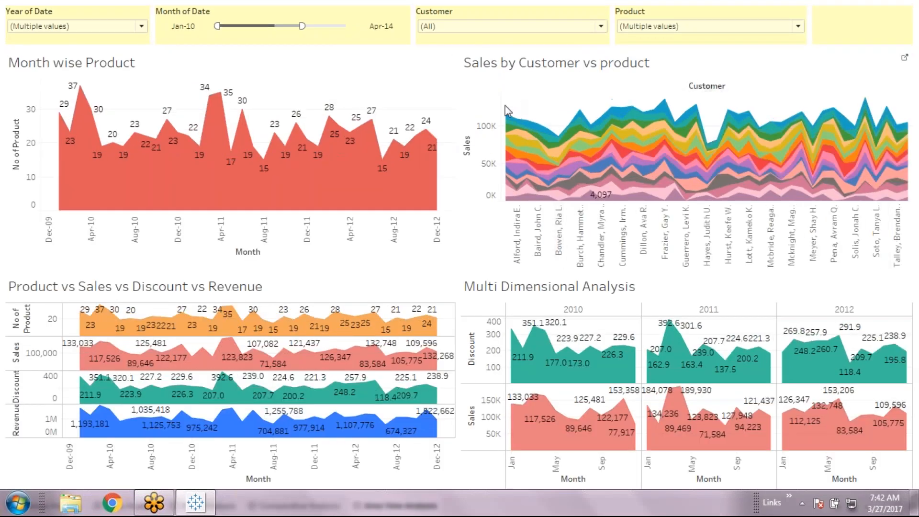
# Step: Show the Comparative Analysis dashboard in presentation mode
pyautogui.hotkey('alt', 'Tab')
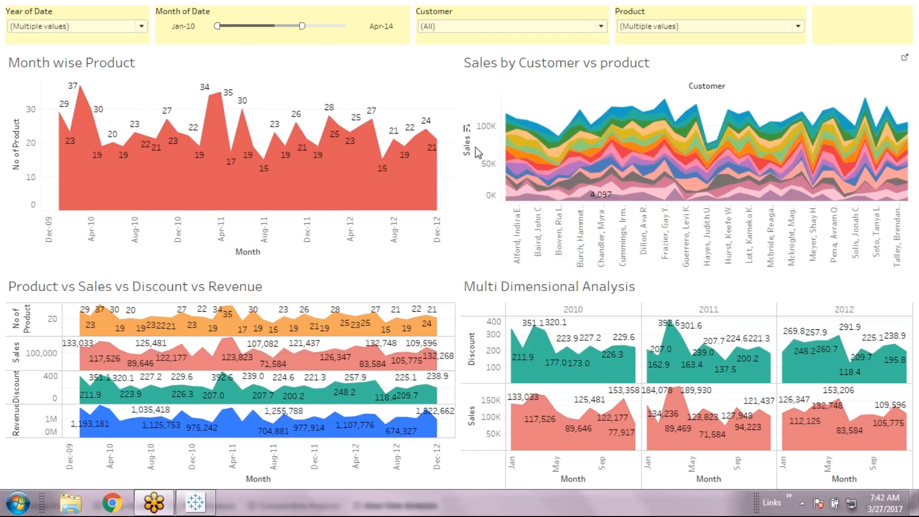
pyautogui.click(477, 247)
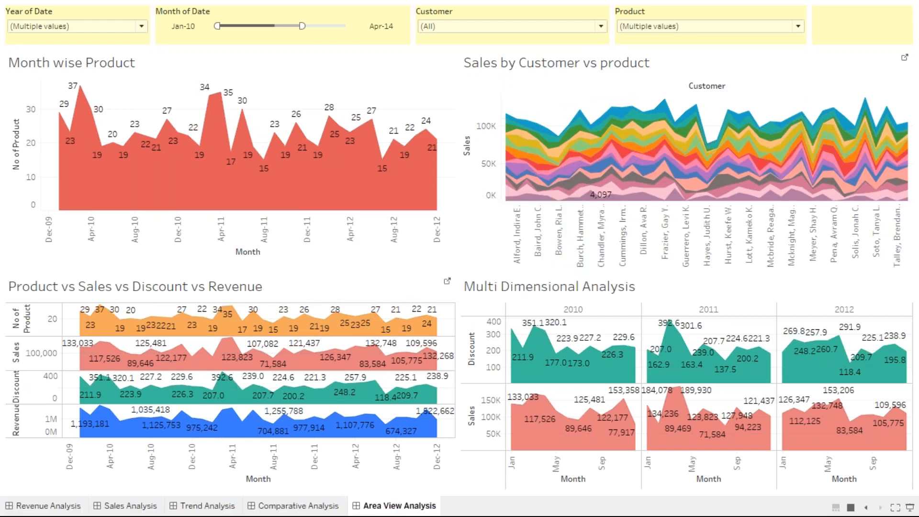
pyautogui.click(314, 507)
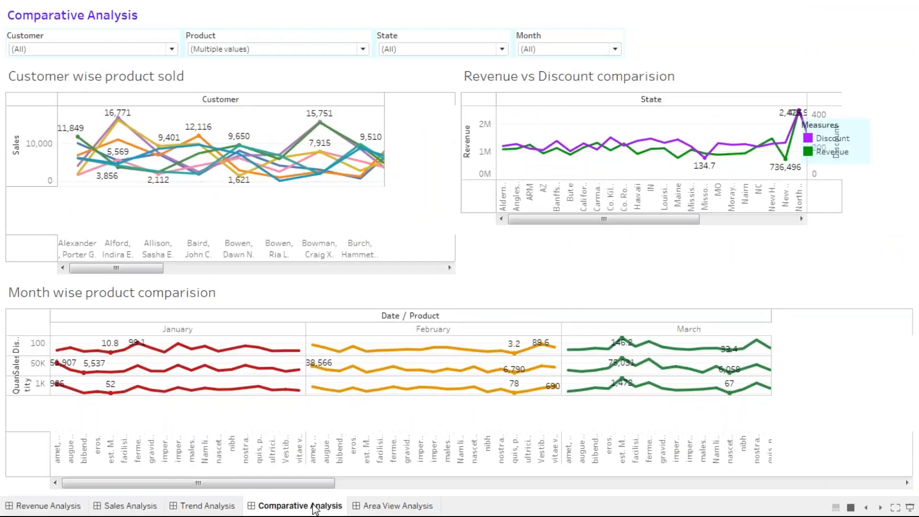
# Step: Review the Trend Analysis, Sales Analysis, Revenue Analysis and Area View Analysis dashboards in presentation mode
pyautogui.click(182, 507)
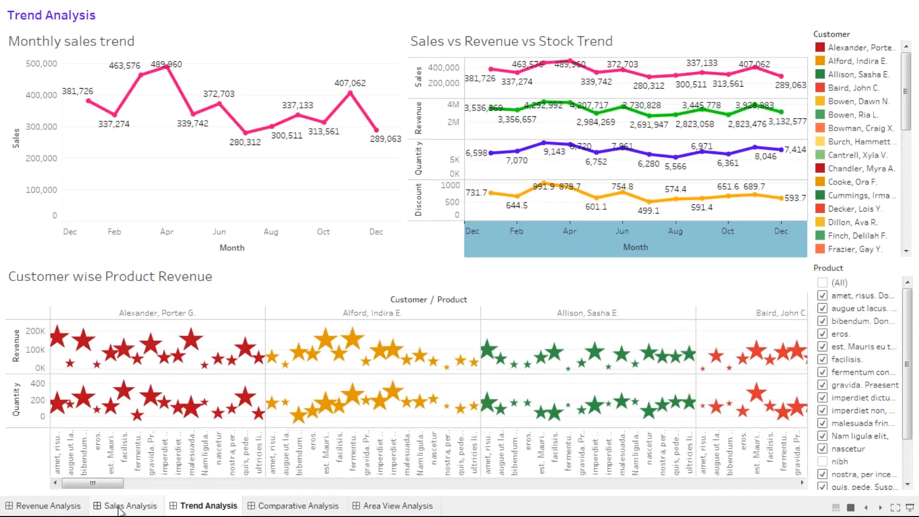
pyautogui.click(105, 509)
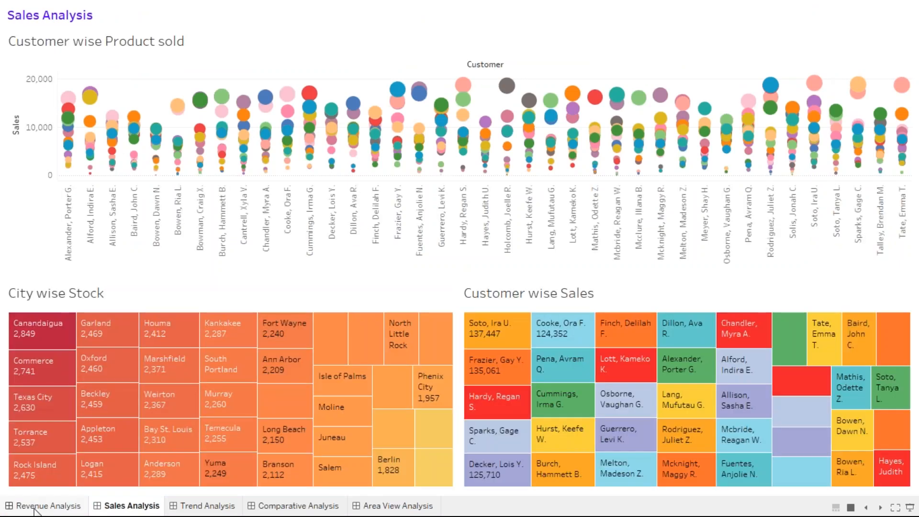
pyautogui.click(35, 508)
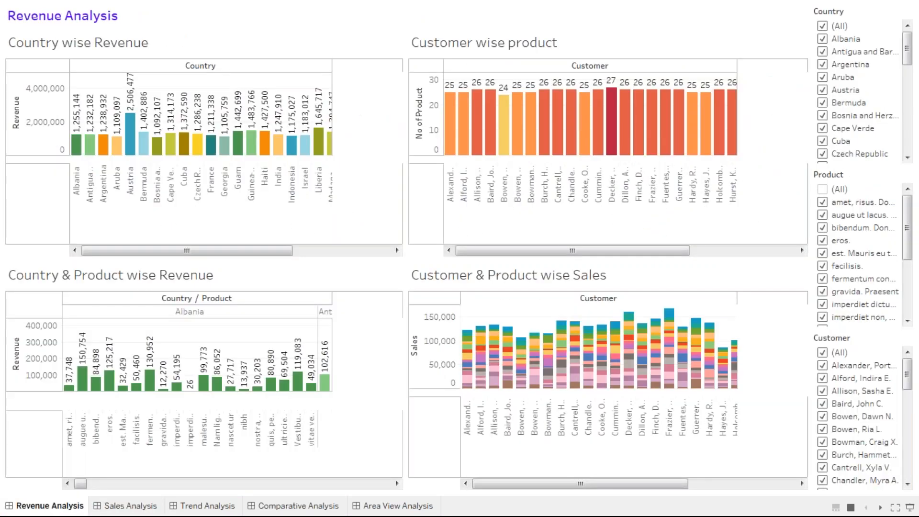
pyautogui.click(398, 507)
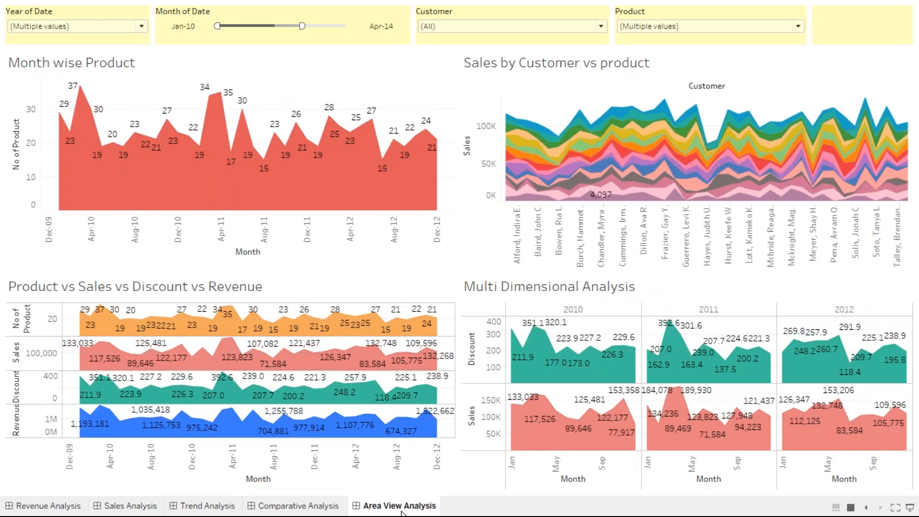
# Step: Leave presentation mode and add a new blank worksheet to the workbook
pyautogui.press('Escape')
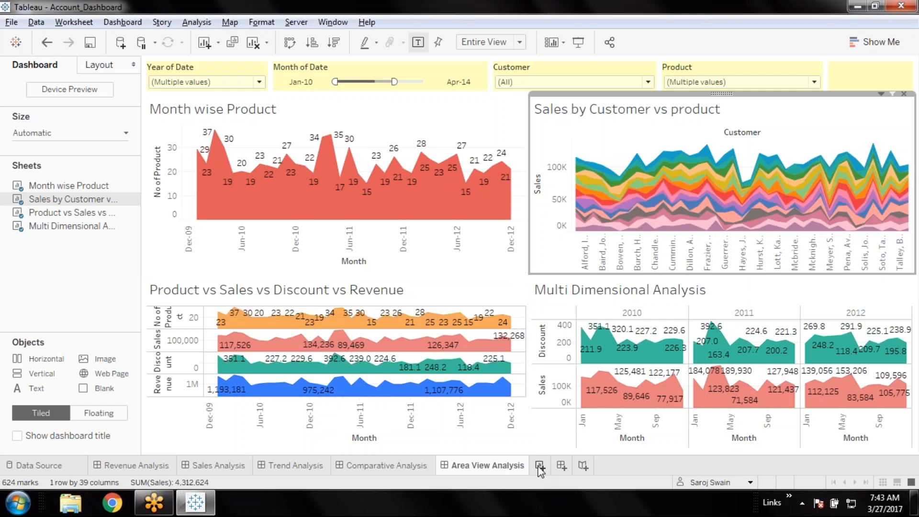
pyautogui.hotkey('ctrl', 'm')
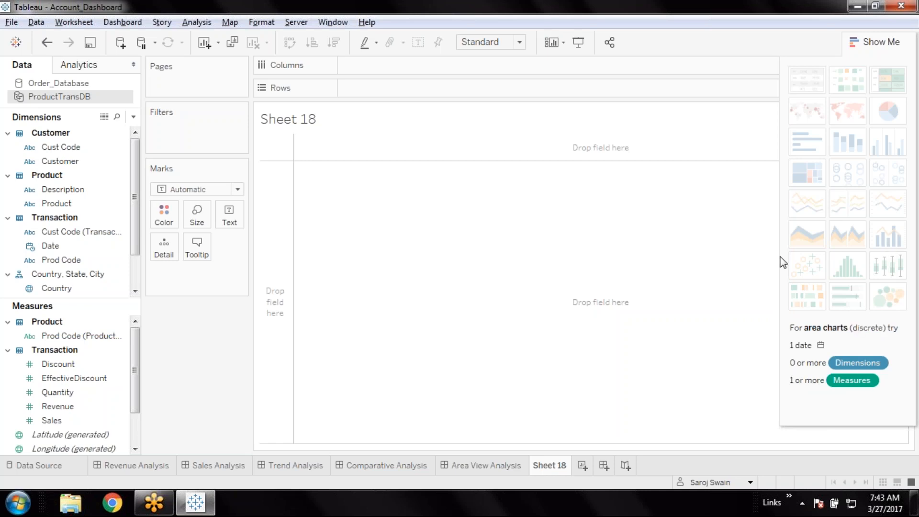
# Step: Present the Area View Analysis dashboard, remove 2012 from the Year of Date filter, and leave presentation mode
pyautogui.click(489, 468)
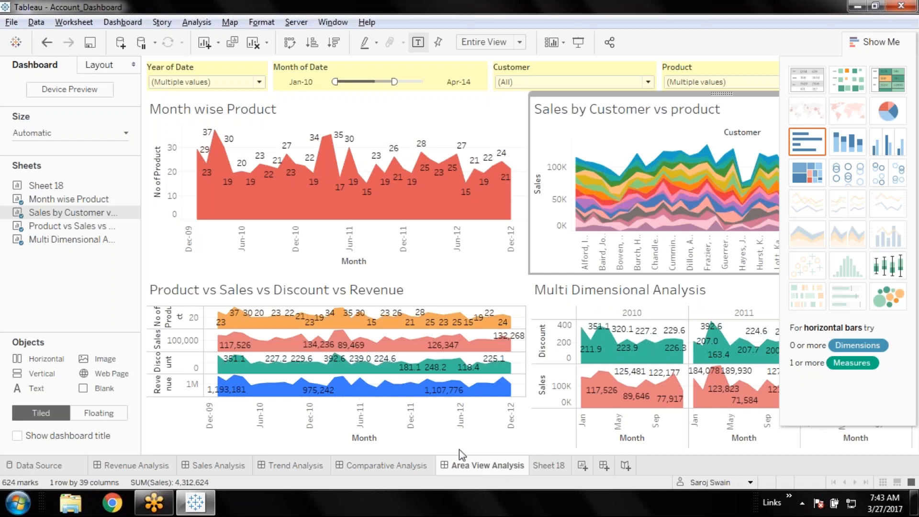
pyautogui.click(582, 43)
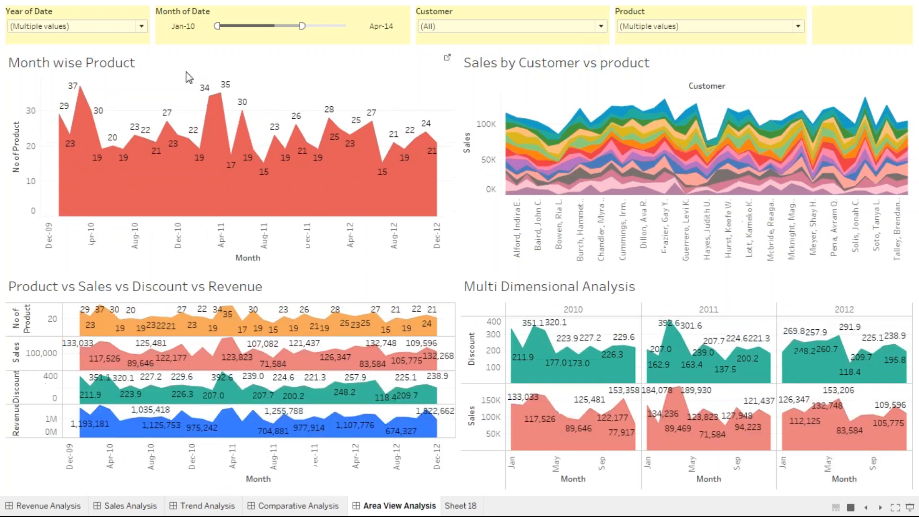
pyautogui.click(141, 26)
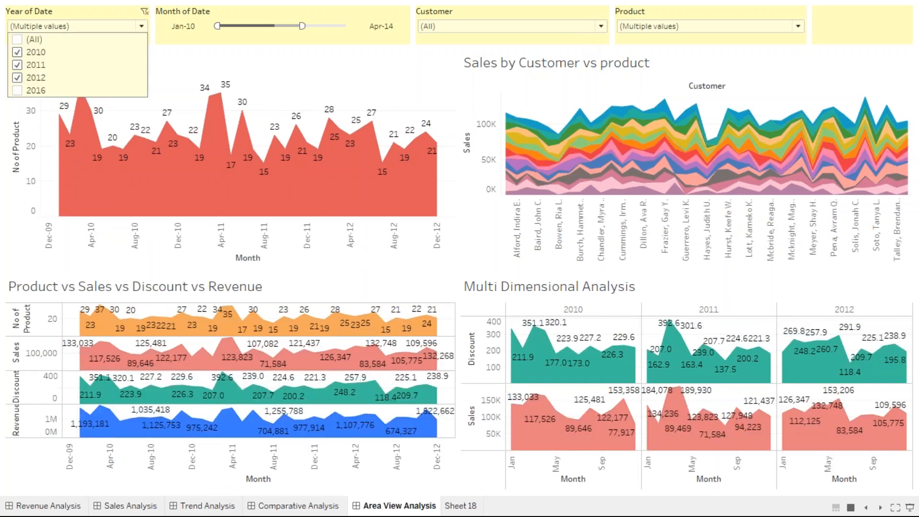
pyautogui.click(18, 78)
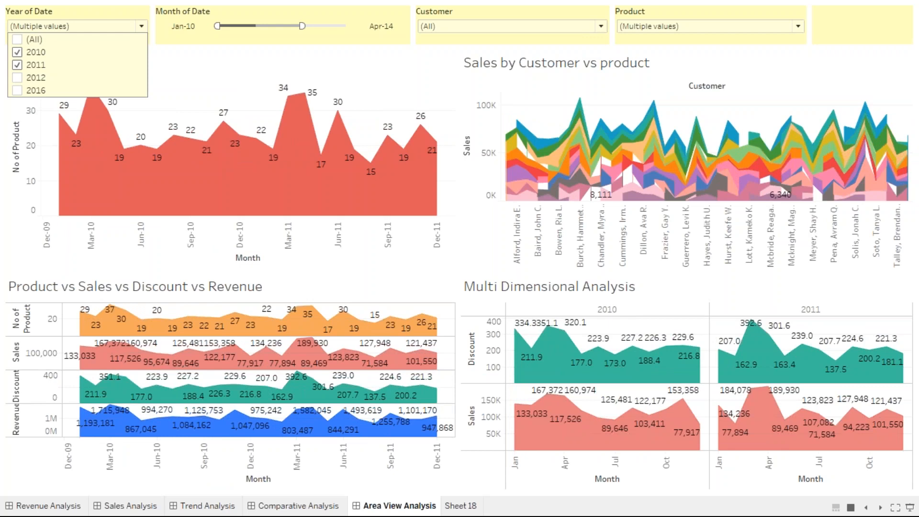
pyautogui.click(101, 27)
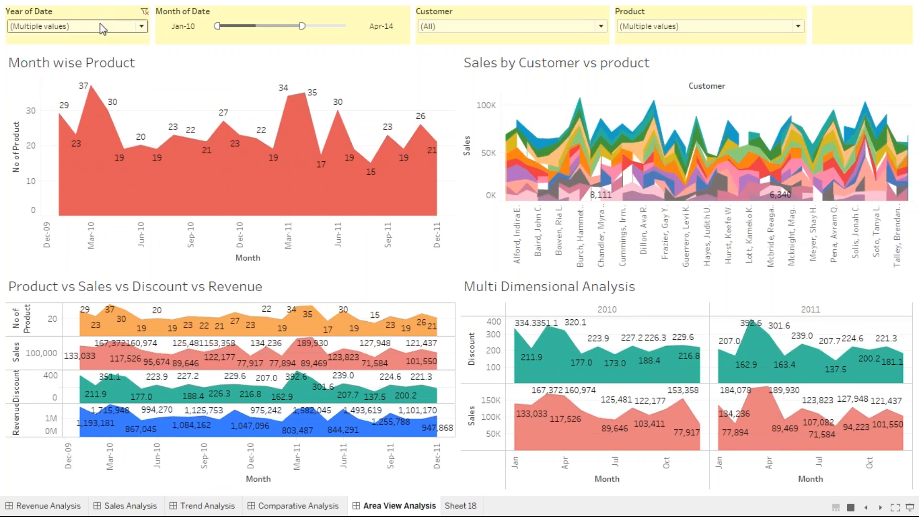
pyautogui.press('Escape')
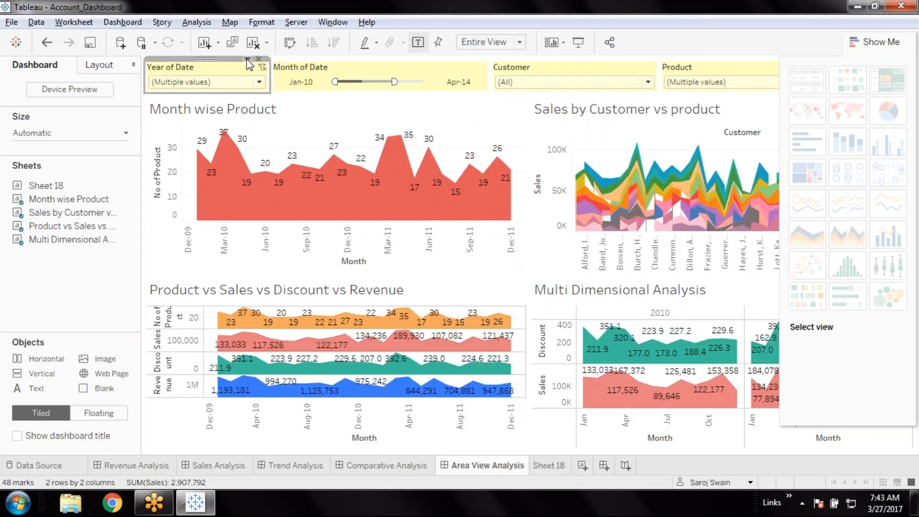
# Step: Examine which worksheets the Year of Date filter applies to, and return to Sheet 18
pyautogui.click(246, 59)
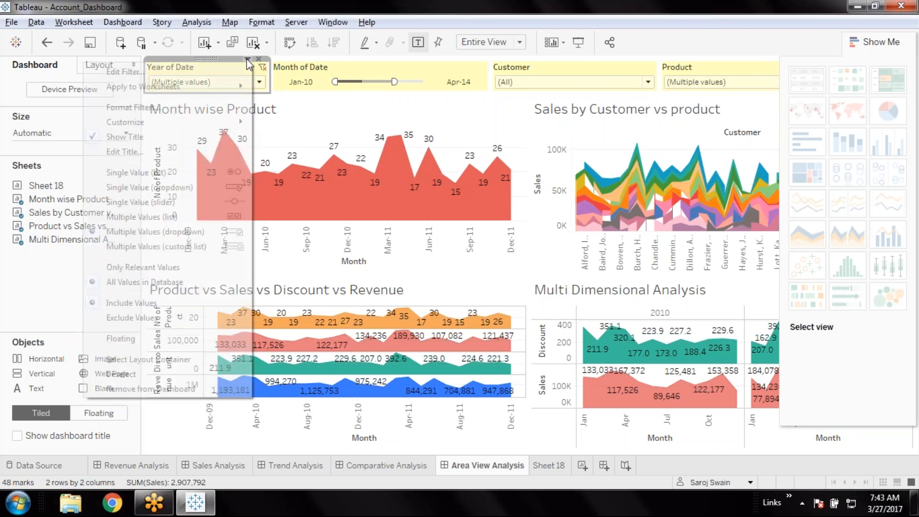
pyautogui.moveTo(192, 88)
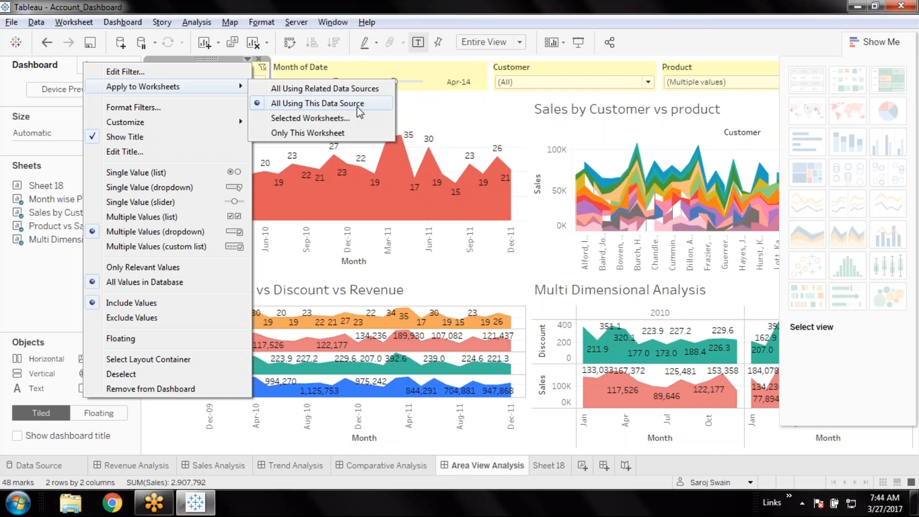
pyautogui.click(555, 472)
pyautogui.click(554, 472)
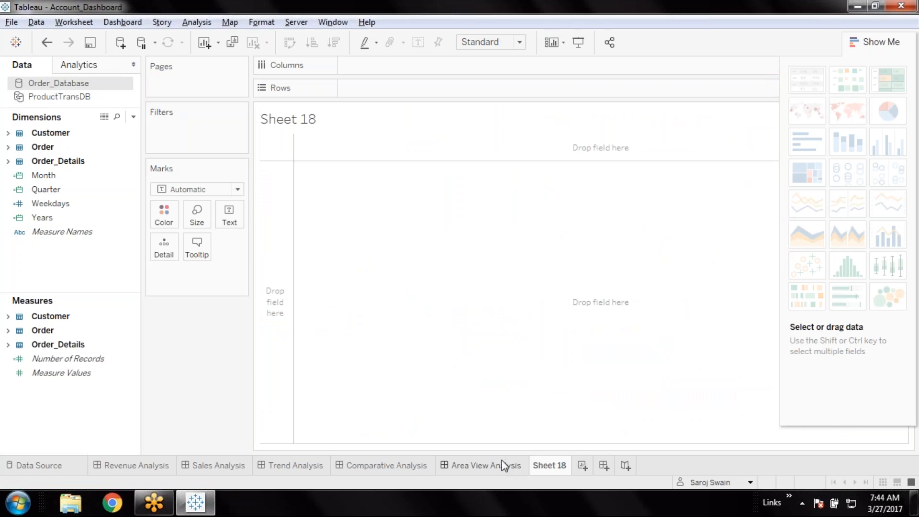
pyautogui.moveTo(504, 464)
pyautogui.moveTo(475, 467)
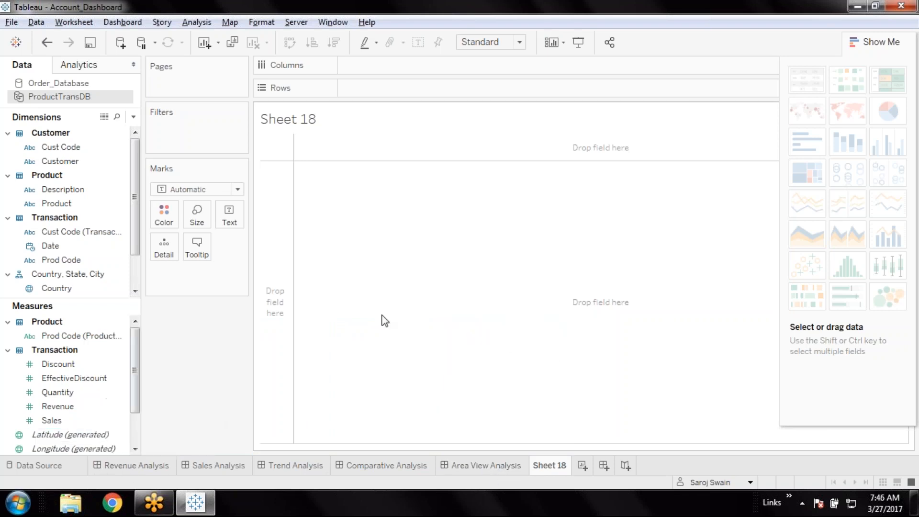
# Step: Check the Revenue Analysis dashboard in presentation mode, and return to Sheet 18
pyautogui.click(146, 469)
pyautogui.click(578, 47)
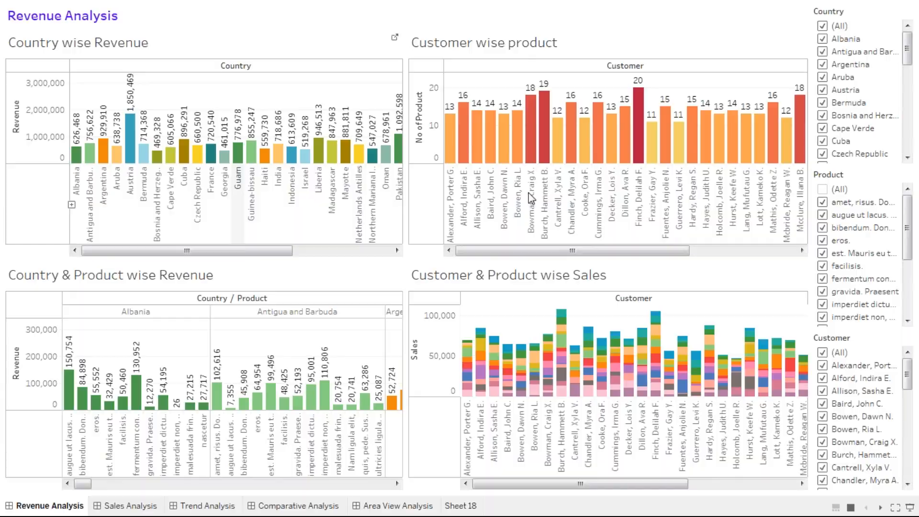
pyautogui.press('Escape')
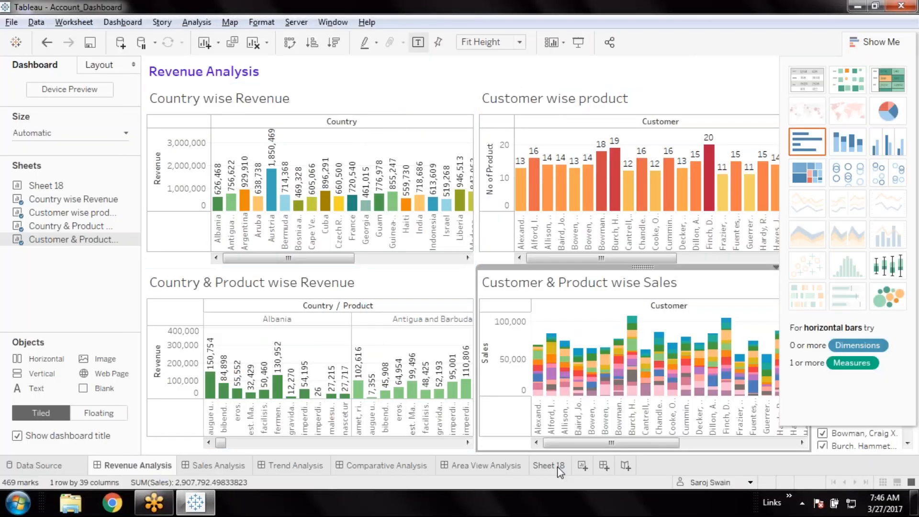
pyautogui.click(559, 468)
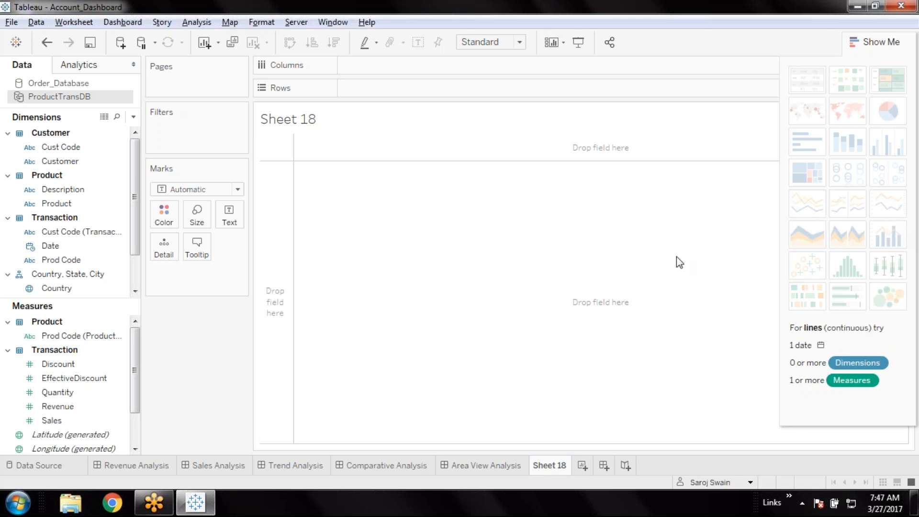
# Step: Inspect the Revenue and Discount axes of the Revenue vs Discount chart on the Comparative Analysis dashboard
pyautogui.click(303, 466)
pyautogui.click(357, 469)
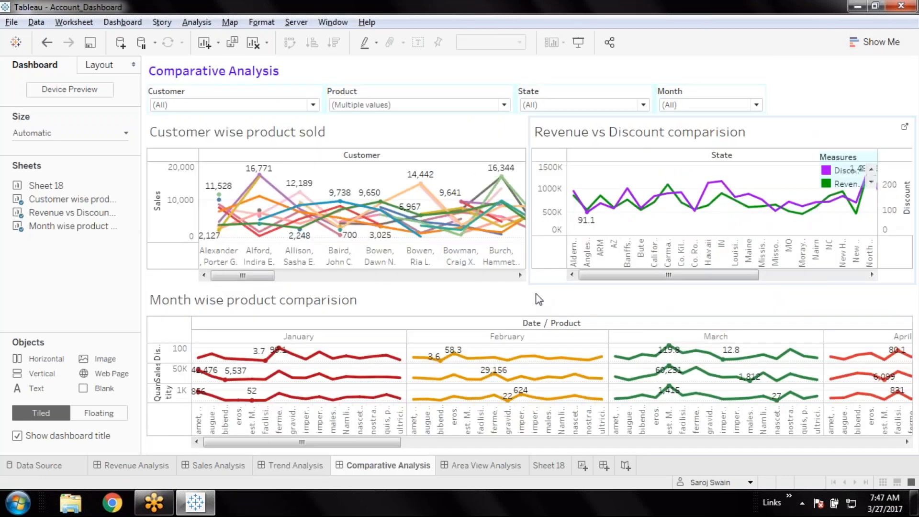
pyautogui.click(557, 217)
pyautogui.click(557, 218)
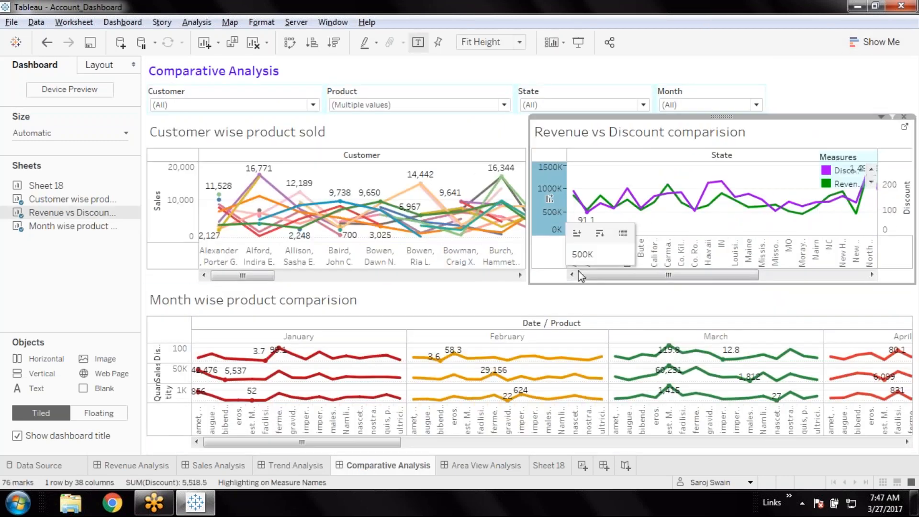
pyautogui.click(892, 219)
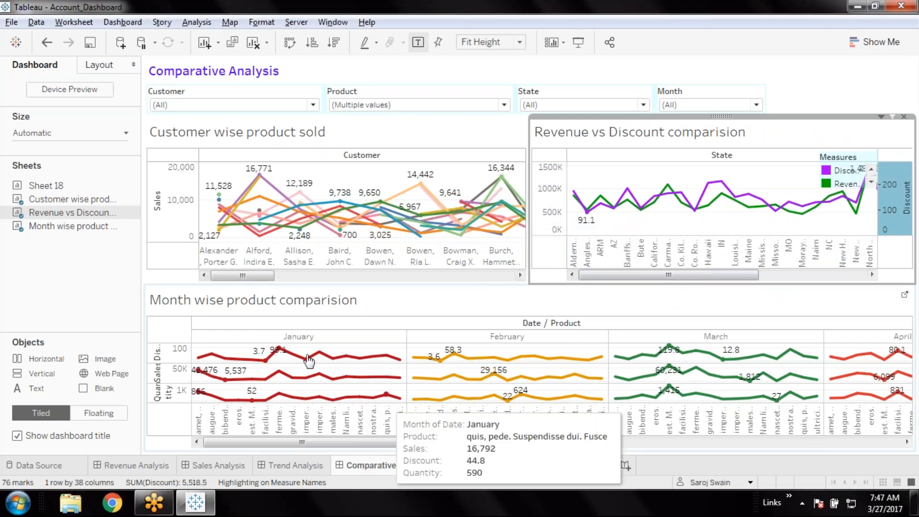
pyautogui.click(539, 226)
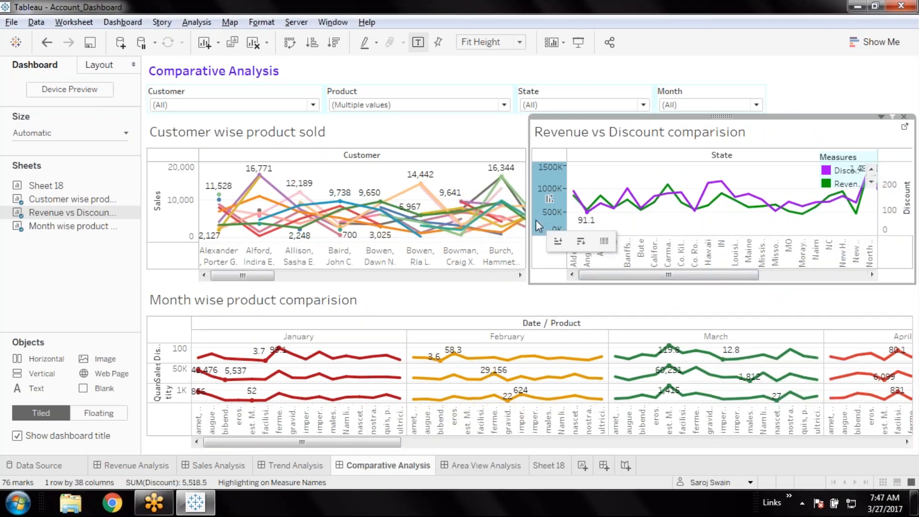
pyautogui.click(905, 203)
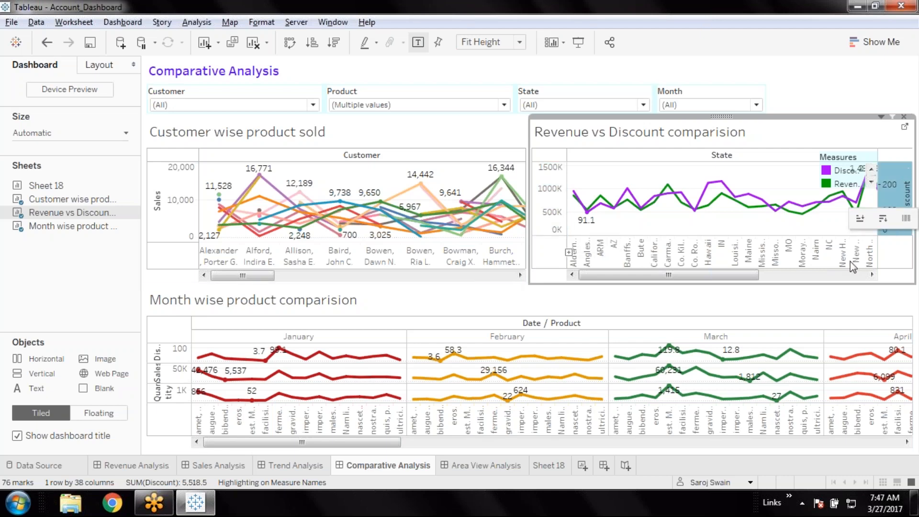
# Step: Return to the empty Sheet 18 by way of Area View Analysis and display the Show Me chart suggestions
pyautogui.click(499, 468)
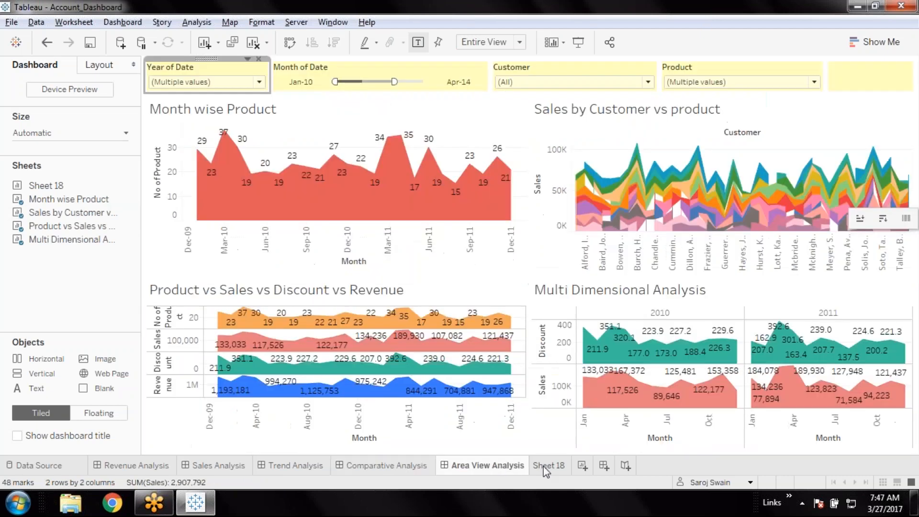
pyautogui.click(546, 467)
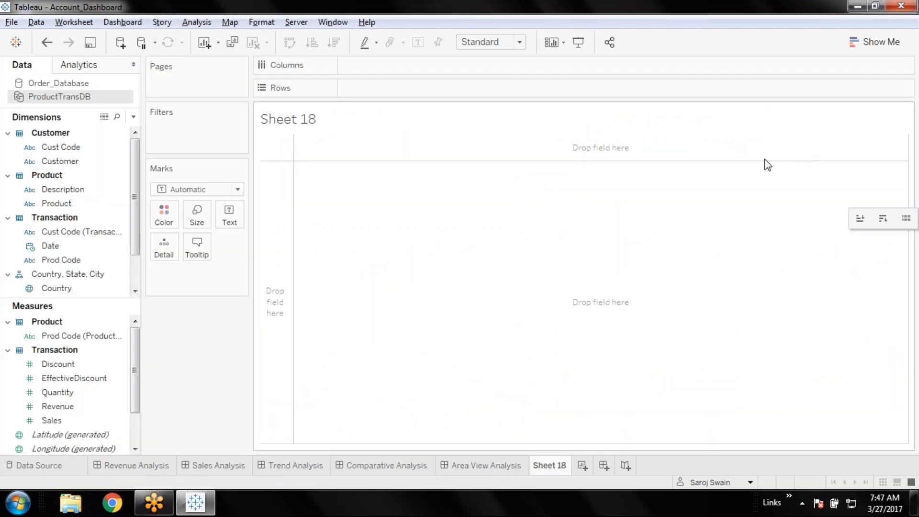
pyautogui.click(874, 41)
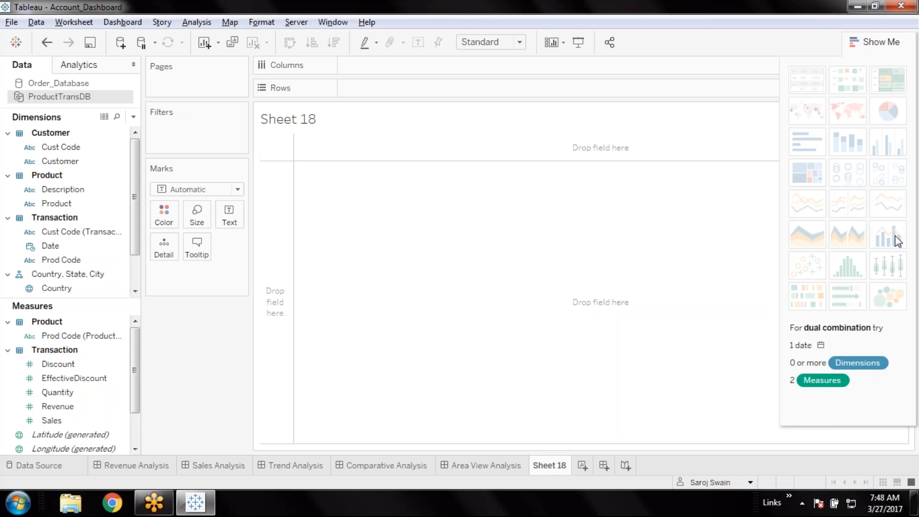
pyautogui.rightClick(448, 351)
pyautogui.click(406, 350)
pyautogui.rightClick(443, 341)
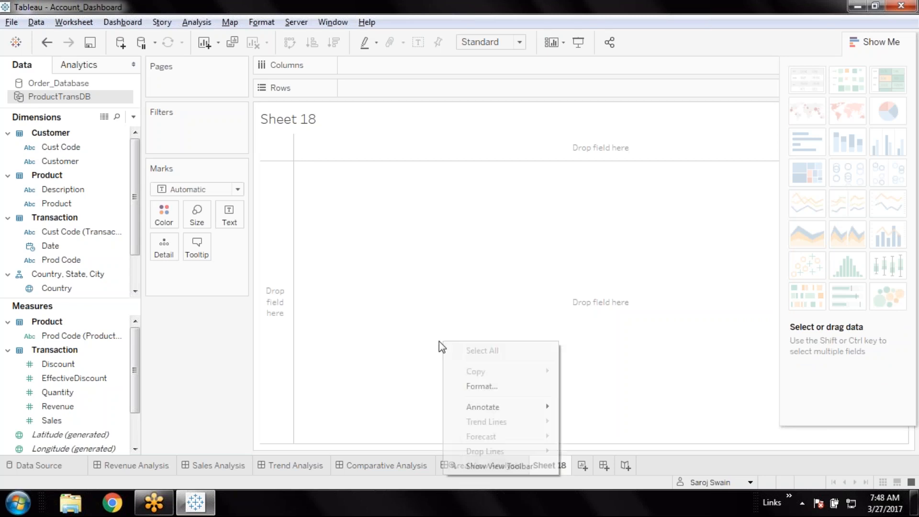
pyautogui.click(406, 348)
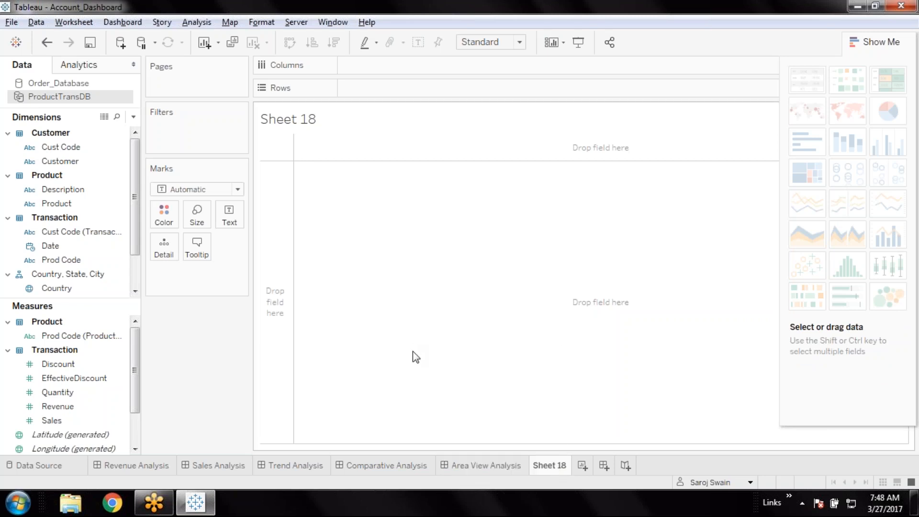
pyautogui.click(345, 360)
# Step: Add the Country dimension to Sheet 18 as a default symbol map
pyautogui.moveTo(140, 193); pyautogui.dragTo(132, 242)
pyautogui.click(60, 248)
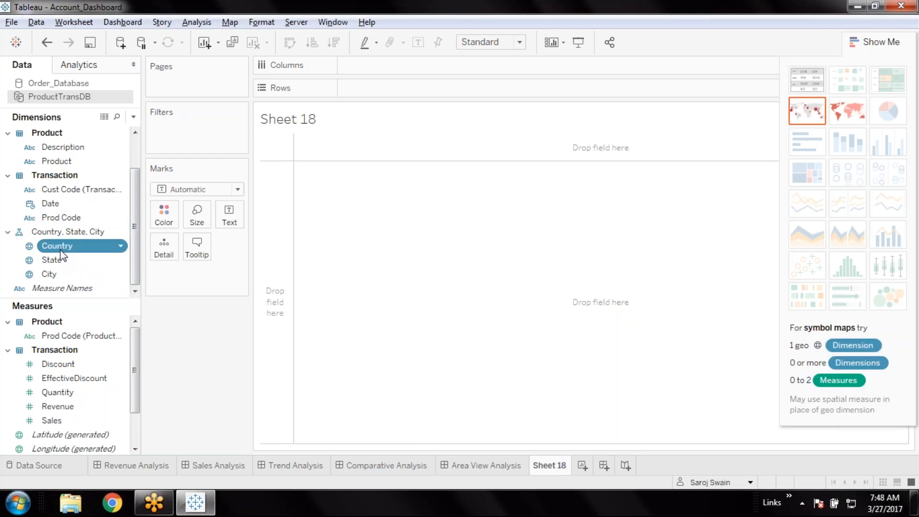
pyautogui.doubleClick(60, 247)
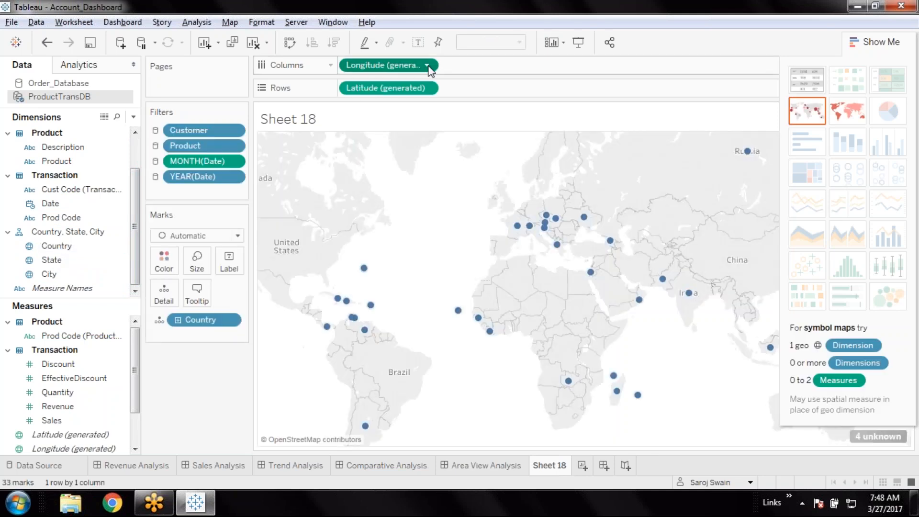
# Step: Remove the generated longitude and latitude from the sheet and show the countries as a text table
pyautogui.click(429, 65)
pyautogui.click(383, 180)
pyautogui.click(427, 89)
pyautogui.click(375, 218)
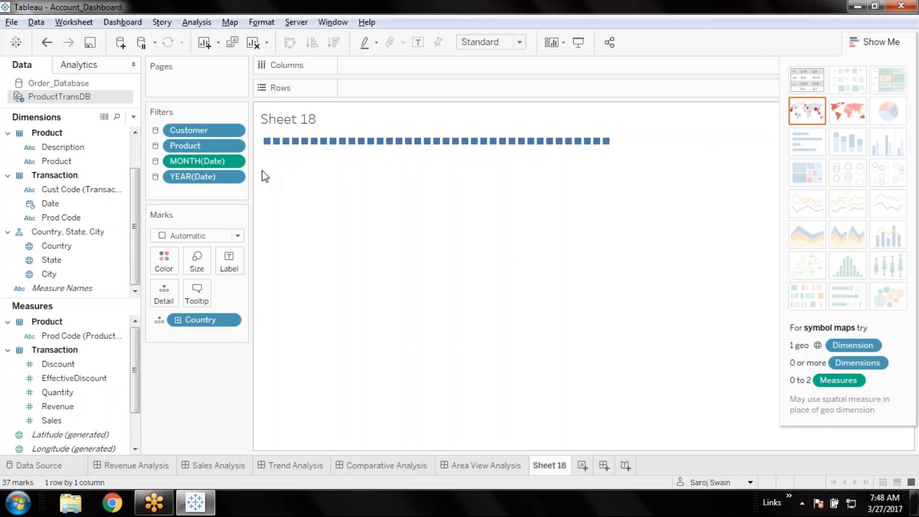
pyautogui.click(805, 86)
pyautogui.moveTo(406, 236); pyautogui.dragTo(403, 184)
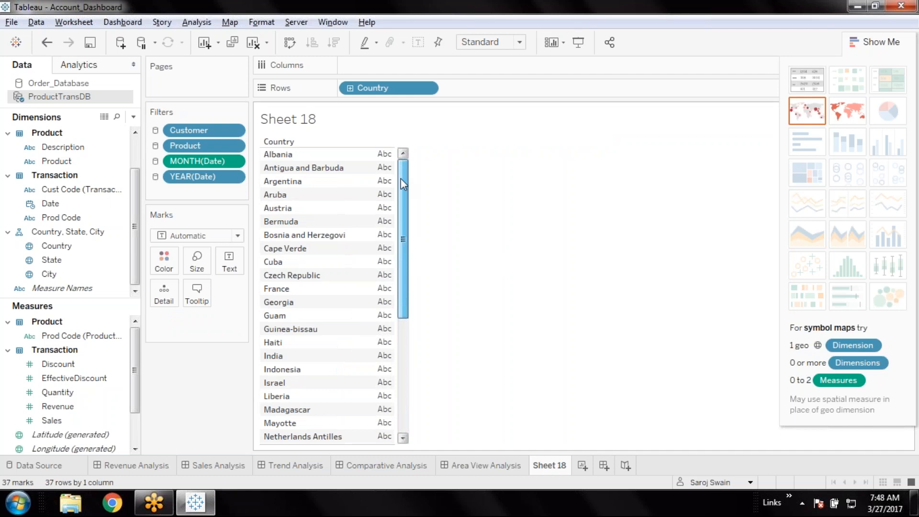
# Step: Add the Sales measure and show sales by country as horizontal bars
pyautogui.doubleClick(73, 421)
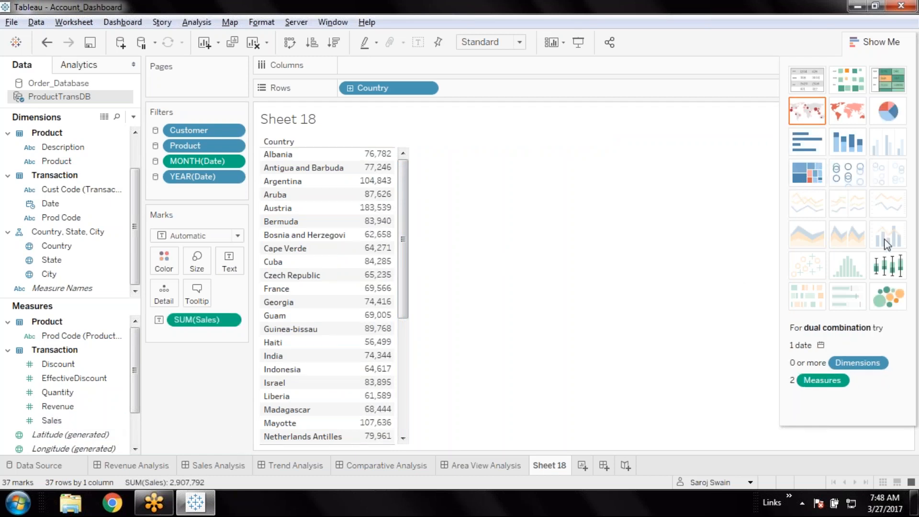
pyautogui.click(809, 144)
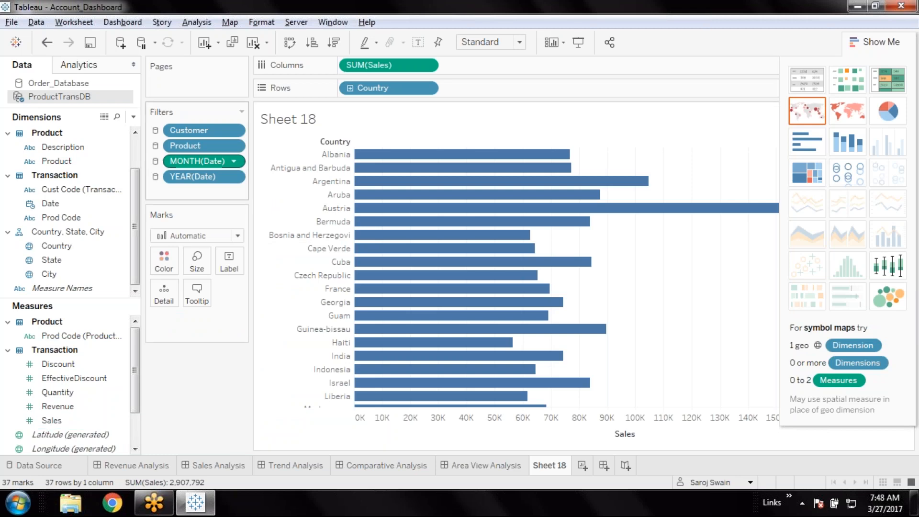
# Step: Swap rows and columns to get vertical sales bars by country, and add the Discount measure as a second chart row
pyautogui.click(290, 43)
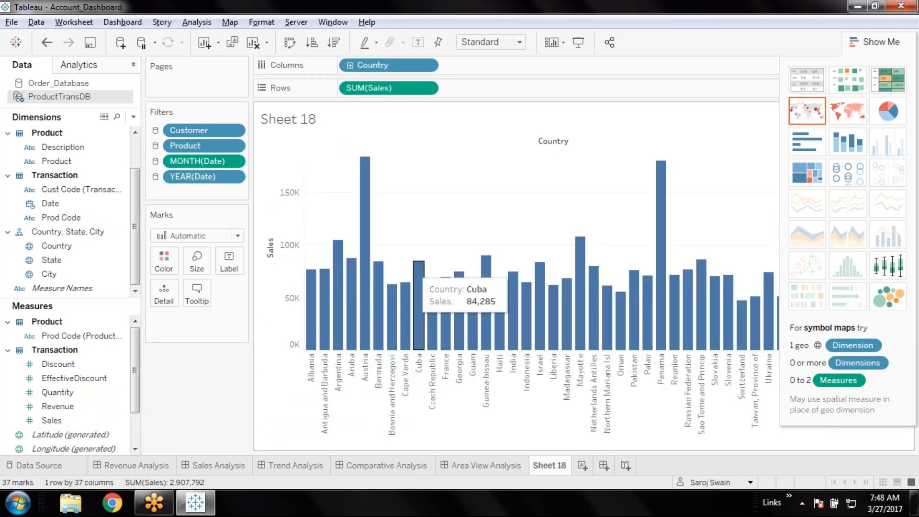
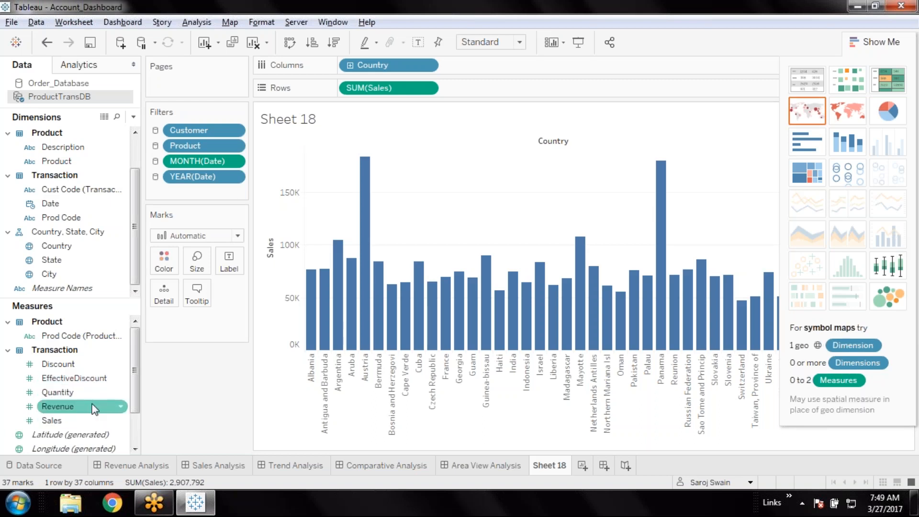
pyautogui.click(92, 364)
pyautogui.doubleClick(93, 364)
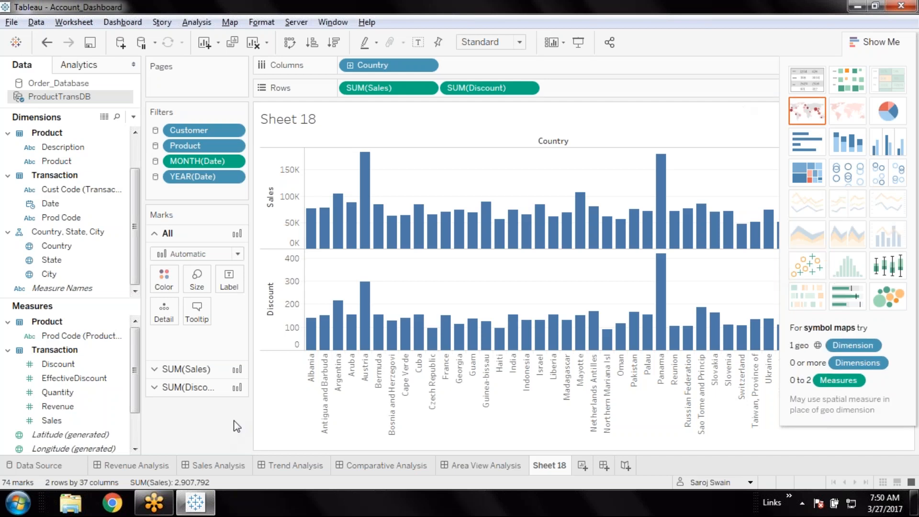
# Step: Set the mark type of the Discount measure to Line and hide the Show Me suggestions
pyautogui.click(200, 387)
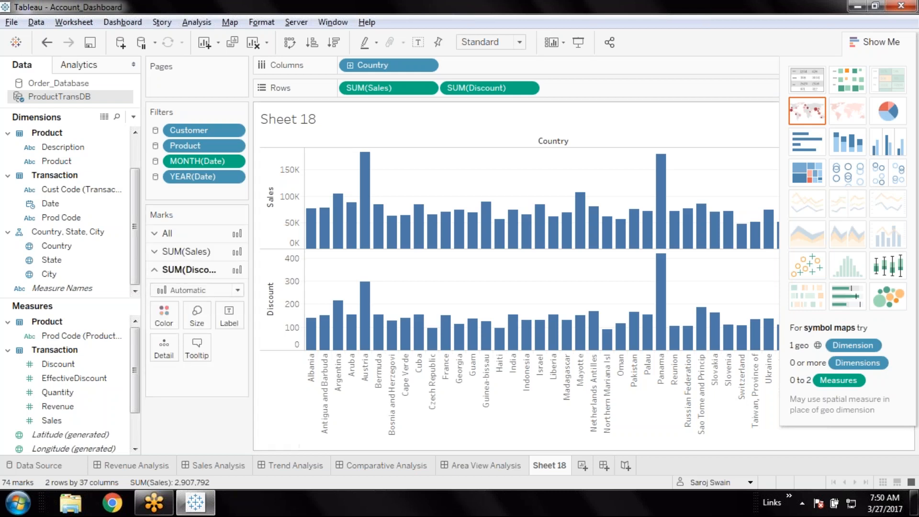
pyautogui.click(238, 291)
pyautogui.click(194, 334)
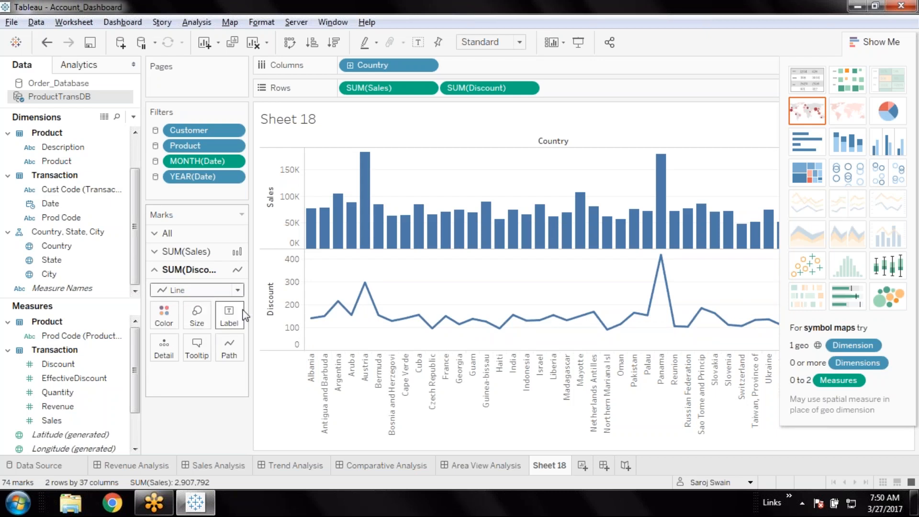
pyautogui.moveTo(769, 320)
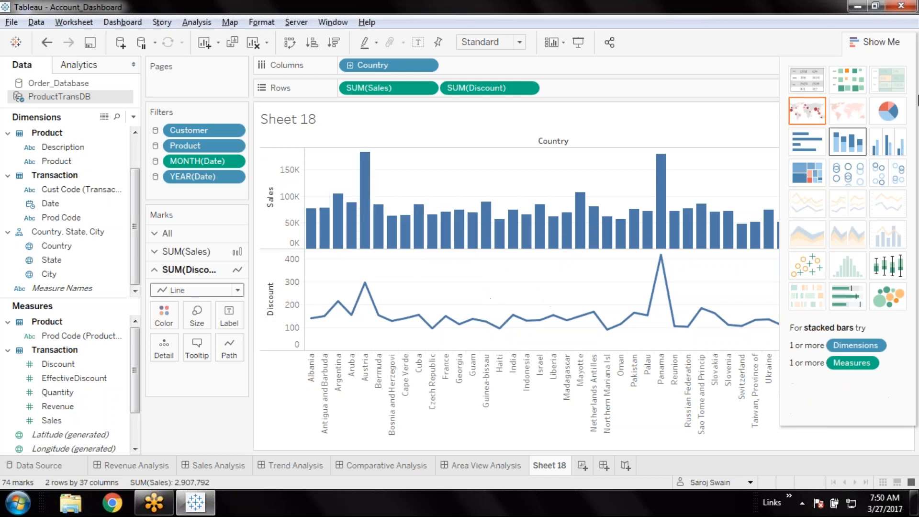
pyautogui.click(893, 42)
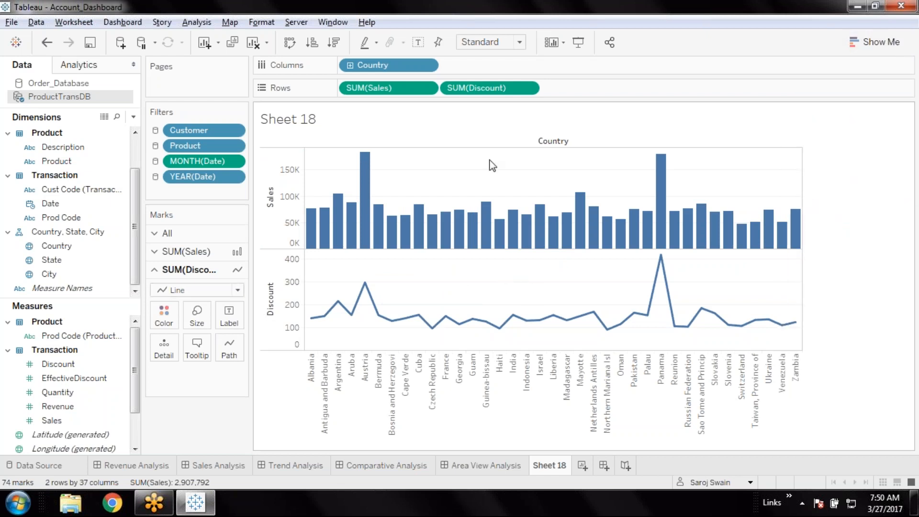
pyautogui.click(274, 340)
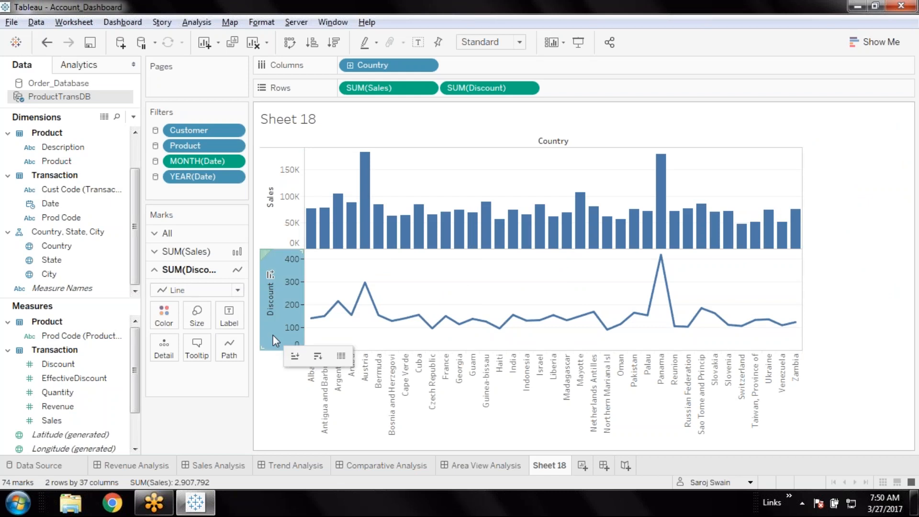
pyautogui.click(274, 225)
pyautogui.click(495, 430)
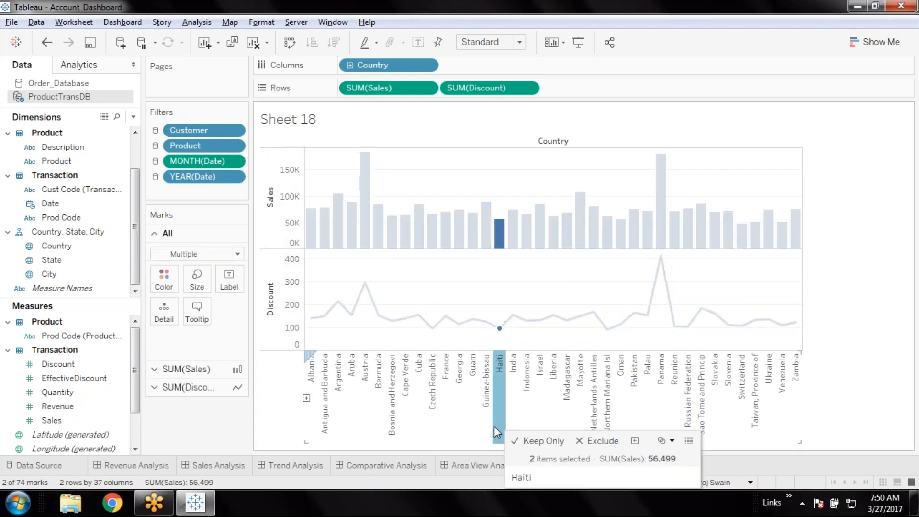
pyautogui.click(495, 428)
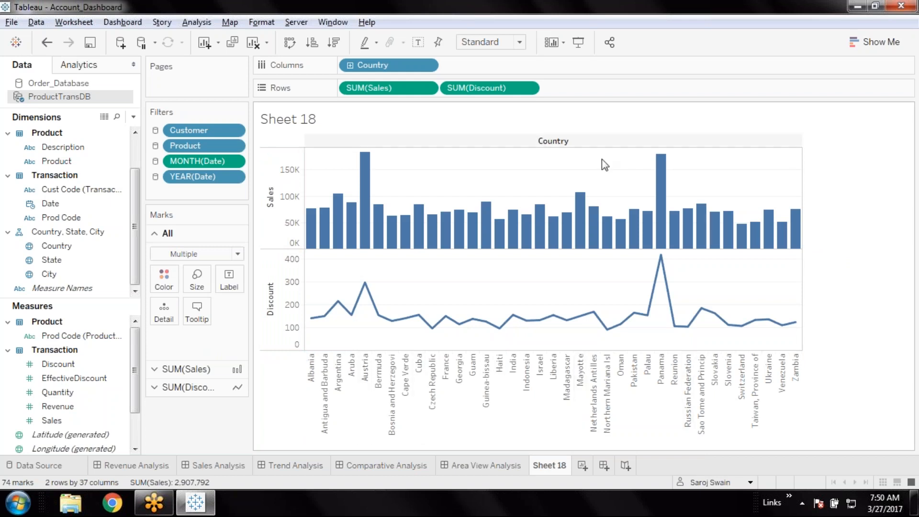
pyautogui.rightClick(595, 291)
pyautogui.click(556, 281)
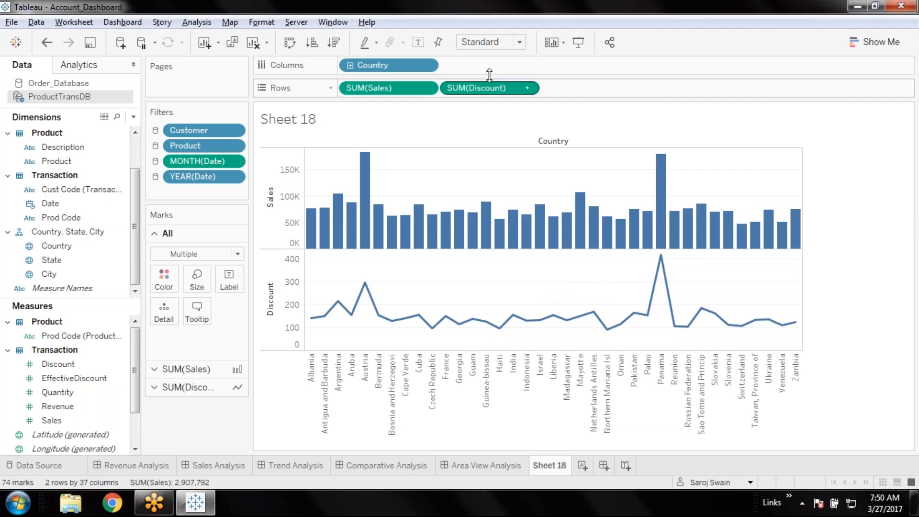
# Step: Combine Discount with Sales as a dual axis and set the mark type of the Sales measure to Bar
pyautogui.click(528, 89)
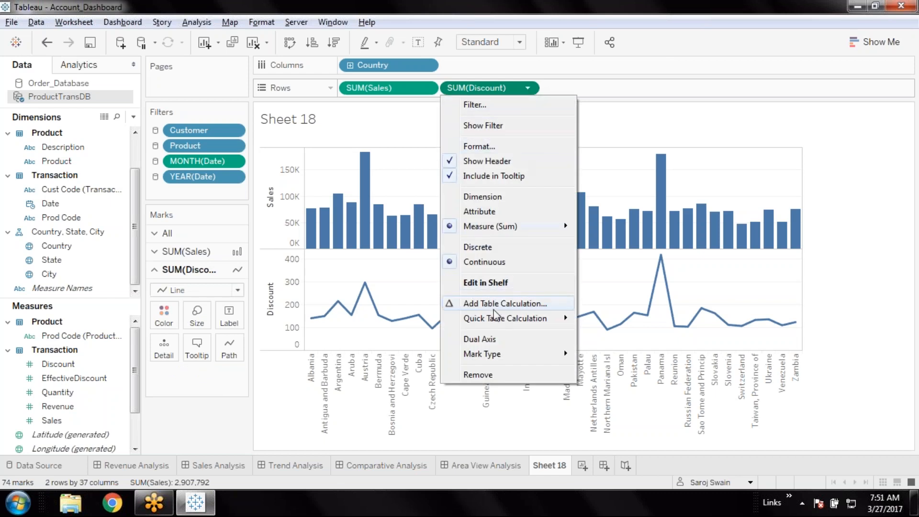
pyautogui.click(507, 340)
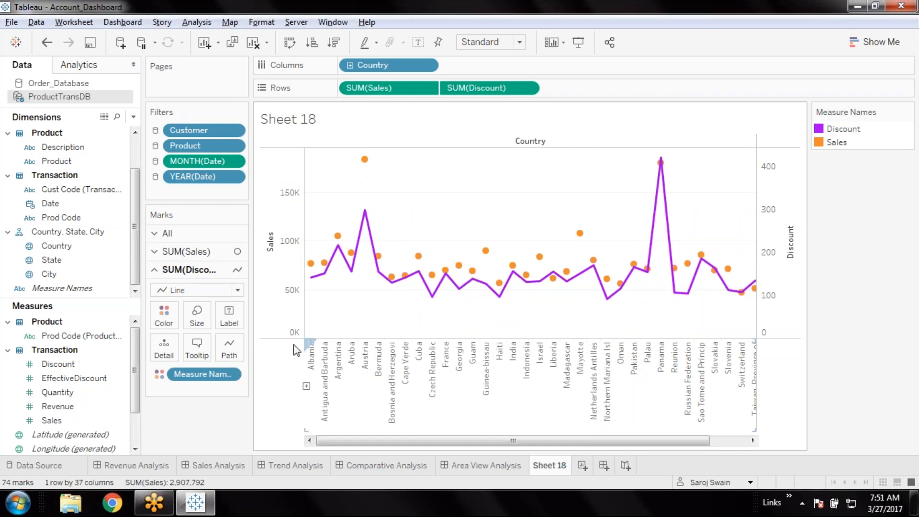
pyautogui.click(197, 252)
pyautogui.click(236, 272)
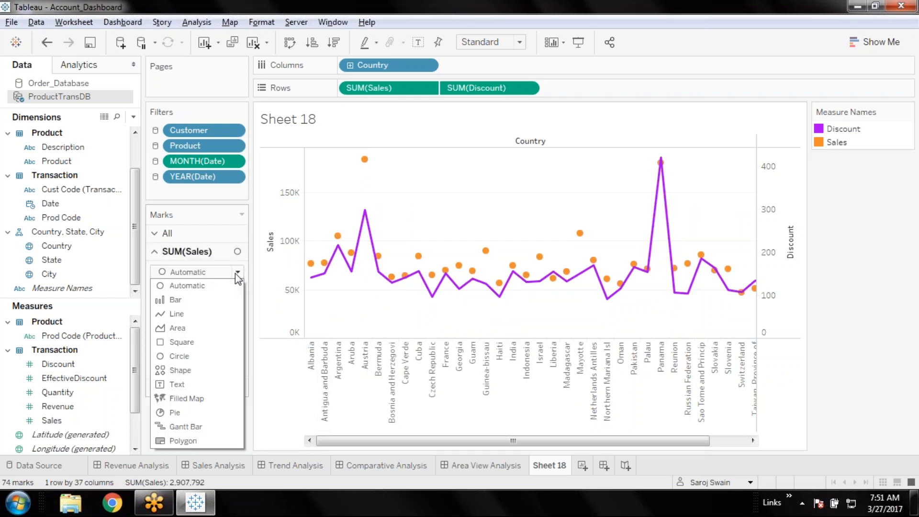
pyautogui.click(183, 299)
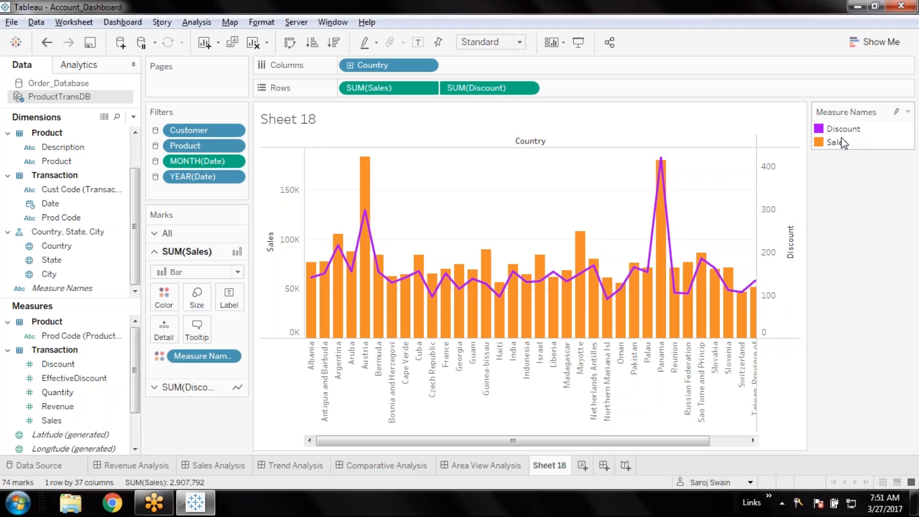
# Step: Recolor the Discount line with the red from the Jewel Bright palette
pyautogui.click(850, 135)
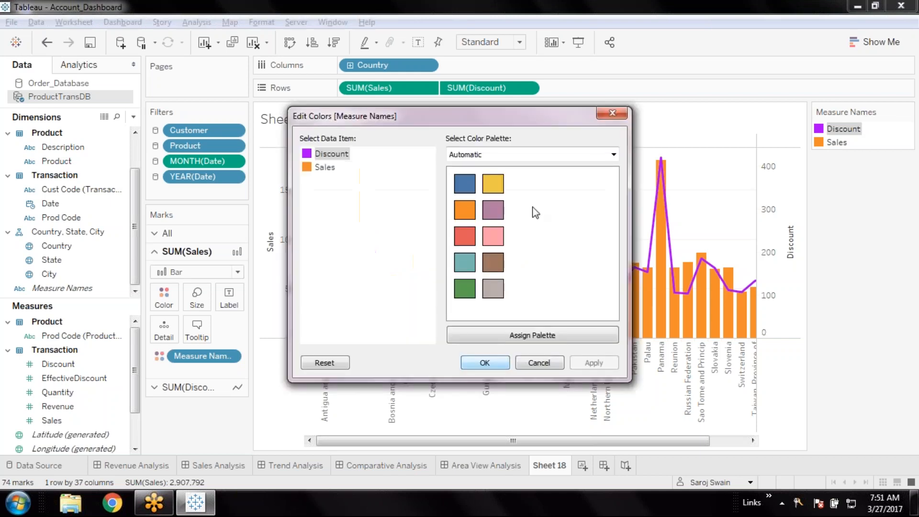
pyautogui.click(532, 155)
pyautogui.click(483, 275)
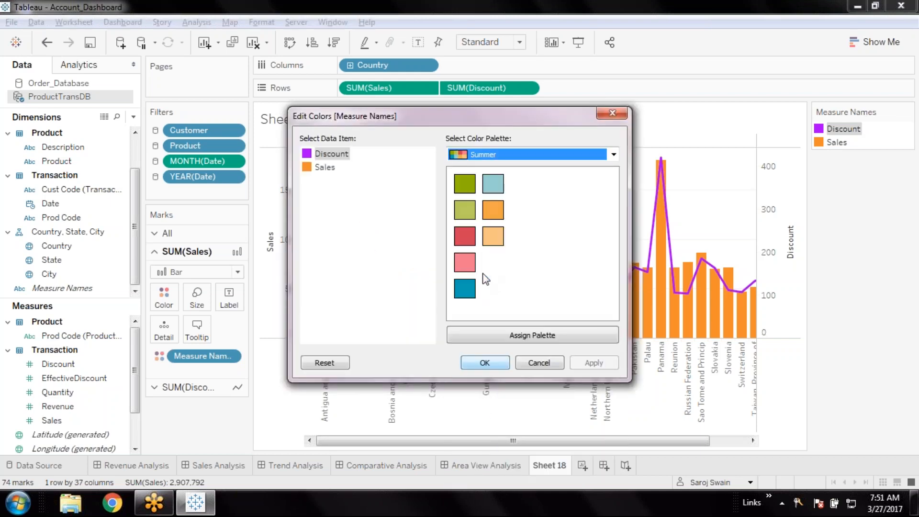
pyautogui.click(503, 159)
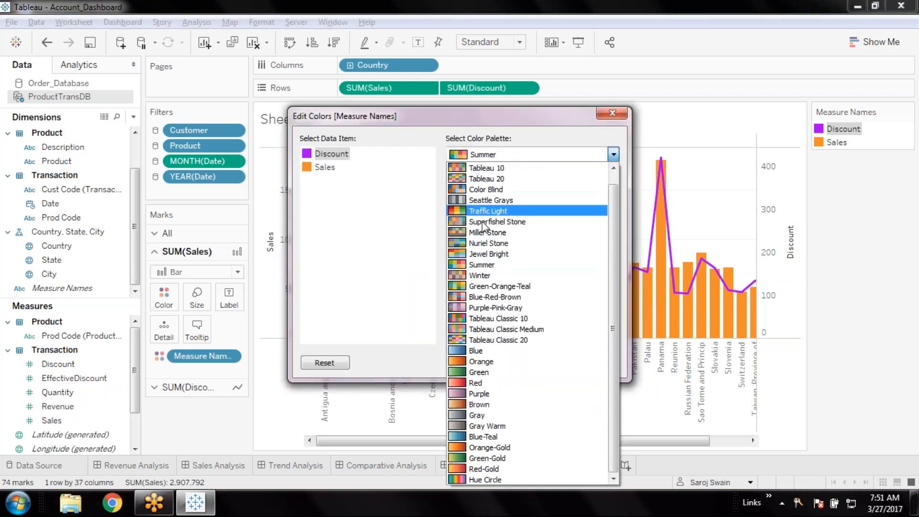
pyautogui.click(481, 263)
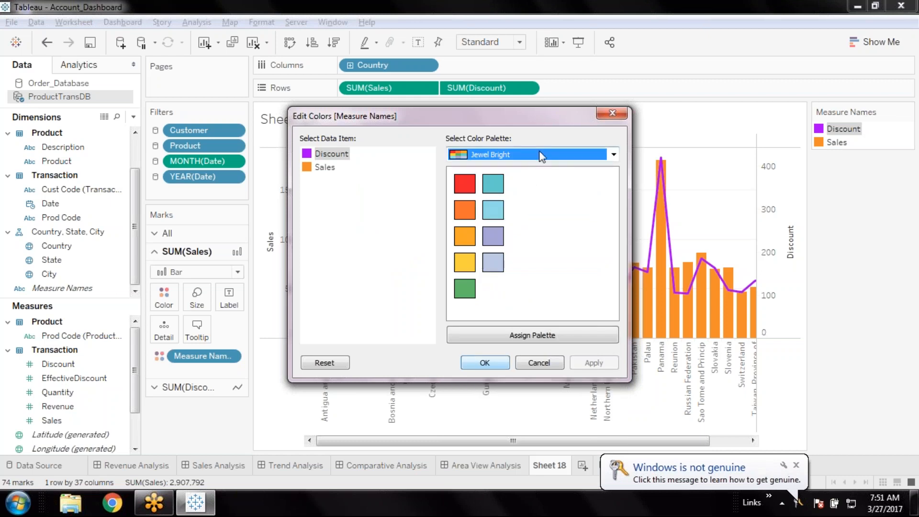
pyautogui.click(464, 183)
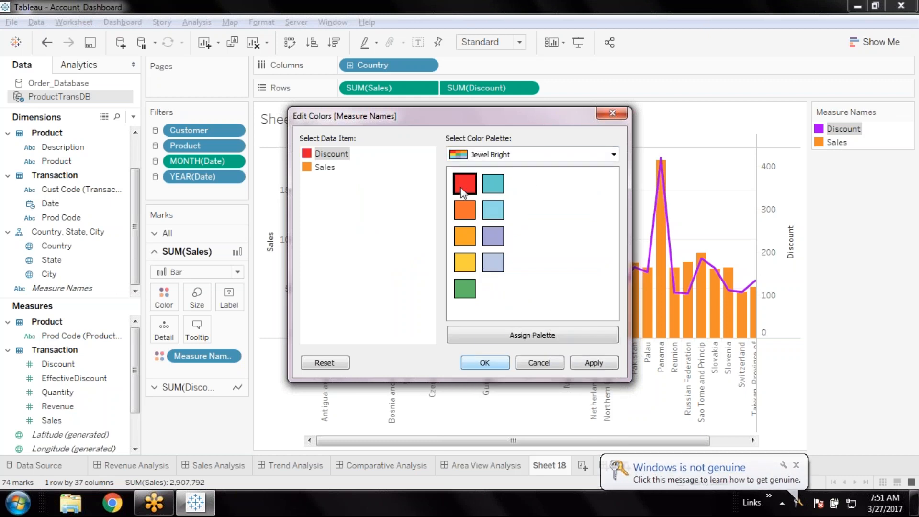
pyautogui.click(583, 366)
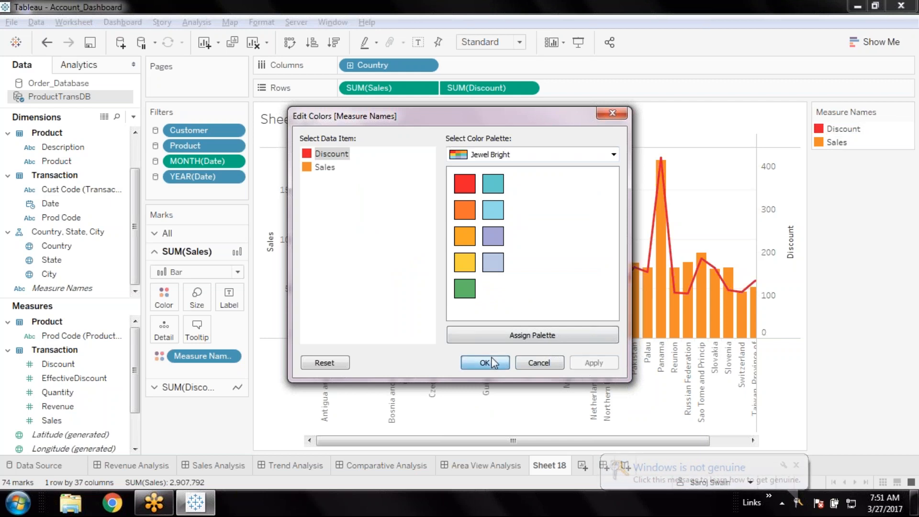
pyautogui.click(493, 361)
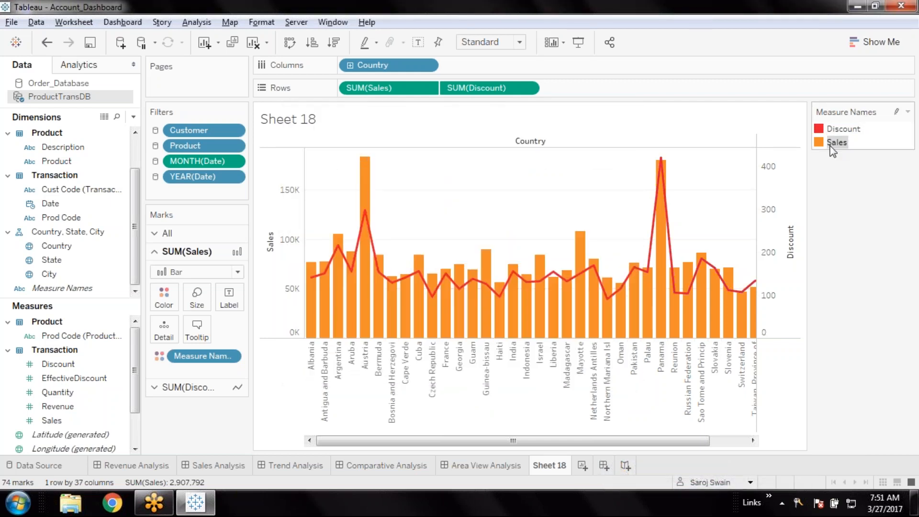
# Step: Try yellow, purple and green from the Automatic palette on the Sales bars, and finish with yellow
pyautogui.doubleClick(832, 144)
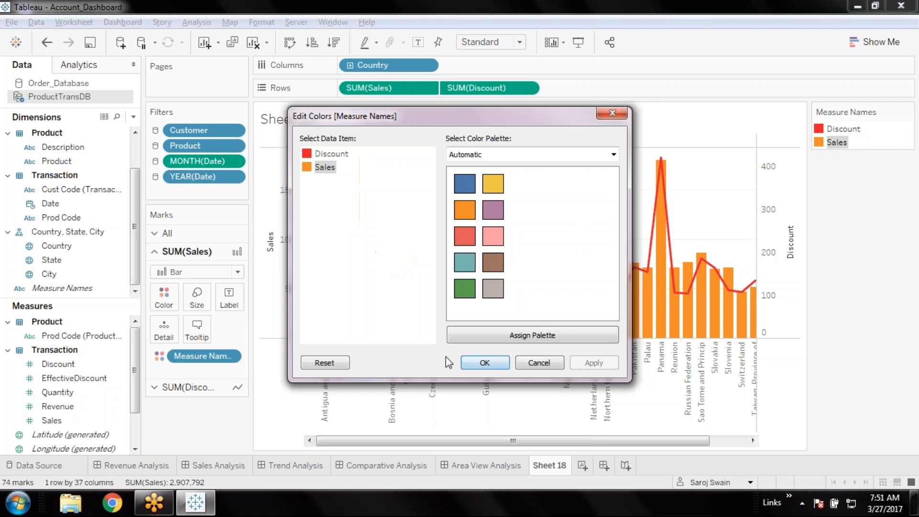
pyautogui.click(493, 183)
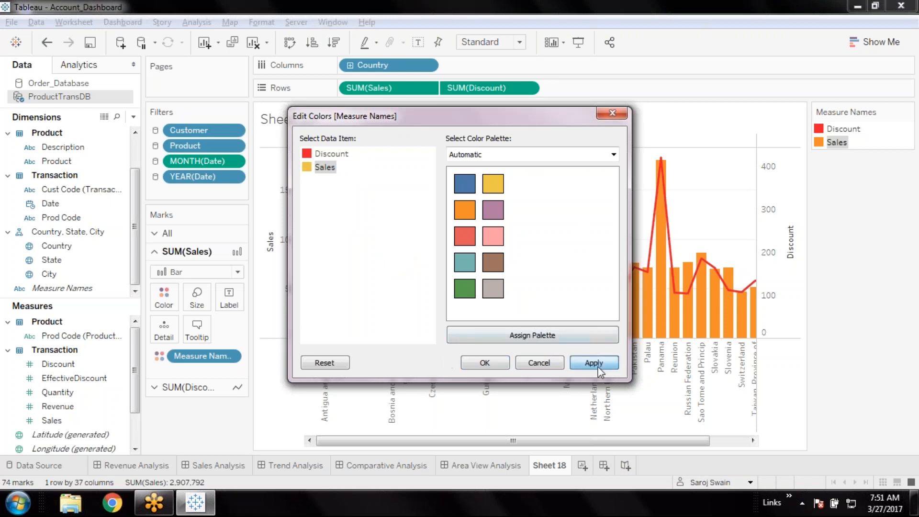
pyautogui.click(595, 363)
pyautogui.click(472, 365)
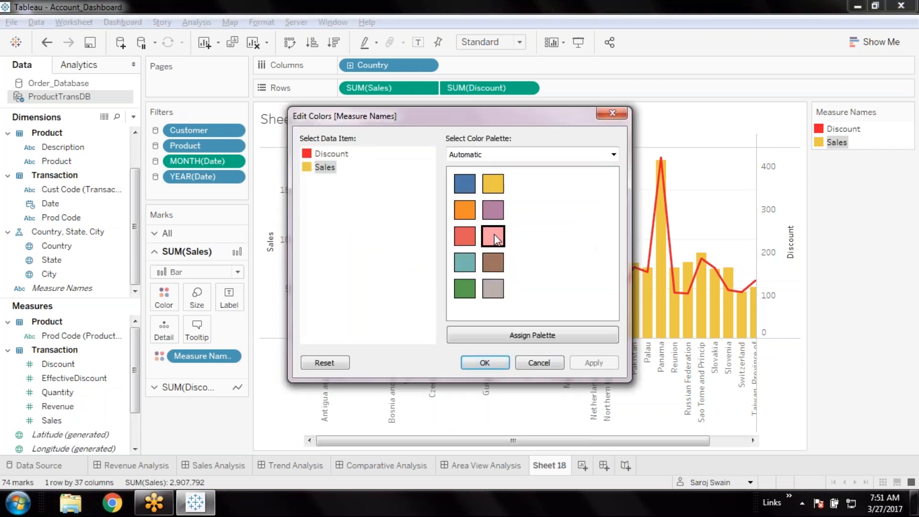
pyautogui.click(493, 214)
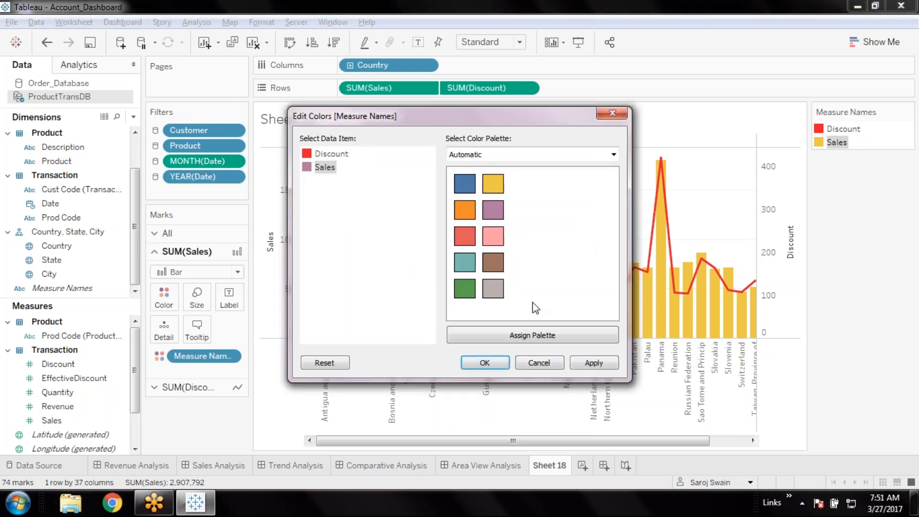
pyautogui.click(593, 363)
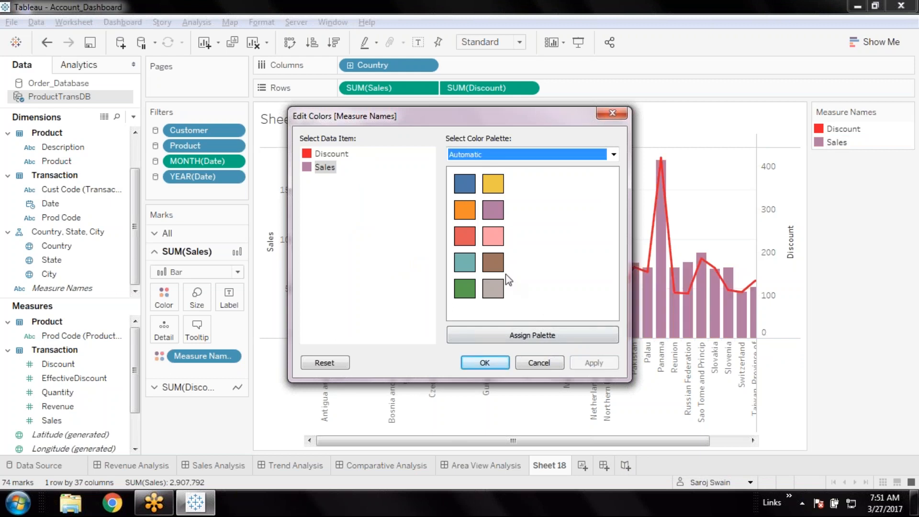
pyautogui.click(464, 290)
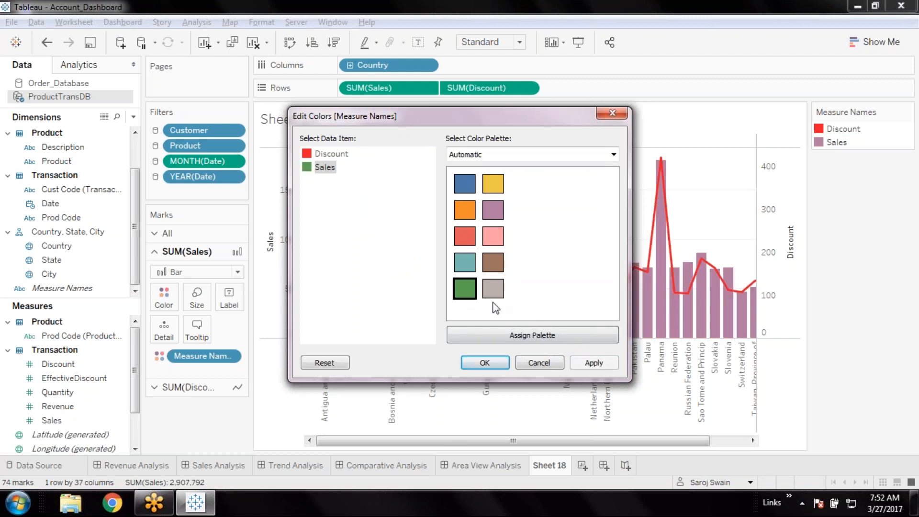
pyautogui.click(593, 362)
pyautogui.click(499, 184)
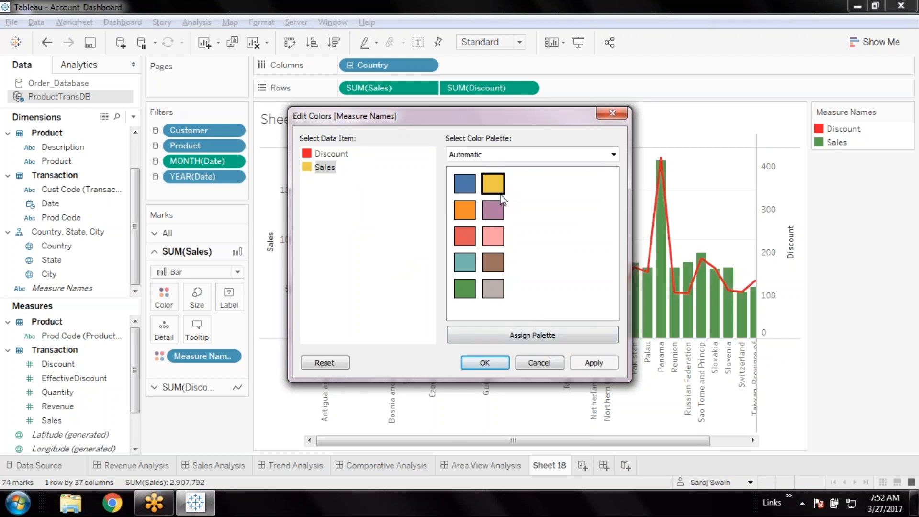
pyautogui.click(603, 368)
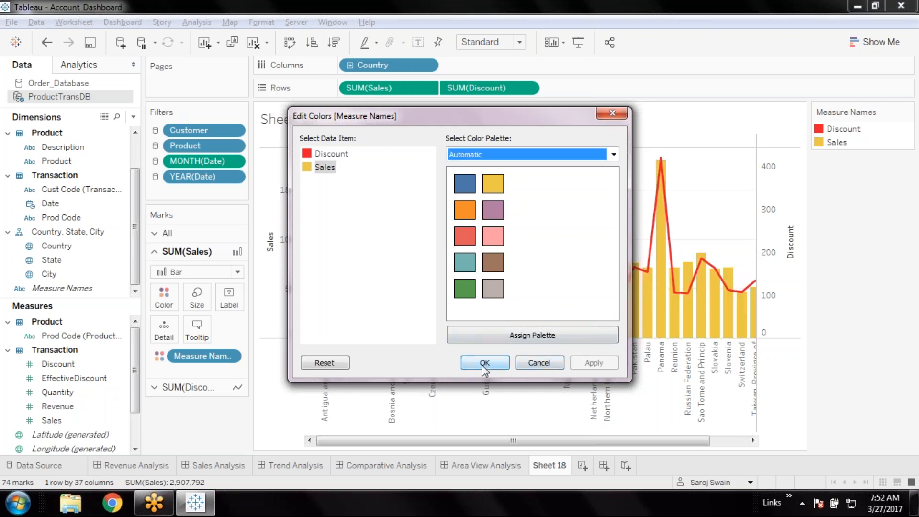
pyautogui.click(482, 367)
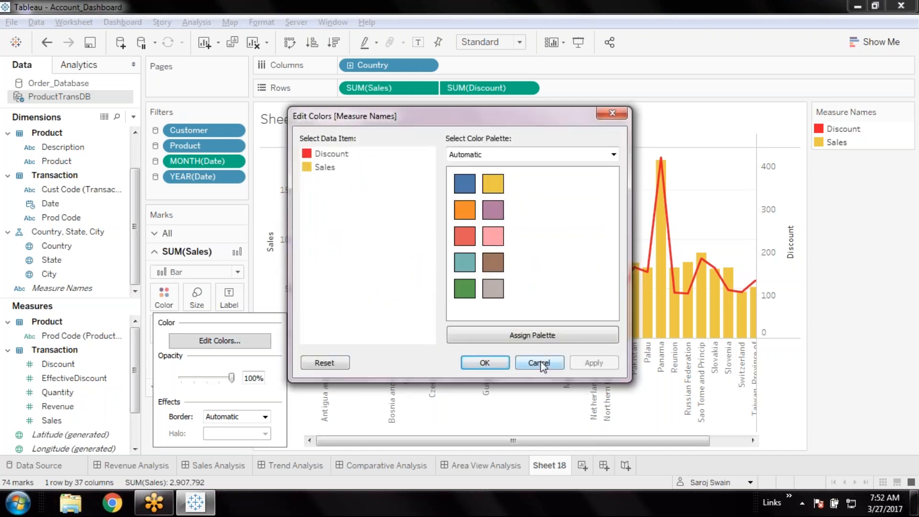
# Step: Give the Sales bars the basic green #00aa00 through the custom color selection and apply it
pyautogui.doubleClick(306, 167)
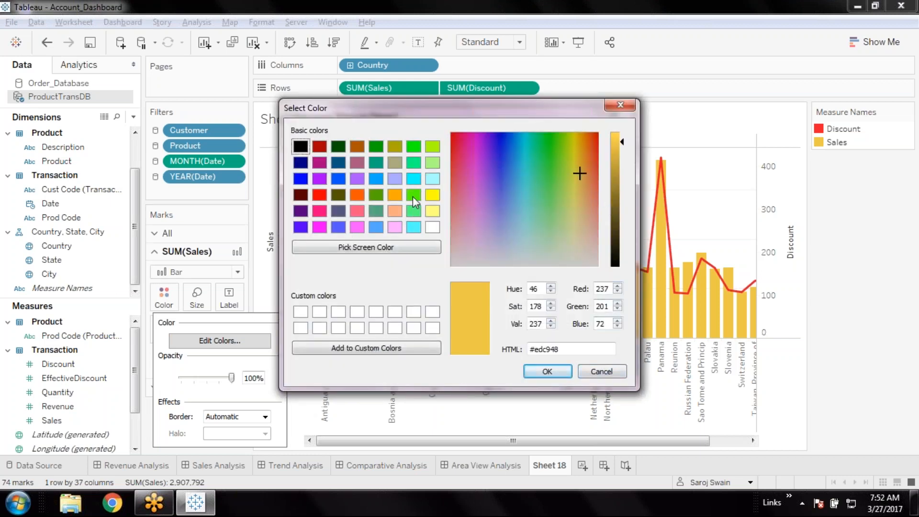
pyautogui.click(377, 165)
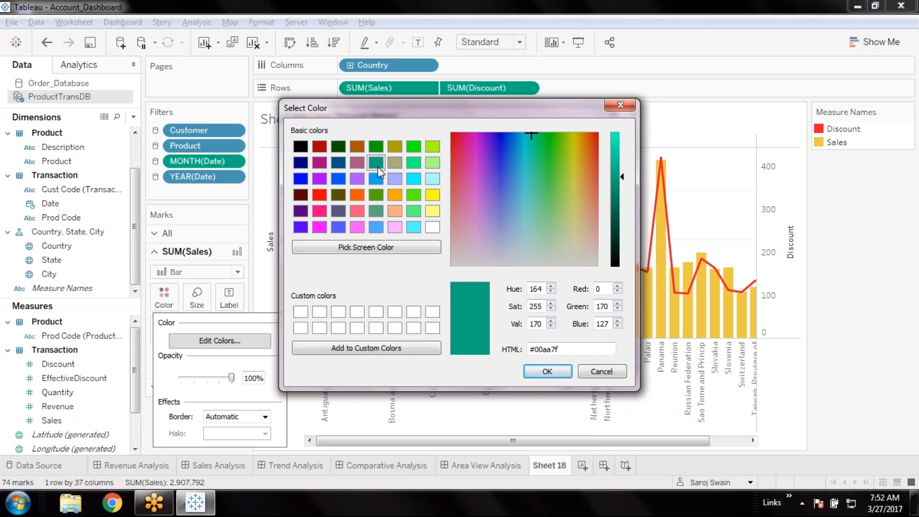
pyautogui.click(376, 146)
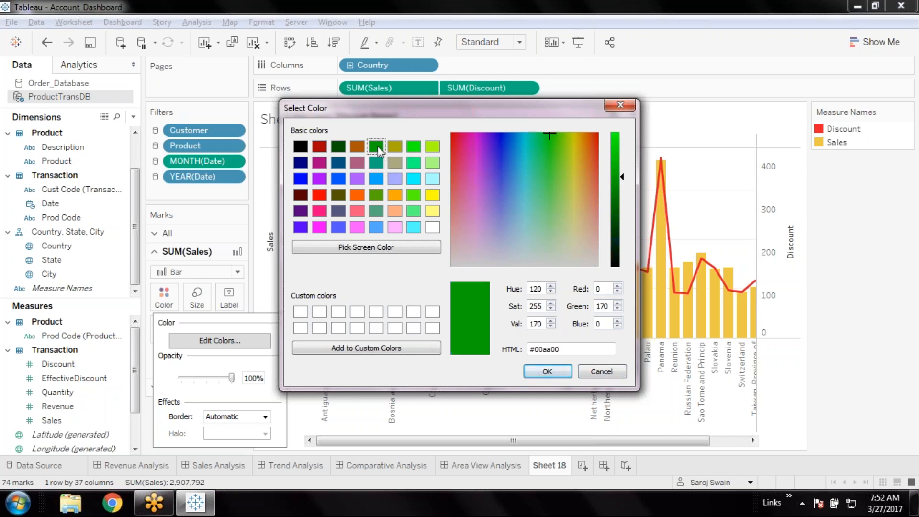
pyautogui.click(544, 364)
pyautogui.click(600, 364)
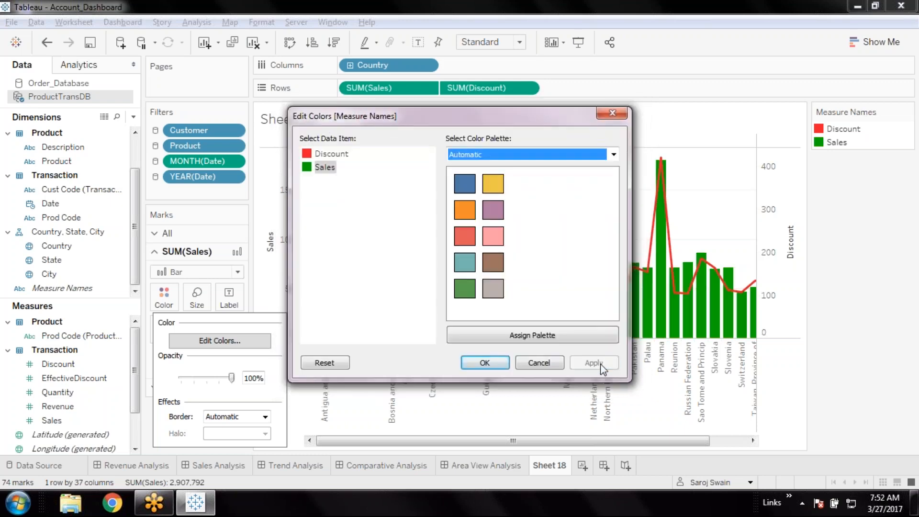
# Step: Recolor the Discount line with the basic magenta #ff00ff through the custom color selection and apply it
pyautogui.click(474, 366)
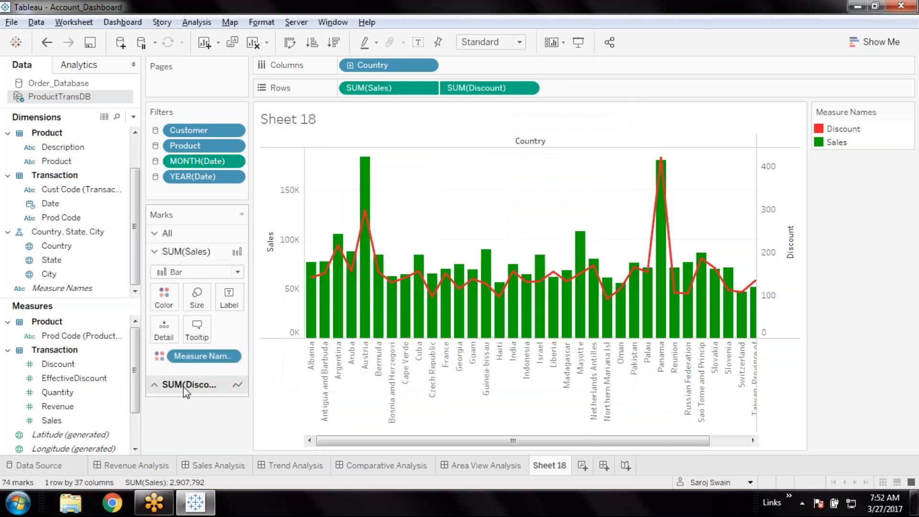
pyautogui.click(183, 387)
pyautogui.click(164, 314)
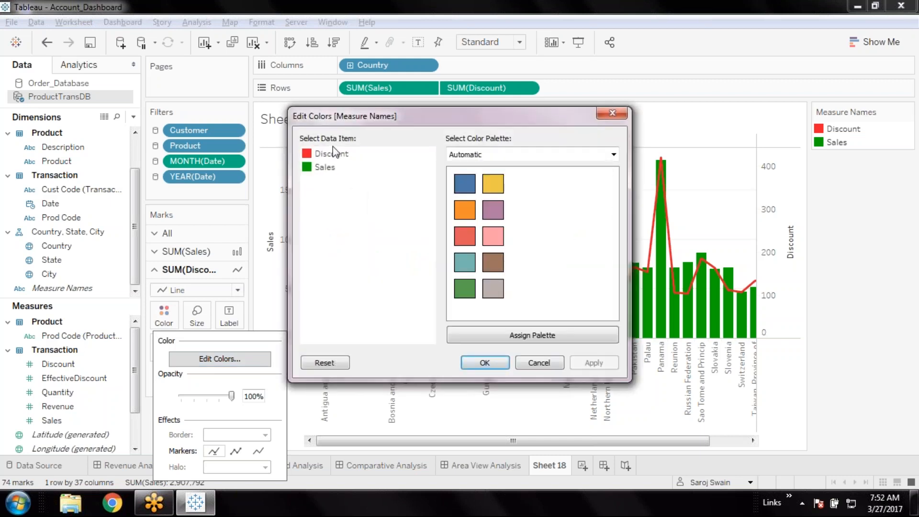
pyautogui.doubleClick(330, 154)
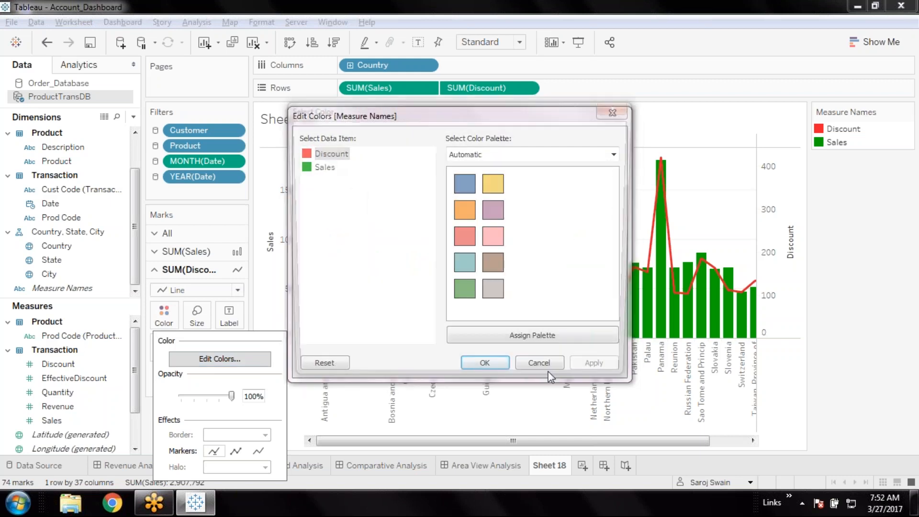
pyautogui.click(319, 227)
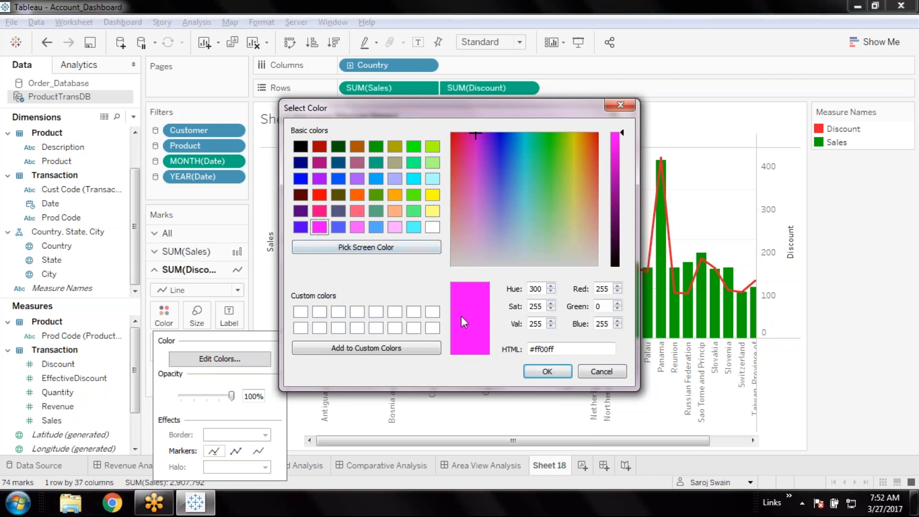
pyautogui.click(556, 376)
pyautogui.click(594, 362)
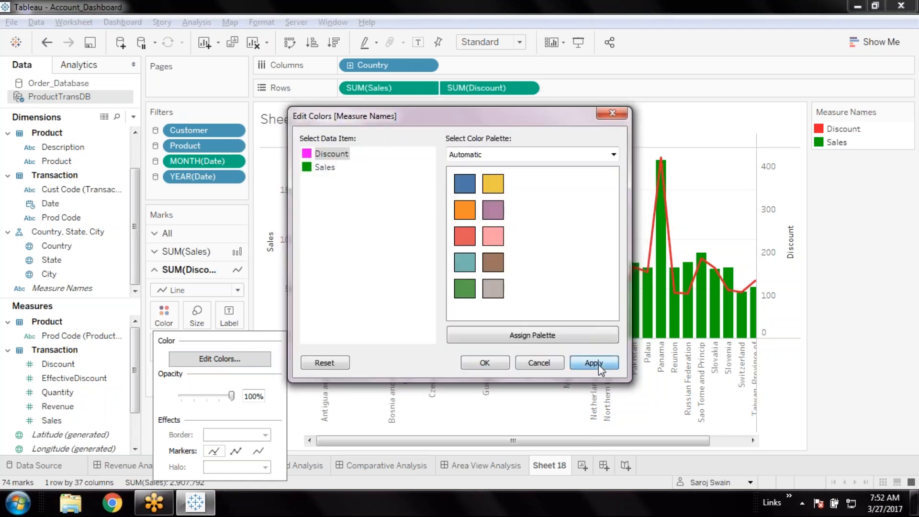
pyautogui.click(492, 366)
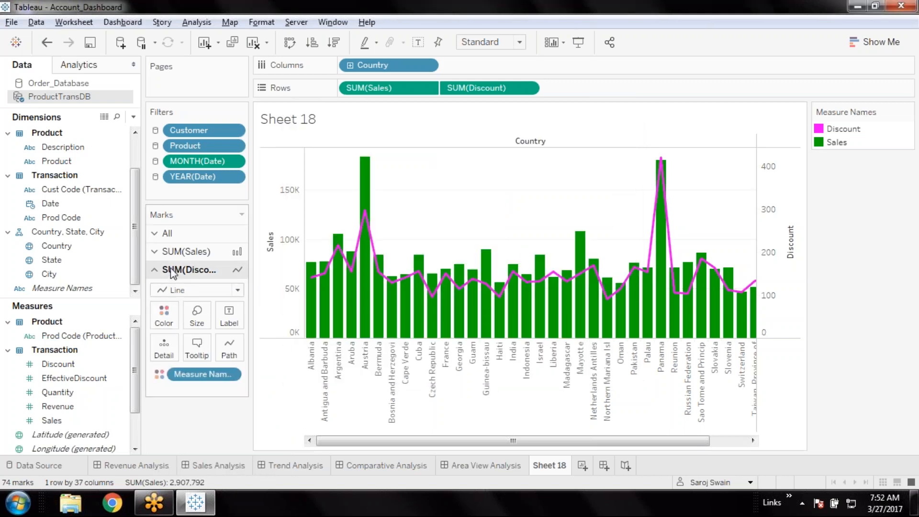
# Step: Recolor the Discount line with the basic orange #ffaa00 through the custom color selection and apply it
pyautogui.click(178, 253)
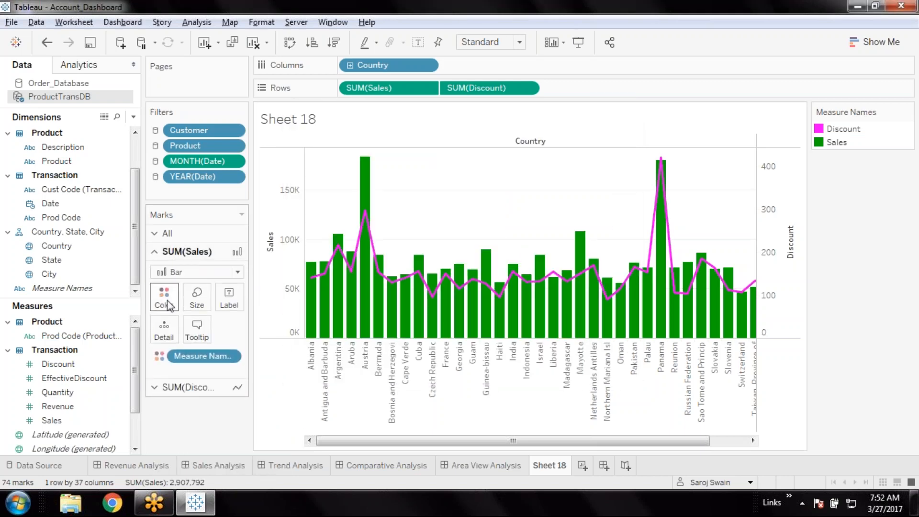
pyautogui.click(167, 299)
pyautogui.click(220, 340)
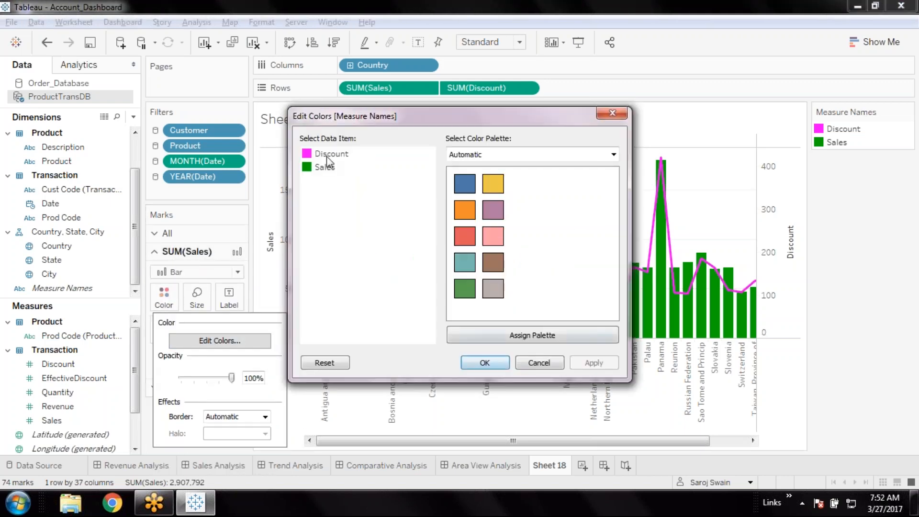
pyautogui.doubleClick(326, 157)
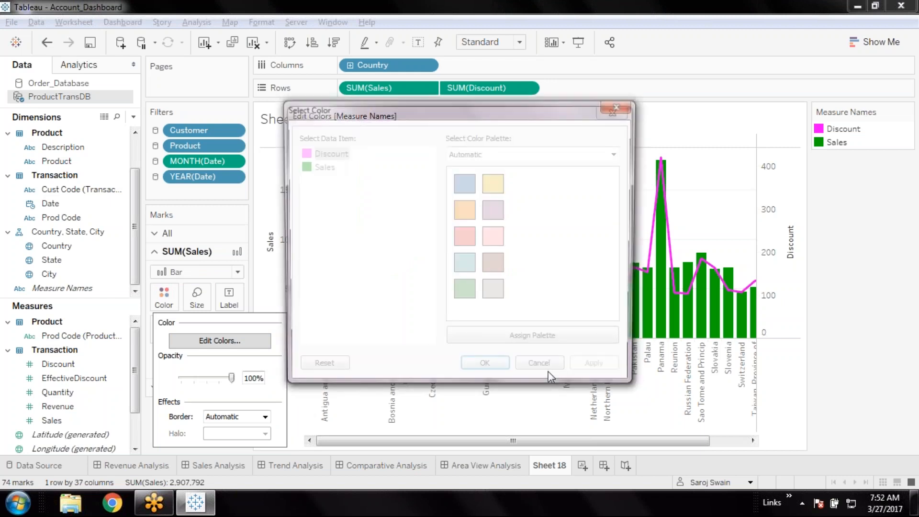
pyautogui.click(395, 194)
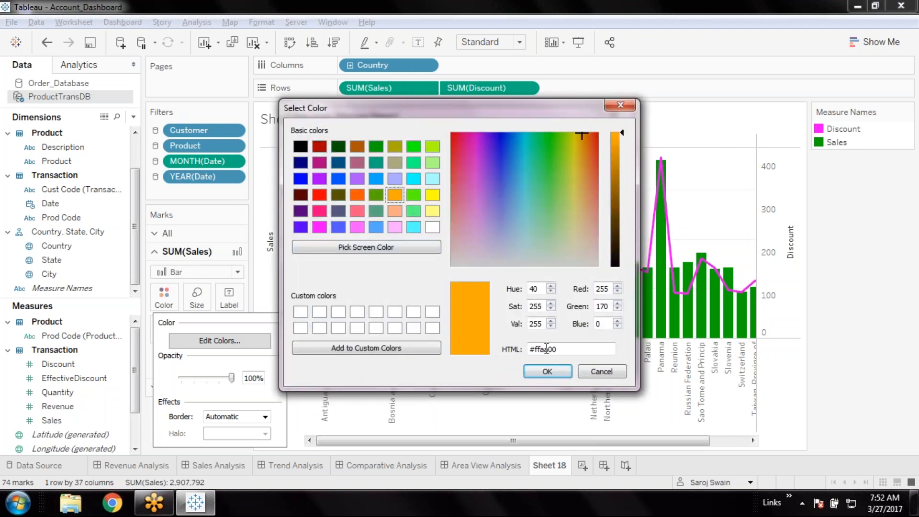
pyautogui.click(551, 371)
pyautogui.click(594, 363)
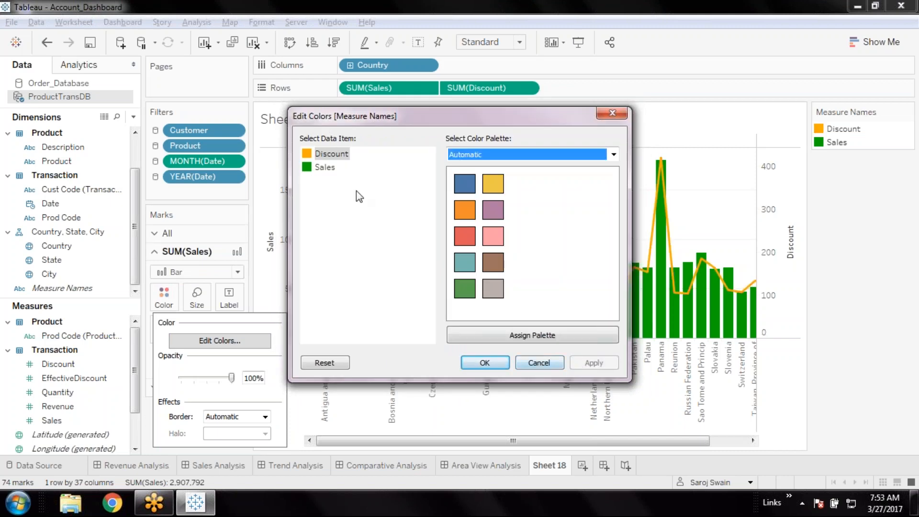
# Step: Recolor the Discount line with the deep pink from the basic colors and accept the measure colors
pyautogui.doubleClick(332, 154)
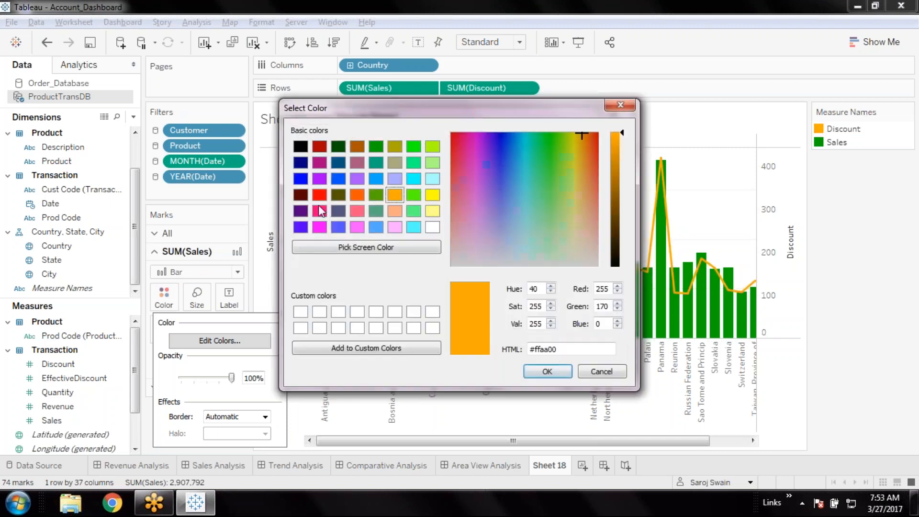
pyautogui.click(320, 211)
pyautogui.click(548, 371)
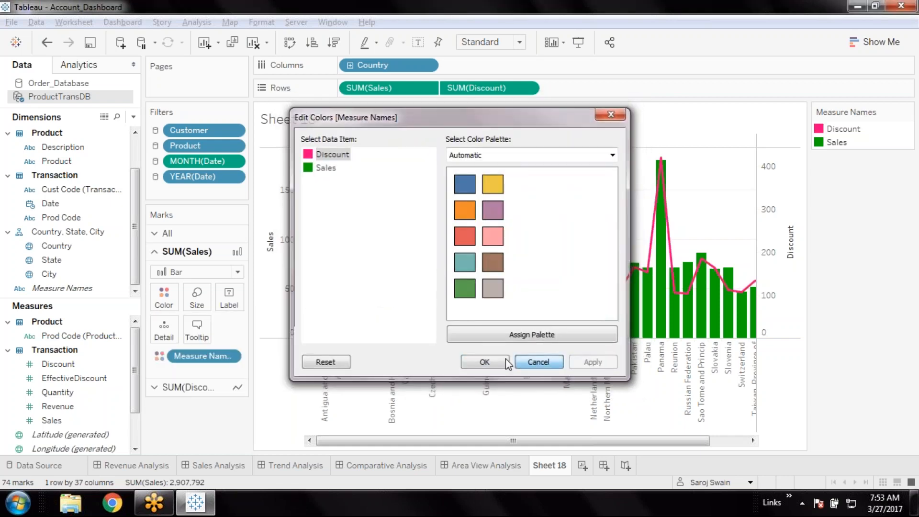
pyautogui.click(484, 362)
# Step: Adjust the size of the Sales bars slightly and make the Discount line thicker
pyautogui.click(196, 297)
pyautogui.moveTo(280, 329)
pyautogui.mouseDown()
pyautogui.moveTo(308, 331)
pyautogui.moveTo(271, 331)
pyautogui.mouseUp()
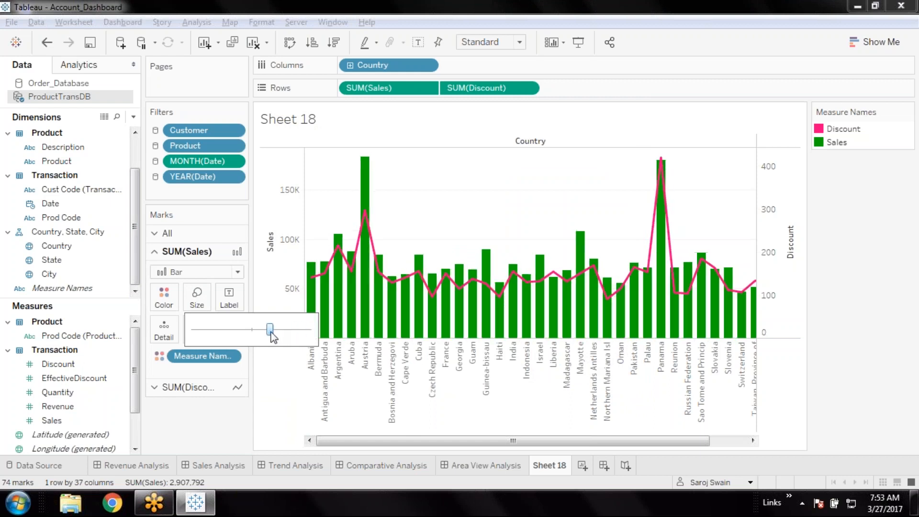
pyautogui.click(190, 389)
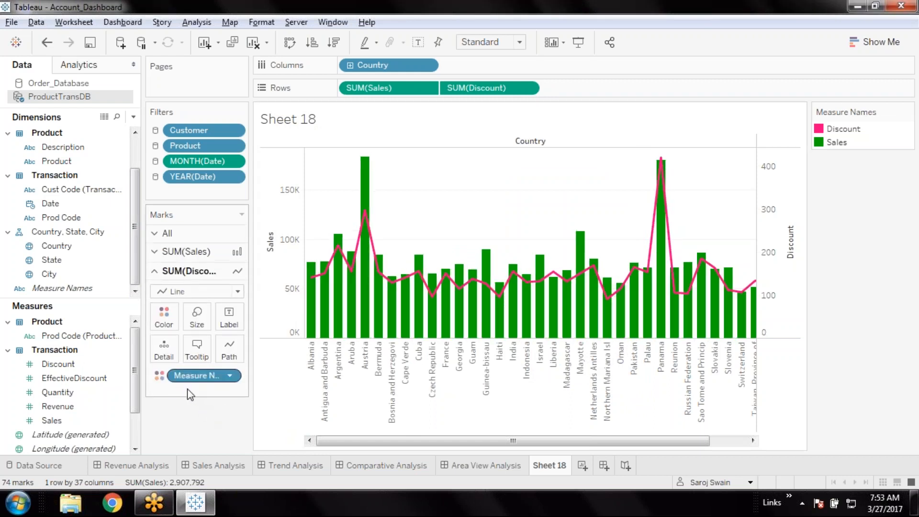
pyautogui.click(196, 316)
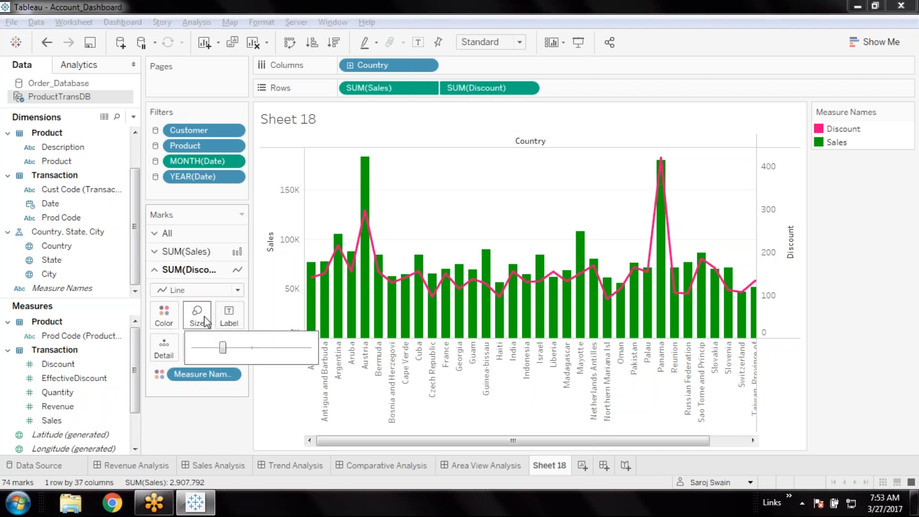
pyautogui.moveTo(239, 350); pyautogui.dragTo(248, 350)
pyautogui.click(238, 441)
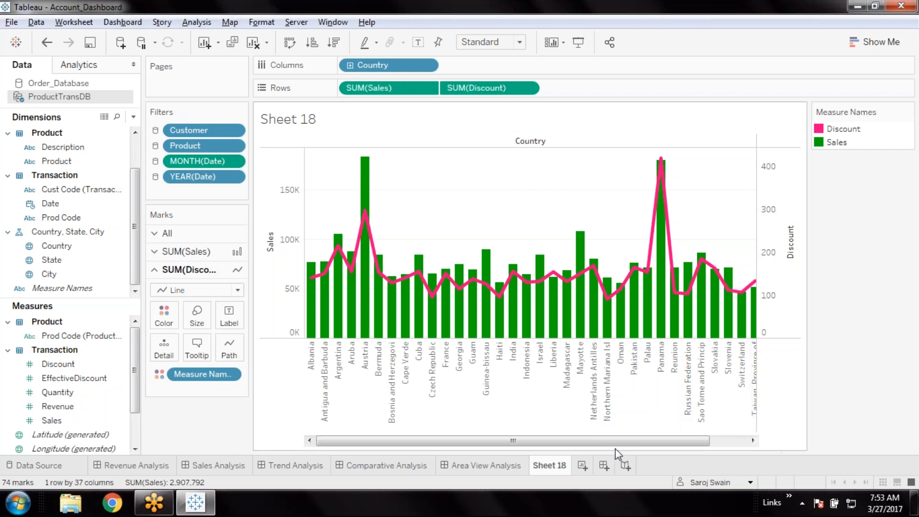
pyautogui.moveTo(622, 446); pyautogui.dragTo(814, 199)
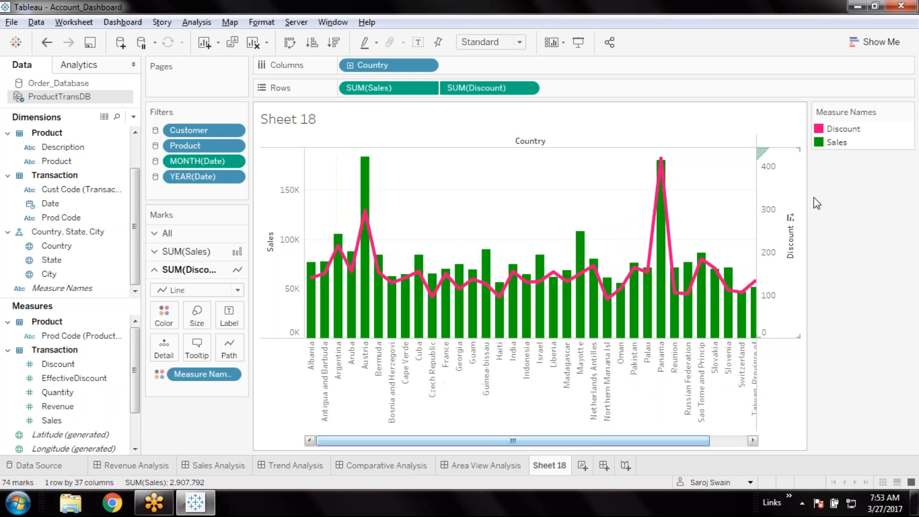
# Step: Add a new worksheet and place Date on Columns as a continuous month-and-year value
pyautogui.click(872, 42)
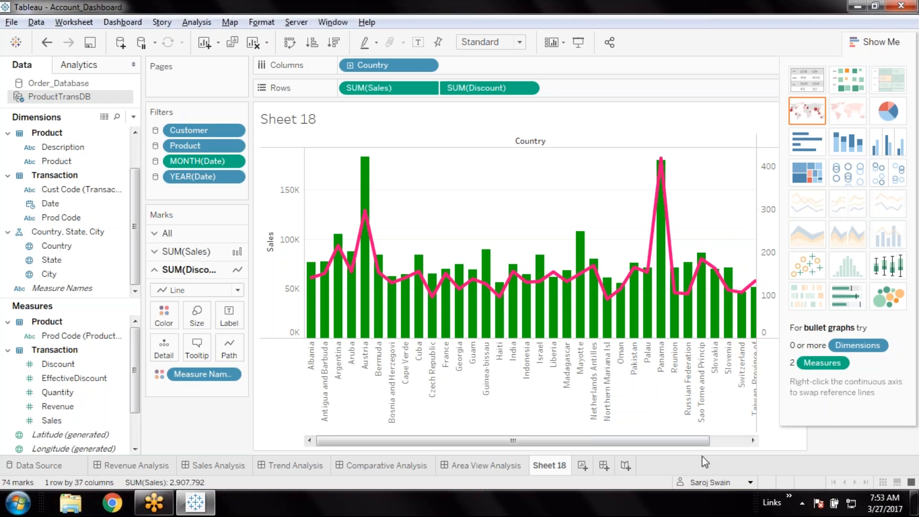
pyautogui.click(582, 466)
pyautogui.click(72, 203)
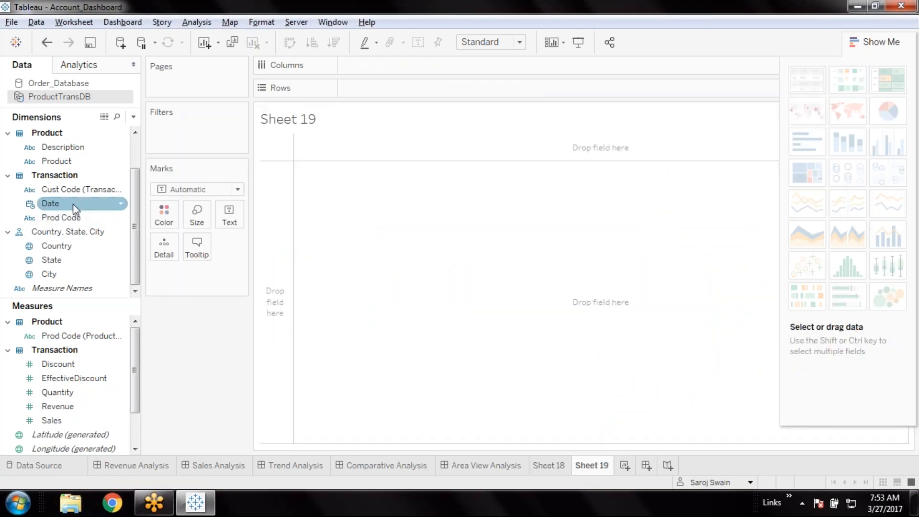
pyautogui.doubleClick(73, 203)
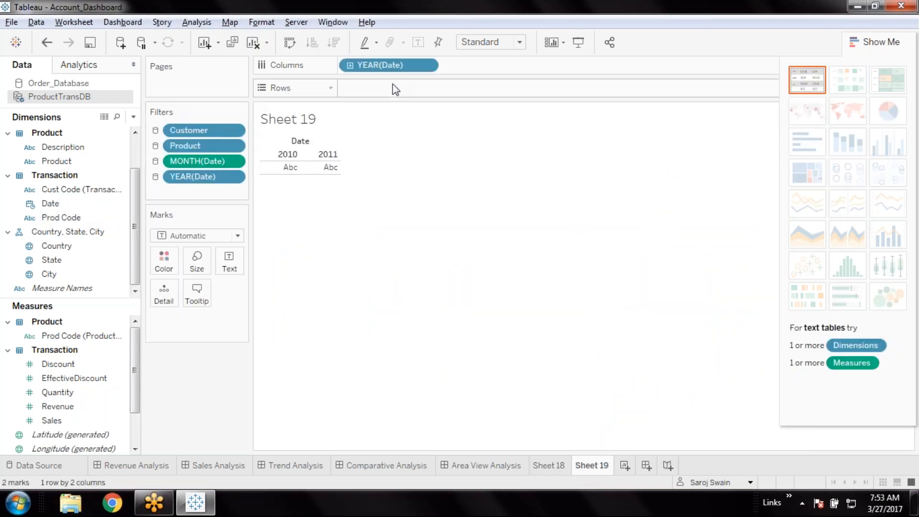
pyautogui.click(426, 65)
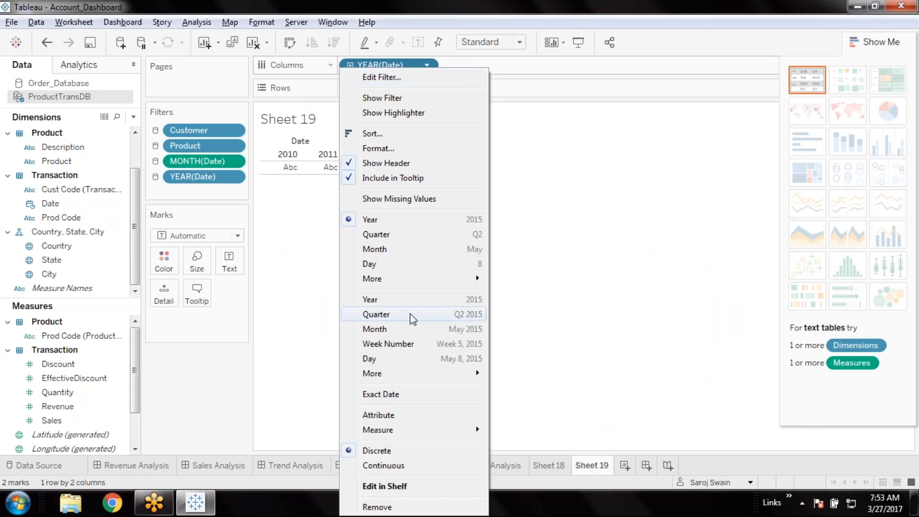
pyautogui.click(436, 330)
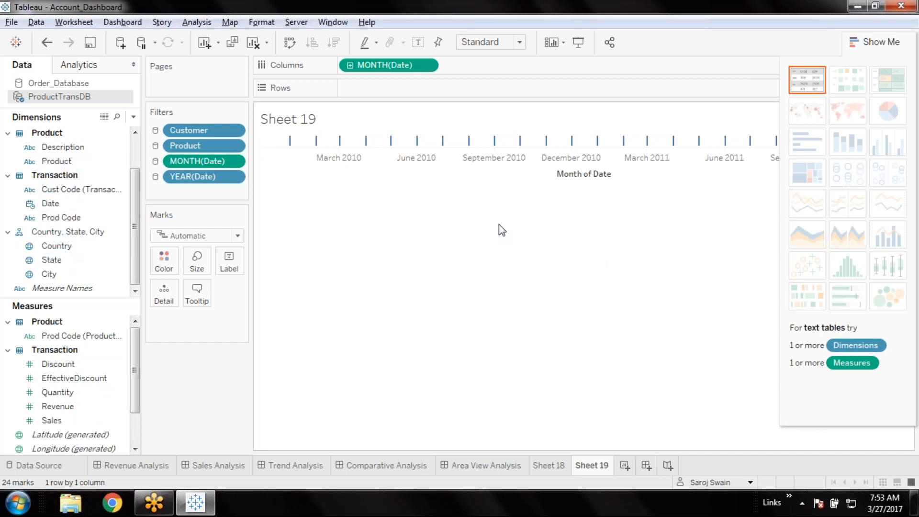
# Step: Add Quantity and Revenue to Rows and convert the view into a dual combination chart
pyautogui.click(68, 394)
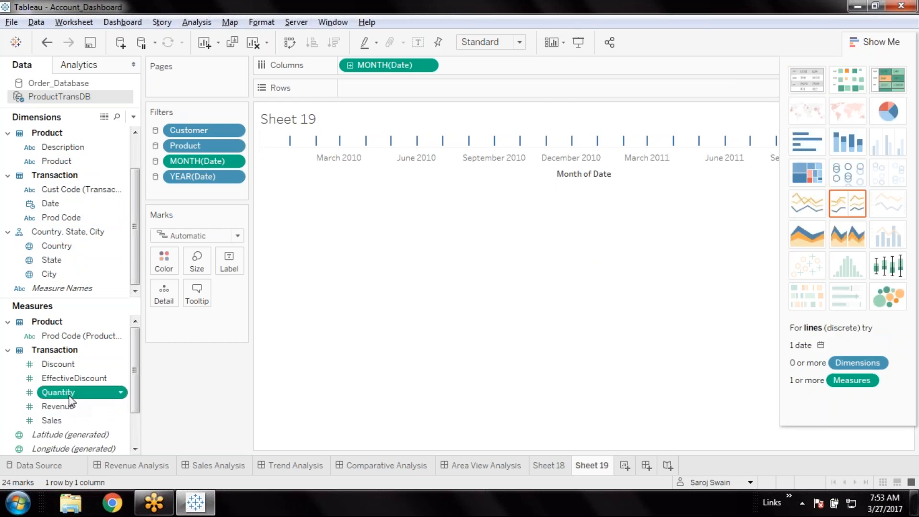
pyautogui.doubleClick(69, 402)
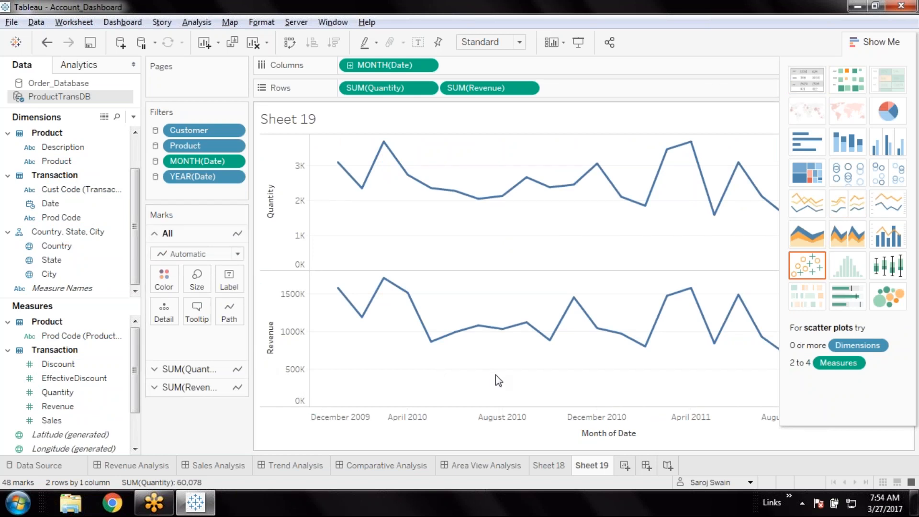
pyautogui.click(892, 245)
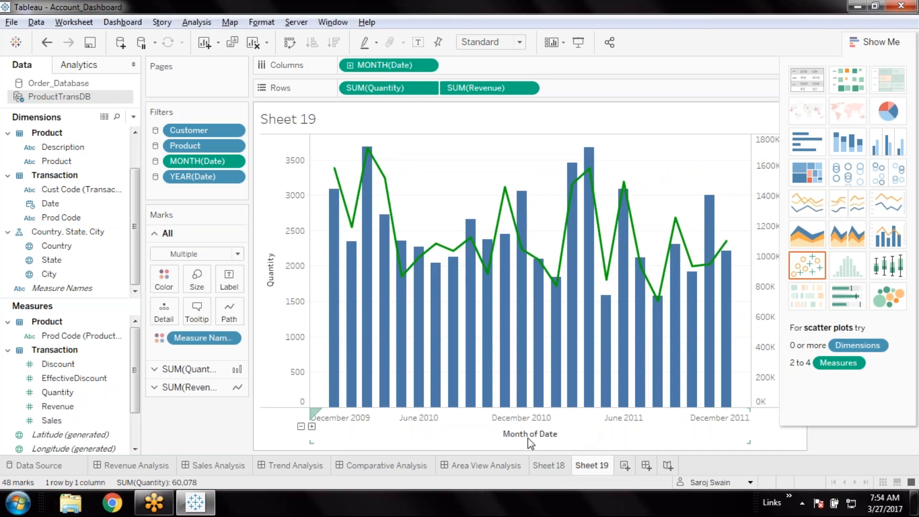
pyautogui.click(542, 466)
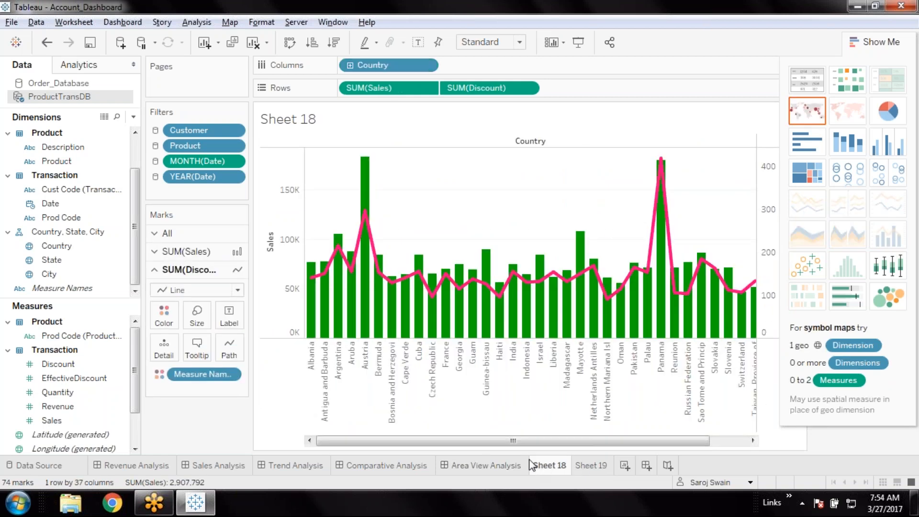
pyautogui.click(597, 467)
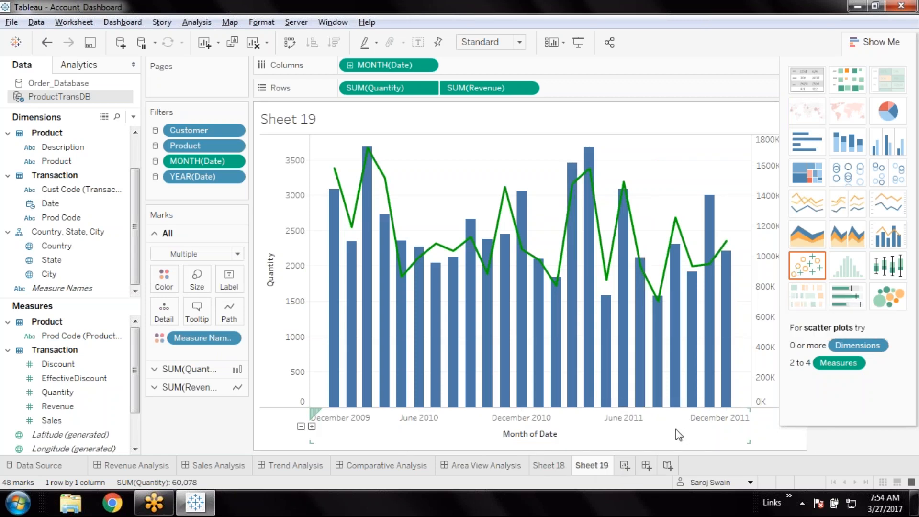
# Step: Format the dates on the Month of Date axis with the custom format mmm-yy
pyautogui.rightClick(346, 424)
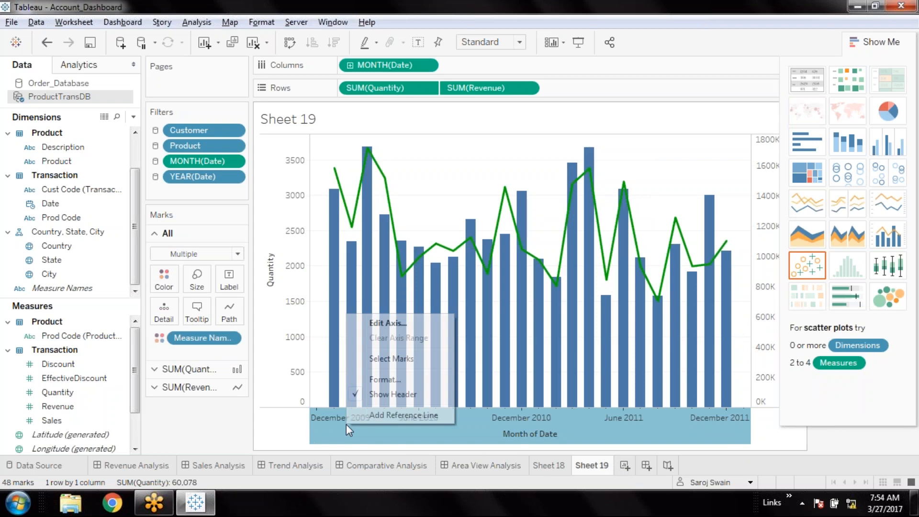
pyautogui.click(383, 381)
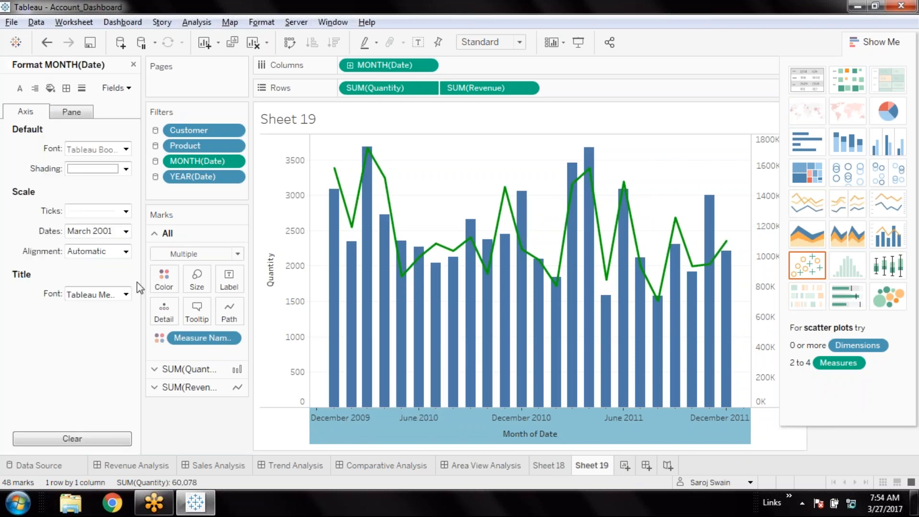
pyautogui.click(126, 236)
pyautogui.moveTo(187, 330); pyautogui.dragTo(190, 368)
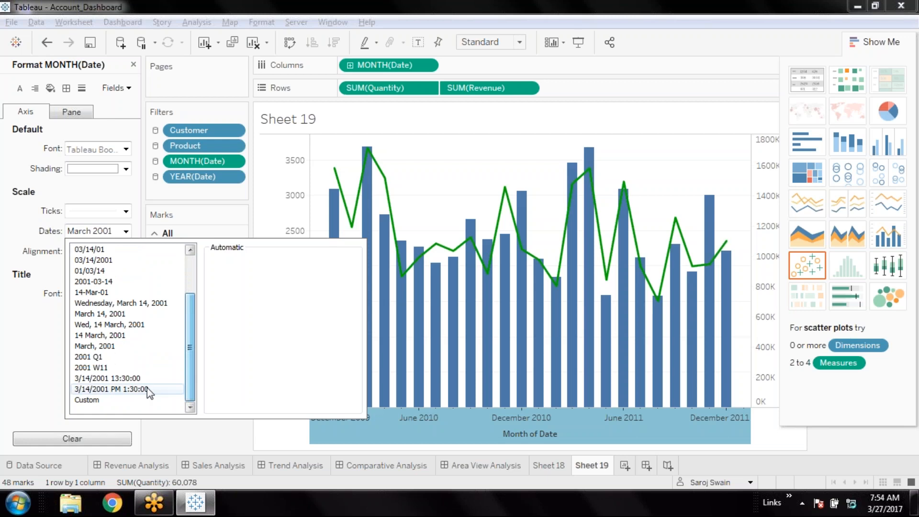
pyautogui.click(114, 400)
pyautogui.write('mmmm-')
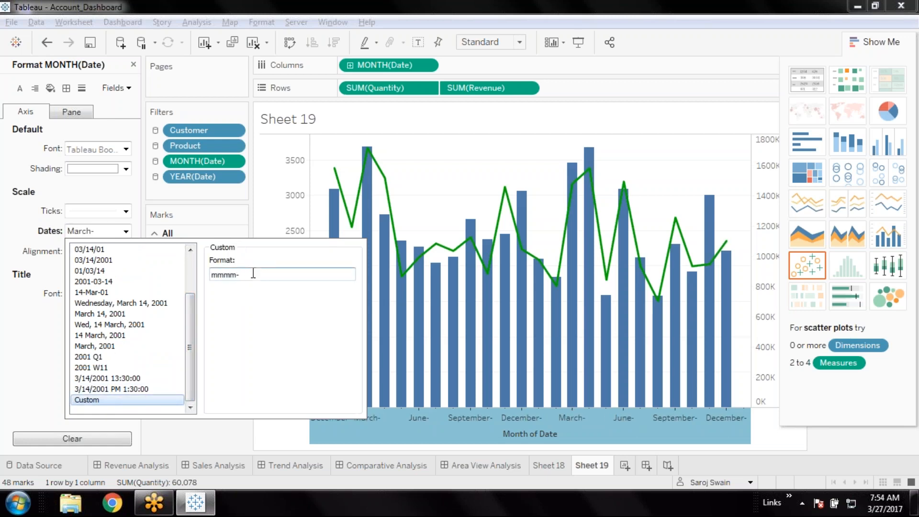
pyautogui.press('BackSpace')
pyautogui.press('BackSpace')
pyautogui.write('-yy')
pyautogui.click(216, 430)
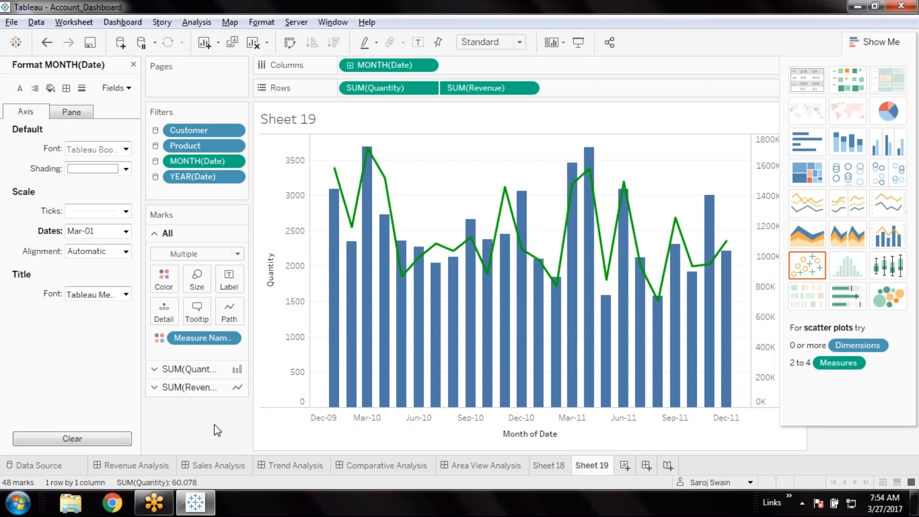
pyautogui.click(389, 406)
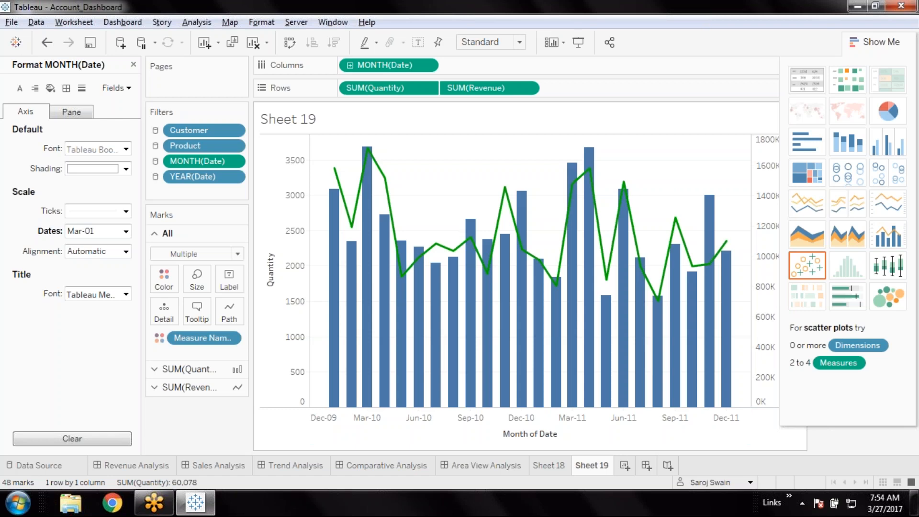
pyautogui.click(594, 469)
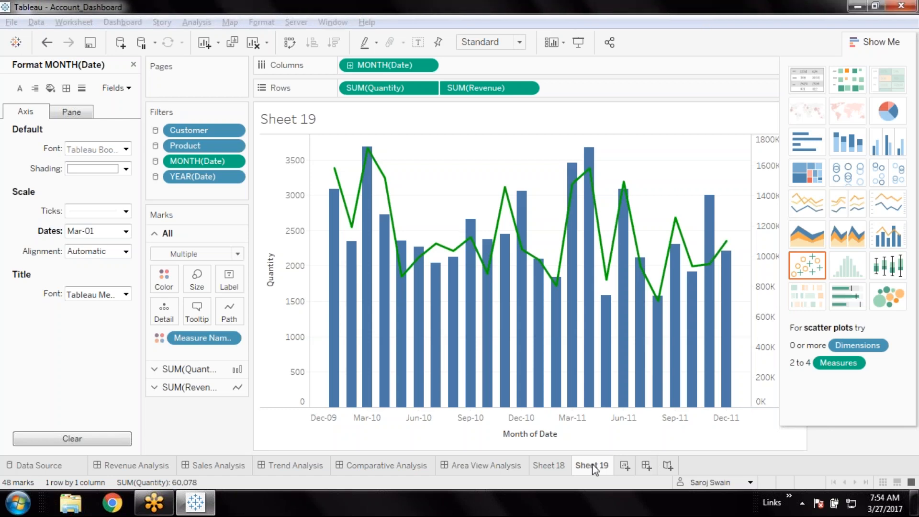
# Step: Delete the Sheet 19 worksheet and save the workbook
pyautogui.rightClick(594, 469)
pyautogui.click(618, 353)
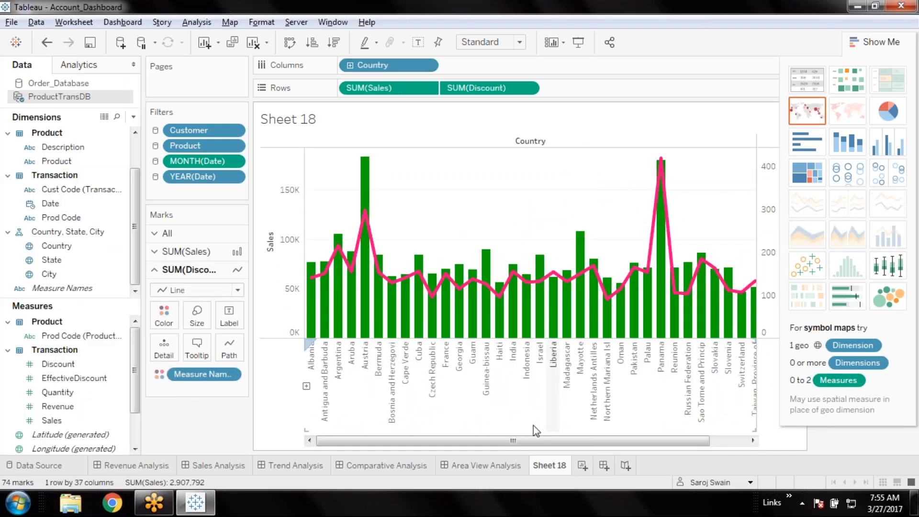
pyautogui.click(90, 43)
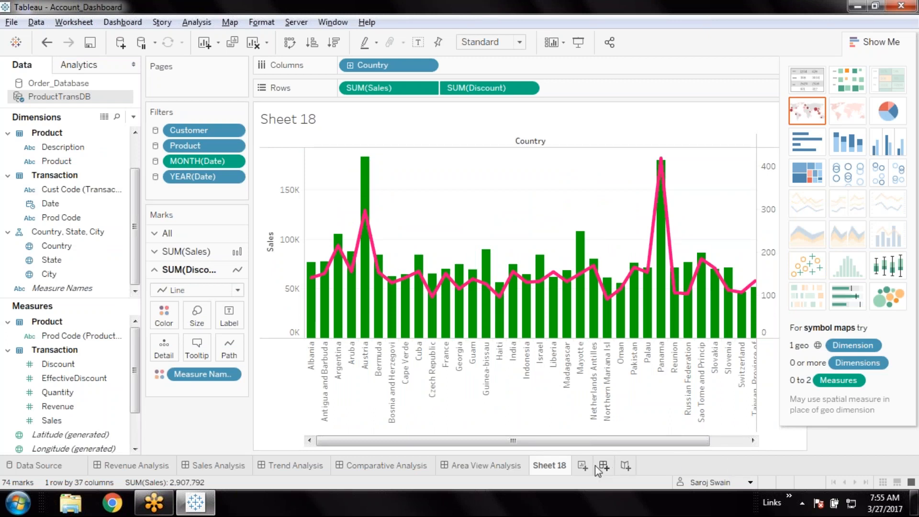
# Step: Add a new worksheet and place Date on Columns as a continuous month-and-year value
pyautogui.click(582, 466)
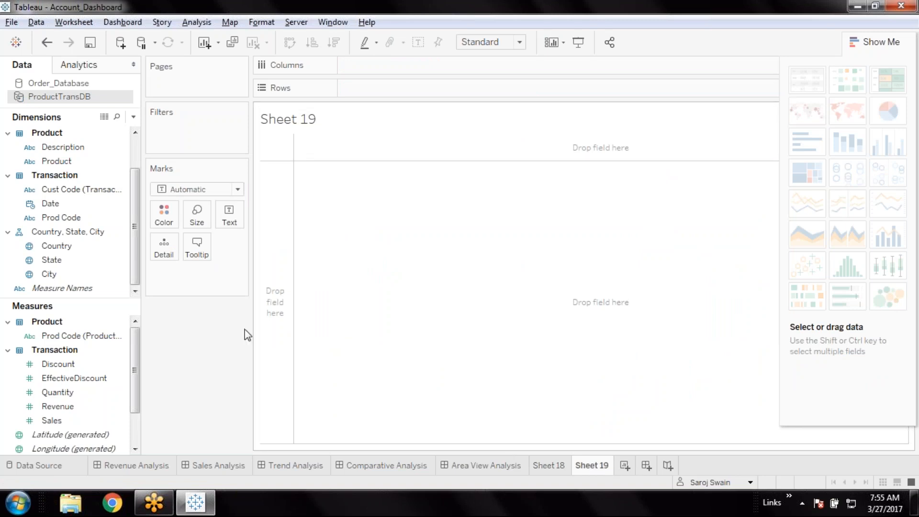
pyautogui.doubleClick(50, 204)
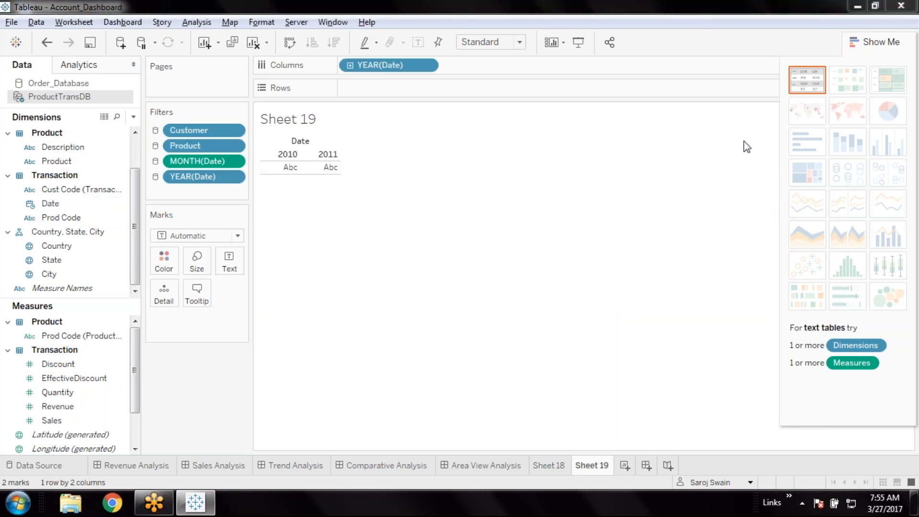
pyautogui.click(428, 66)
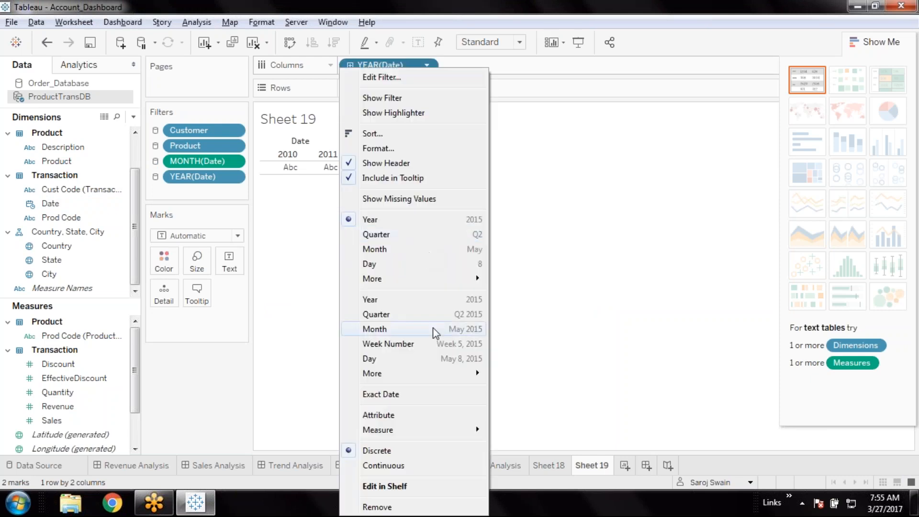
pyautogui.click(435, 330)
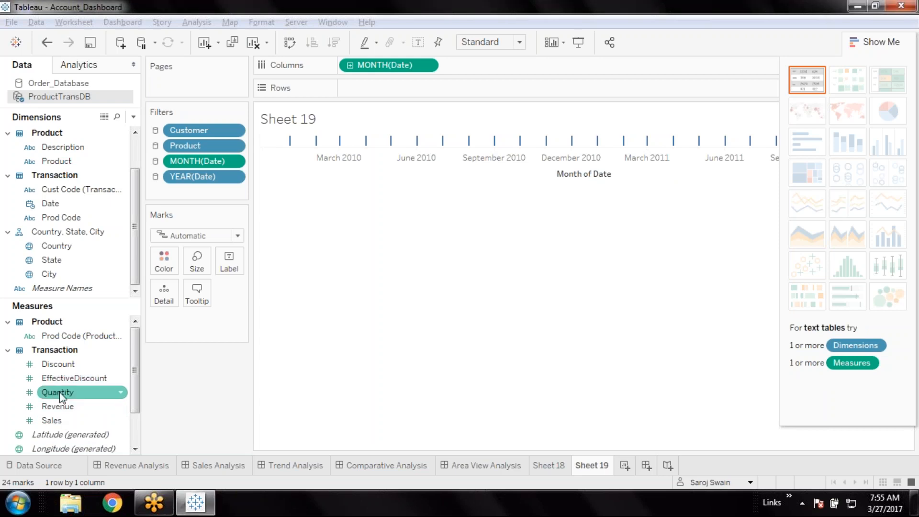
# Step: Add Quantity and Revenue to Rows and convert the view into a dual combination chart
pyautogui.doubleClick(57, 392)
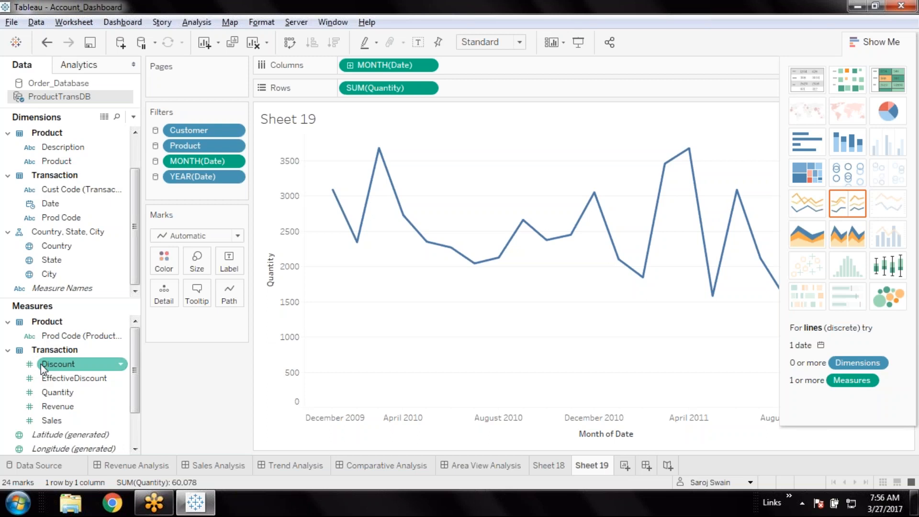
pyautogui.click(69, 410)
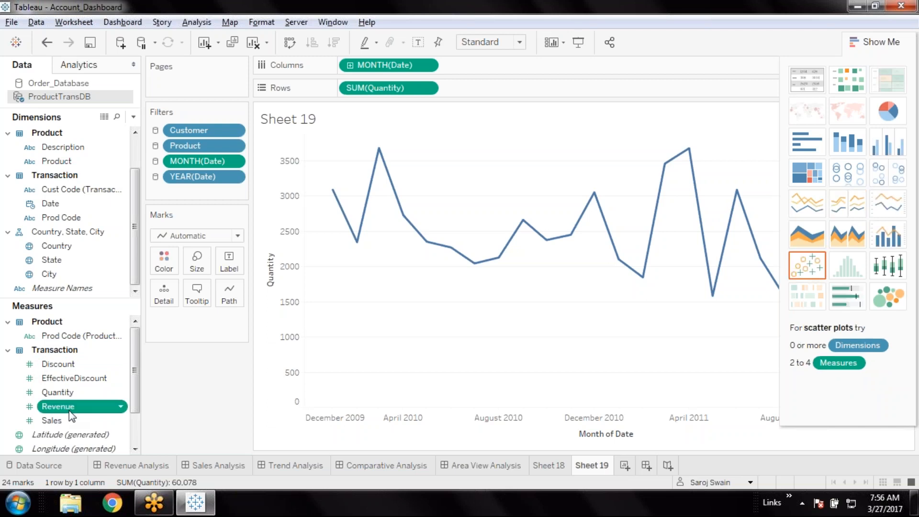
pyautogui.doubleClick(69, 410)
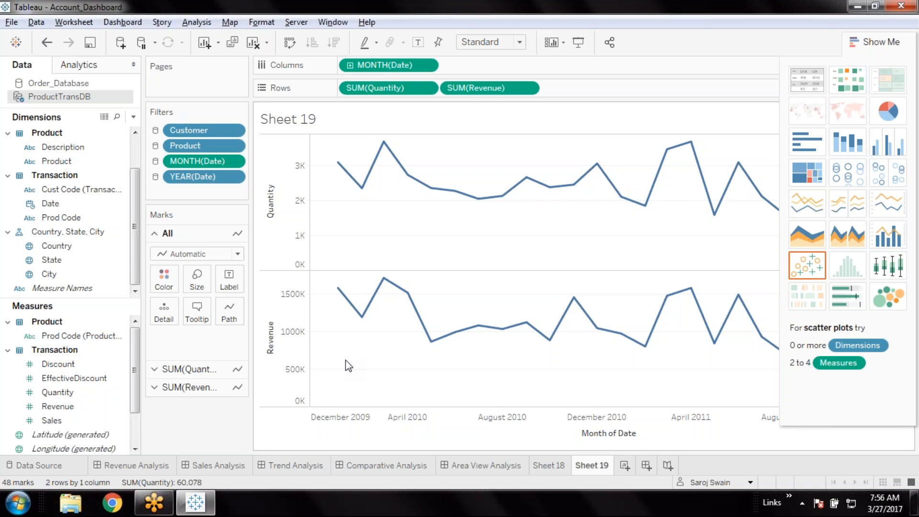
pyautogui.click(901, 238)
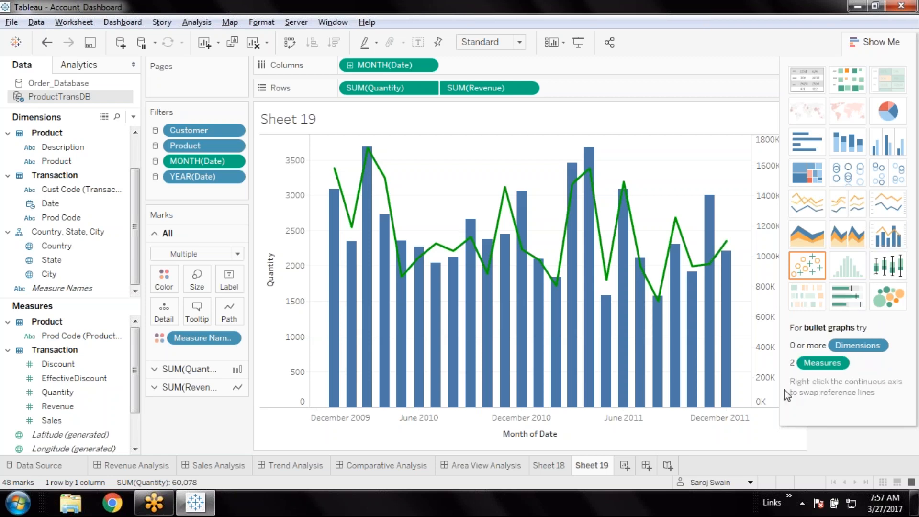
# Step: Rename Sheet 18 as "Customer wise Sales vs Discount"
pyautogui.click(559, 466)
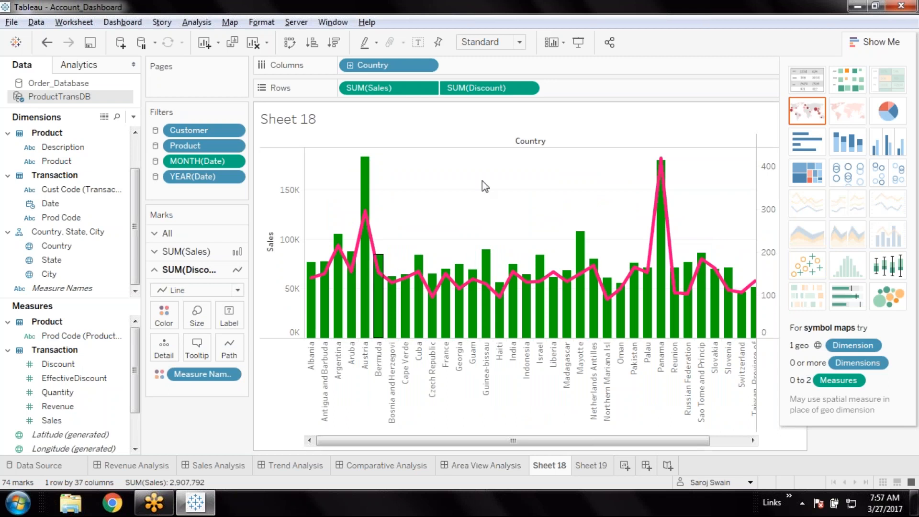
pyautogui.doubleClick(549, 465)
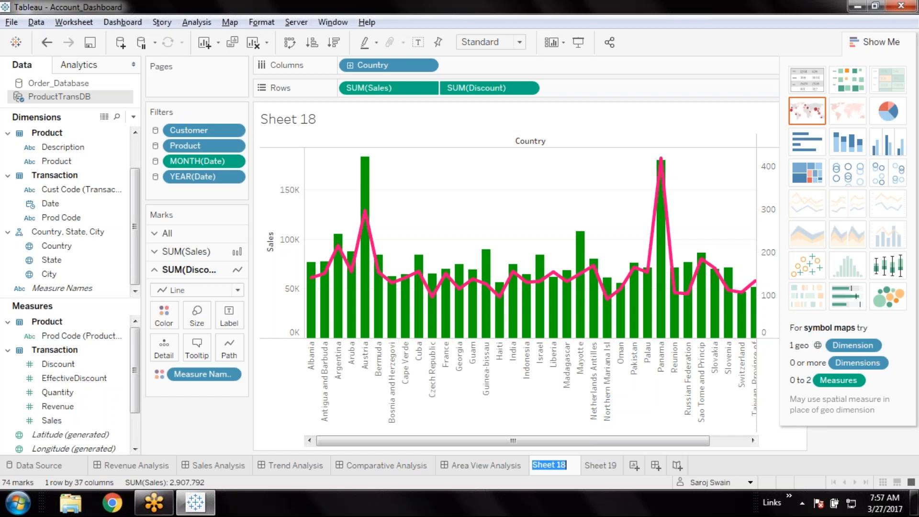
pyautogui.write('Custome')
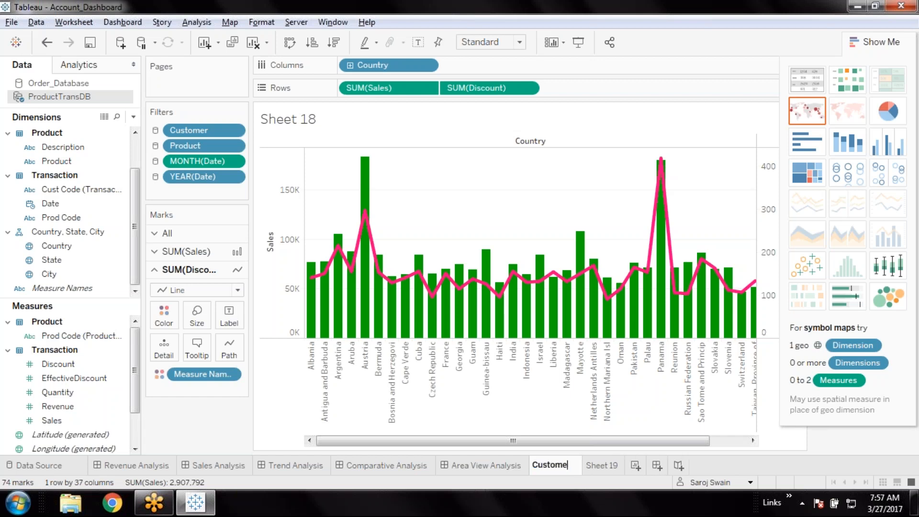
pyautogui.write('r wise')
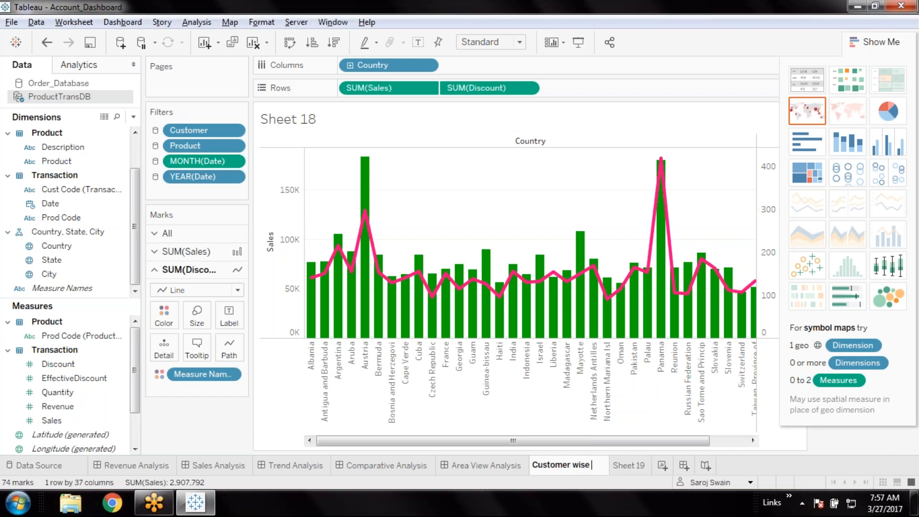
pyautogui.write(' Sal')
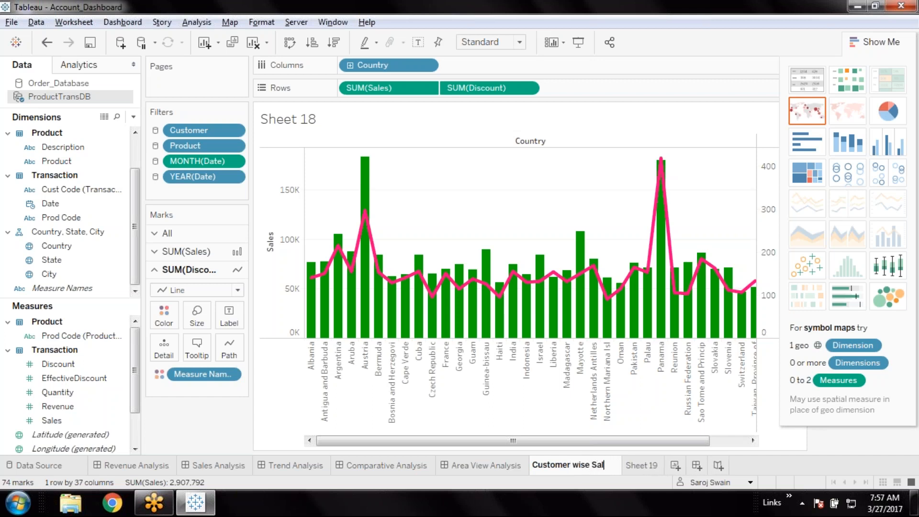
pyautogui.write('es vs Discount')
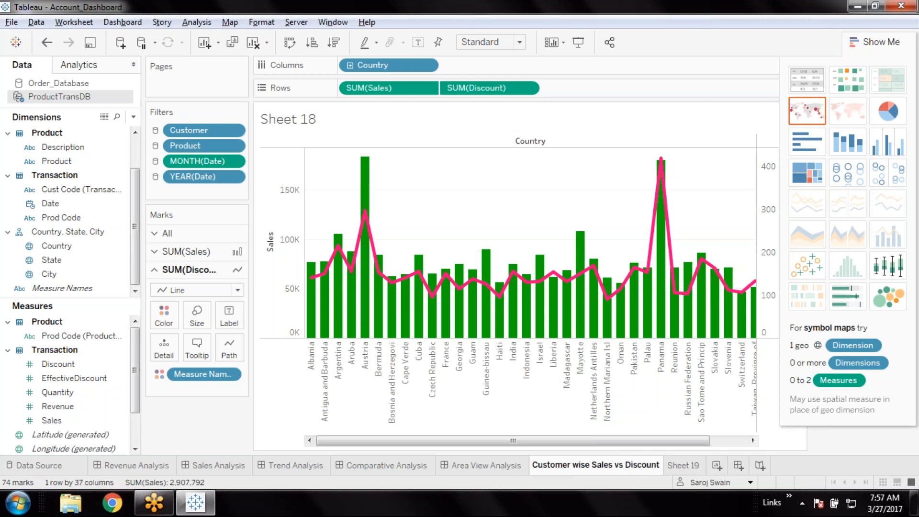
pyautogui.click(857, 445)
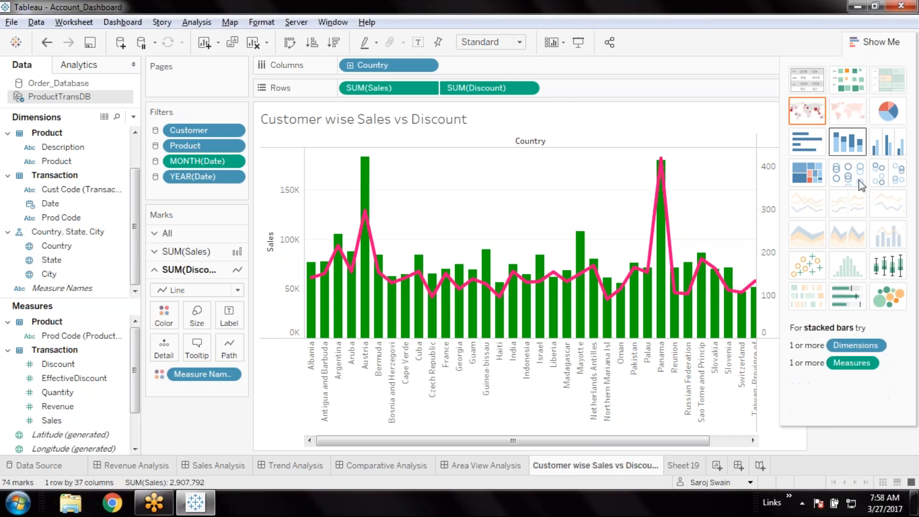
# Step: Rename Sheet 19 as "Monthly Stock vs Revenue"
pyautogui.click(689, 467)
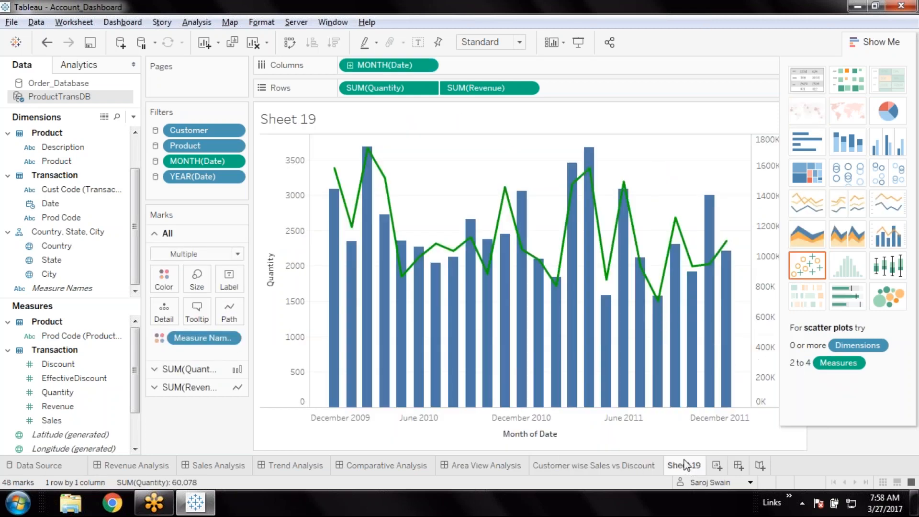
pyautogui.doubleClick(685, 464)
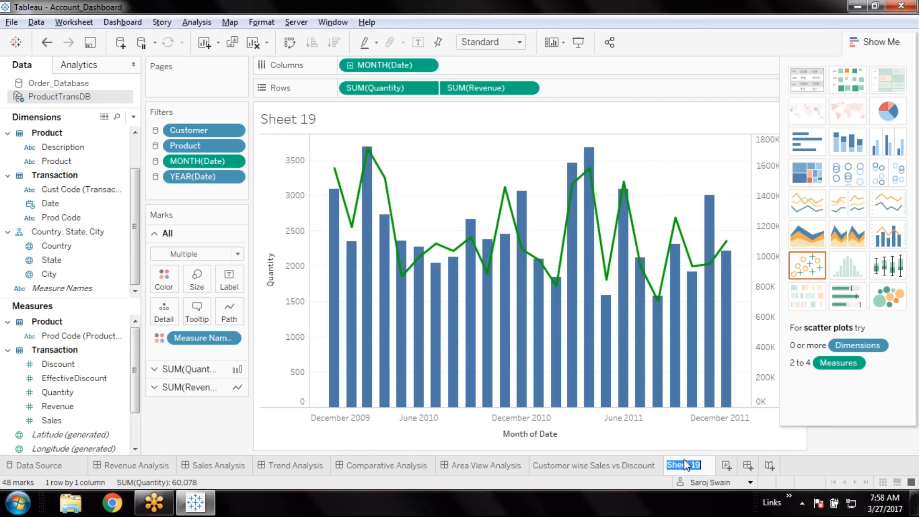
pyautogui.write('MOnthly')
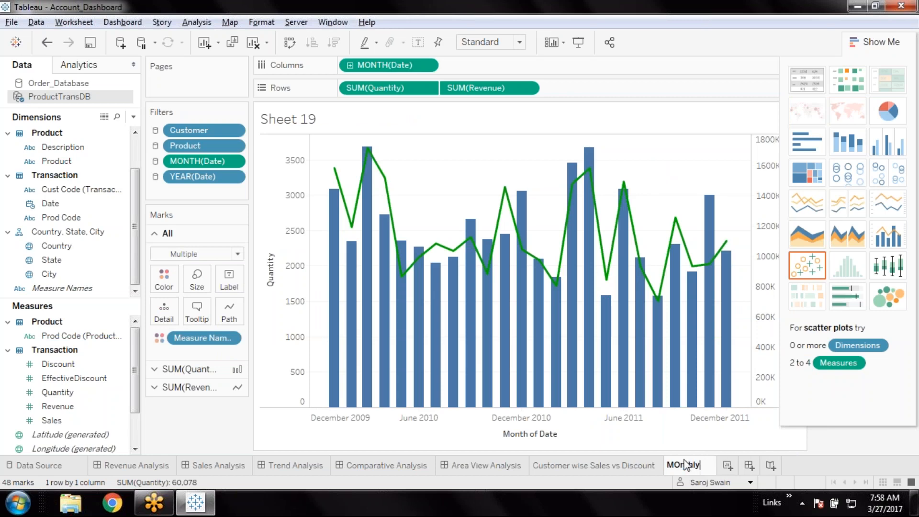
pyautogui.press('BackSpace')
pyautogui.write('o')
pyautogui.press('End')
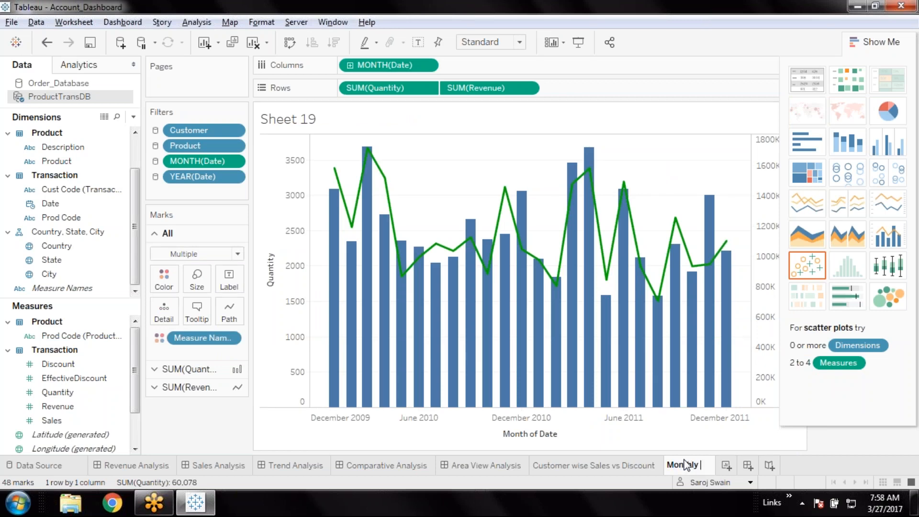
pyautogui.write('Revenue')
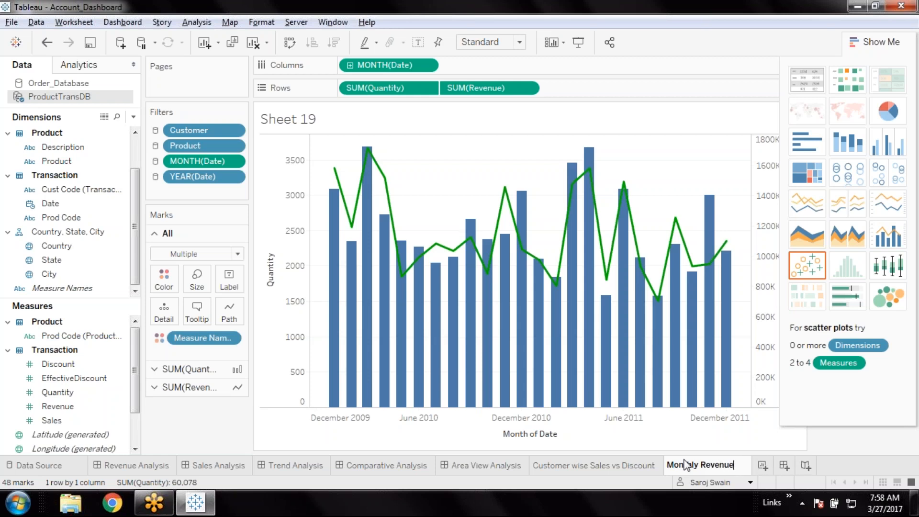
pyautogui.press('Left')
pyautogui.press('Left')
pyautogui.press('Left')
pyautogui.press('Left')
pyautogui.press('Left')
pyautogui.press('Left')
pyautogui.press('Left')
pyautogui.write('Stock vs')
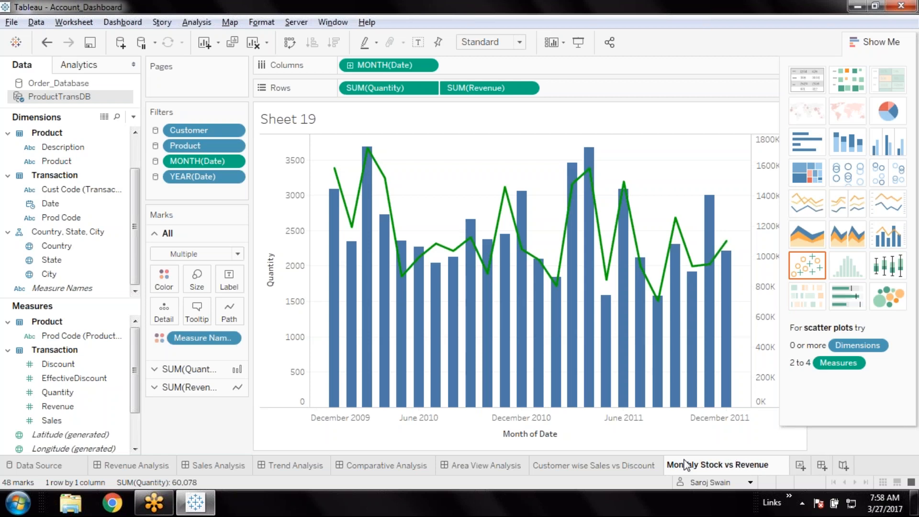
pyautogui.click(884, 453)
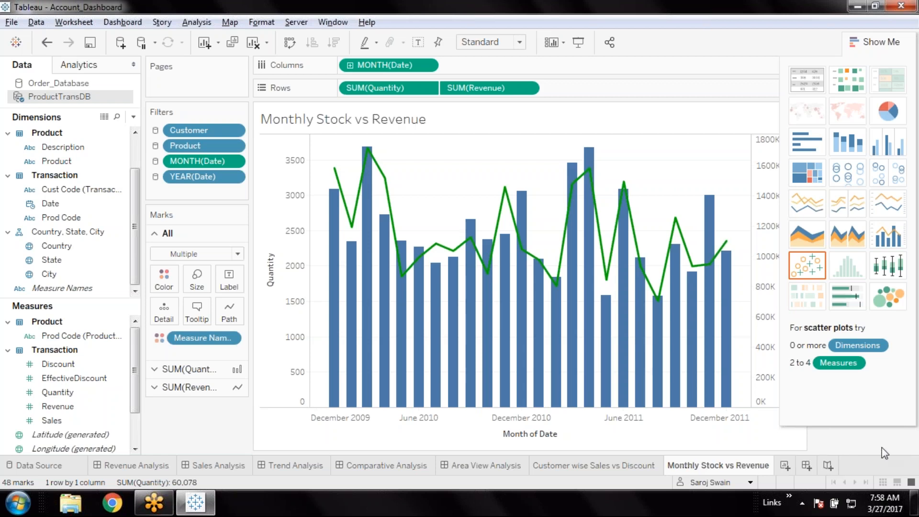
# Step: Assign the Summer color palette to the measures, keeping Quantity olive green and setting Revenue to red
pyautogui.click(876, 42)
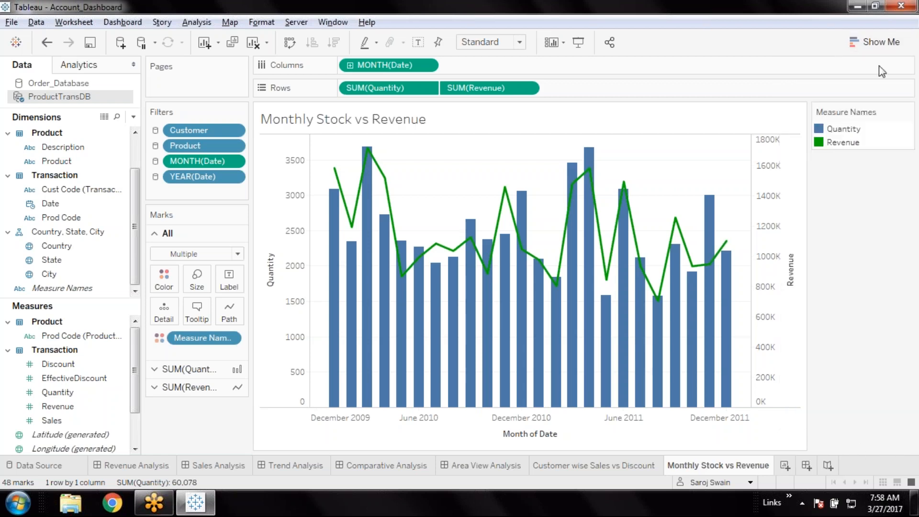
pyautogui.click(843, 128)
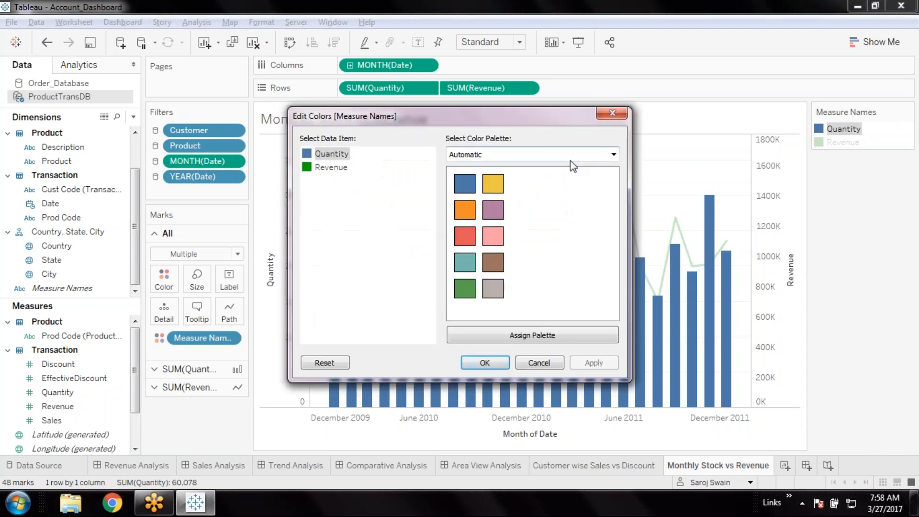
pyautogui.click(570, 157)
pyautogui.click(539, 276)
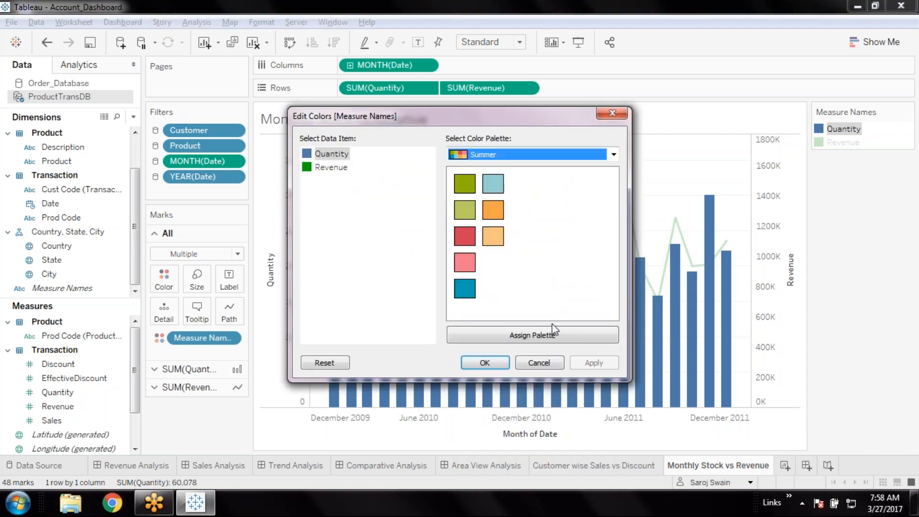
pyautogui.click(556, 337)
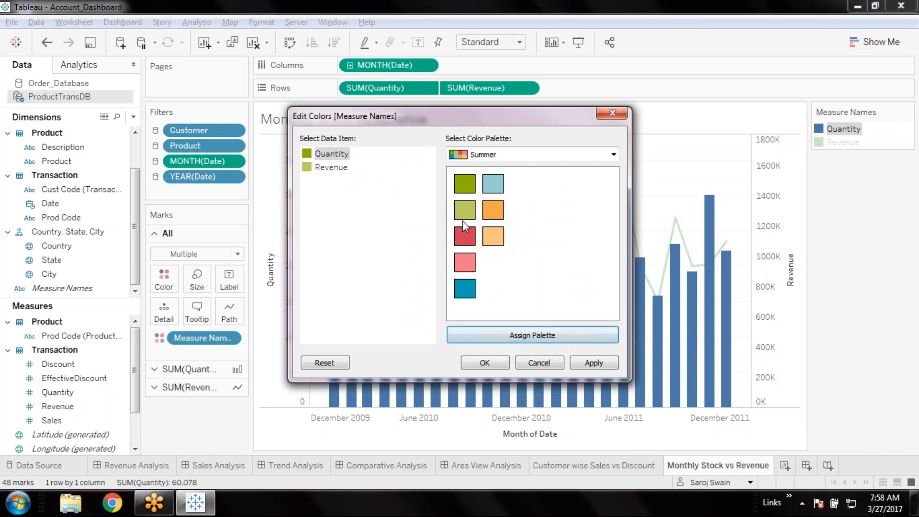
pyautogui.click(326, 167)
pyautogui.click(461, 241)
pyautogui.click(505, 365)
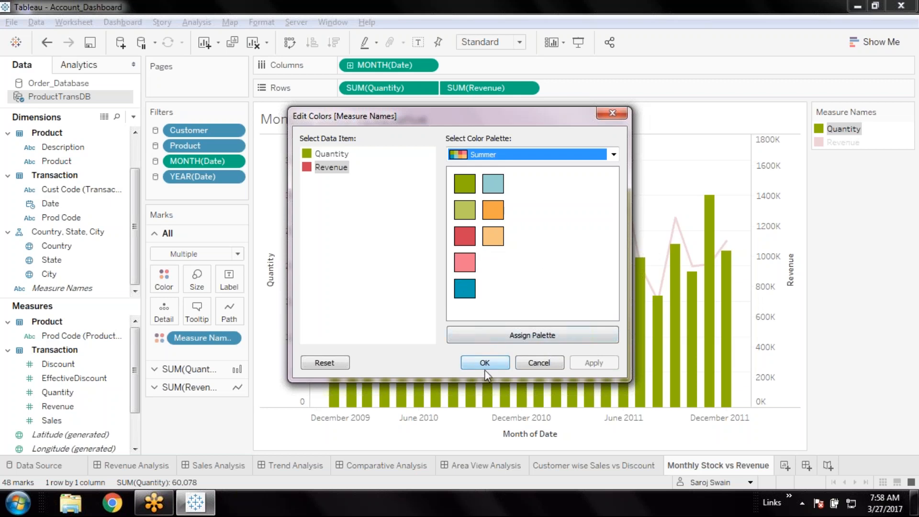
pyautogui.click(485, 370)
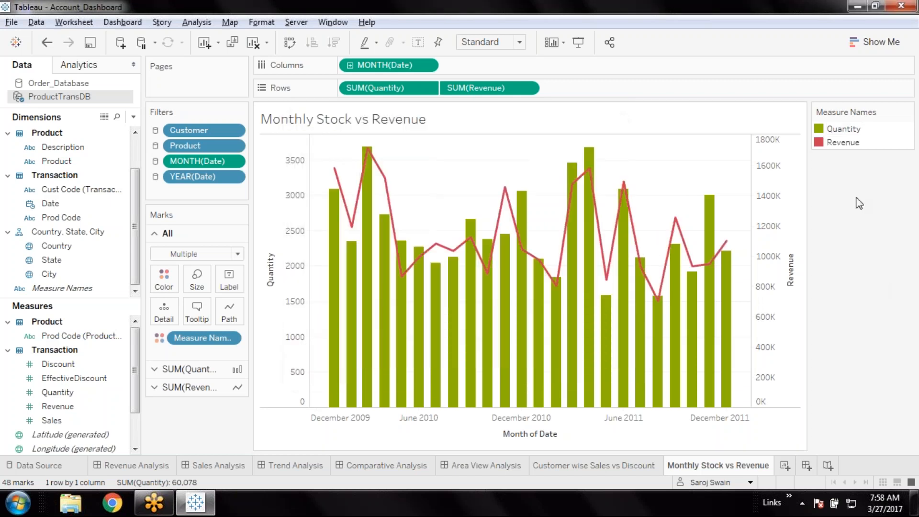
# Step: Shorten the title of the Month of Date axis to "Month" on the Monthly Stock vs Revenue sheet
pyautogui.click(639, 468)
pyautogui.click(693, 466)
pyautogui.click(528, 436)
pyautogui.rightClick(528, 437)
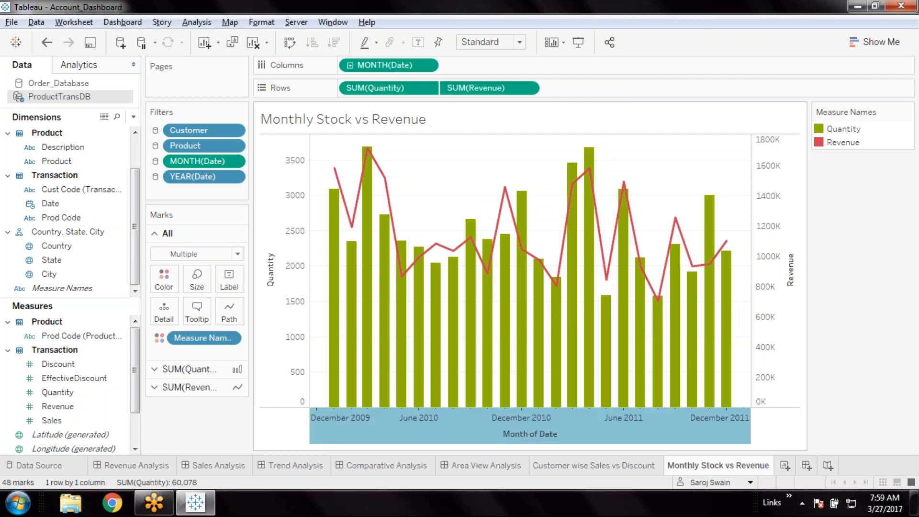
pyautogui.rightClick(497, 445)
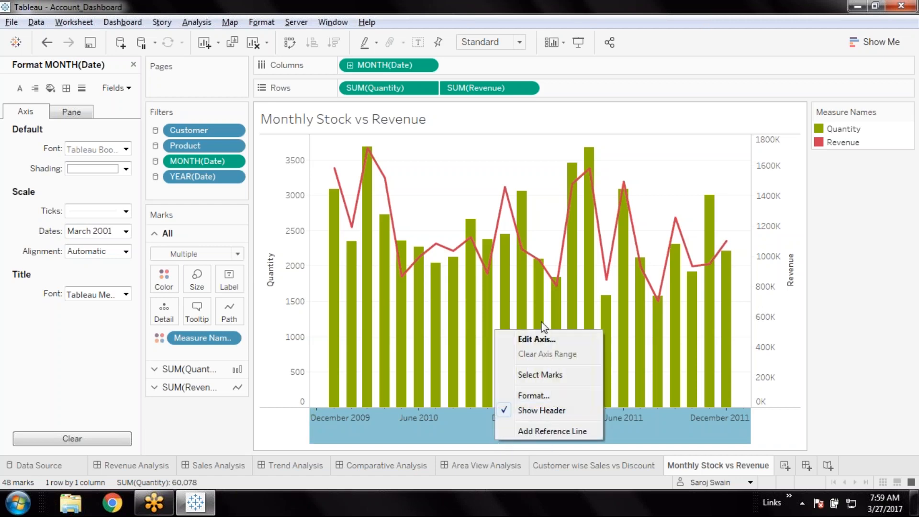
pyautogui.click(553, 397)
pyautogui.doubleClick(476, 404)
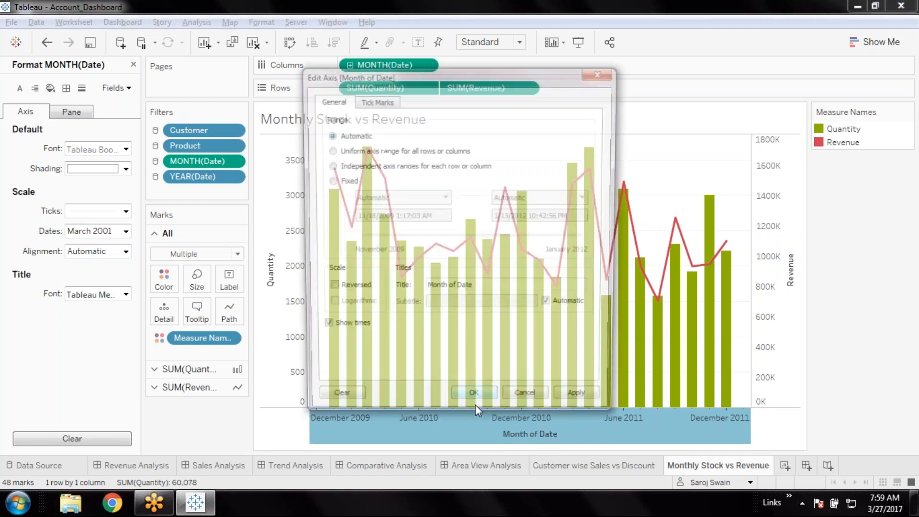
pyautogui.moveTo(473, 289); pyautogui.dragTo(447, 292)
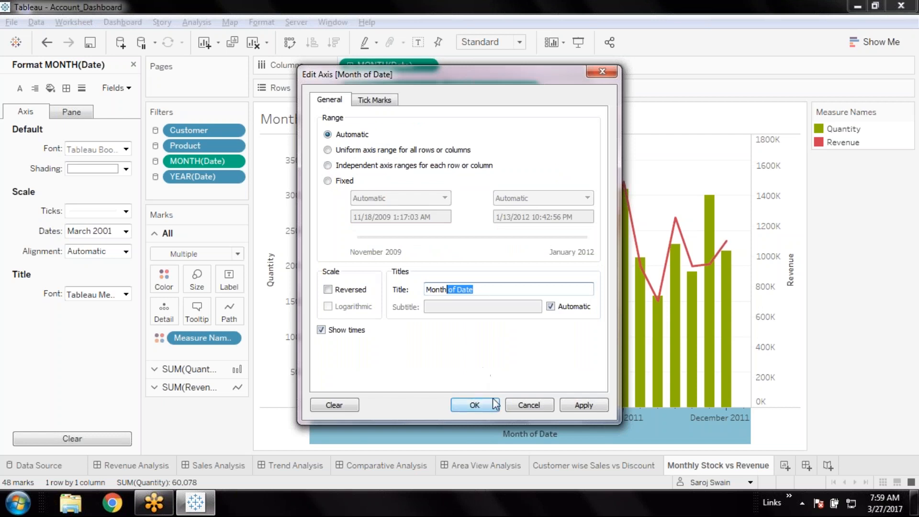
pyautogui.press('BackSpace')
pyautogui.click(486, 404)
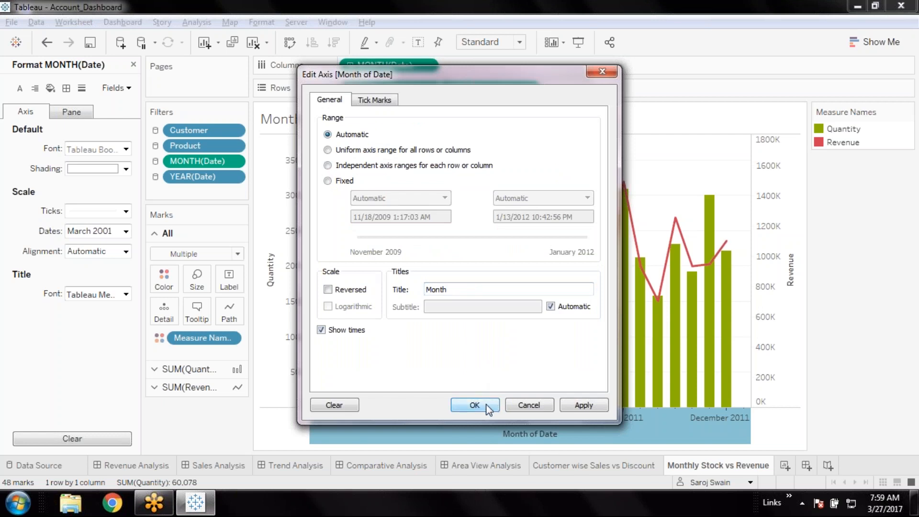
# Step: Rename the Customer wise Sales vs Discount sheet as "Country wise Sales vs Discount"
pyautogui.click(584, 467)
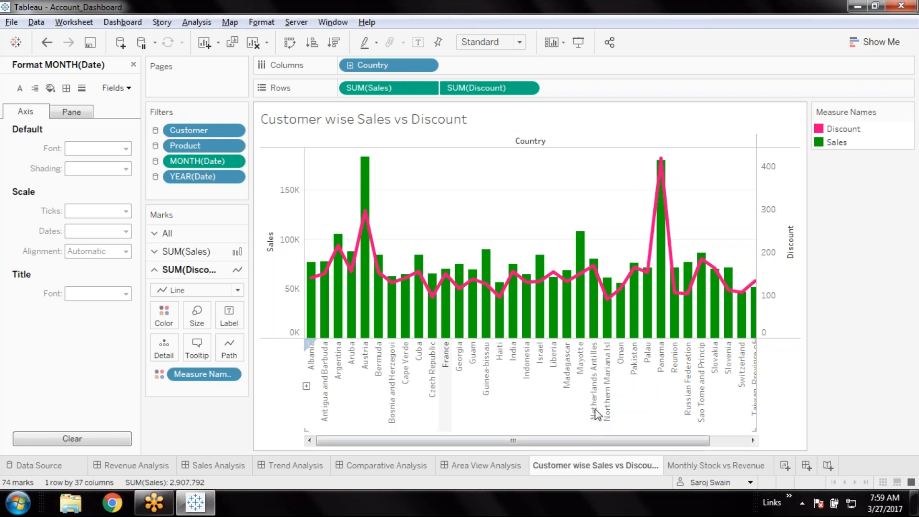
pyautogui.moveTo(366, 251)
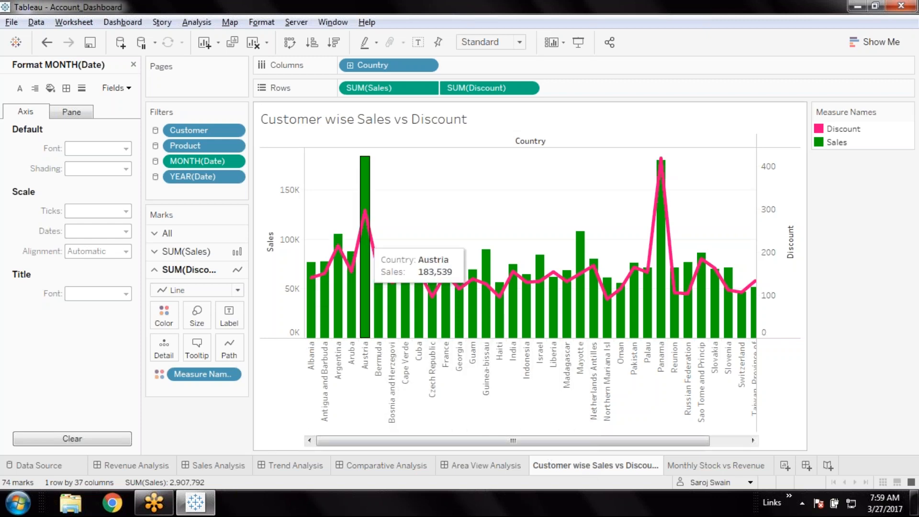
pyautogui.doubleClick(568, 466)
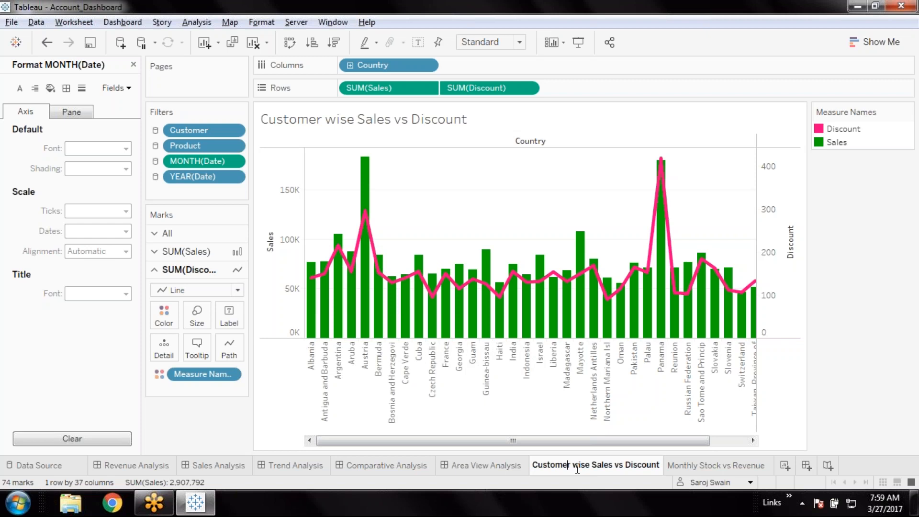
pyautogui.press('BackSpace')
pyautogui.press('BackSpace')
pyautogui.press('BackSpace')
pyautogui.press('BackSpace')
pyautogui.press('BackSpace')
pyautogui.press('BackSpace')
pyautogui.press('BackSpace')
pyautogui.press('BackSpace')
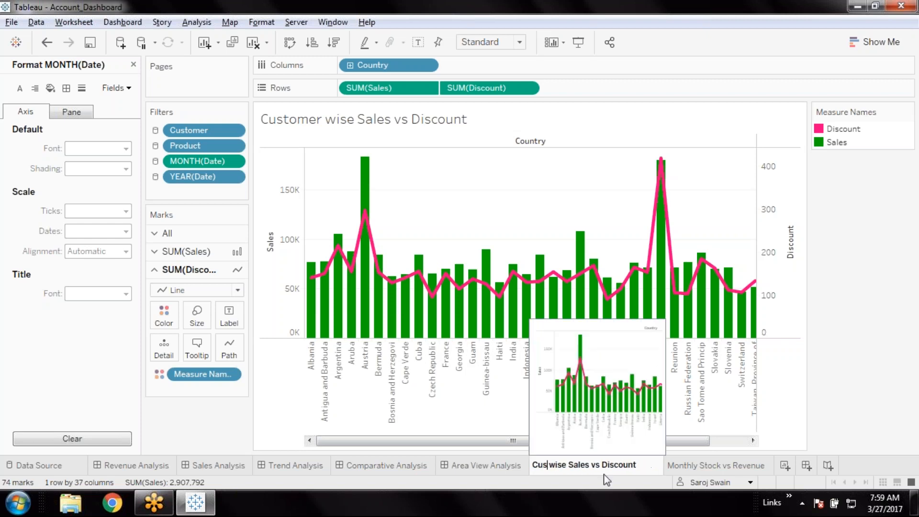
pyautogui.write('ountry')
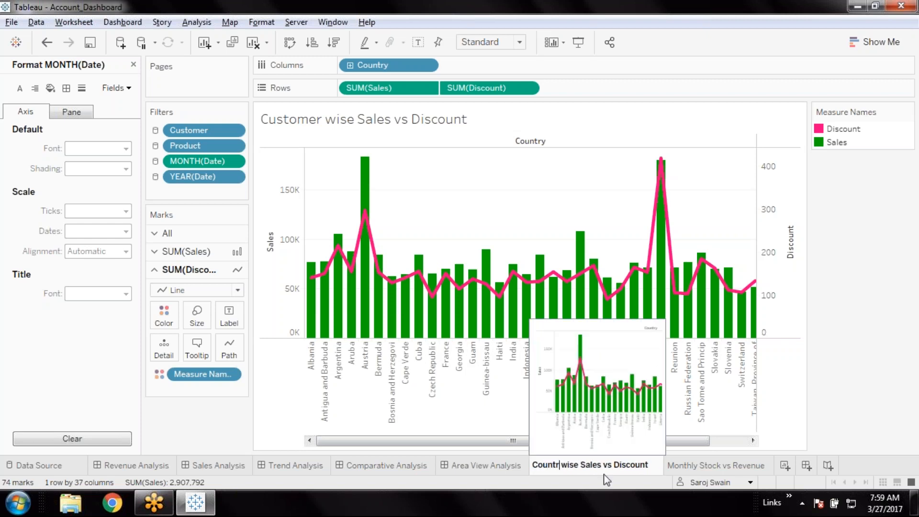
pyautogui.click(857, 413)
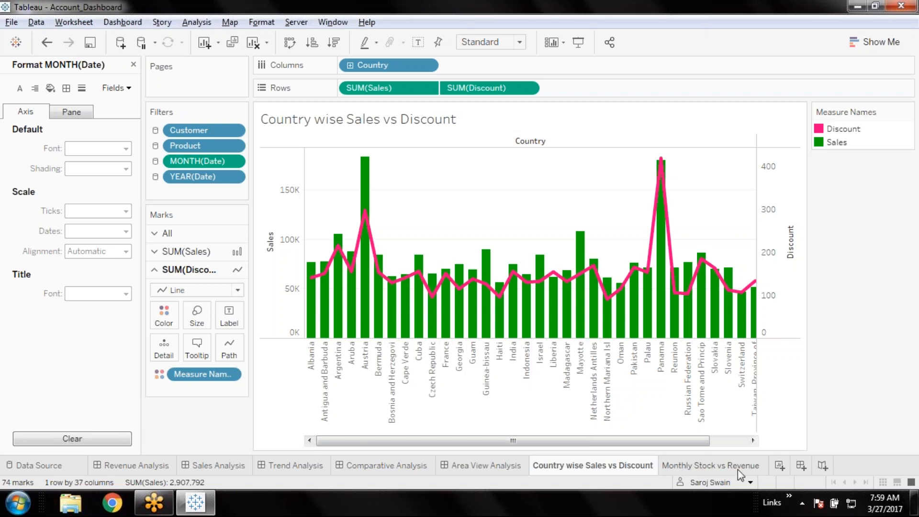
# Step: Create a new dashboard and set its size to Automatic
pyautogui.moveTo(736, 471)
pyautogui.click(801, 465)
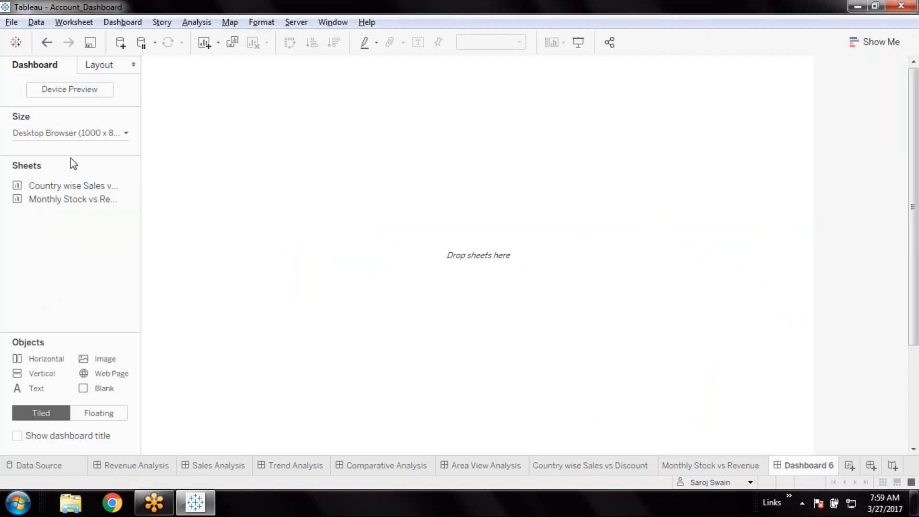
pyautogui.moveTo(62, 187)
pyautogui.click(72, 135)
pyautogui.click(68, 156)
pyautogui.click(48, 182)
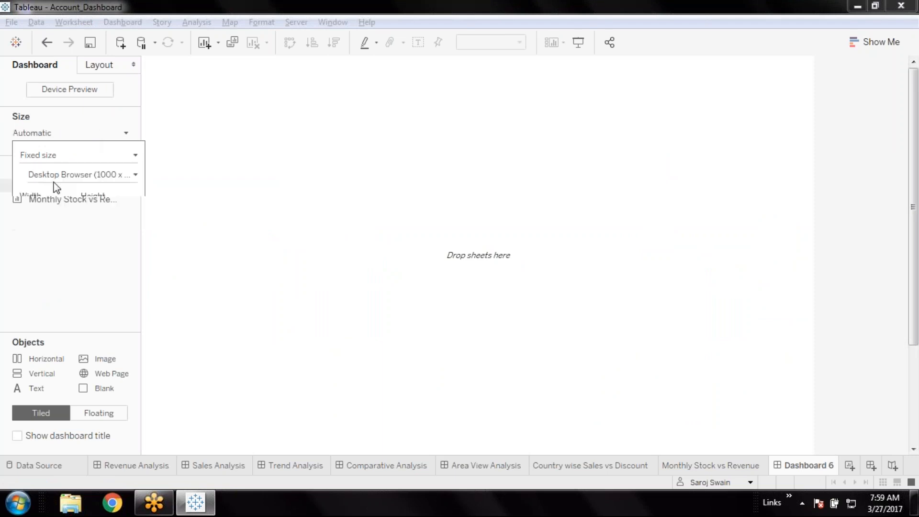
# Step: Place the Country wise Sales vs Discount sheet on the dashboard and add Monthly Stock vs Revenue below it
pyautogui.moveTo(54, 190)
pyautogui.moveTo(54, 190); pyautogui.dragTo(338, 165)
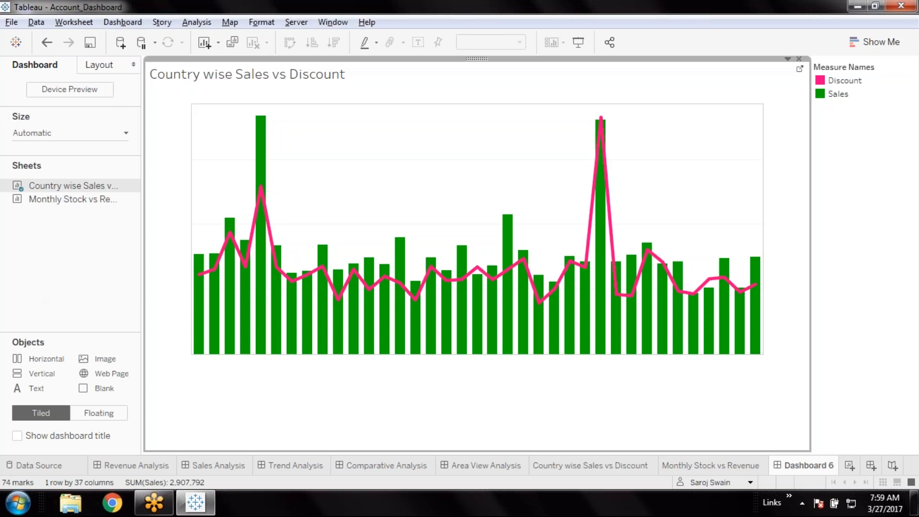
pyautogui.moveTo(103, 201); pyautogui.dragTo(573, 352)
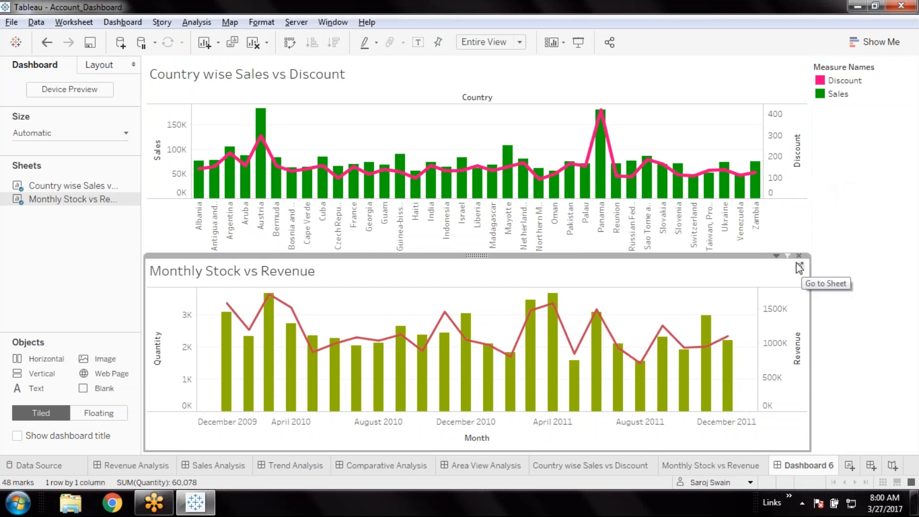
# Step: Go to the Monthly Stock vs Revenue sheet and change the Quantity mark type from Bar to Shape
pyautogui.click(800, 266)
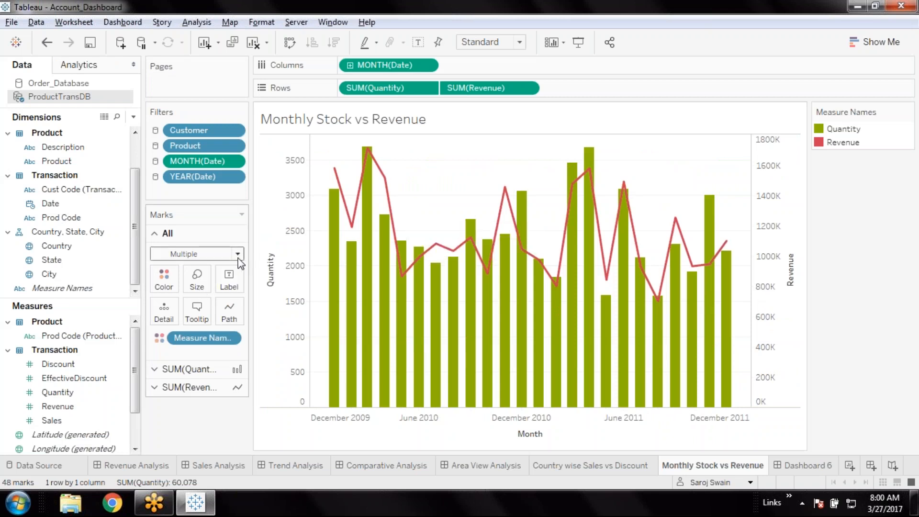
pyautogui.click(191, 369)
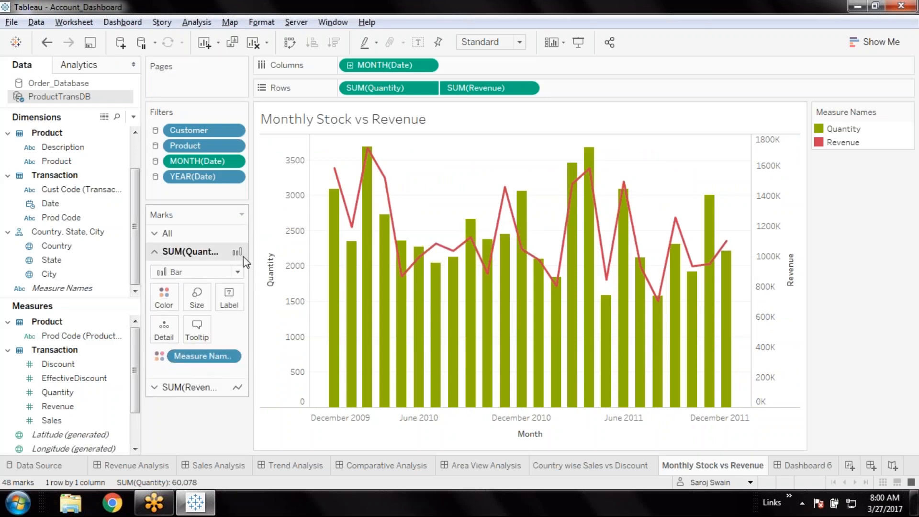
pyautogui.click(237, 272)
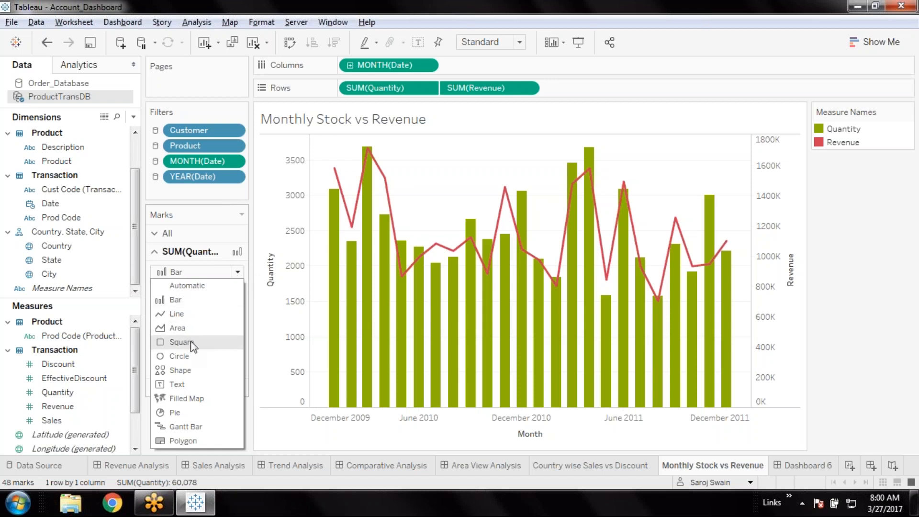
pyautogui.click(189, 373)
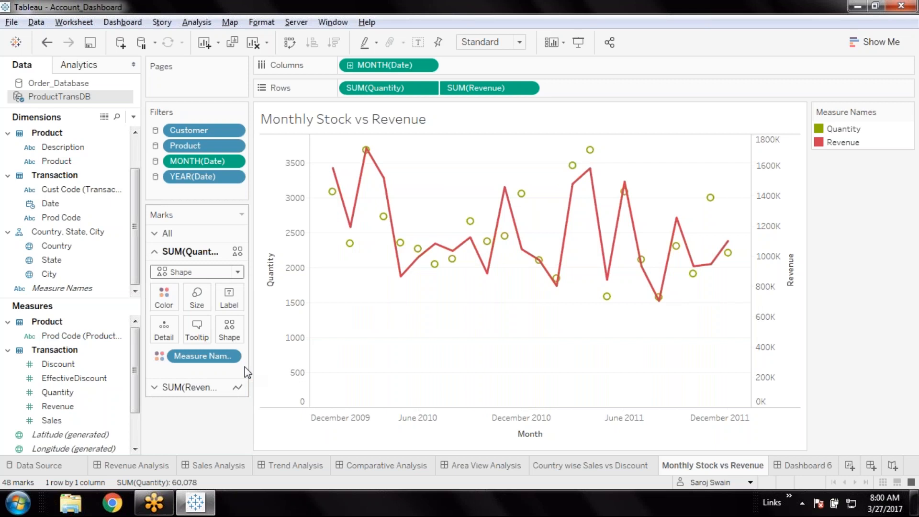
# Step: Assign the male figure from the Gender shape palette to the Quantity marks
pyautogui.click(231, 330)
pyautogui.click(258, 421)
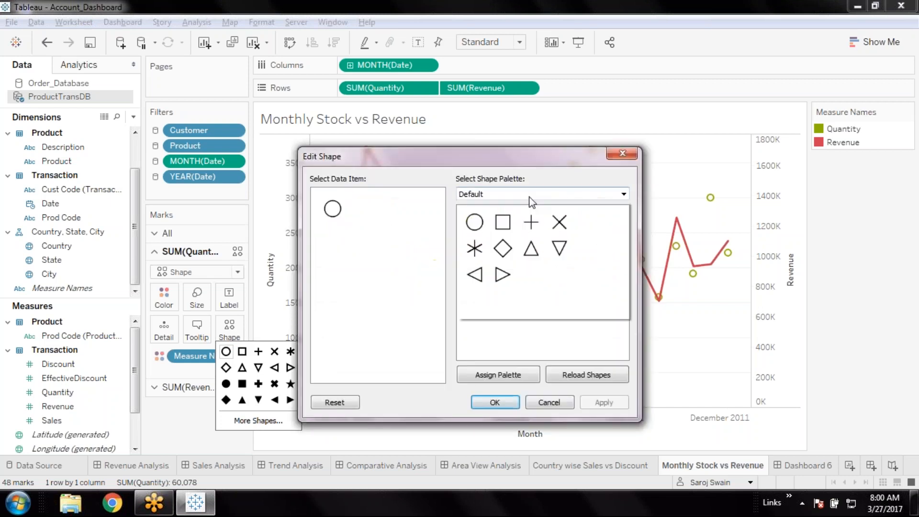
pyautogui.click(529, 197)
pyautogui.click(511, 261)
pyautogui.click(474, 221)
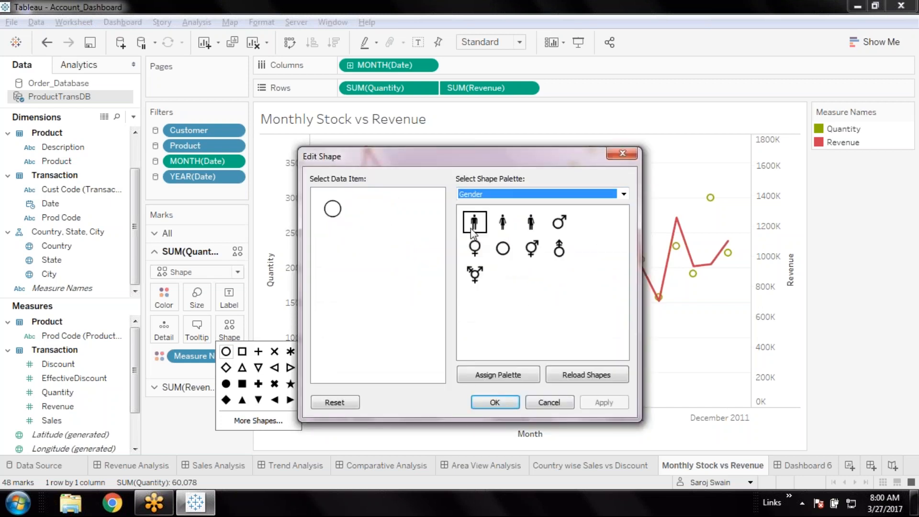
pyautogui.click(496, 402)
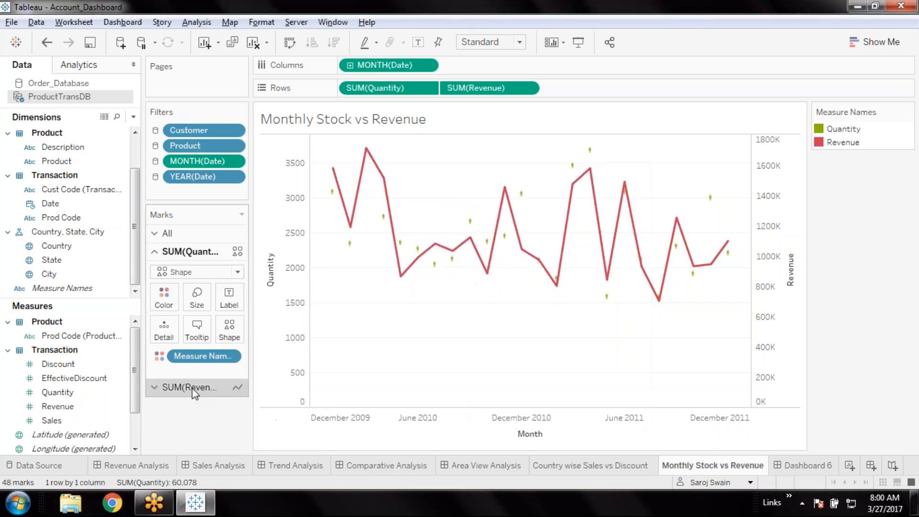
# Step: Change the Revenue mark type to Shape
pyautogui.click(191, 388)
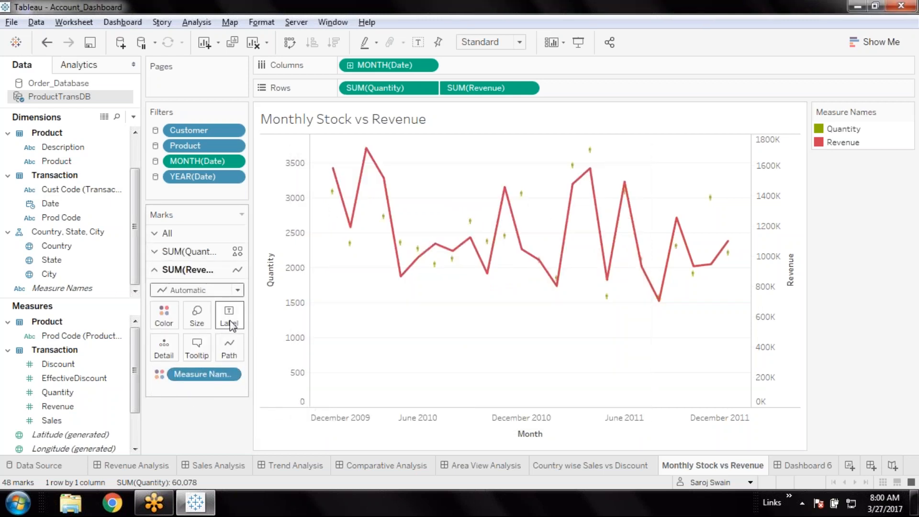
pyautogui.click(238, 290)
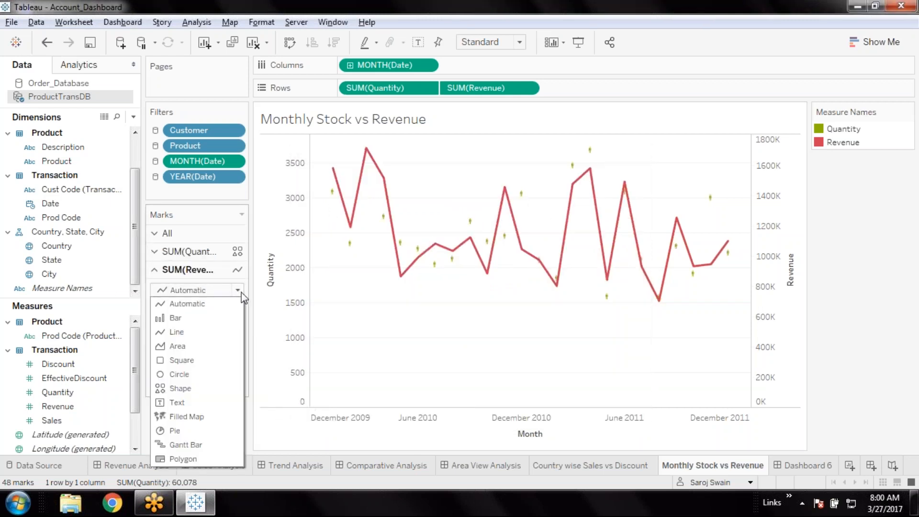
pyautogui.click(195, 388)
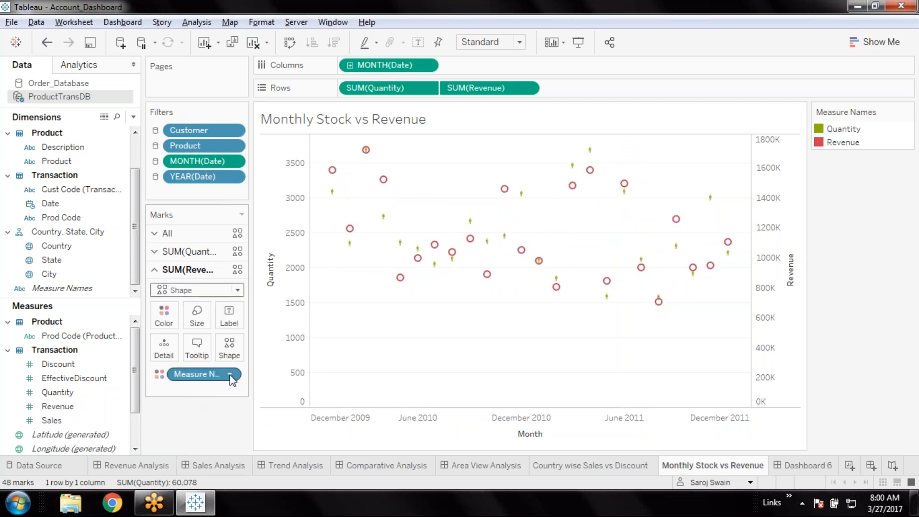
# Step: Assign the female figure from the Gender shape palette to the Revenue marks
pyautogui.click(231, 355)
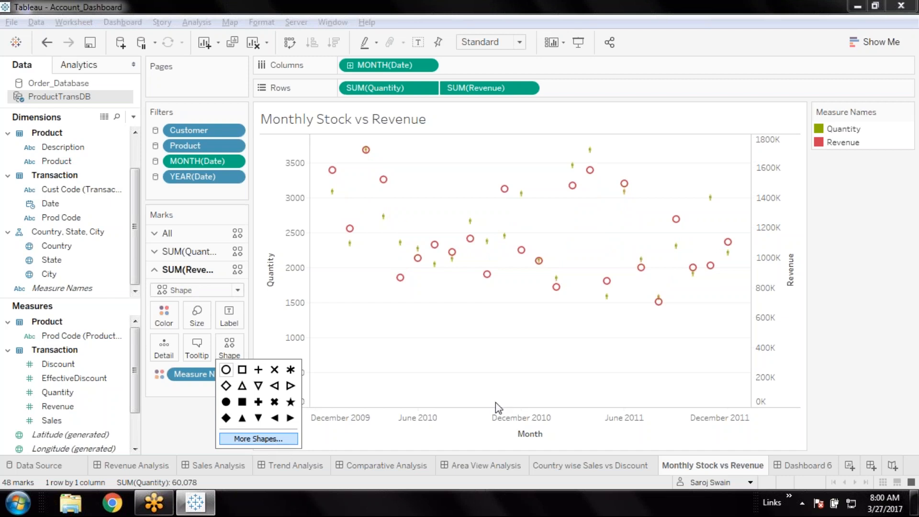
pyautogui.click(621, 194)
pyautogui.click(498, 260)
pyautogui.click(502, 221)
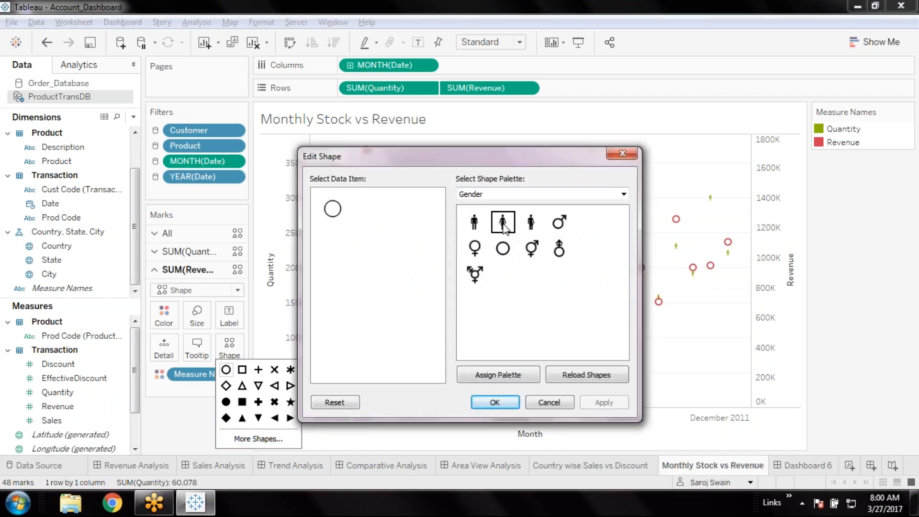
pyautogui.click(495, 402)
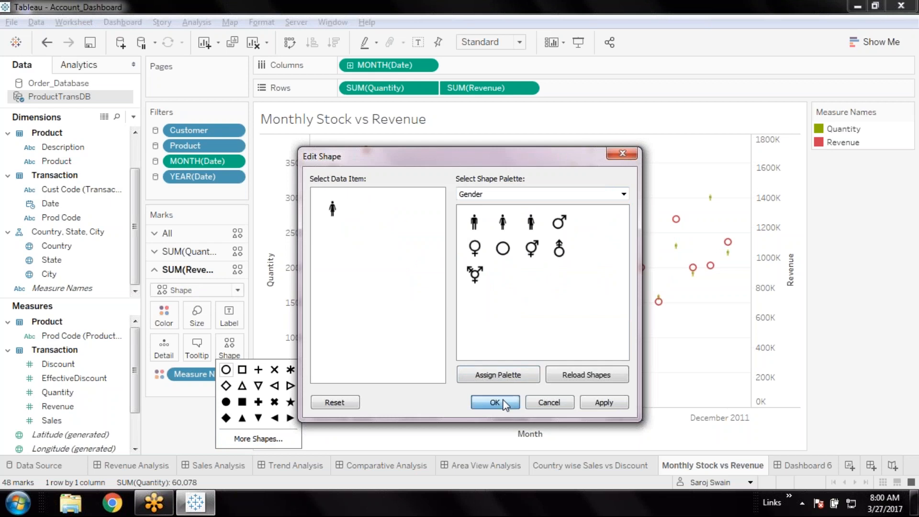
# Step: Enlarge the Revenue and Quantity shape marks so both sets of figures are clearly readable
pyautogui.click(197, 316)
pyautogui.moveTo(225, 347); pyautogui.dragTo(284, 355)
pyautogui.click(205, 252)
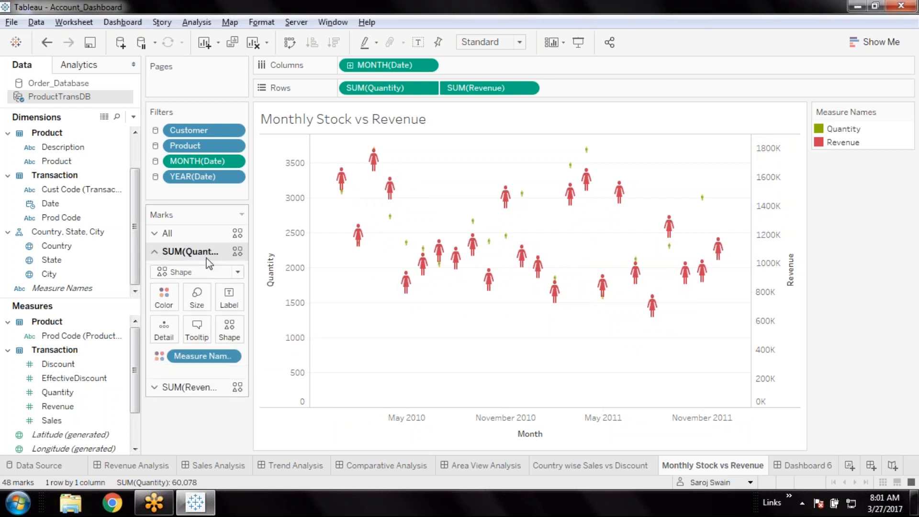
pyautogui.click(197, 294)
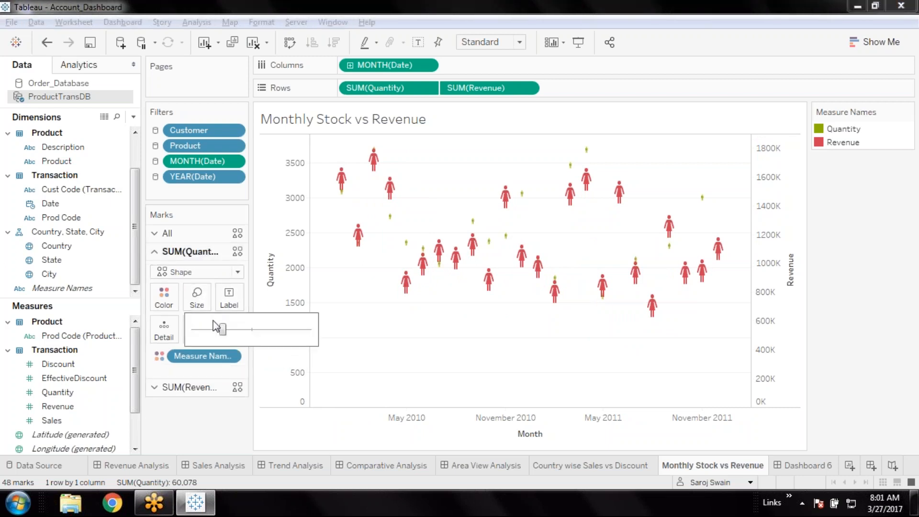
pyautogui.moveTo(221, 329); pyautogui.dragTo(281, 331)
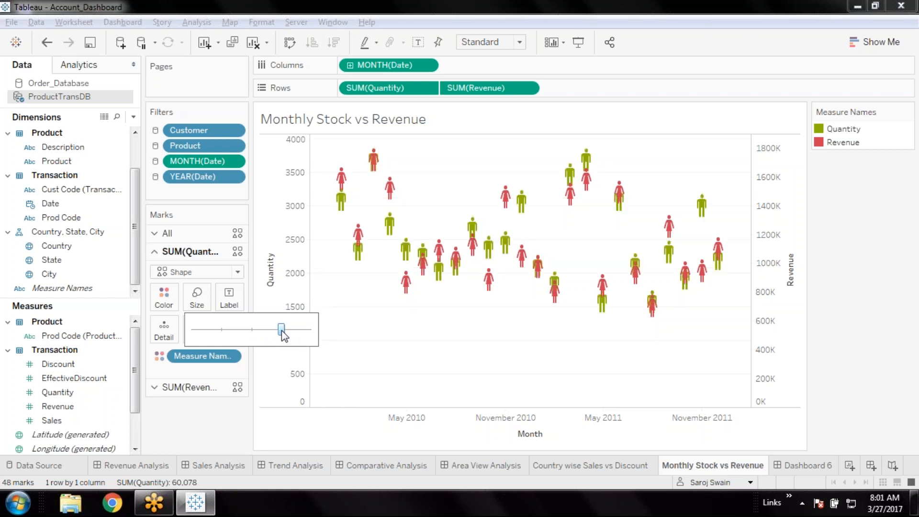
pyautogui.click(202, 425)
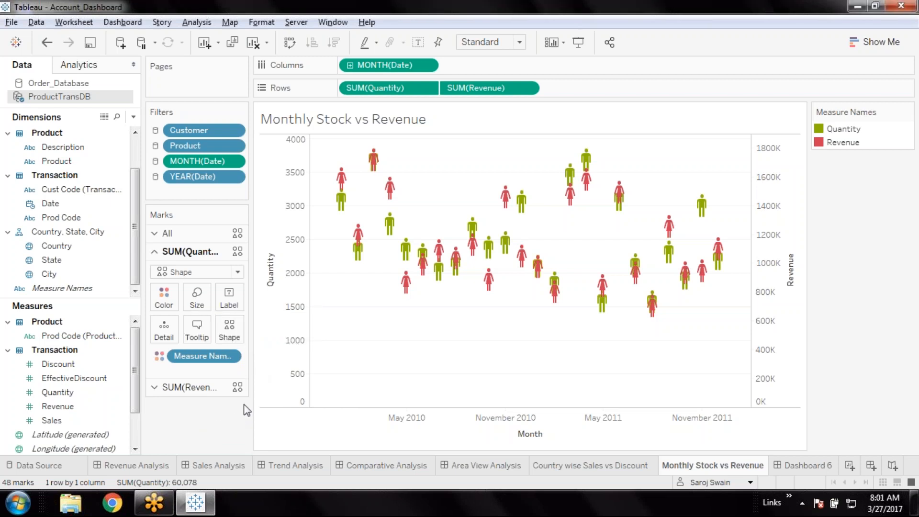
# Step: Change the title of the Quantity axis to "Male"
pyautogui.click(275, 277)
pyautogui.rightClick(275, 277)
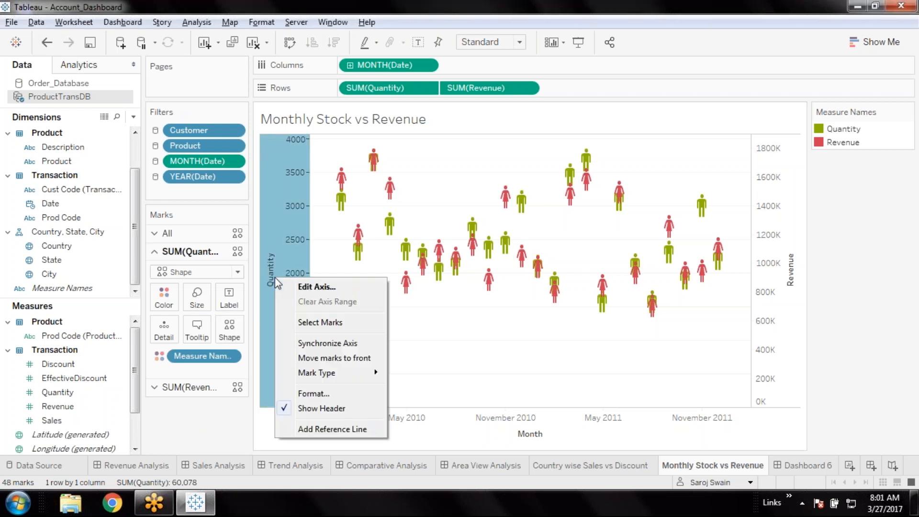
pyautogui.click(312, 287)
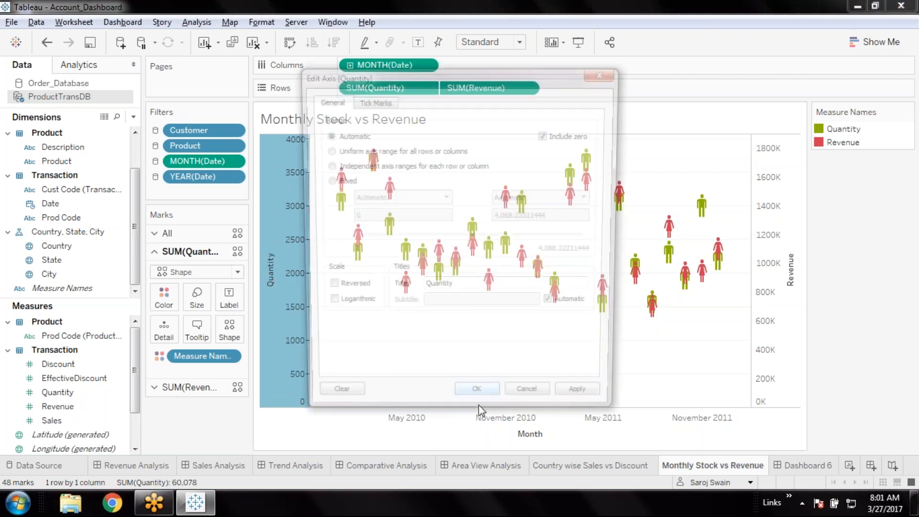
pyautogui.doubleClick(475, 289)
pyautogui.write('Male')
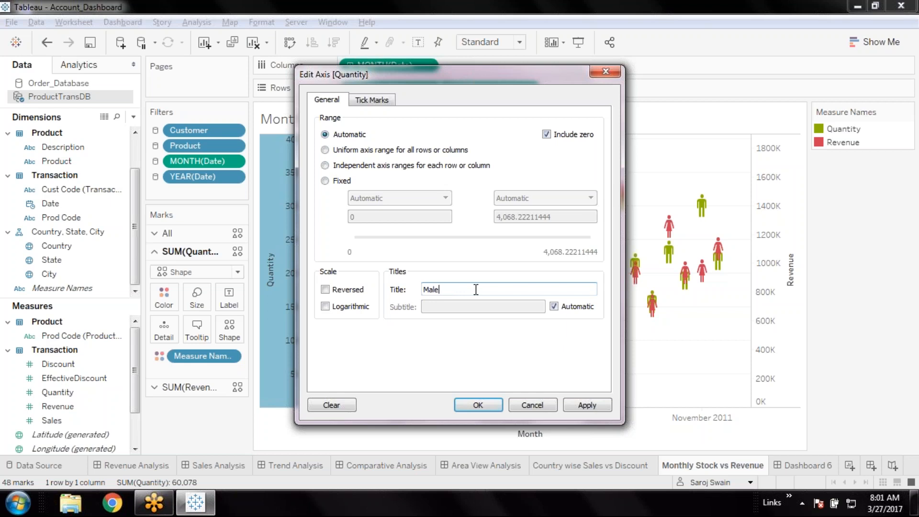
pyautogui.click(477, 405)
# Step: Change the title of the Revenue axis to "Female"
pyautogui.rightClick(790, 262)
pyautogui.press('Escape')
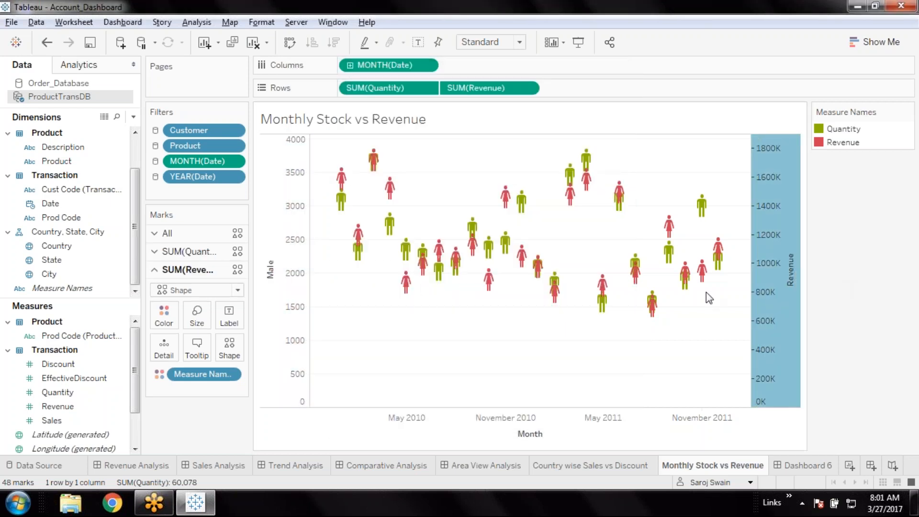
pyautogui.write('Female')
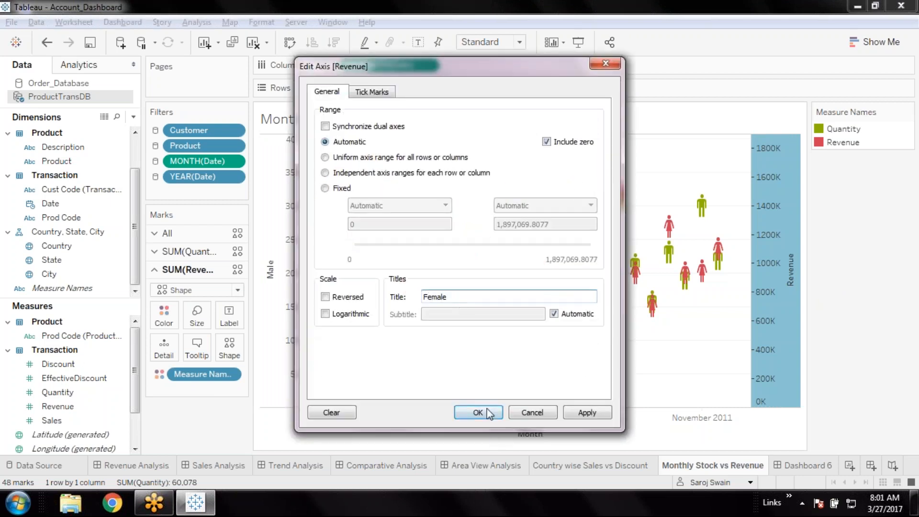
pyautogui.click(487, 409)
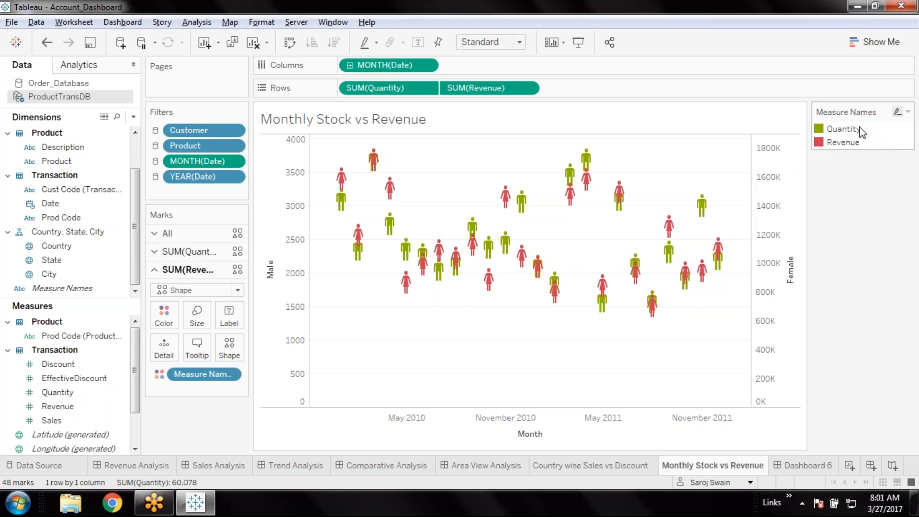
pyautogui.rightClick(861, 129)
pyautogui.click(837, 310)
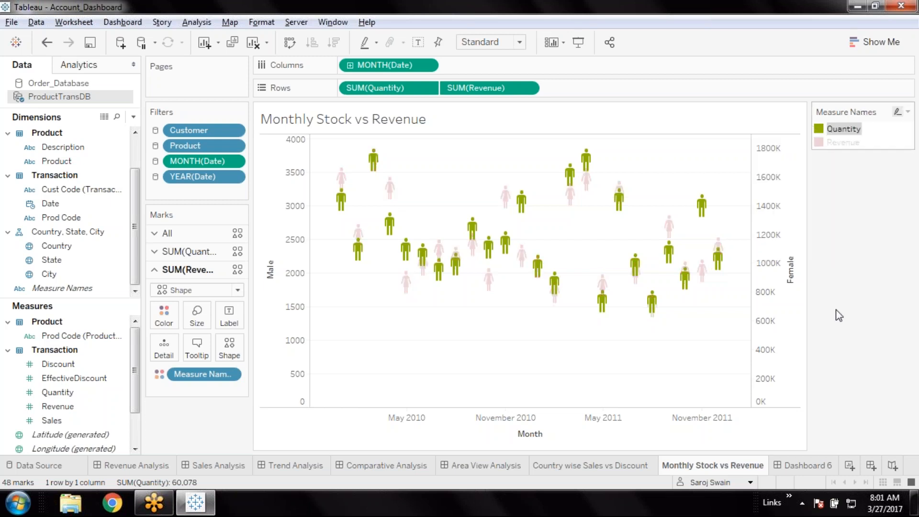
pyautogui.click(840, 315)
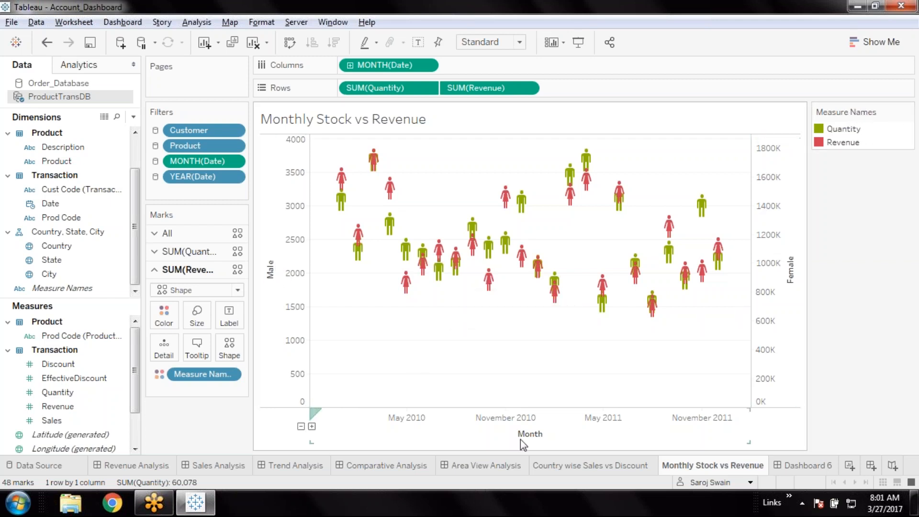
# Step: Change the legend alias of the Quantity measure to "Male"
pyautogui.rightClick(851, 255)
pyautogui.click(862, 224)
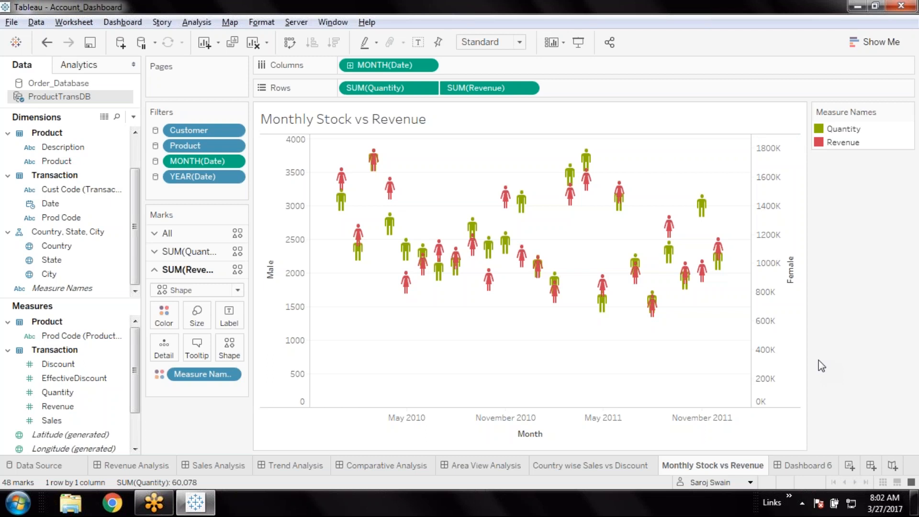
pyautogui.rightClick(855, 134)
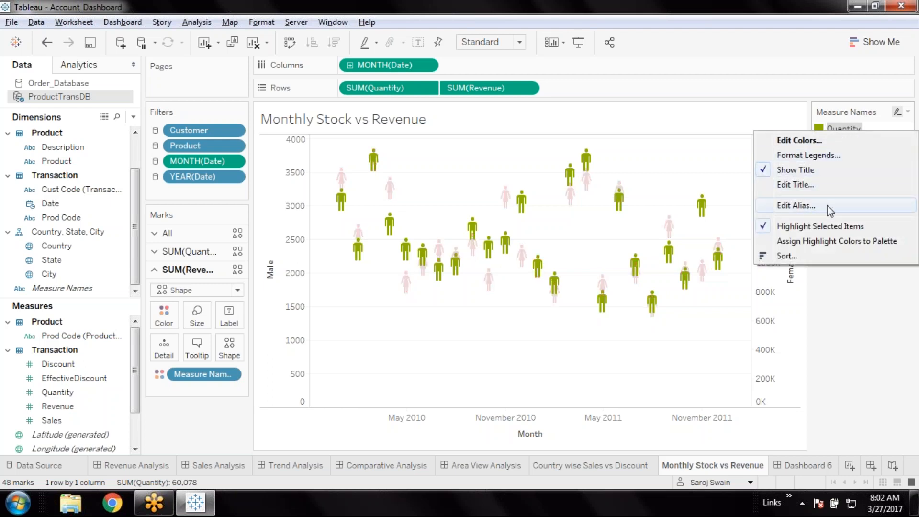
pyautogui.click(830, 211)
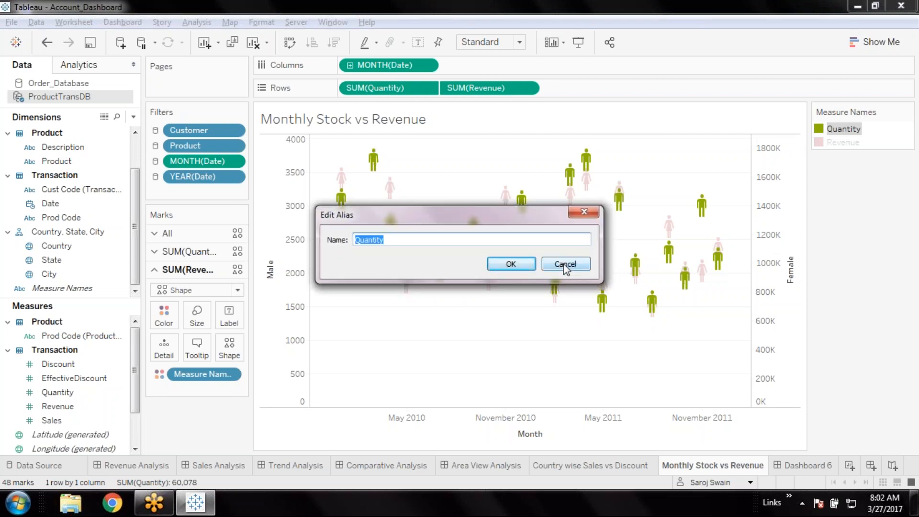
pyautogui.write('Male')
pyautogui.click(511, 263)
# Step: Change the legend alias of the Revenue measure to "Female" and clear the legend highlighting
pyautogui.click(845, 143)
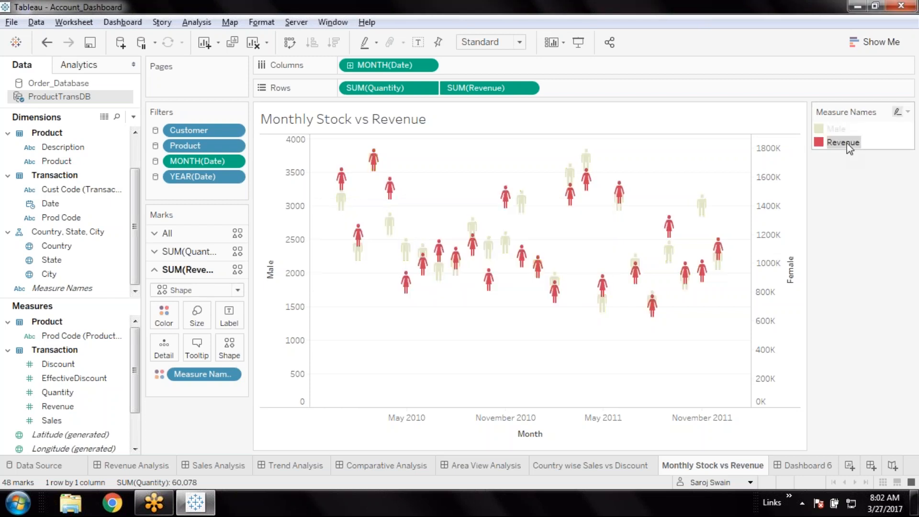
pyautogui.rightClick(849, 146)
pyautogui.click(799, 214)
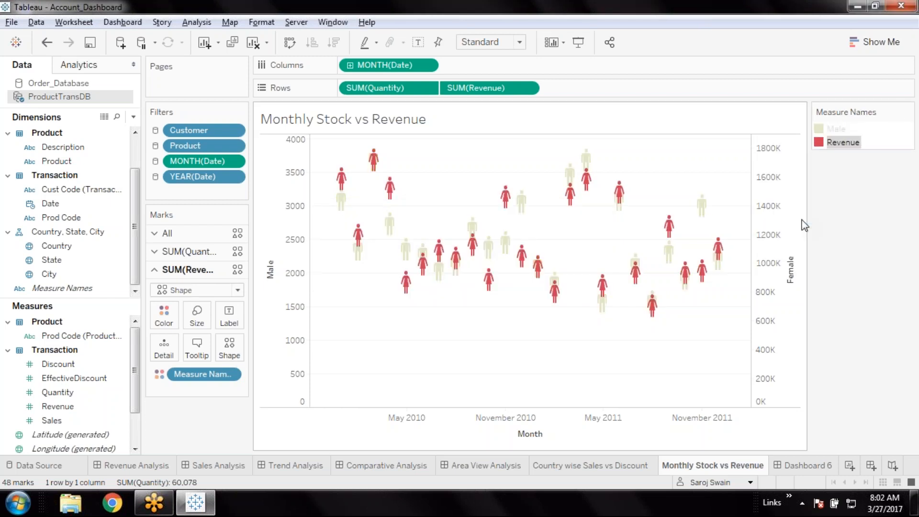
pyautogui.write('Female')
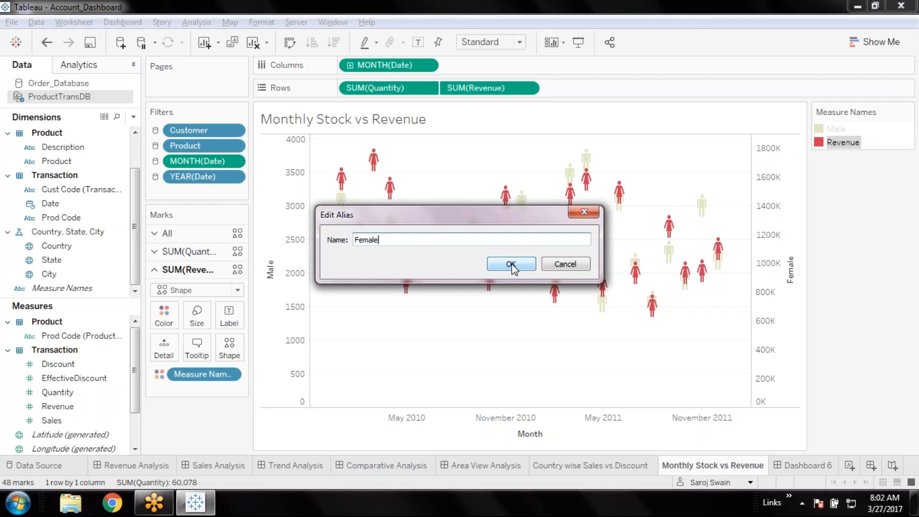
pyautogui.click(511, 264)
pyautogui.click(844, 172)
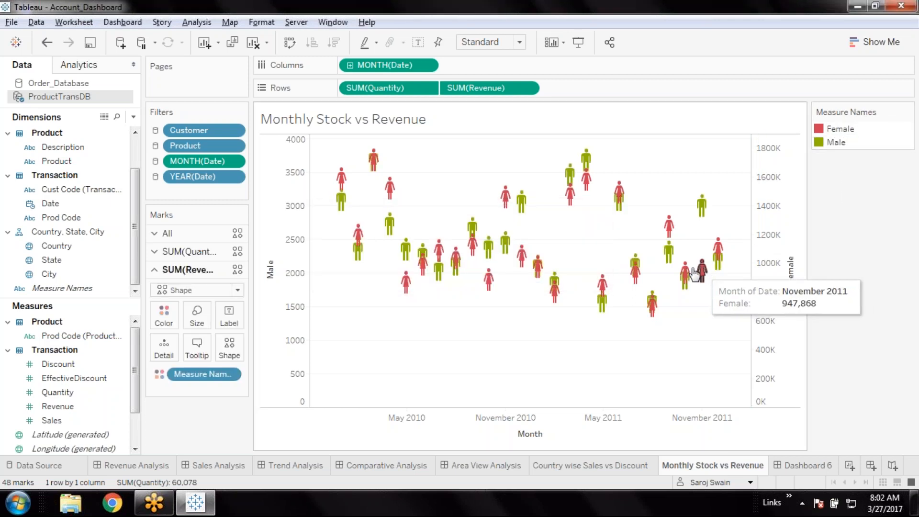
# Step: Shorten the date label in the tooltip for all marks to "Month:" and align its value with the Male line
pyautogui.rightClick(579, 443)
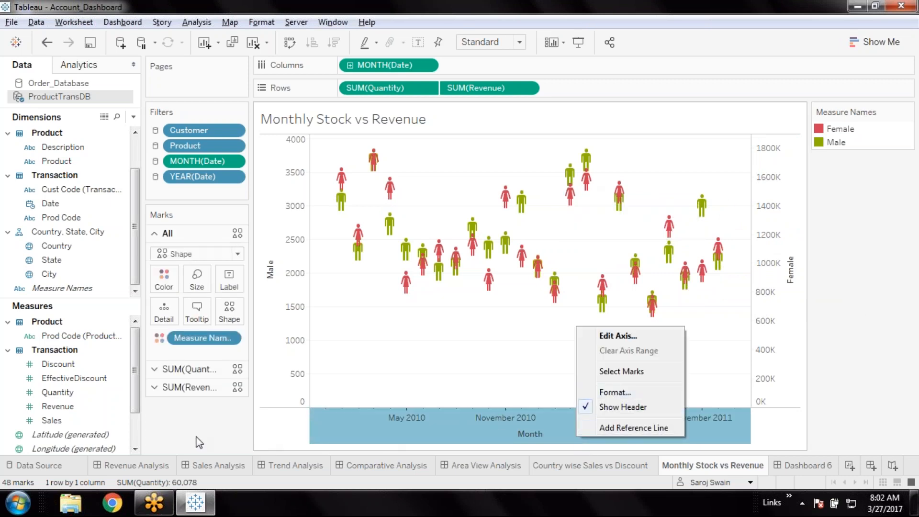
pyautogui.click(205, 404)
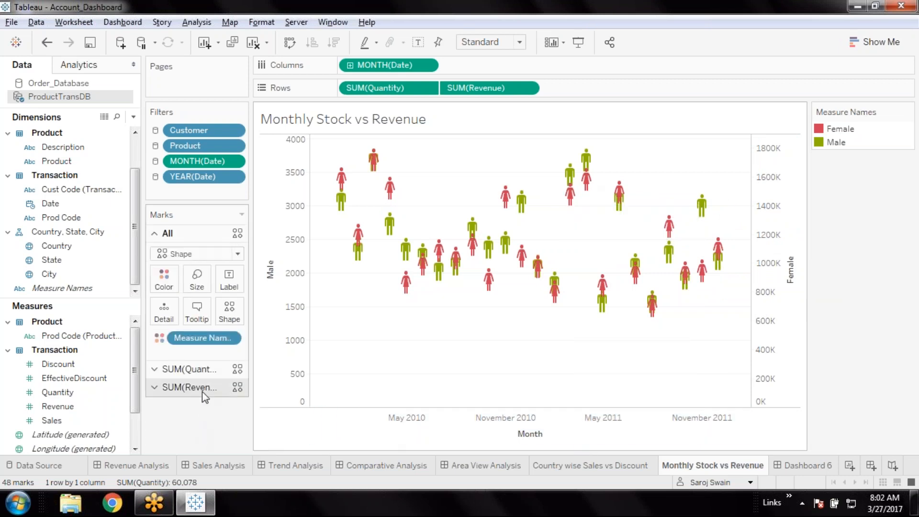
pyautogui.click(197, 312)
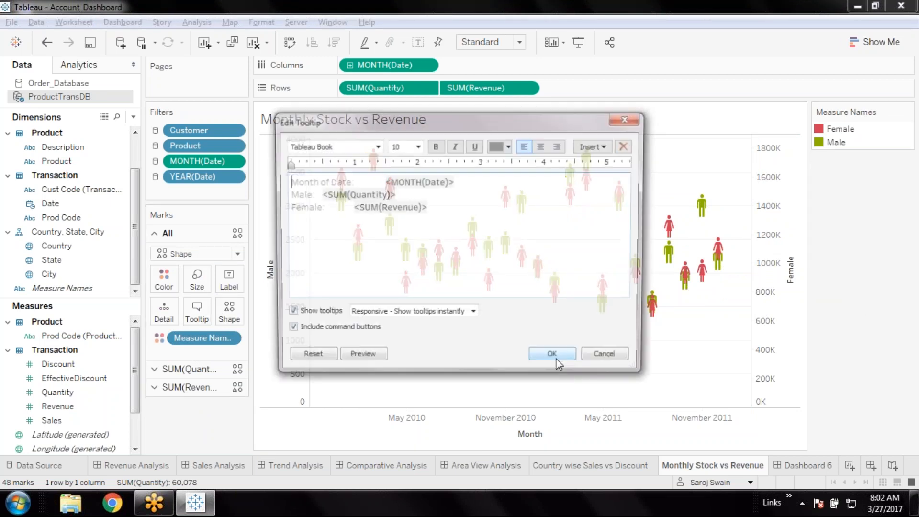
pyautogui.click(348, 182)
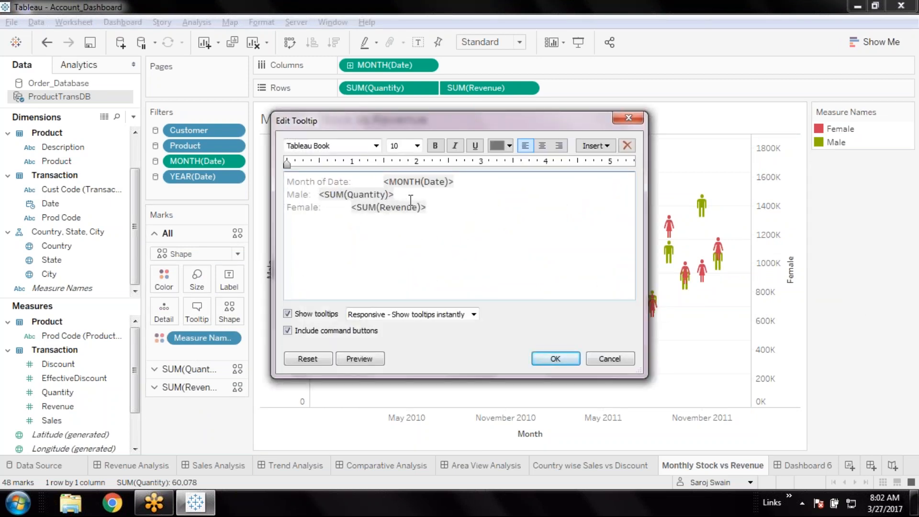
pyautogui.press('BackSpace')
pyautogui.press('BackSpace')
pyautogui.press('BackSpace')
pyautogui.press('BackSpace')
pyautogui.press('BackSpace')
pyautogui.press('BackSpace')
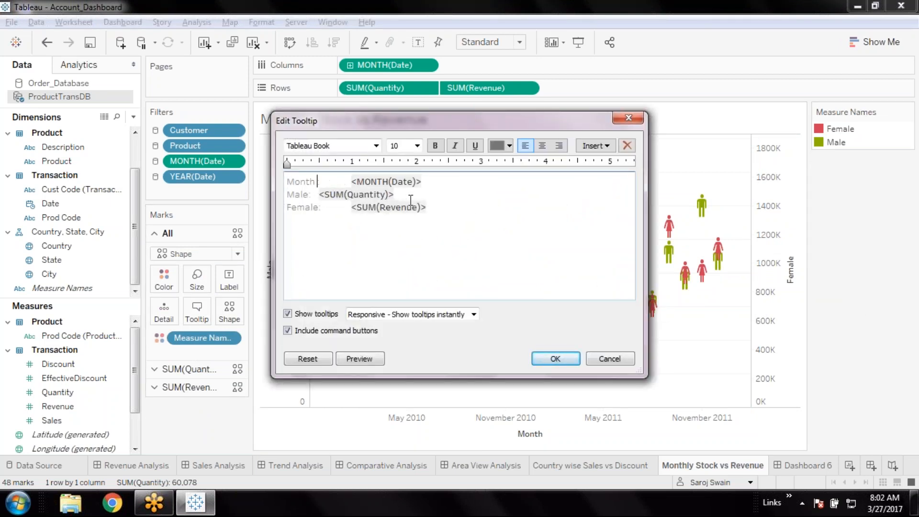
pyautogui.write(':')
pyautogui.press('Delete')
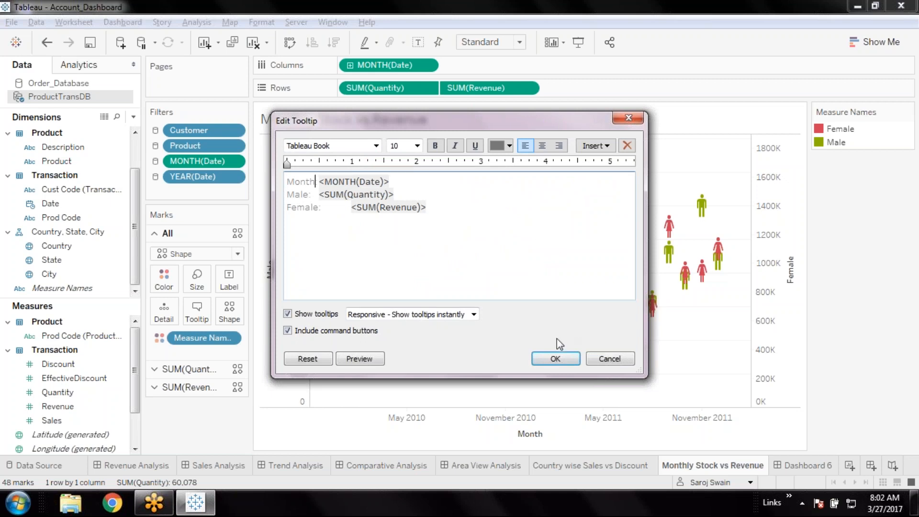
pyautogui.click(555, 359)
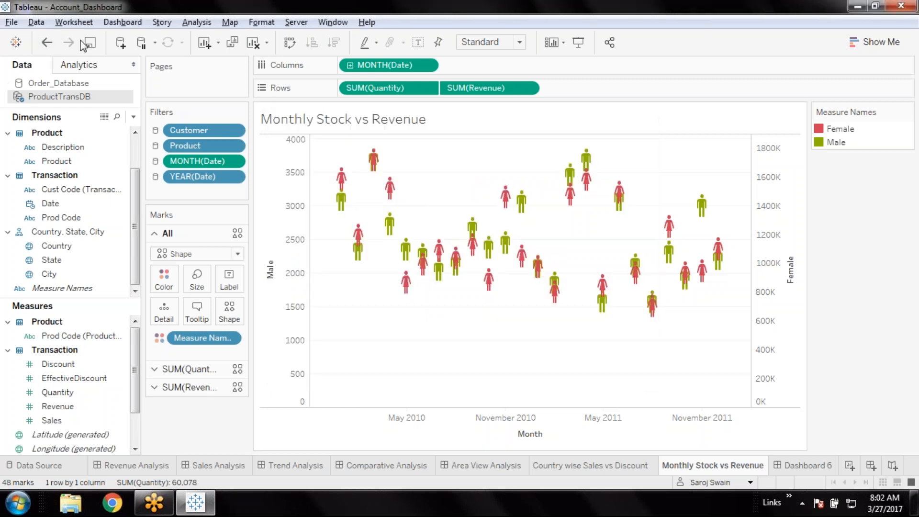
pyautogui.click(623, 467)
pyautogui.click(671, 470)
pyautogui.click(631, 470)
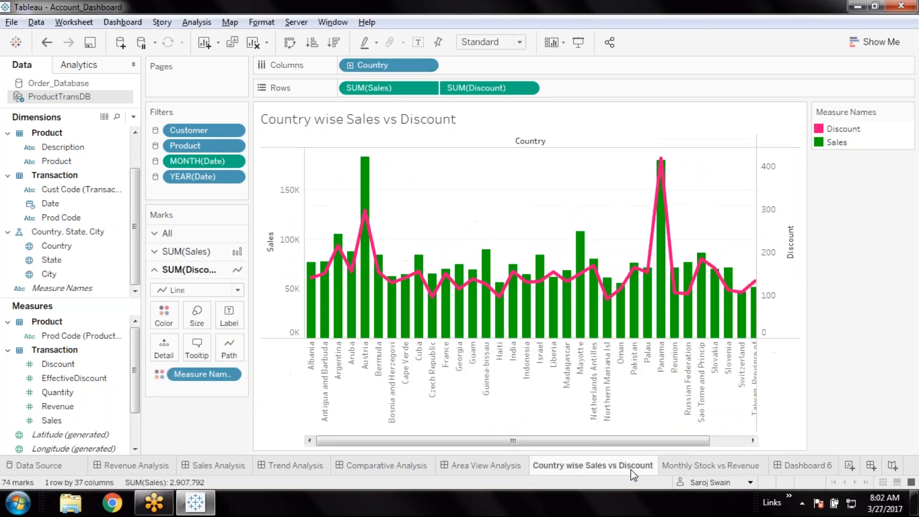
pyautogui.click(706, 465)
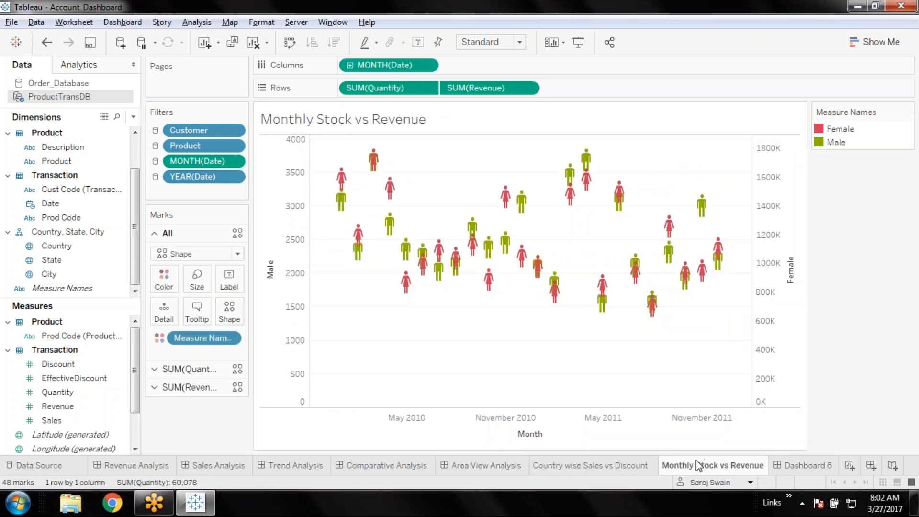
# Step: Rename the Dashboard 6 sheet as "Target vs Actual Analysis"
pyautogui.doubleClick(812, 465)
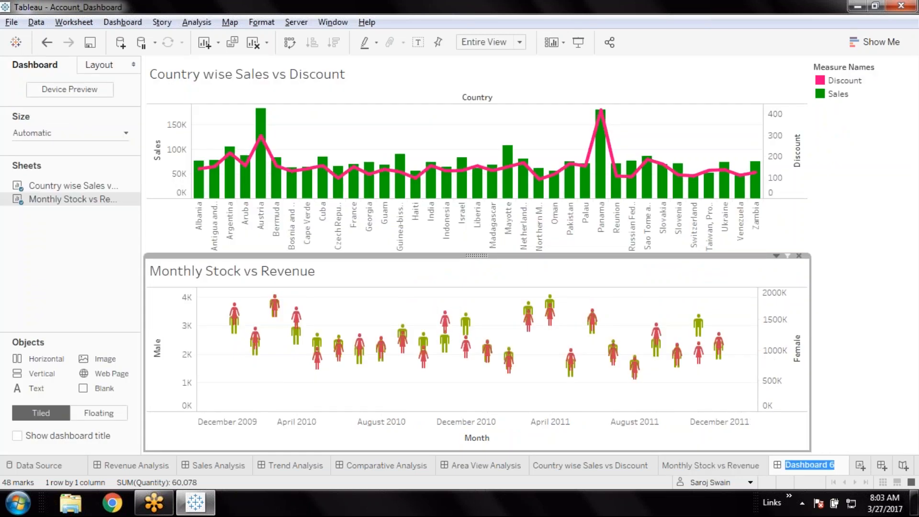
pyautogui.write('Target v')
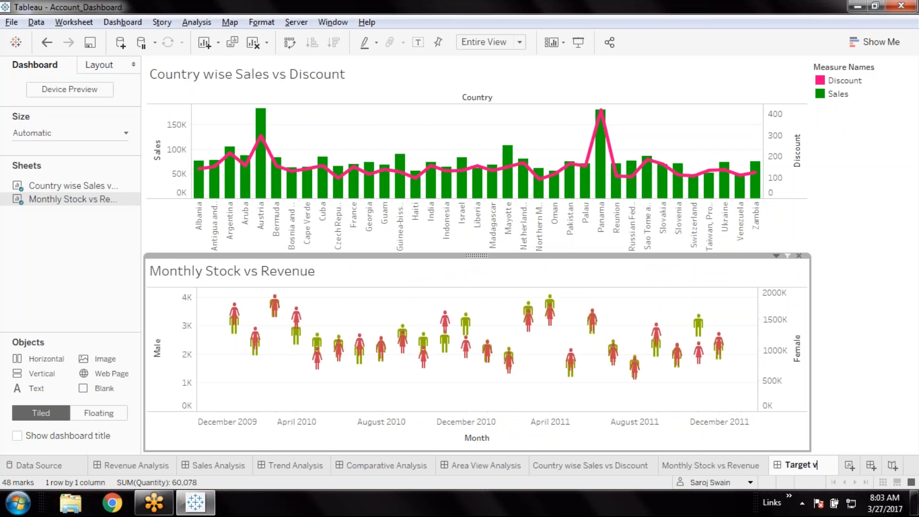
pyautogui.write('s Actual')
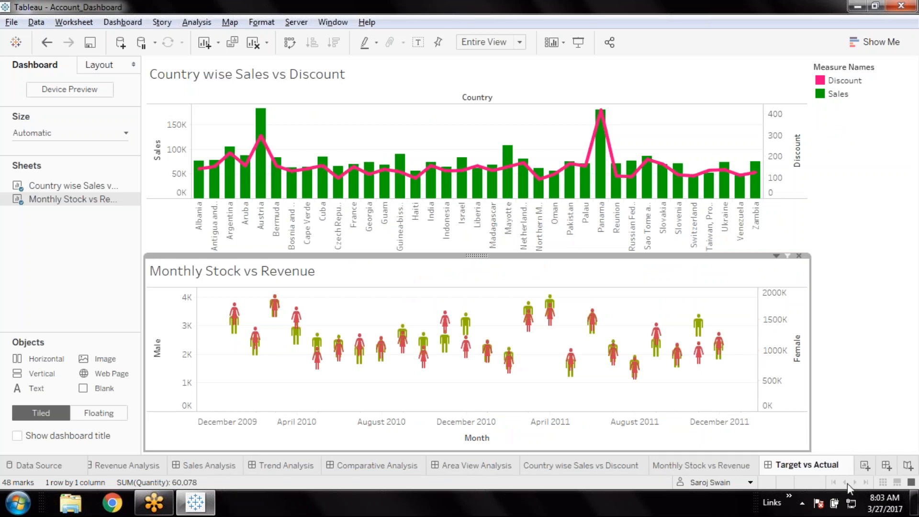
pyautogui.write(' Analysis')
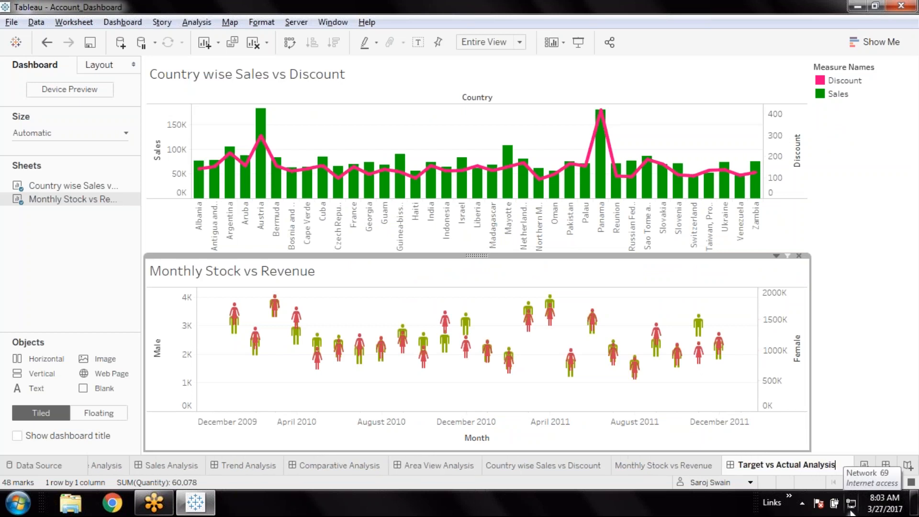
pyautogui.press('Return')
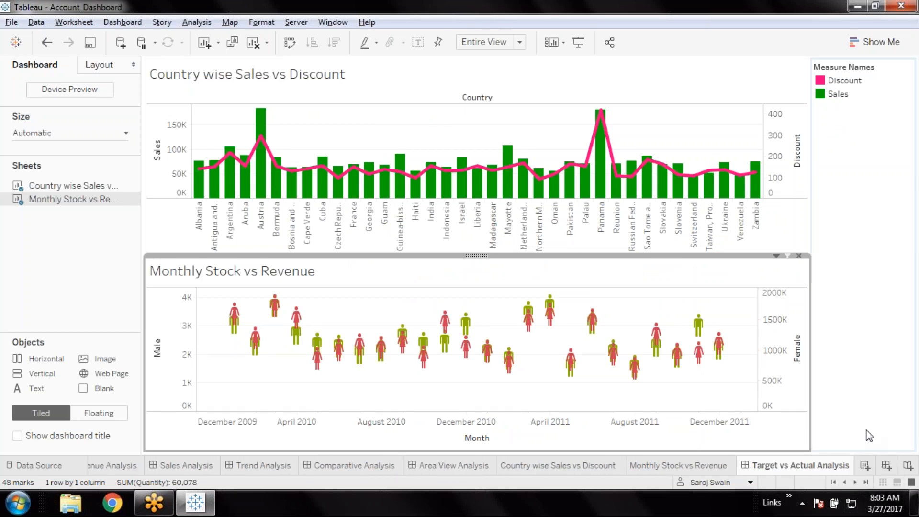
# Step: Hide the Country wise Sales vs Discount and Monthly Stock vs Revenue worksheets from the workbook's sheet list
pyautogui.rightClick(540, 467)
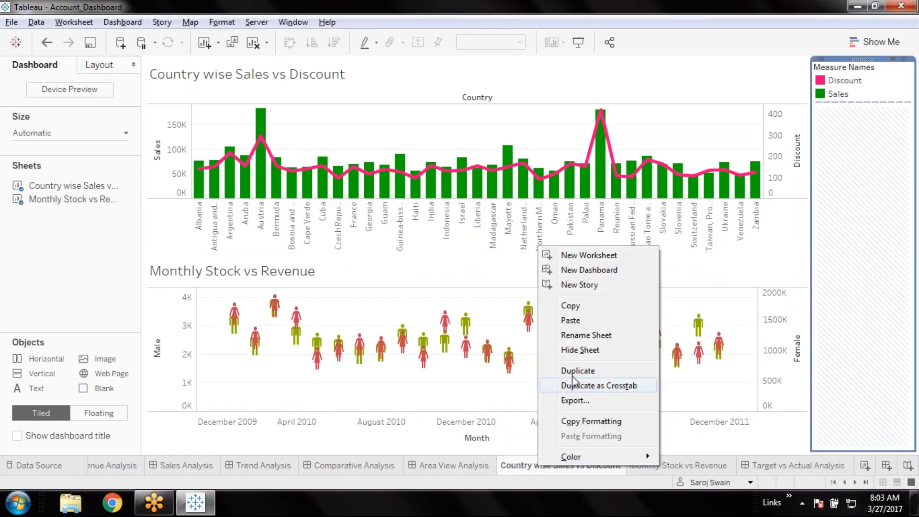
pyautogui.click(584, 355)
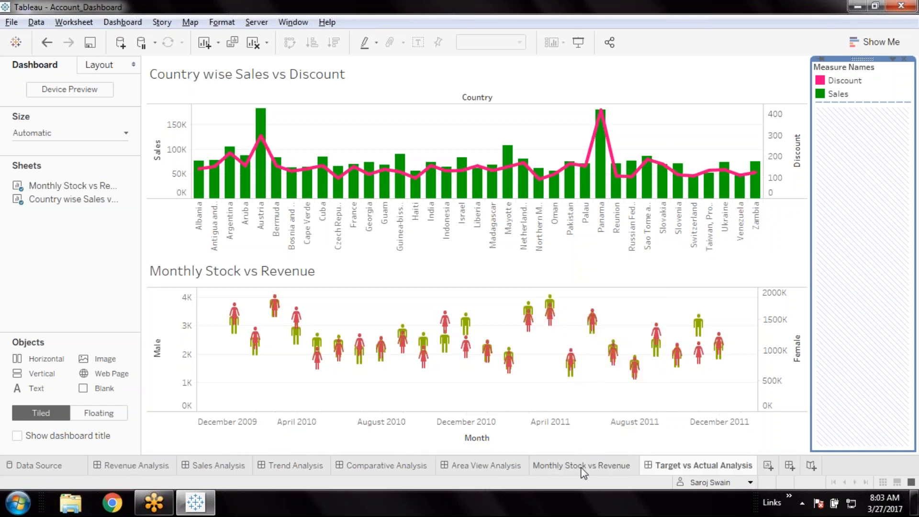
pyautogui.rightClick(583, 471)
pyautogui.click(622, 351)
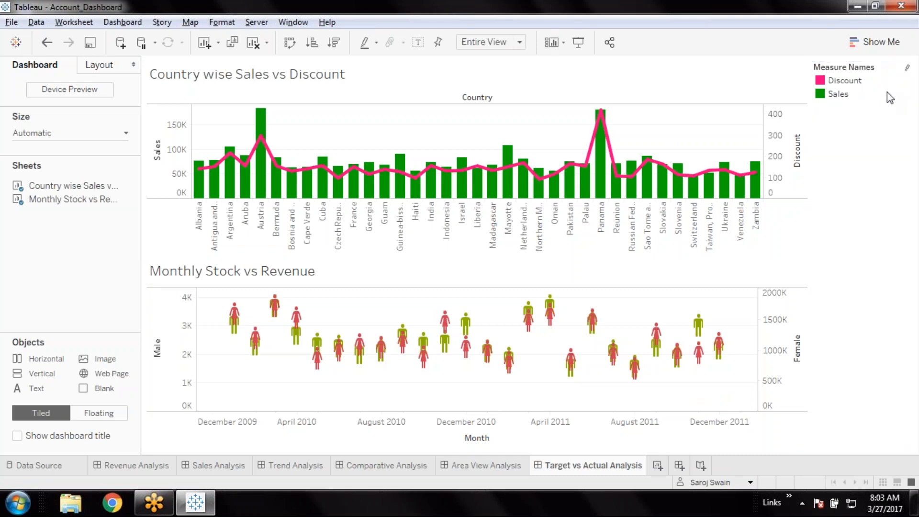
# Step: Make the Discount/Sales legend floating, shrink it to fit its entries, and place it over the Country wise Sales vs Discount chart
pyautogui.click(893, 58)
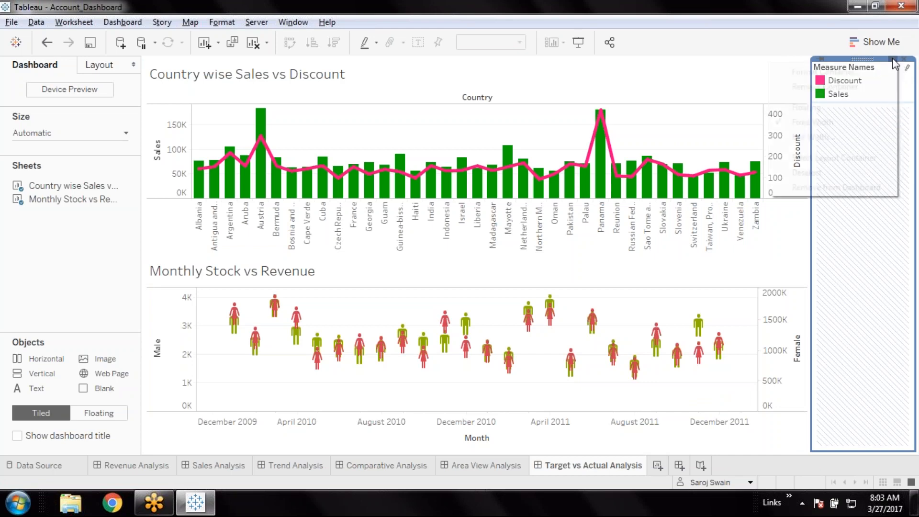
pyautogui.click(825, 110)
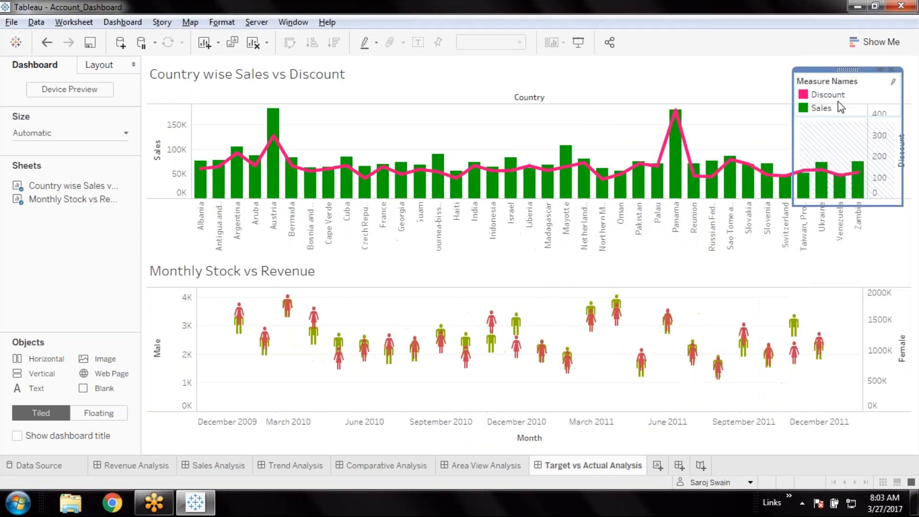
pyautogui.moveTo(876, 204); pyautogui.dragTo(872, 117)
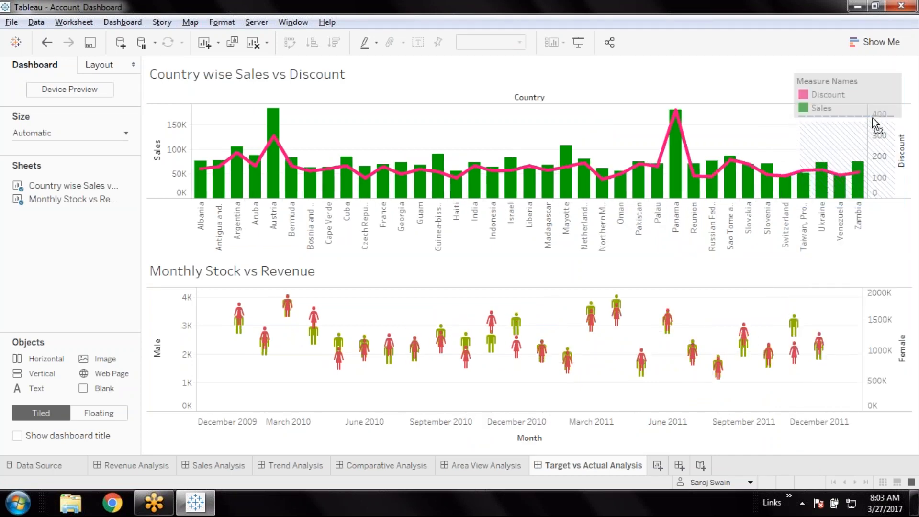
pyautogui.moveTo(848, 70); pyautogui.dragTo(813, 101)
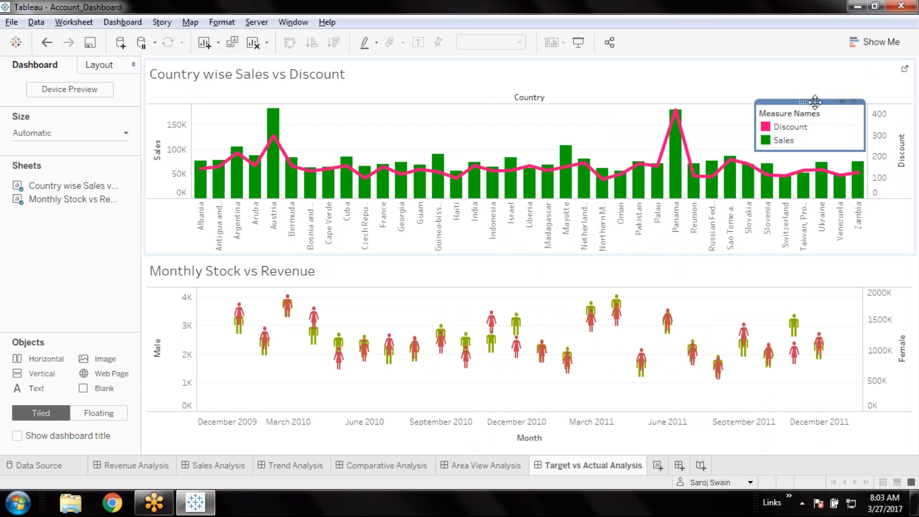
# Step: Add the Measure Names color legend for the Monthly Stock vs Revenue chart to the dashboard
pyautogui.click(714, 282)
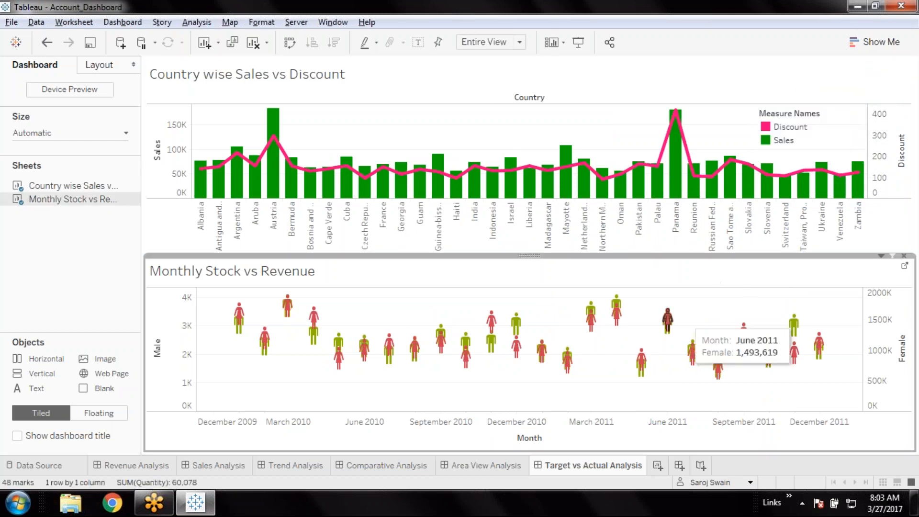
pyautogui.click(198, 22)
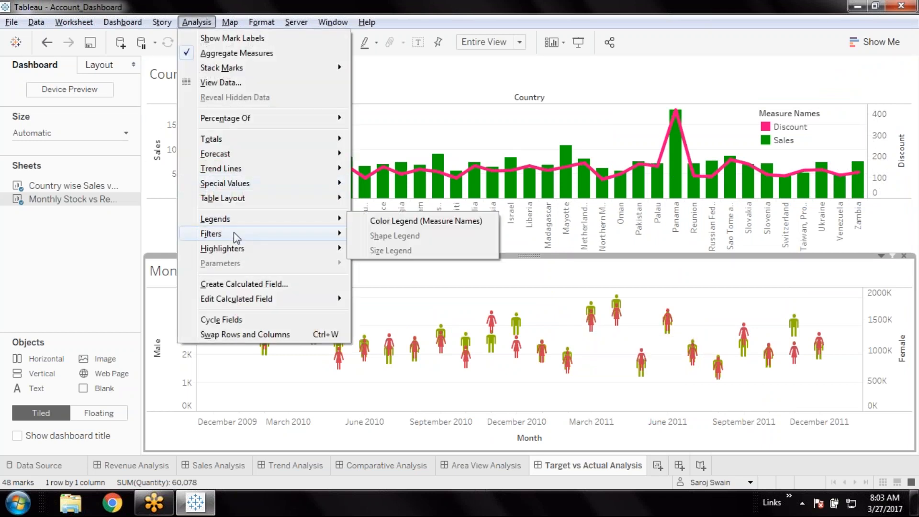
pyautogui.moveTo(308, 225)
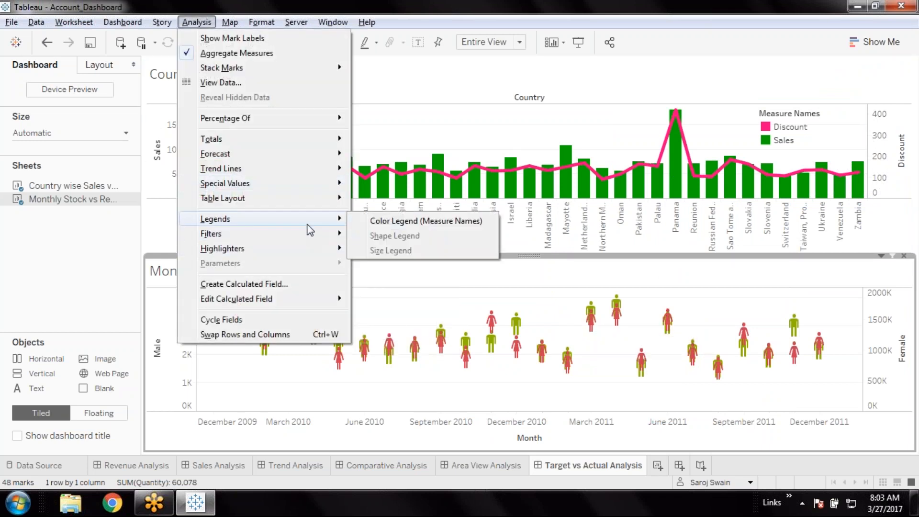
pyautogui.click(418, 221)
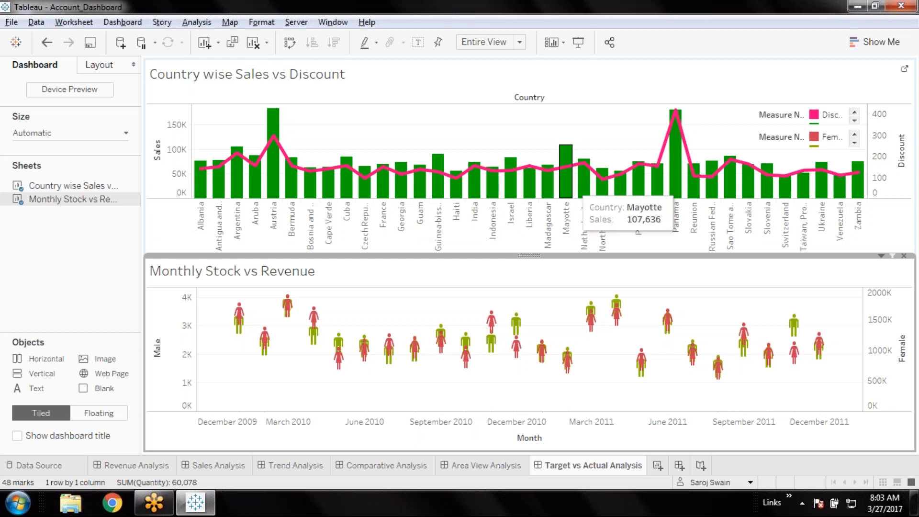
# Step: Make the Female/Male color legend floating and place it over the lower corner of the Monthly Stock vs Revenue chart, near December 2011
pyautogui.click(799, 118)
pyautogui.click(809, 130)
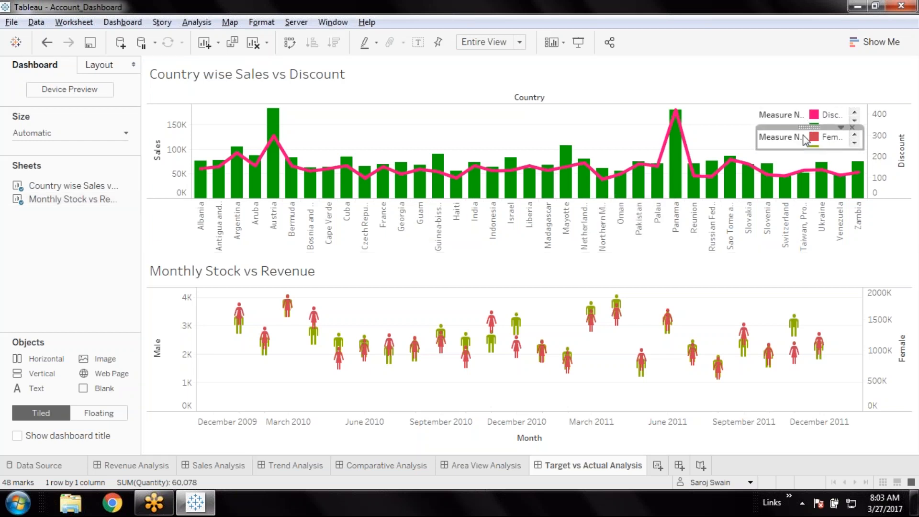
pyautogui.moveTo(809, 127); pyautogui.dragTo(886, 154)
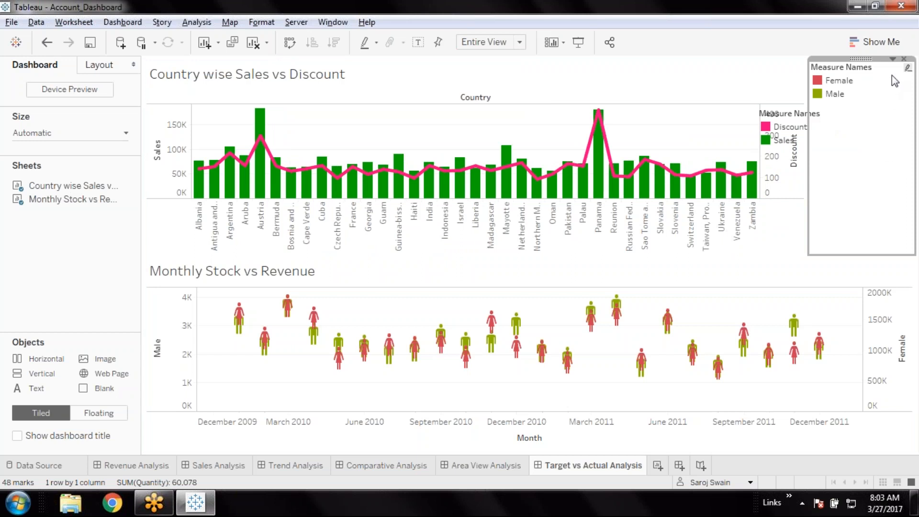
pyautogui.click(893, 59)
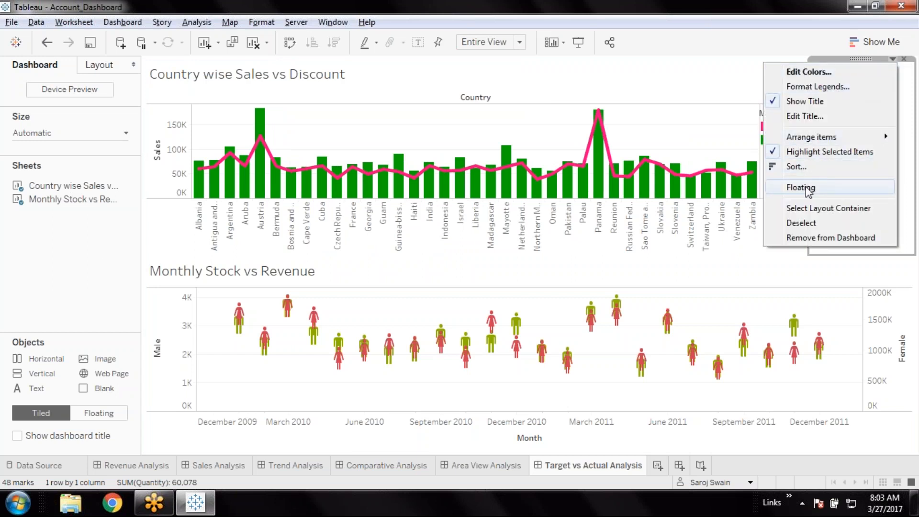
pyautogui.click(817, 188)
pyautogui.moveTo(838, 70); pyautogui.dragTo(816, 369)
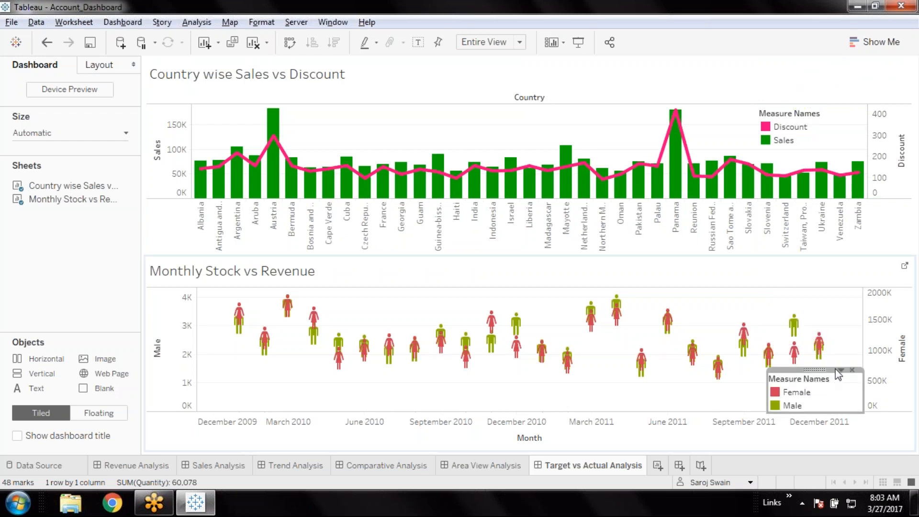
# Step: Change the title of the Female/Male legend to "Gender"
pyautogui.rightClick(812, 381)
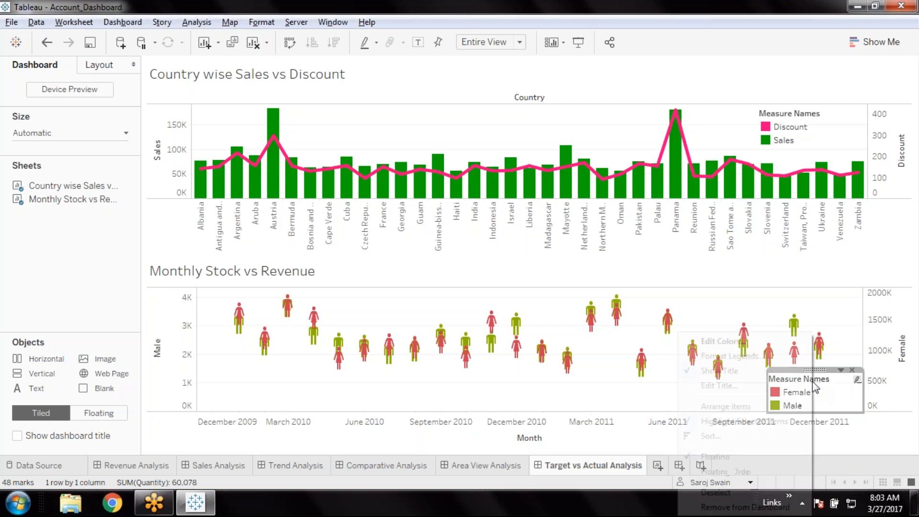
pyautogui.click(720, 386)
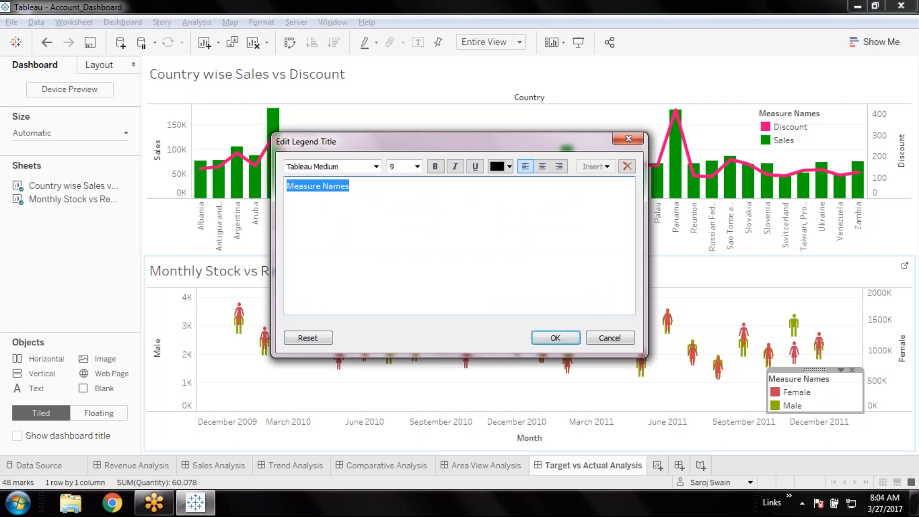
pyautogui.write('Gender')
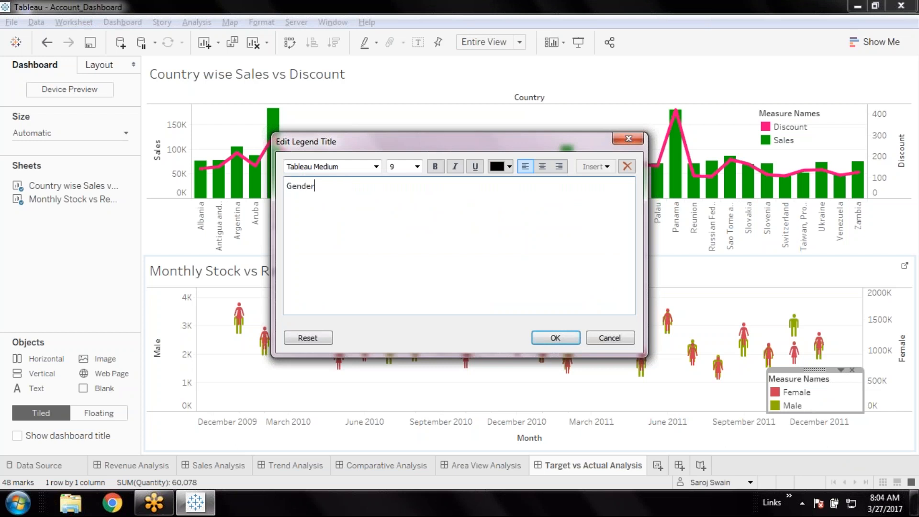
pyautogui.click(555, 339)
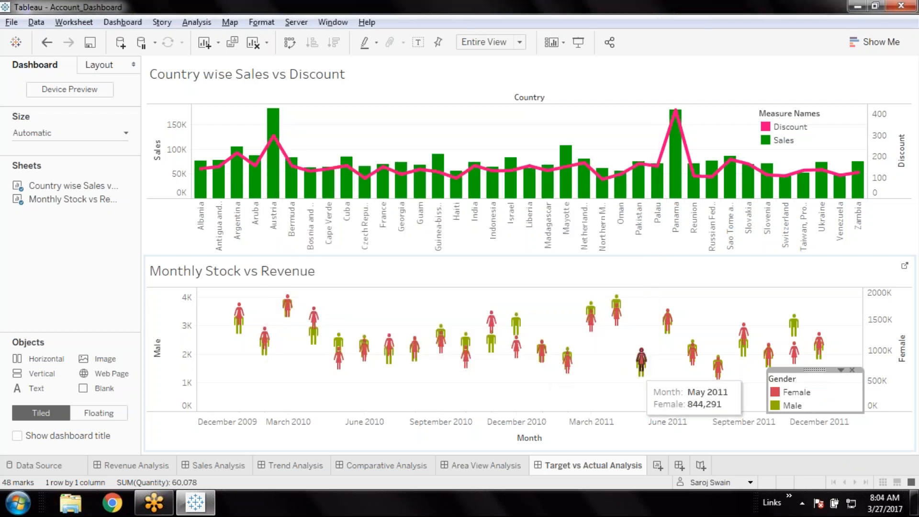
# Step: Give the Gender legend a yellow background shading at 46% opacity
pyautogui.rightClick(813, 119)
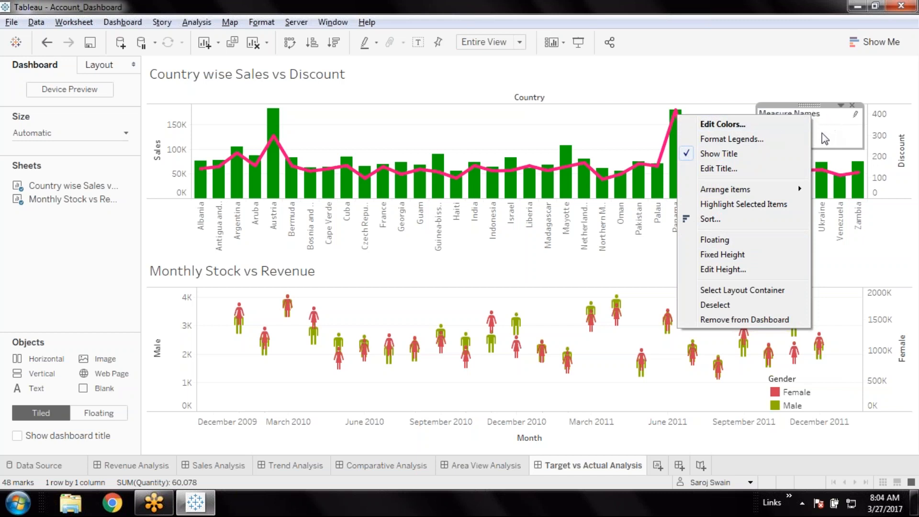
pyautogui.click(776, 50)
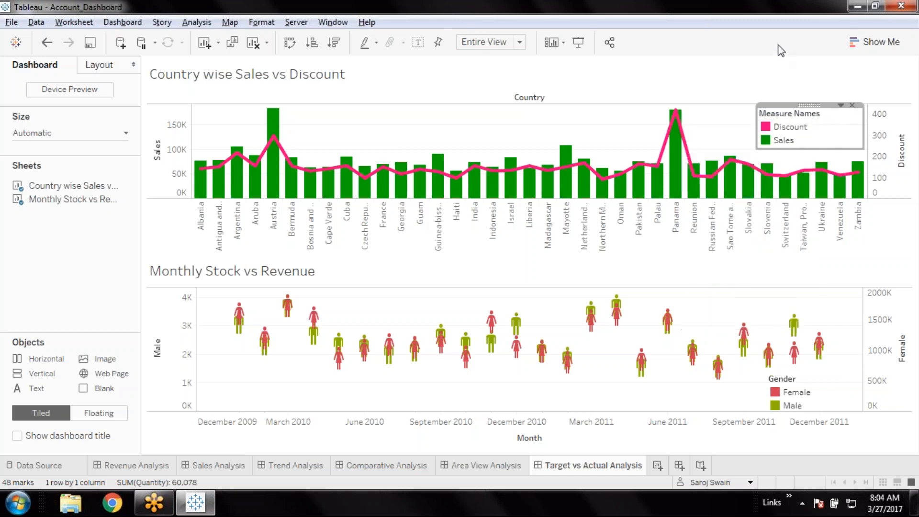
pyautogui.click(821, 388)
pyautogui.rightClick(839, 376)
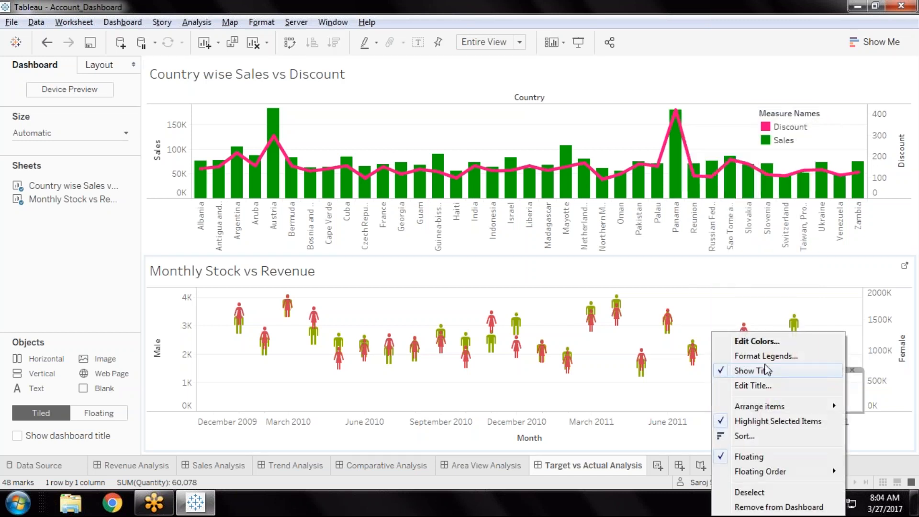
pyautogui.click(766, 357)
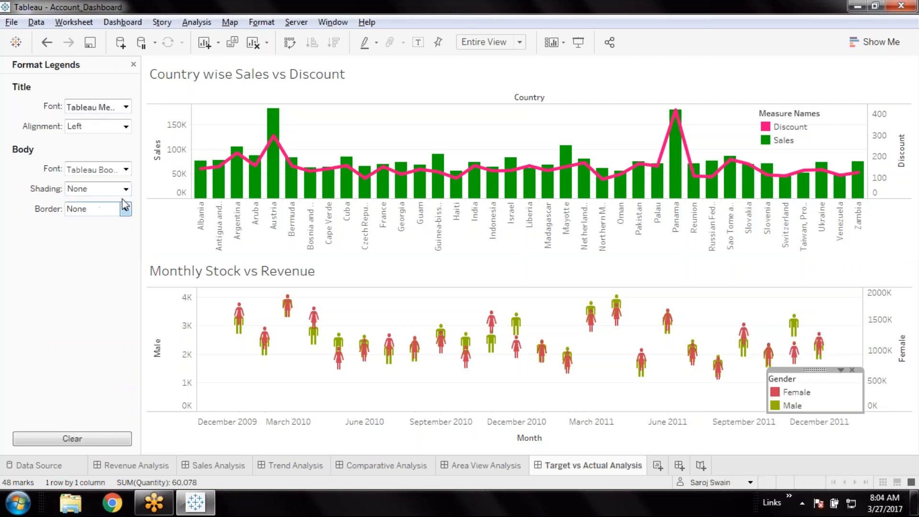
pyautogui.click(124, 190)
pyautogui.click(74, 286)
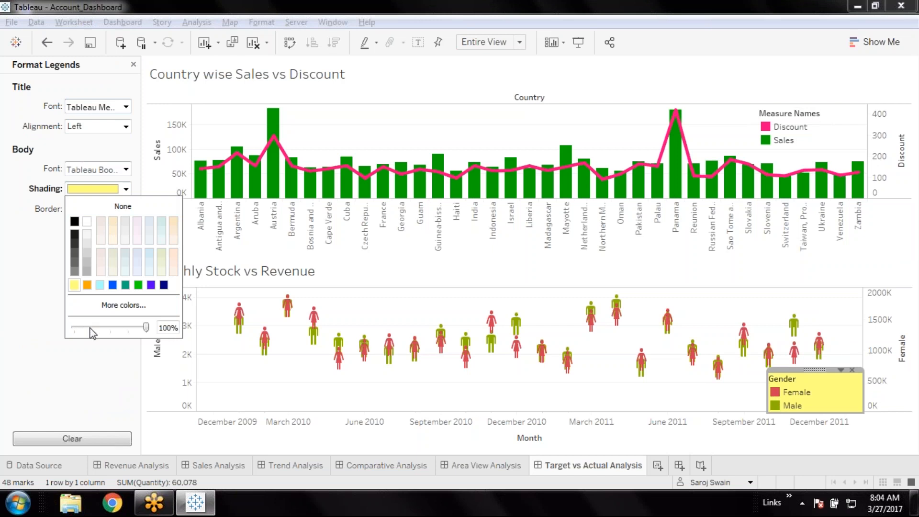
pyautogui.moveTo(146, 327); pyautogui.dragTo(109, 330)
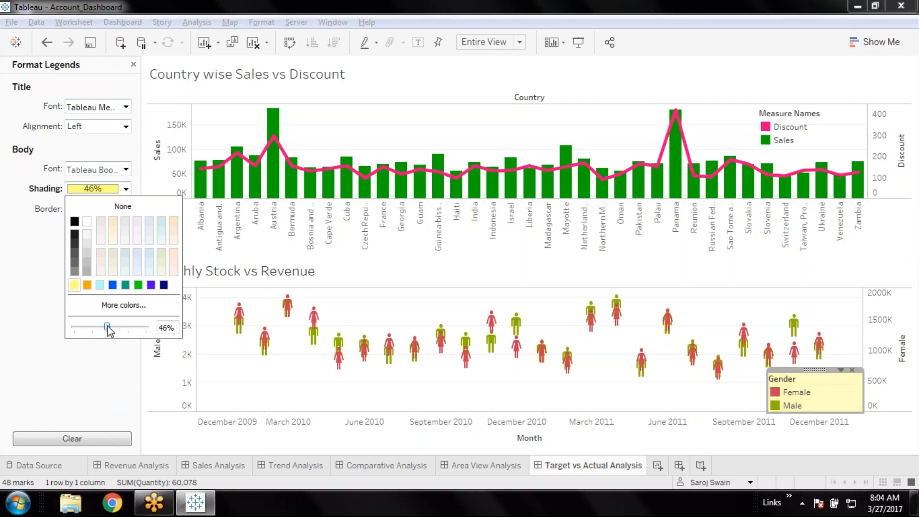
pyautogui.click(81, 377)
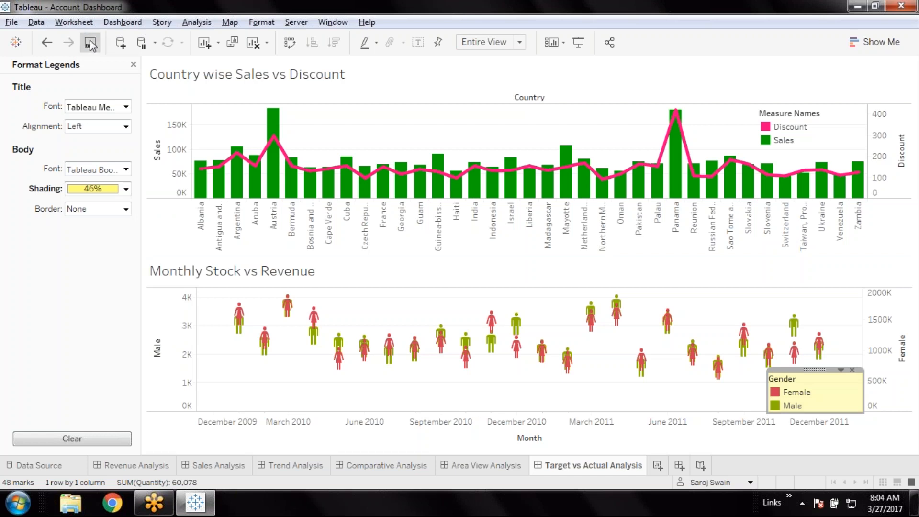
# Step: Give the Discount/Sales legend a yellow background shading at 25% opacity
pyautogui.click(853, 116)
pyautogui.click(841, 105)
pyautogui.click(766, 128)
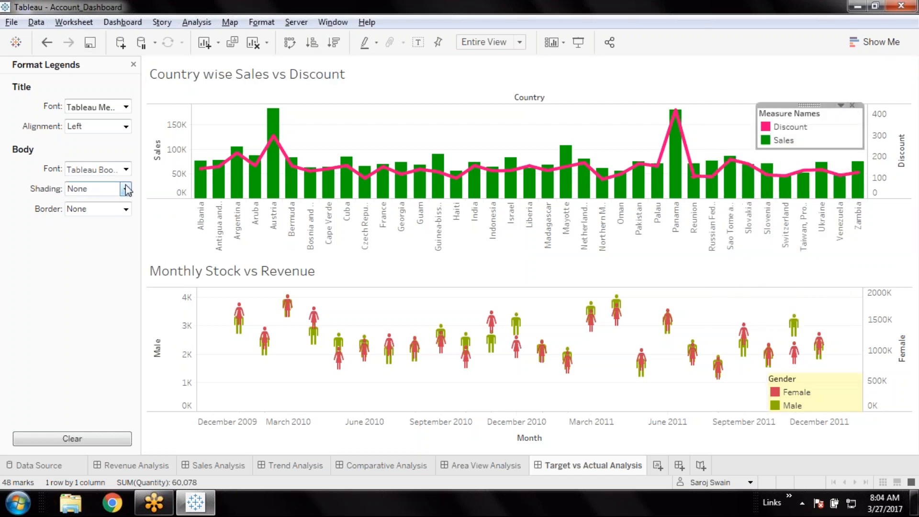
pyautogui.click(126, 189)
pyautogui.click(74, 285)
pyautogui.moveTo(146, 327); pyautogui.dragTo(93, 335)
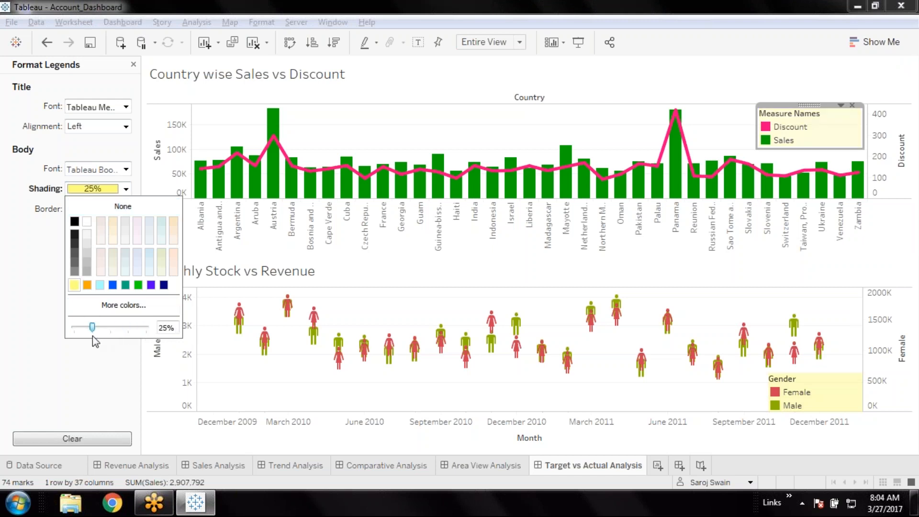
pyautogui.click(94, 392)
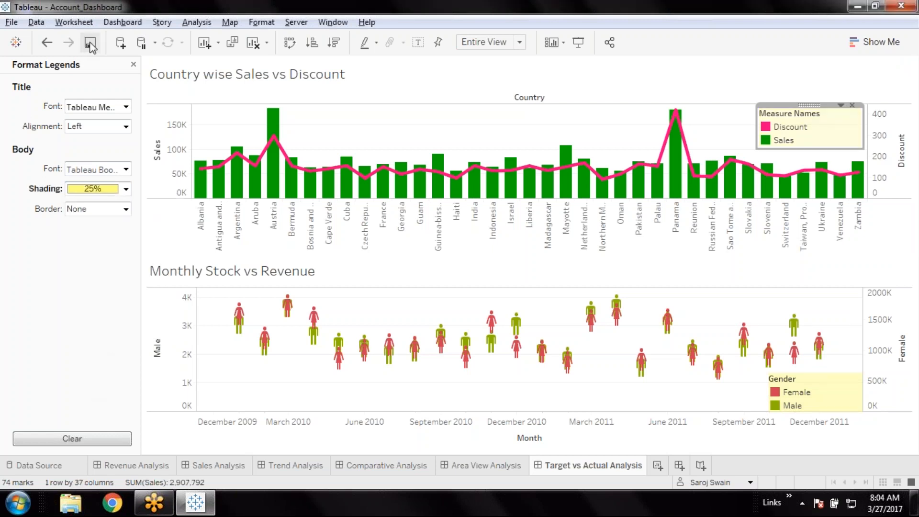
# Step: Preview the Target vs Actual Analysis dashboard in presentation mode, return to editing and save the workbook
pyautogui.click(578, 44)
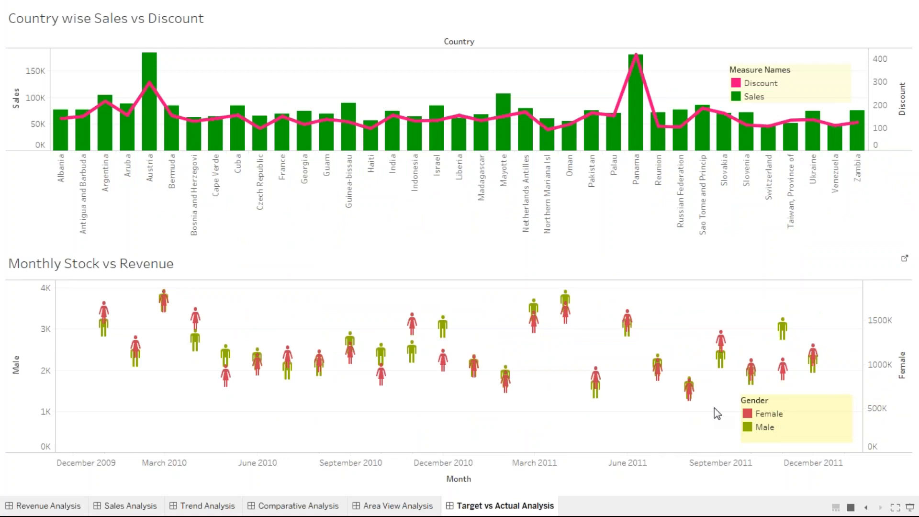
pyautogui.press('Escape')
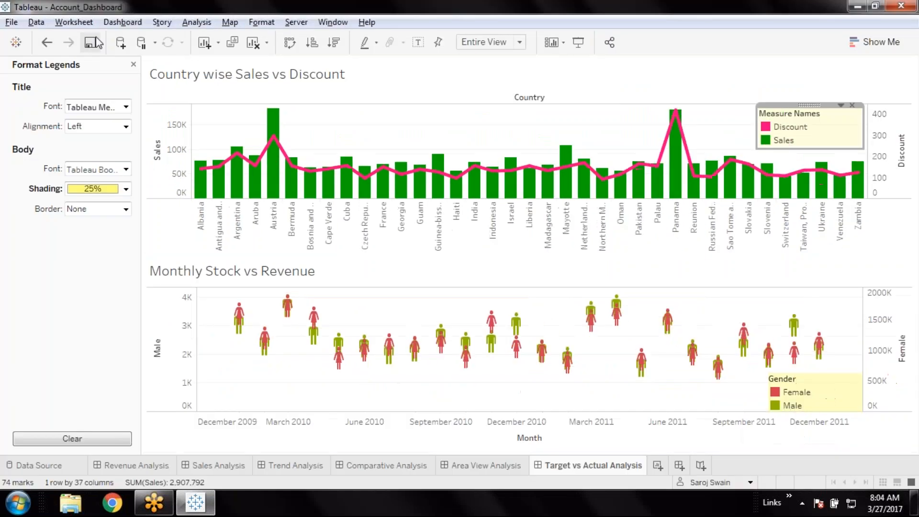
pyautogui.click(96, 40)
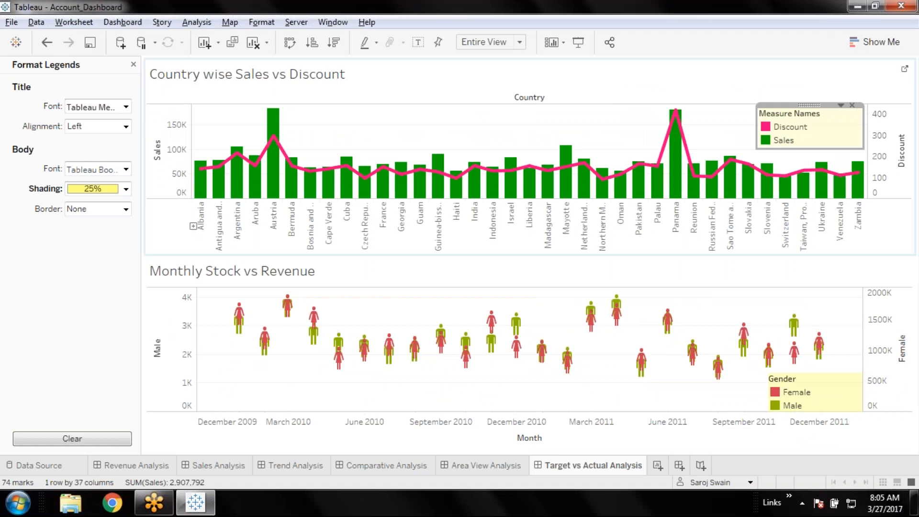
pyautogui.click(904, 473)
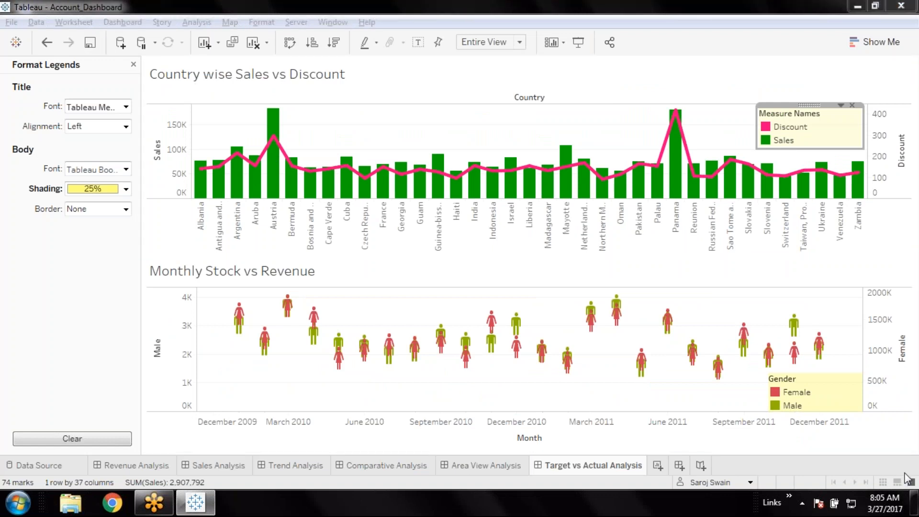